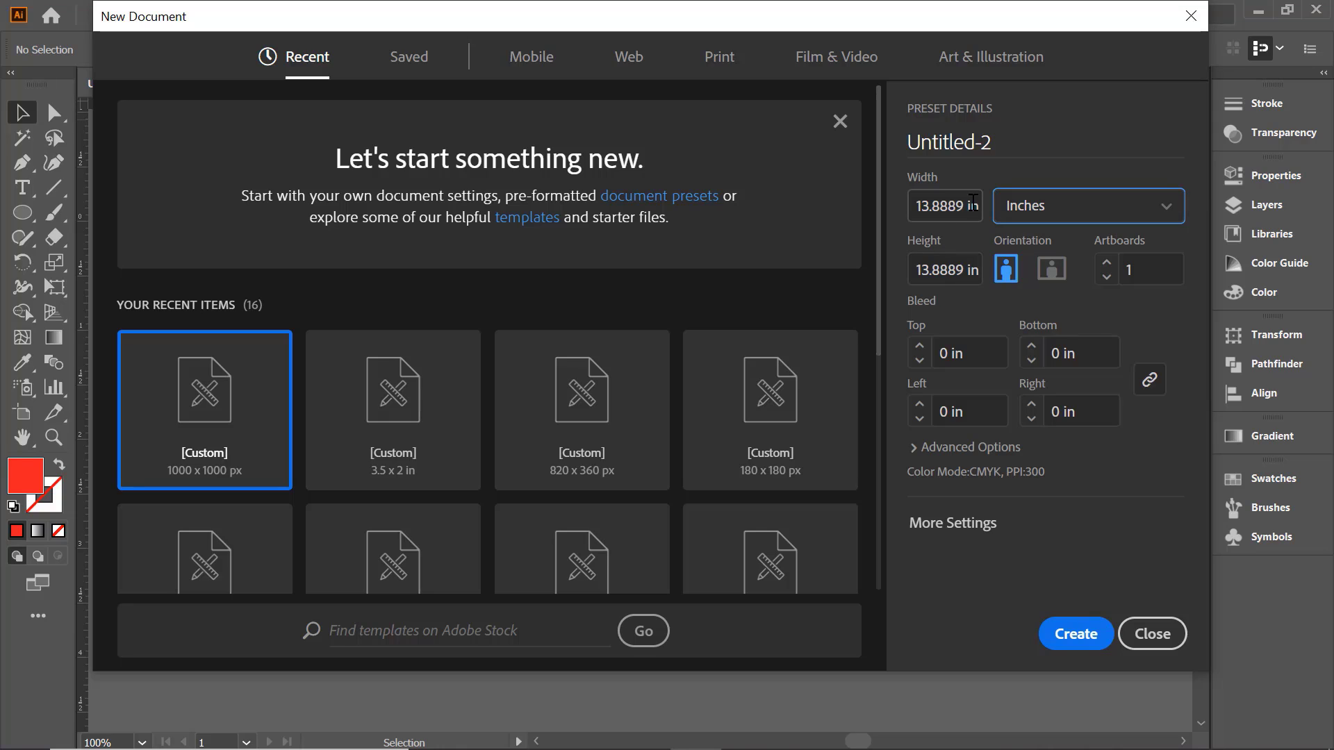
# Set the new document's size to 3.5 in wide and 2 in high.
pyautogui.click(976, 206)
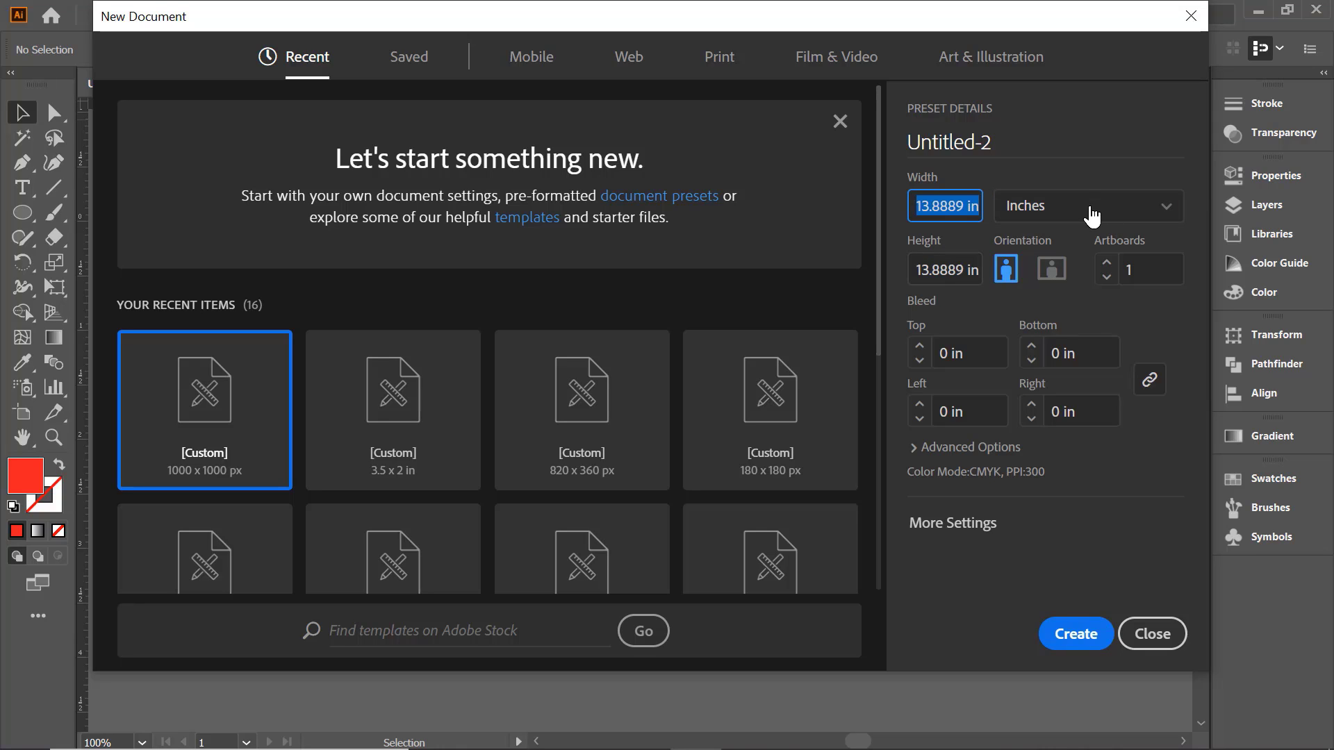
pyautogui.write('3')
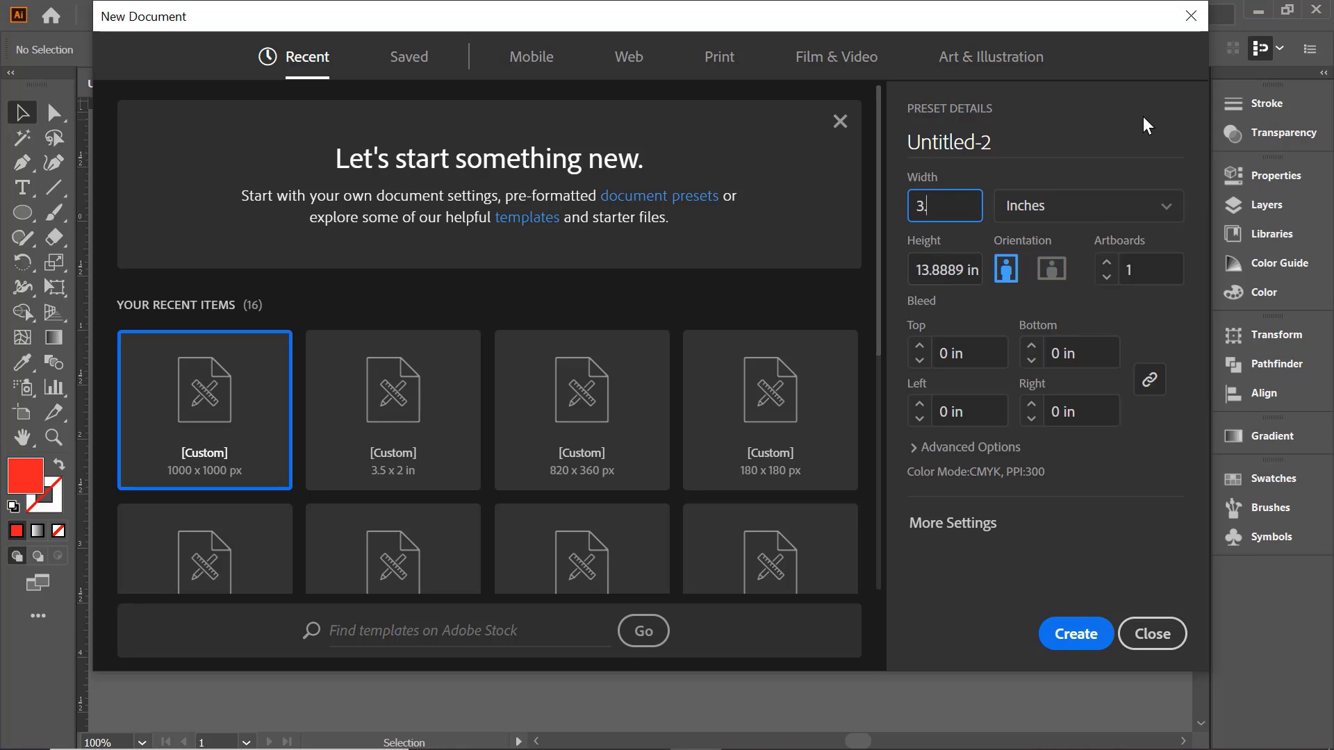
pyautogui.write('.5')
pyautogui.click(976, 275)
pyautogui.write('2')
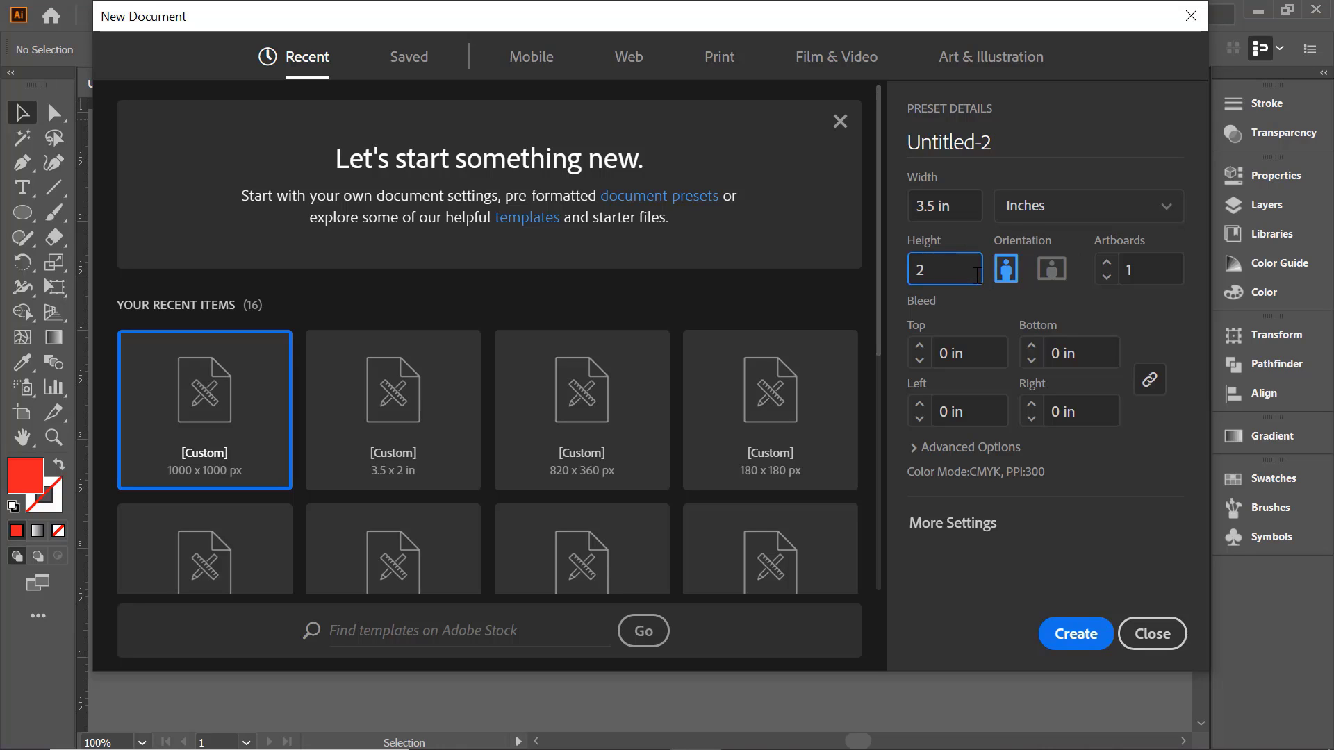
# Set a 0.125 in bleed on all four sides and create the document.
pyautogui.click(920, 346)
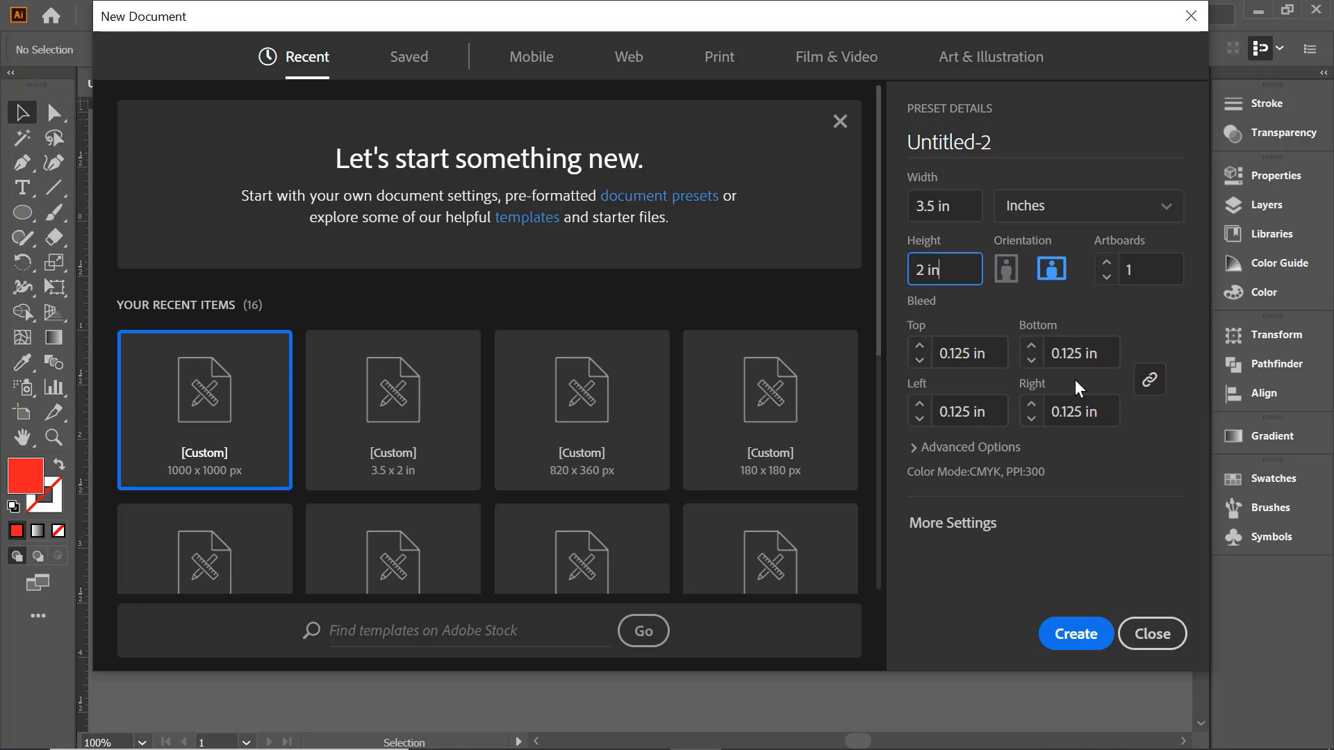
pyautogui.click(961, 205)
pyautogui.press('Tab')
pyautogui.click(1002, 352)
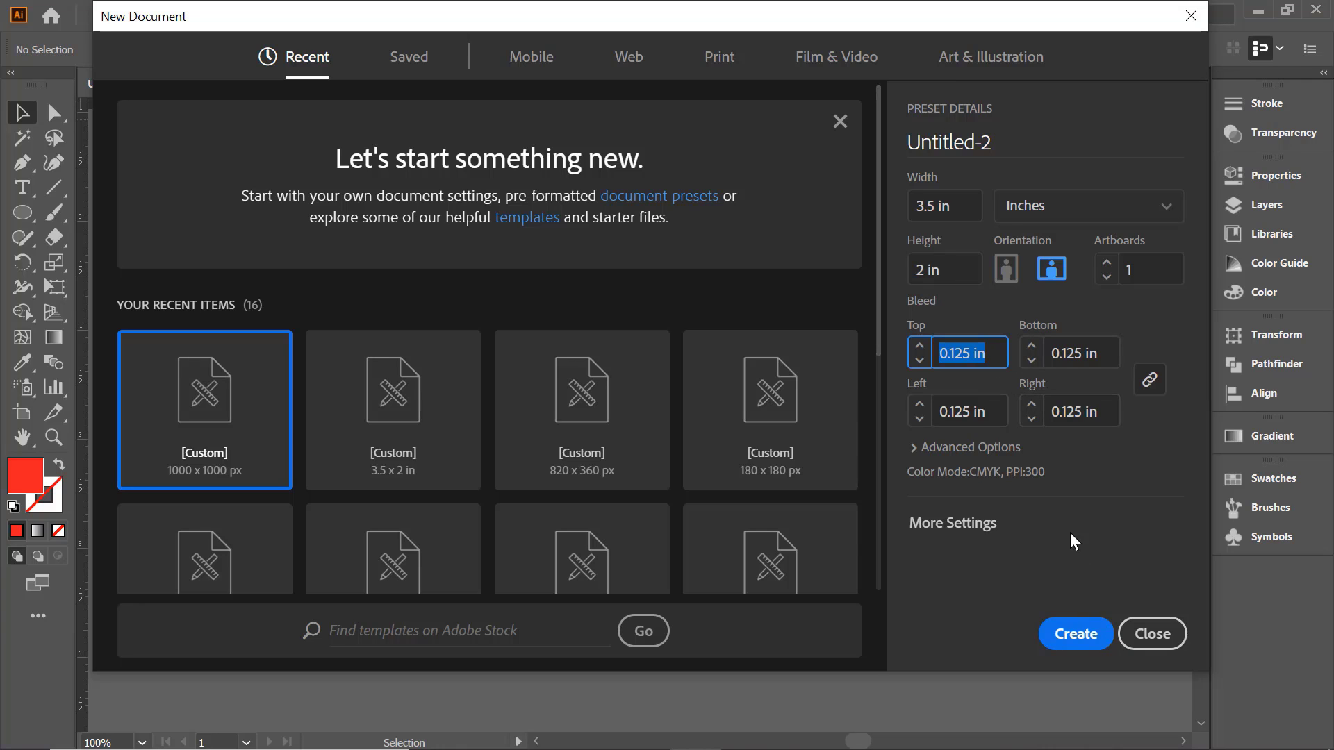
pyautogui.click(1070, 634)
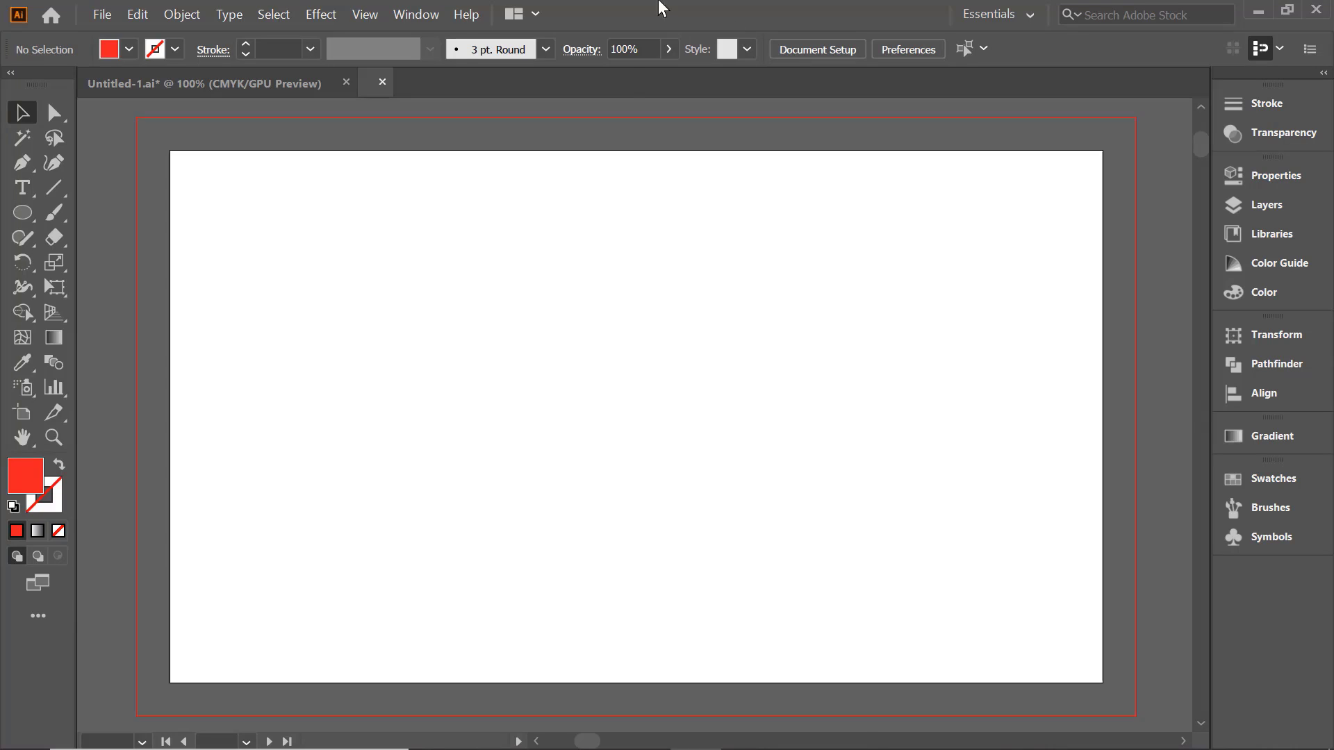
# Draw a rectangle covering the whole artboard and set its stroke weight to 0 pt.
pyautogui.moveTo(25, 224); pyautogui.dragTo(119, 212)
pyautogui.moveTo(179, 146); pyautogui.dragTo(1104, 684)
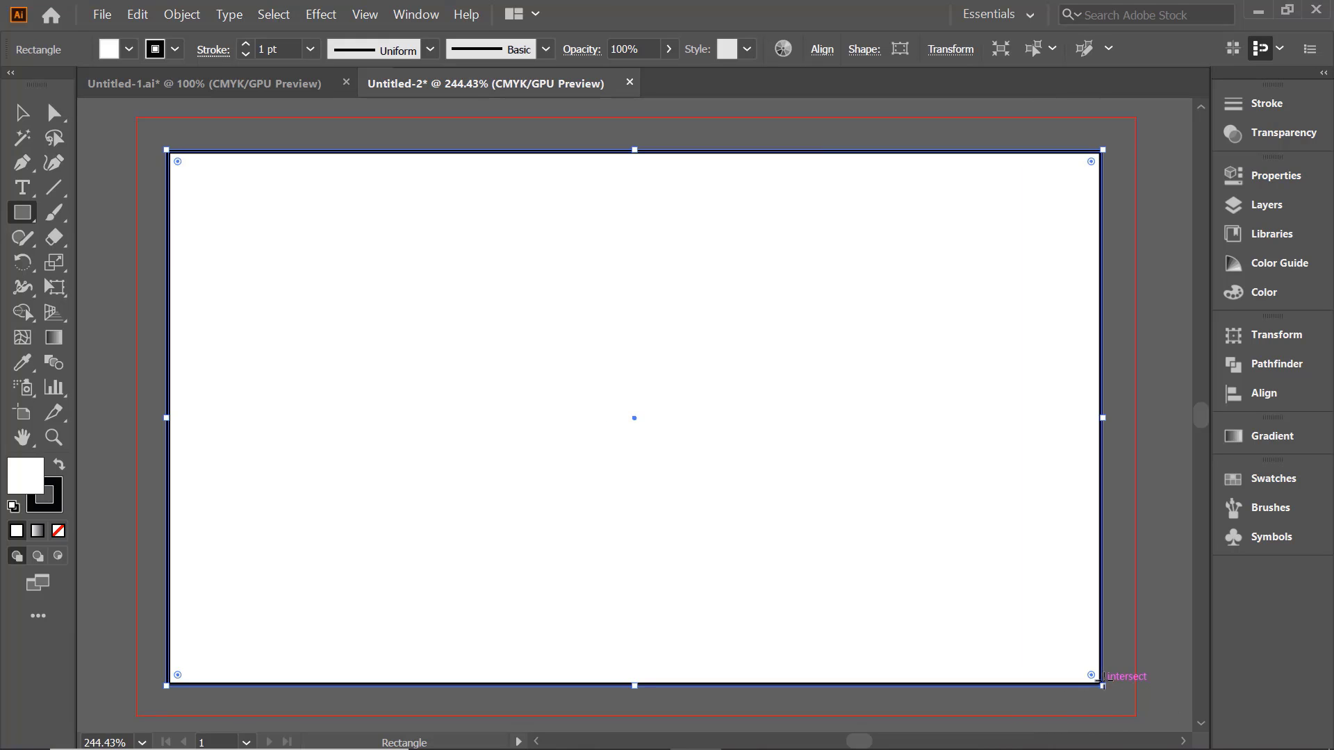
pyautogui.click(245, 44)
pyautogui.click(246, 55)
pyautogui.click(246, 55)
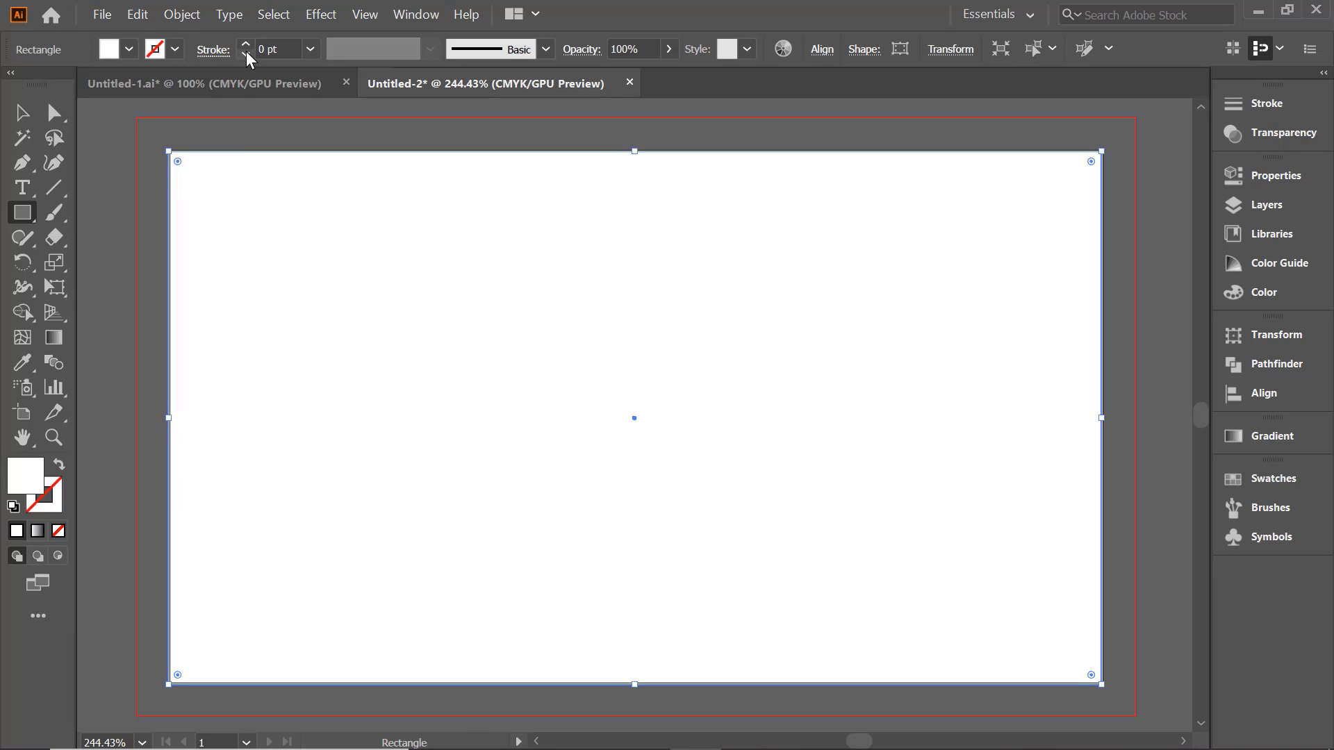
# Fill the artboard-sized rectangle with the light blue swatch.
pyautogui.click(130, 50)
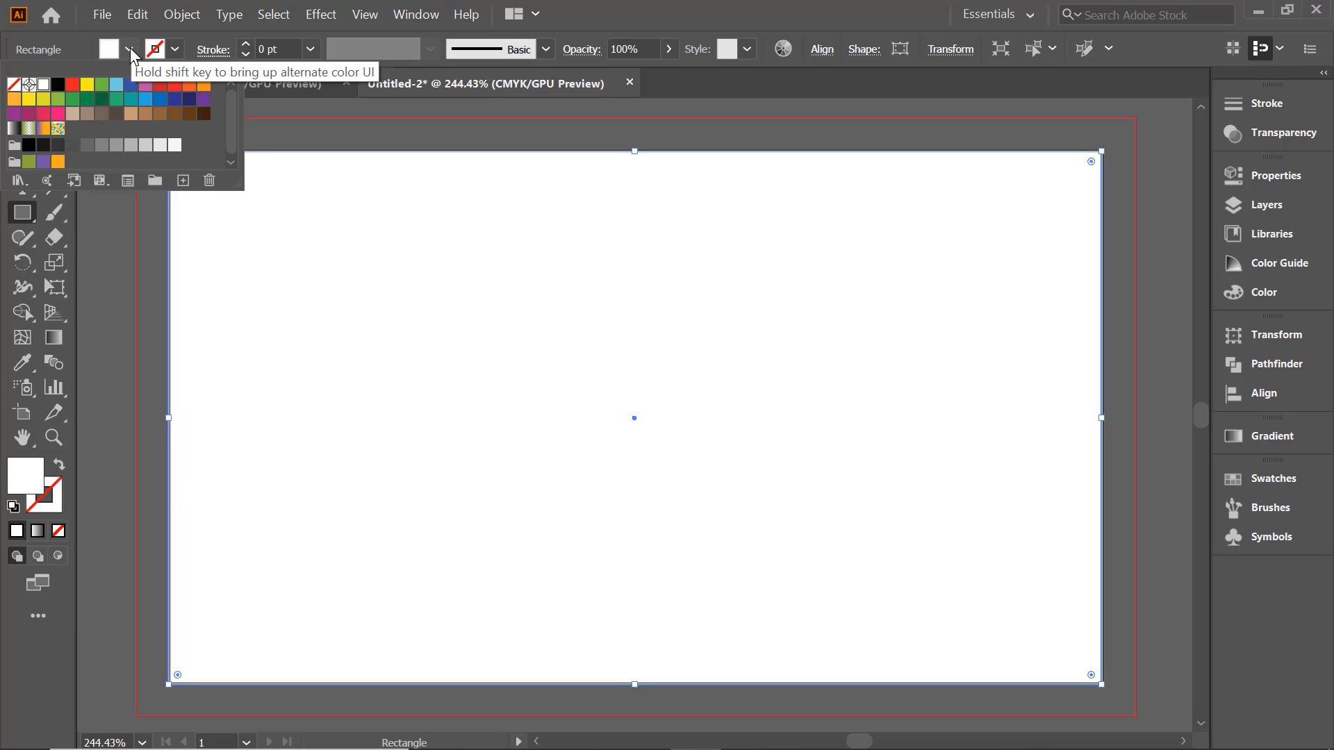
pyautogui.click(116, 85)
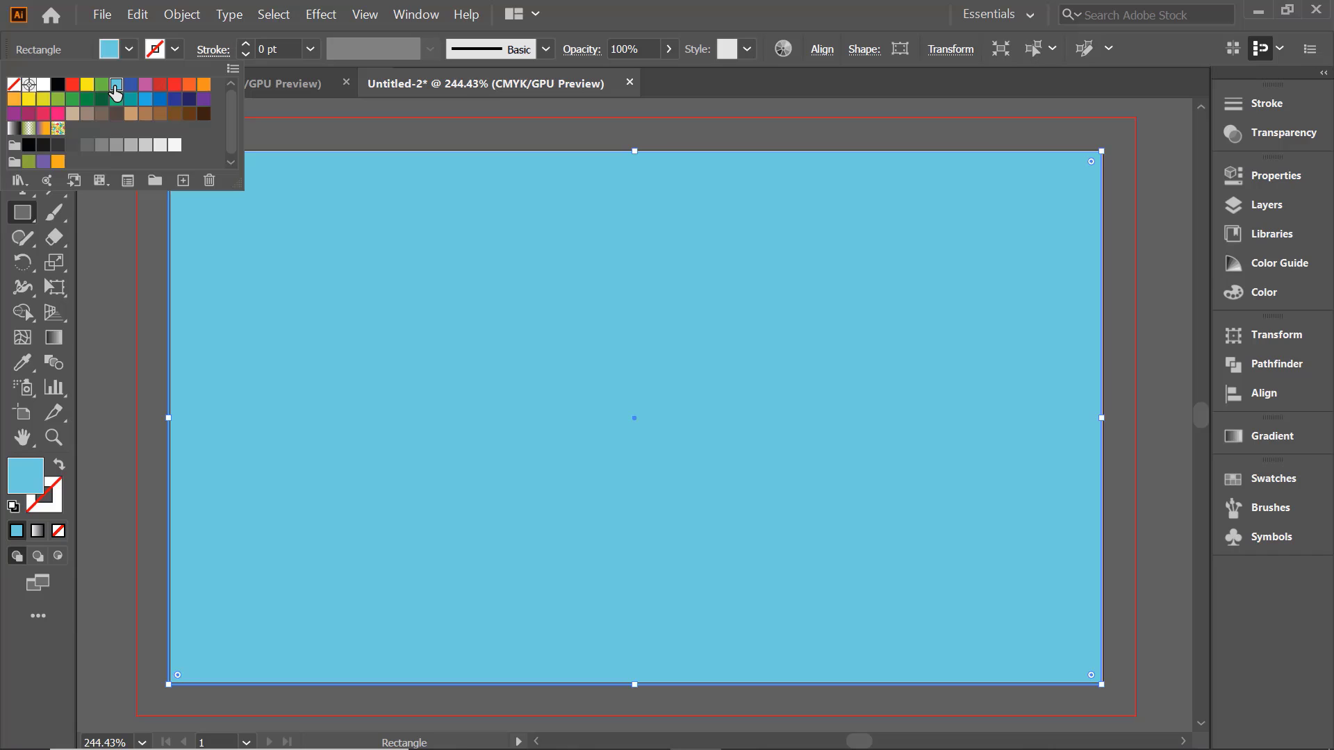
pyautogui.click(106, 282)
# Adjust all four edges of the blue rectangle to line up with the artboard edges, then deselect it.
pyautogui.moveTo(634, 147); pyautogui.dragTo(635, 150)
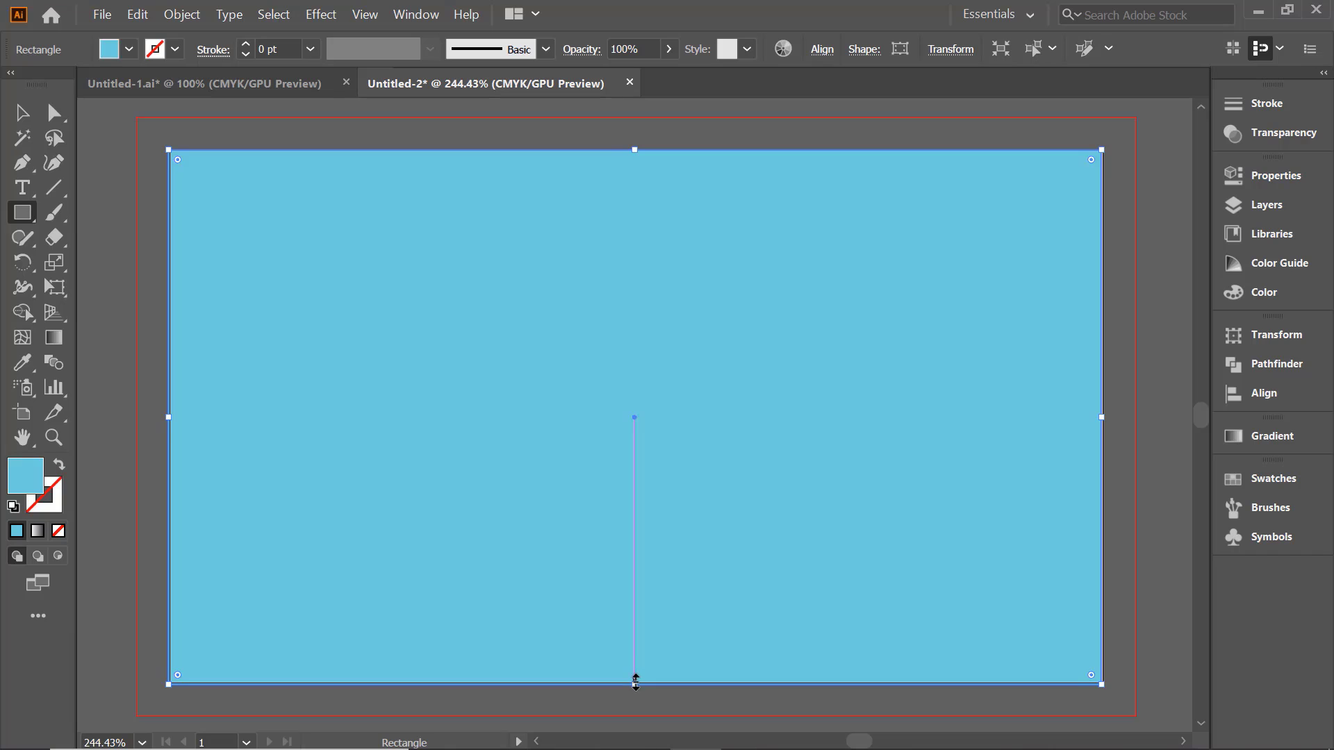
pyautogui.moveTo(636, 682); pyautogui.dragTo(635, 683)
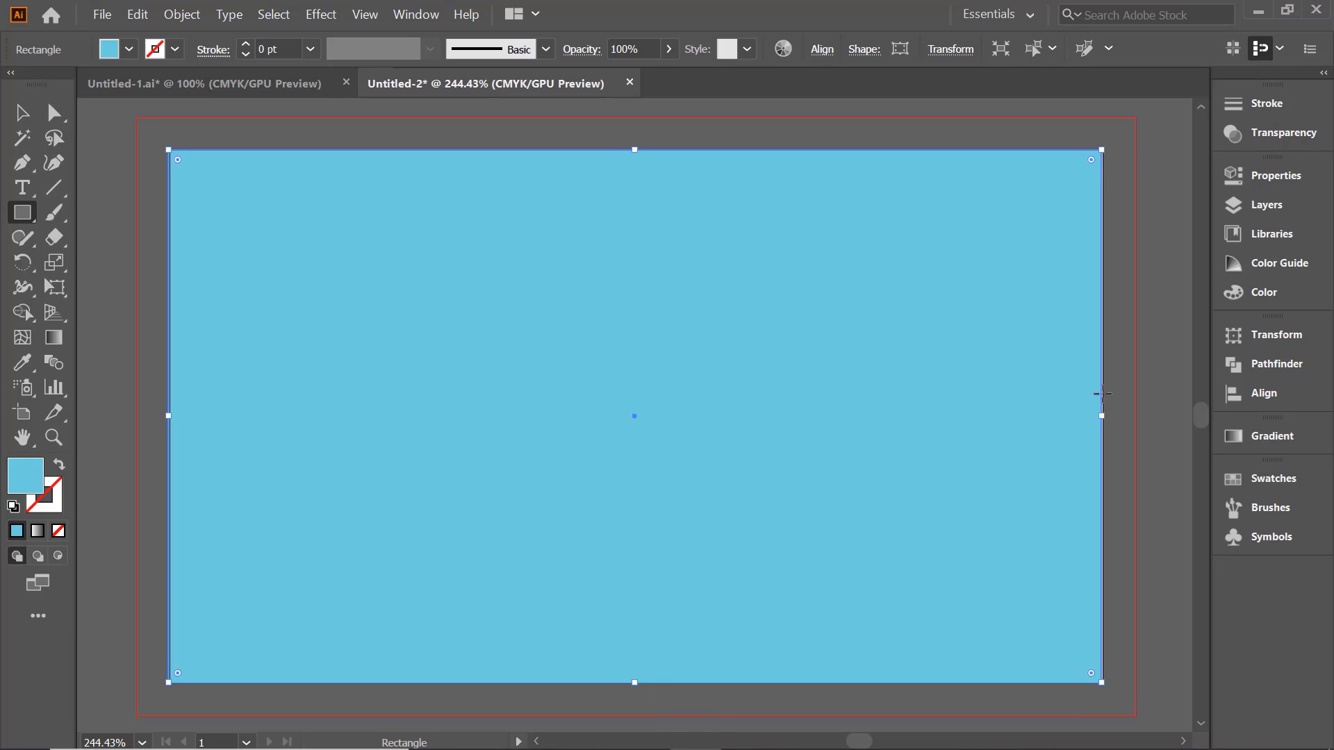
pyautogui.moveTo(1103, 416); pyautogui.dragTo(1103, 416)
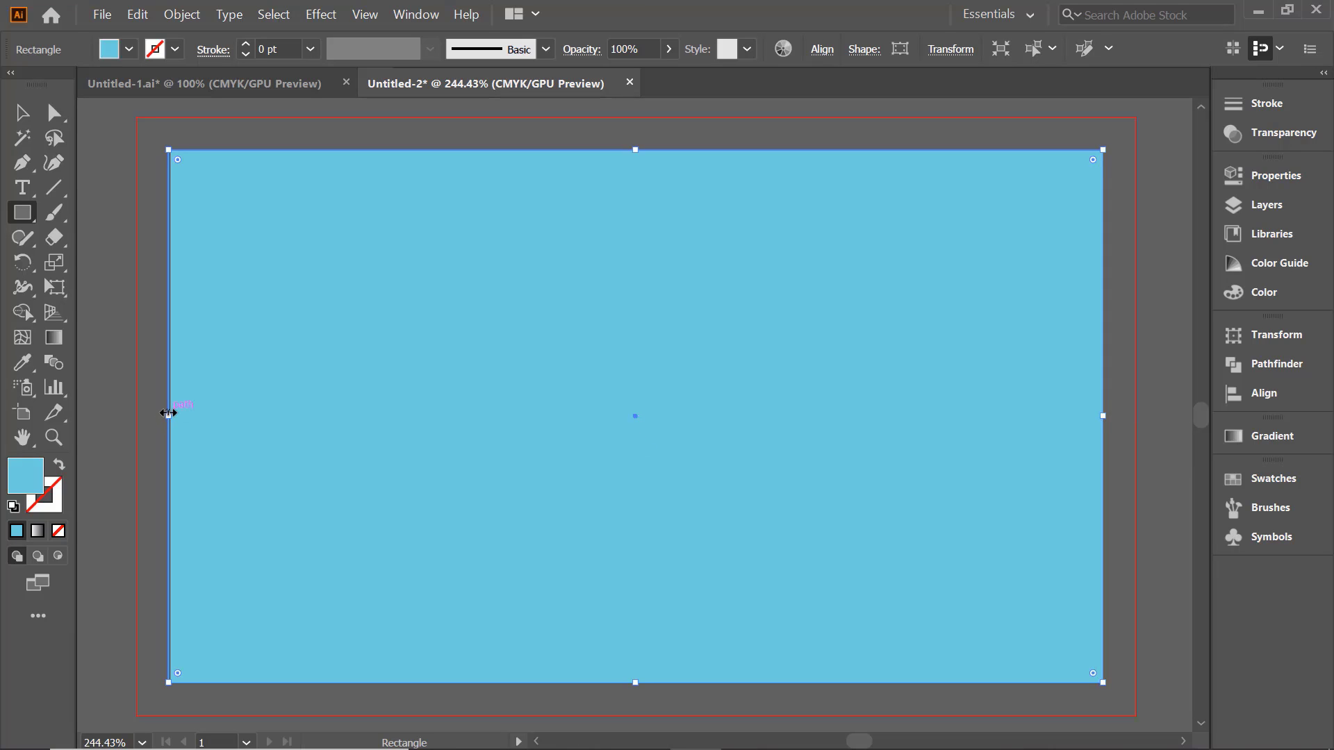
pyautogui.moveTo(168, 413); pyautogui.dragTo(169, 415)
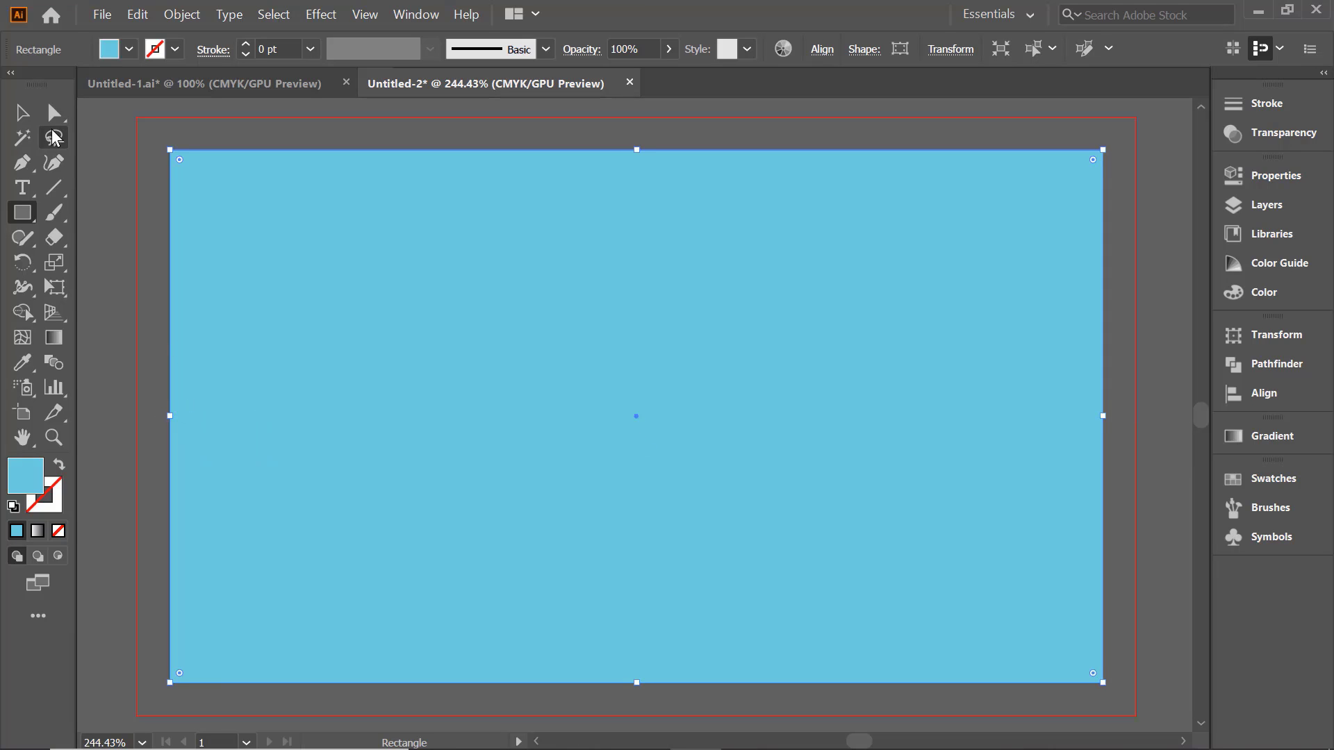
pyautogui.click(22, 113)
pyautogui.click(105, 175)
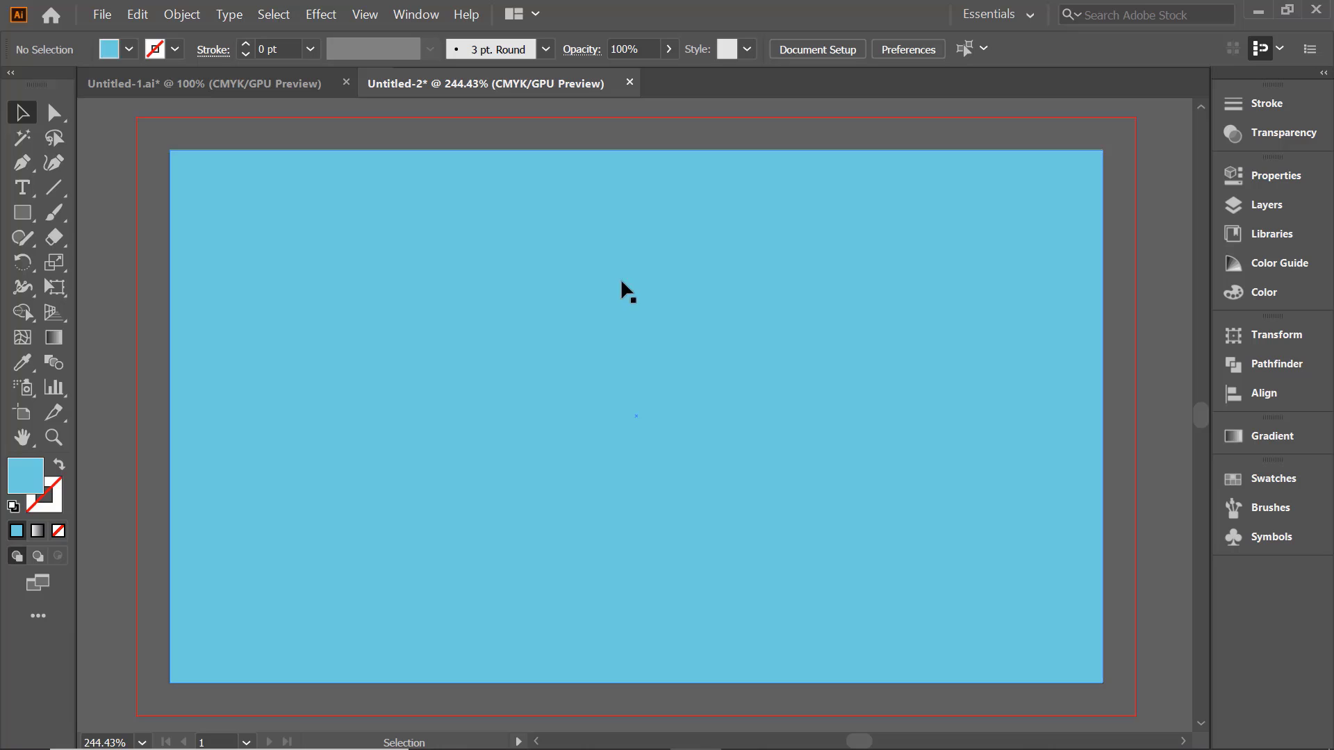
# Paste a copy of the blue rectangle in front and narrow it to roughly the right third of the artboard.
pyautogui.click(686, 380)
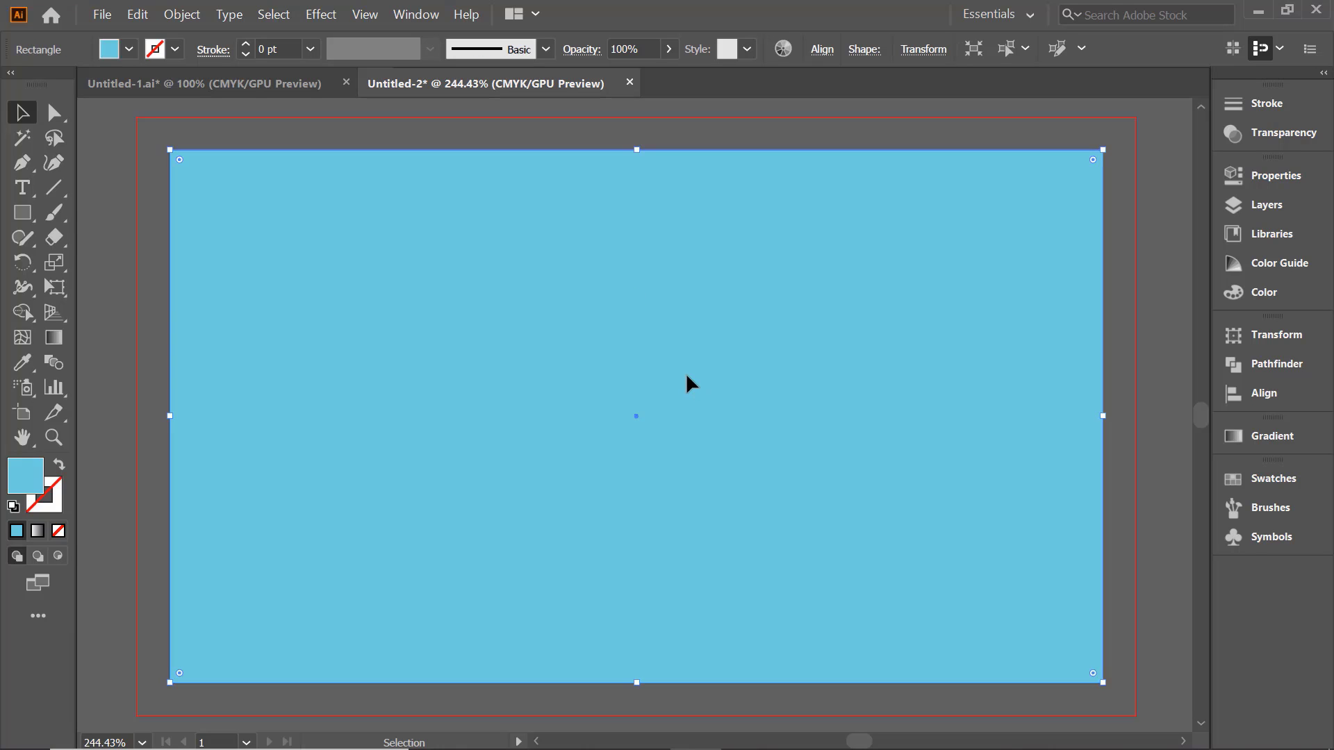
pyautogui.click(139, 13)
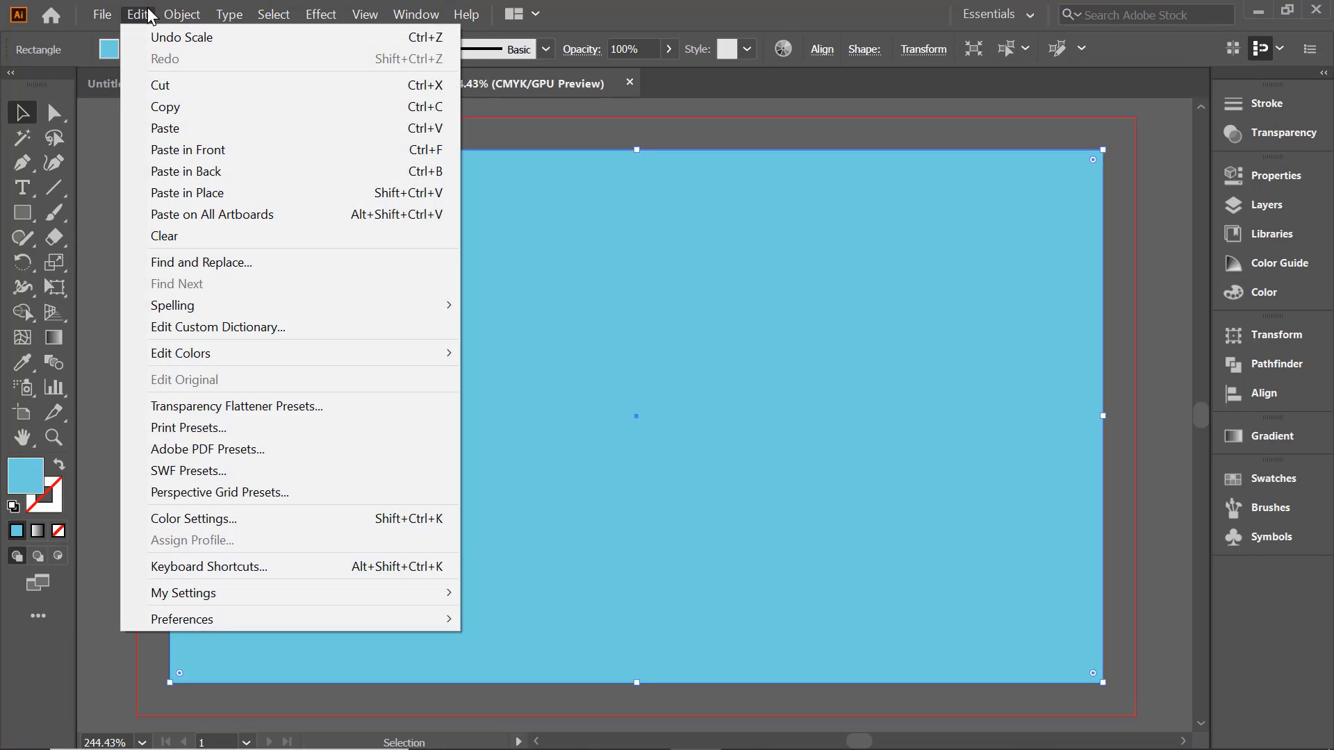
pyautogui.click(155, 107)
pyautogui.click(139, 14)
pyautogui.click(171, 104)
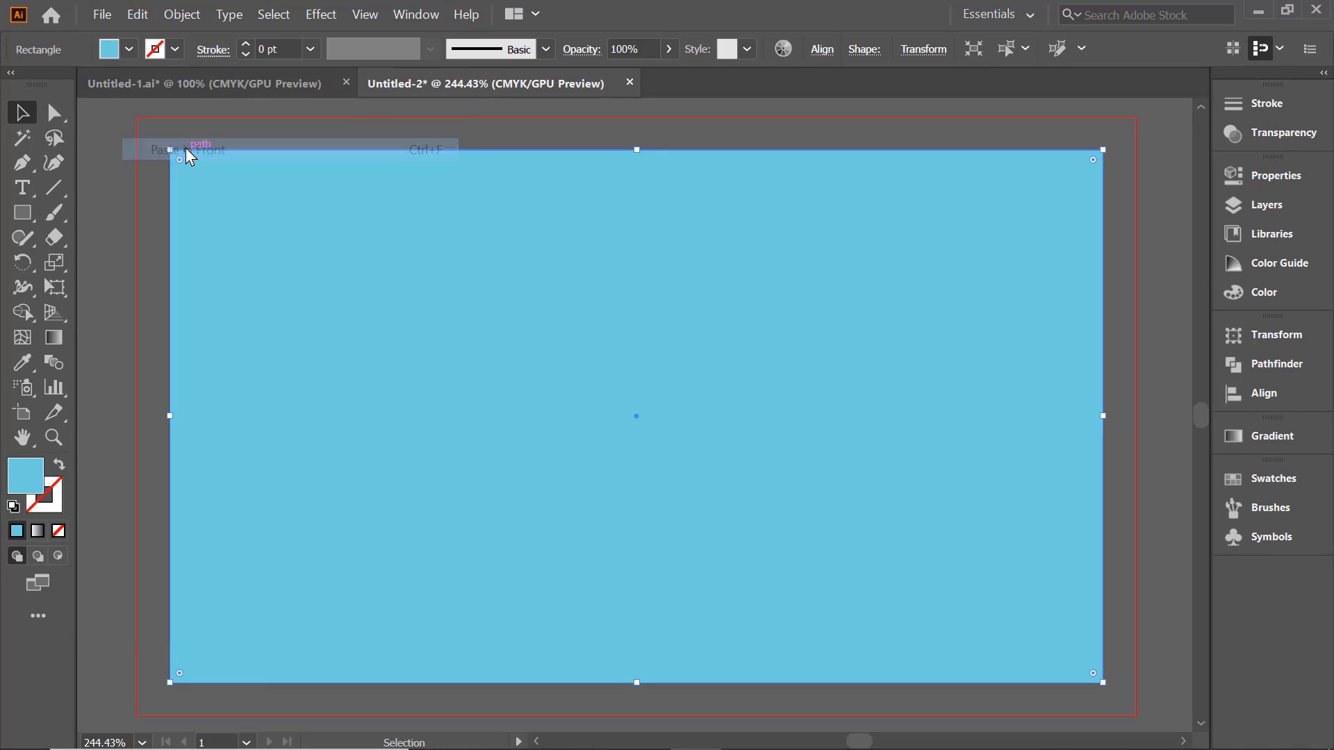
pyautogui.moveTo(170, 416); pyautogui.dragTo(773, 502)
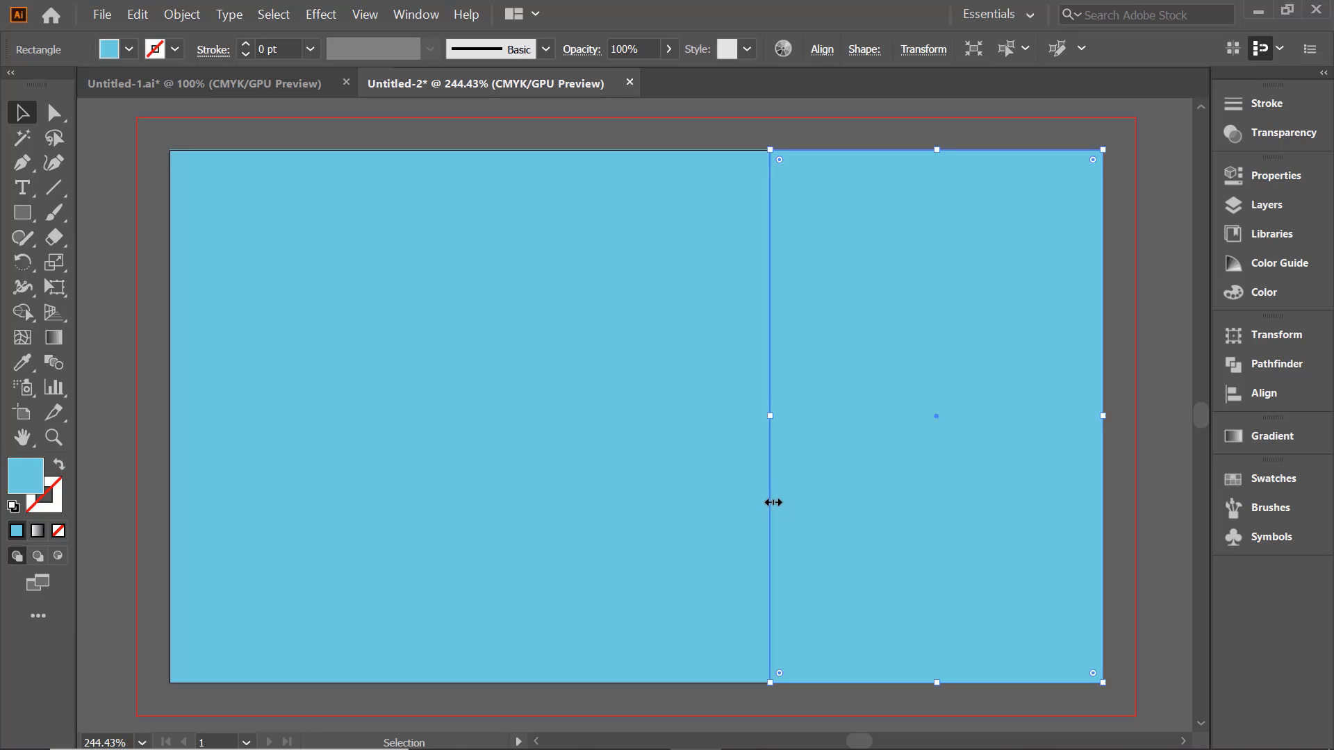
# Fill the narrowed right-hand rectangle with black (000000).
pyautogui.doubleClick(23, 485)
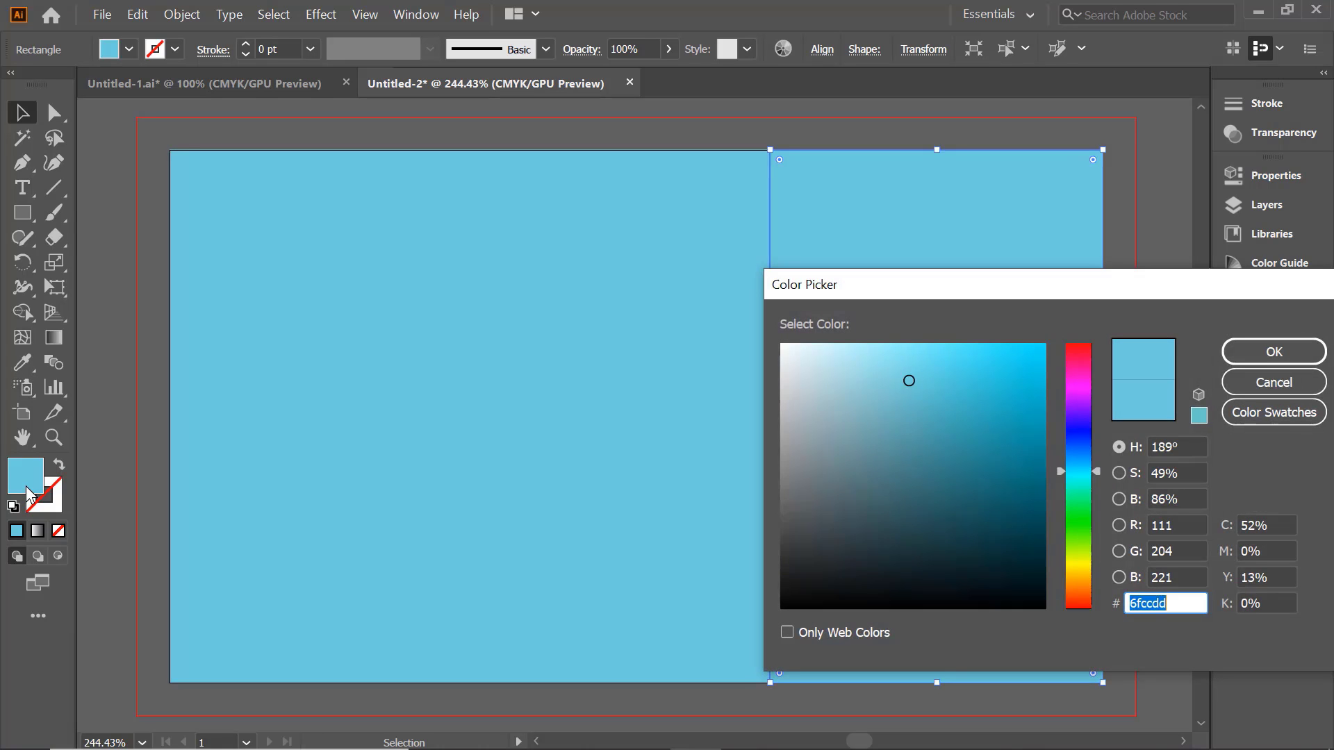
pyautogui.click(923, 406)
pyautogui.moveTo(924, 405)
pyautogui.mouseDown()
pyautogui.moveTo(763, 676)
pyautogui.moveTo(789, 628)
pyautogui.mouseUp()
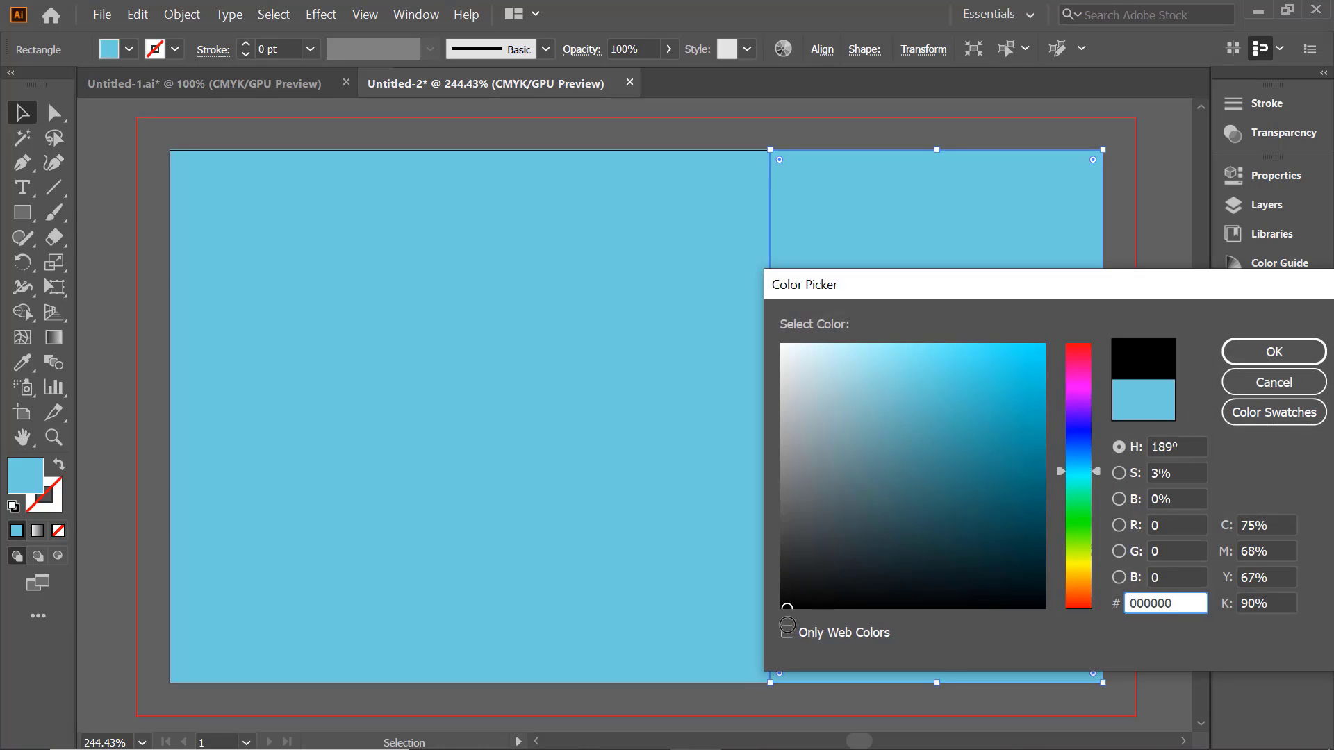
pyautogui.click(1250, 352)
pyautogui.click(452, 357)
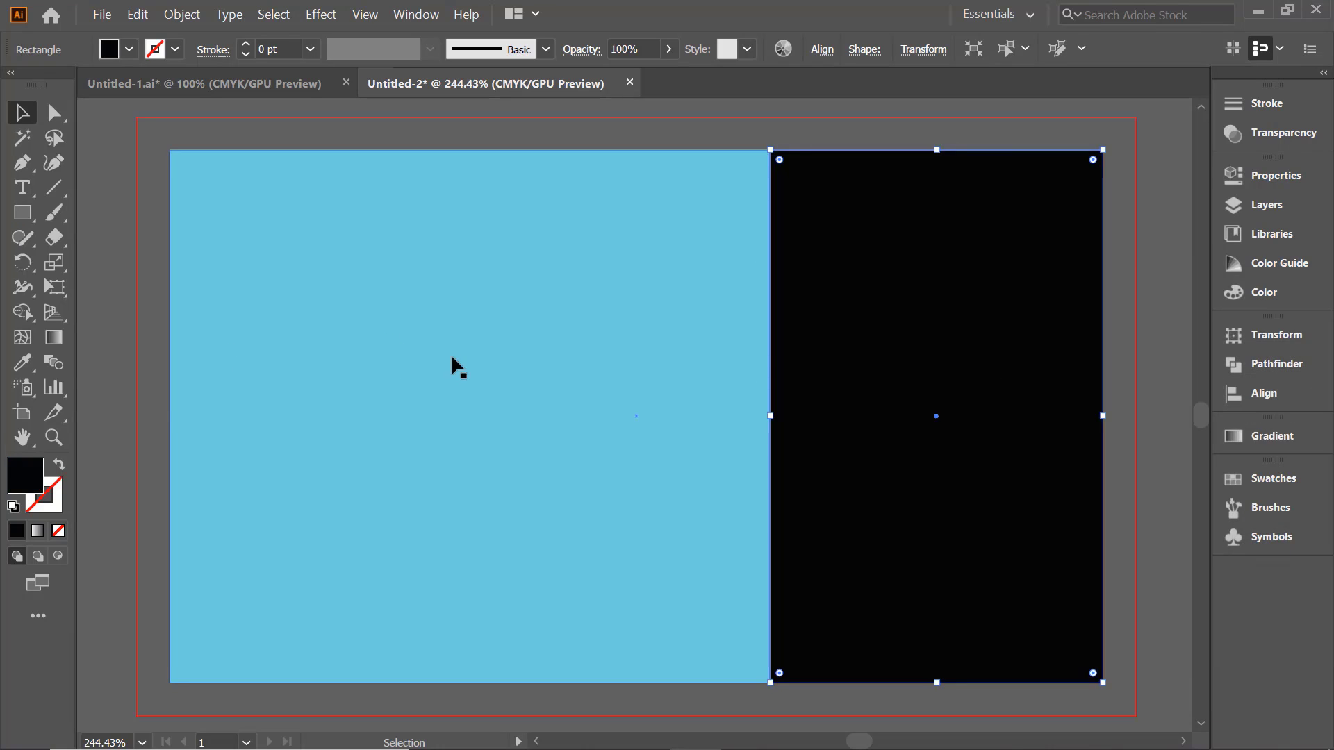
# Paste a copy of the black rectangle in front and resize it into a thin vertical strip along the black area's left edge.
pyautogui.click(1086, 289)
pyautogui.click(137, 14)
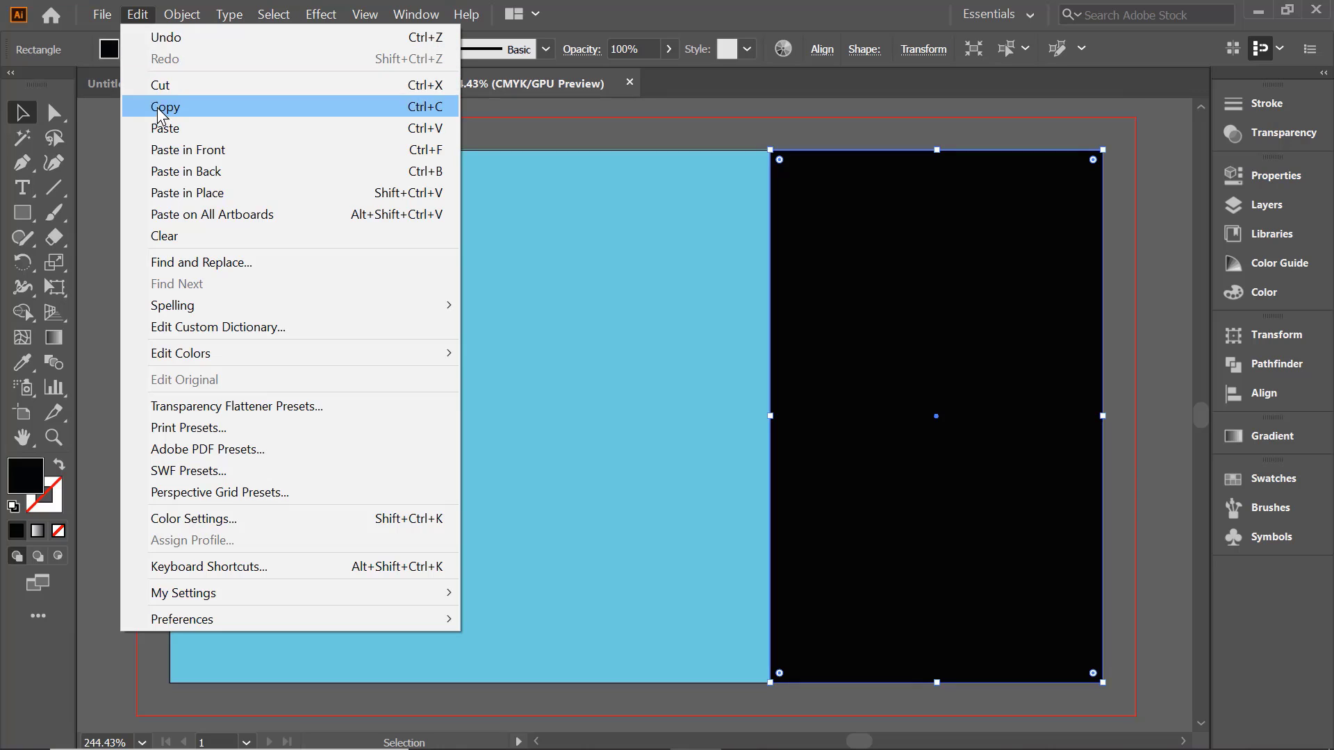
pyautogui.click(166, 106)
pyautogui.click(138, 15)
pyautogui.click(184, 150)
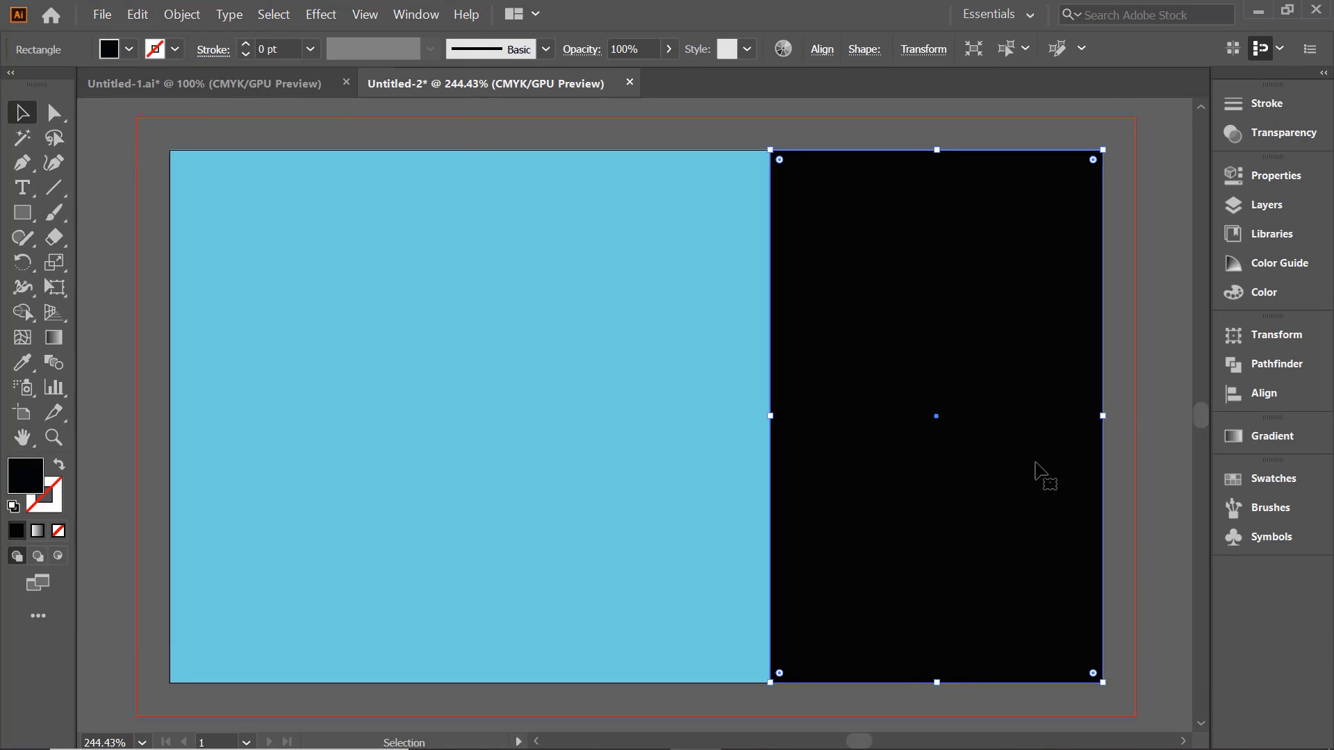
pyautogui.moveTo(1105, 416); pyautogui.dragTo(747, 405)
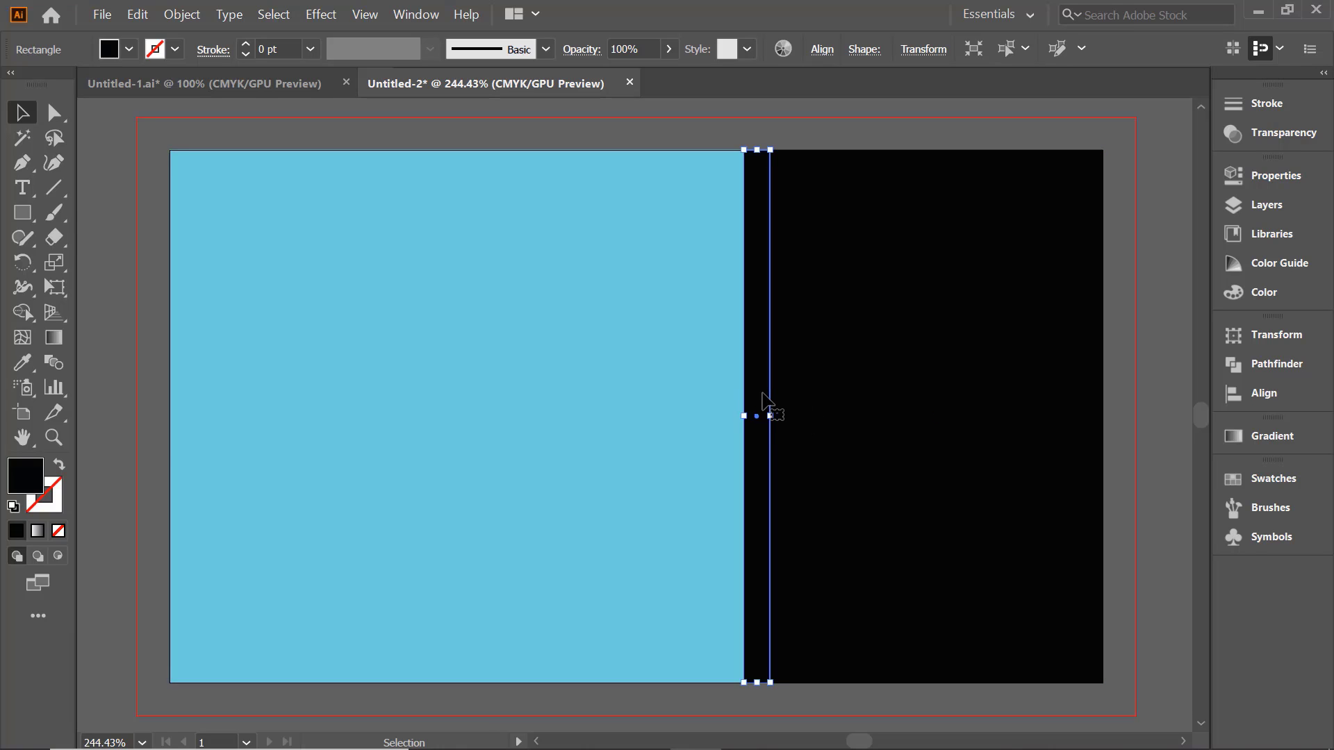
# Fill the thin vertical strip with a medium grey.
pyautogui.doubleClick(25, 479)
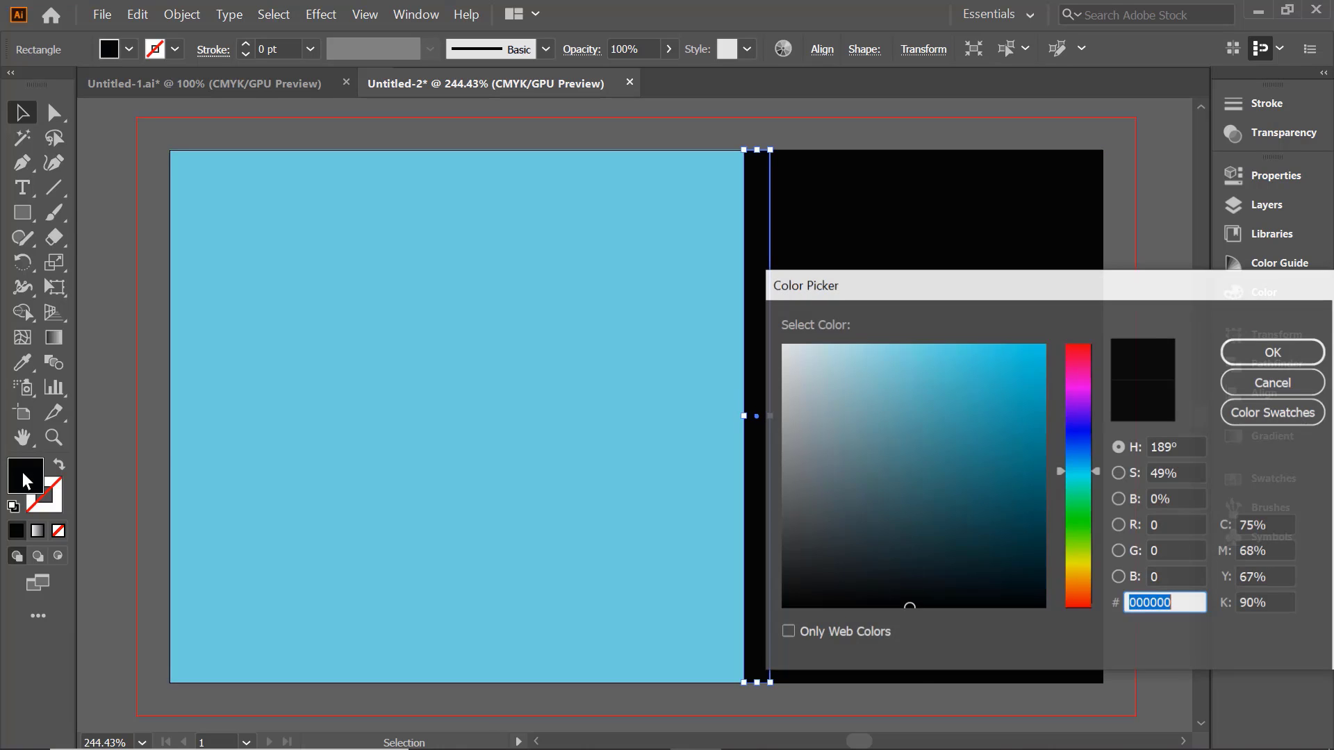
pyautogui.moveTo(878, 499)
pyautogui.mouseDown()
pyautogui.moveTo(845, 501)
pyautogui.moveTo(797, 464)
pyautogui.moveTo(790, 498)
pyautogui.mouseUp()
pyautogui.click(1275, 352)
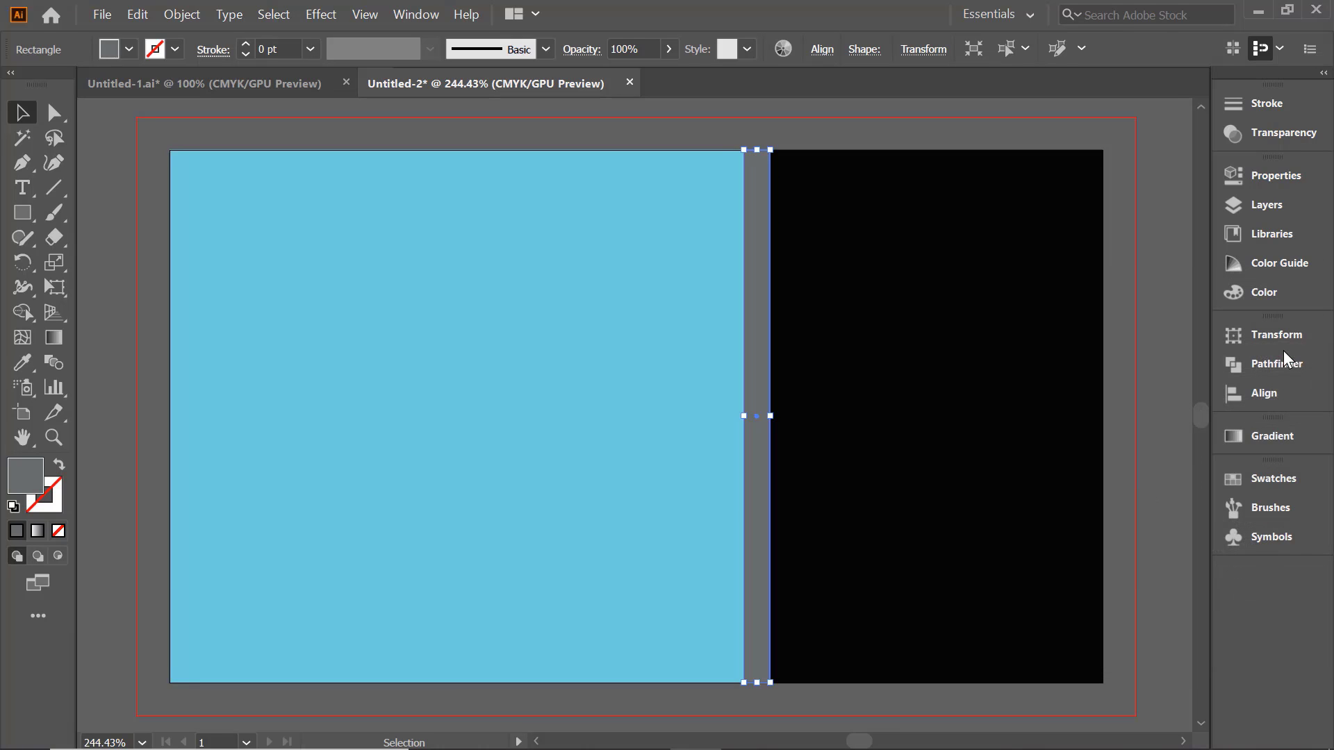
# Select the blue, grey and black background shapes together and lock them.
pyautogui.click(461, 460)
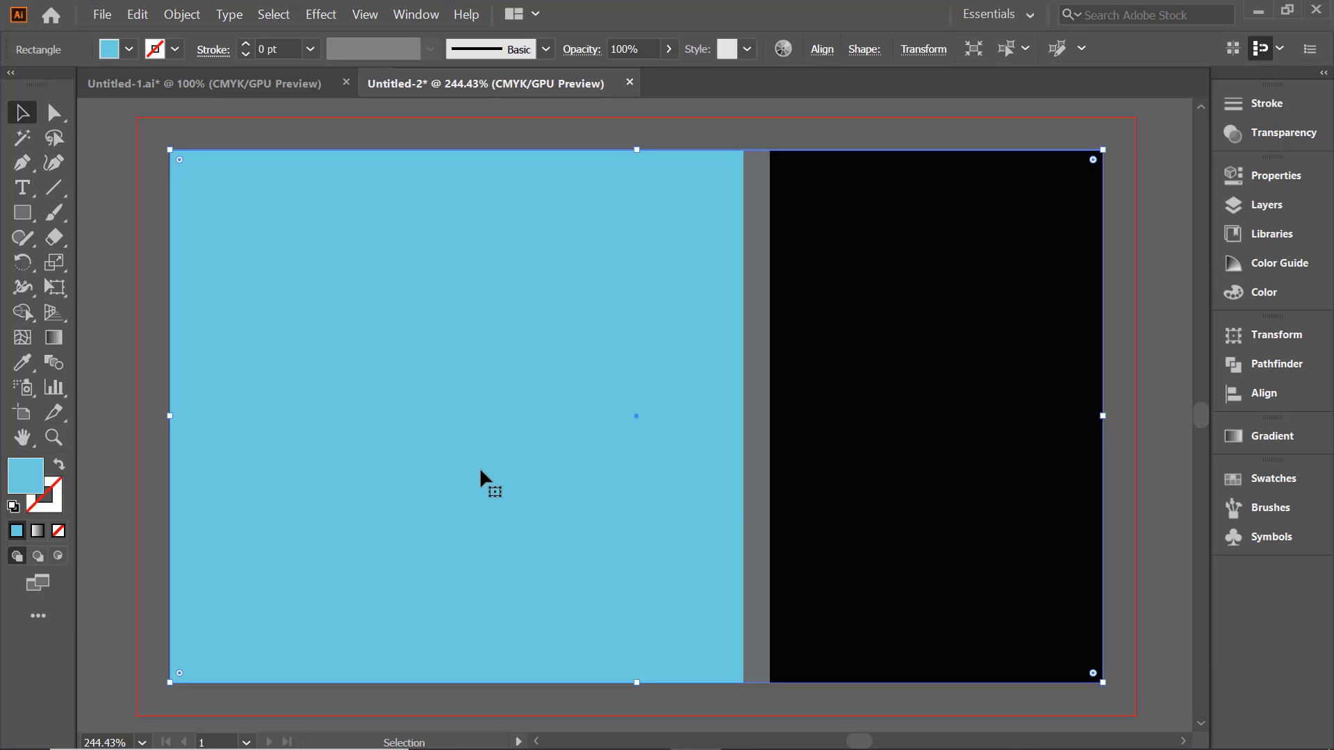
pyautogui.scroll(-1, 478, 465)
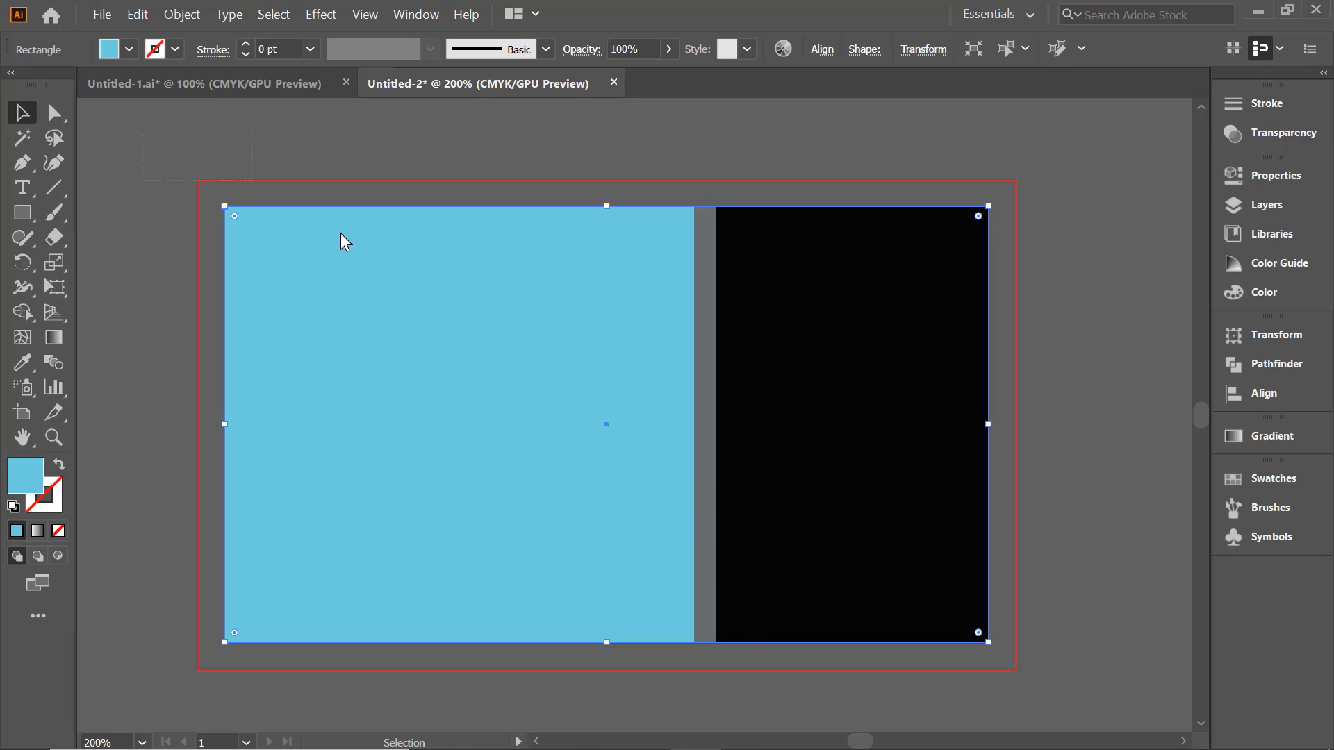
pyautogui.moveTo(340, 234); pyautogui.dragTo(1053, 650)
pyautogui.click(167, 10)
pyautogui.moveTo(259, 123)
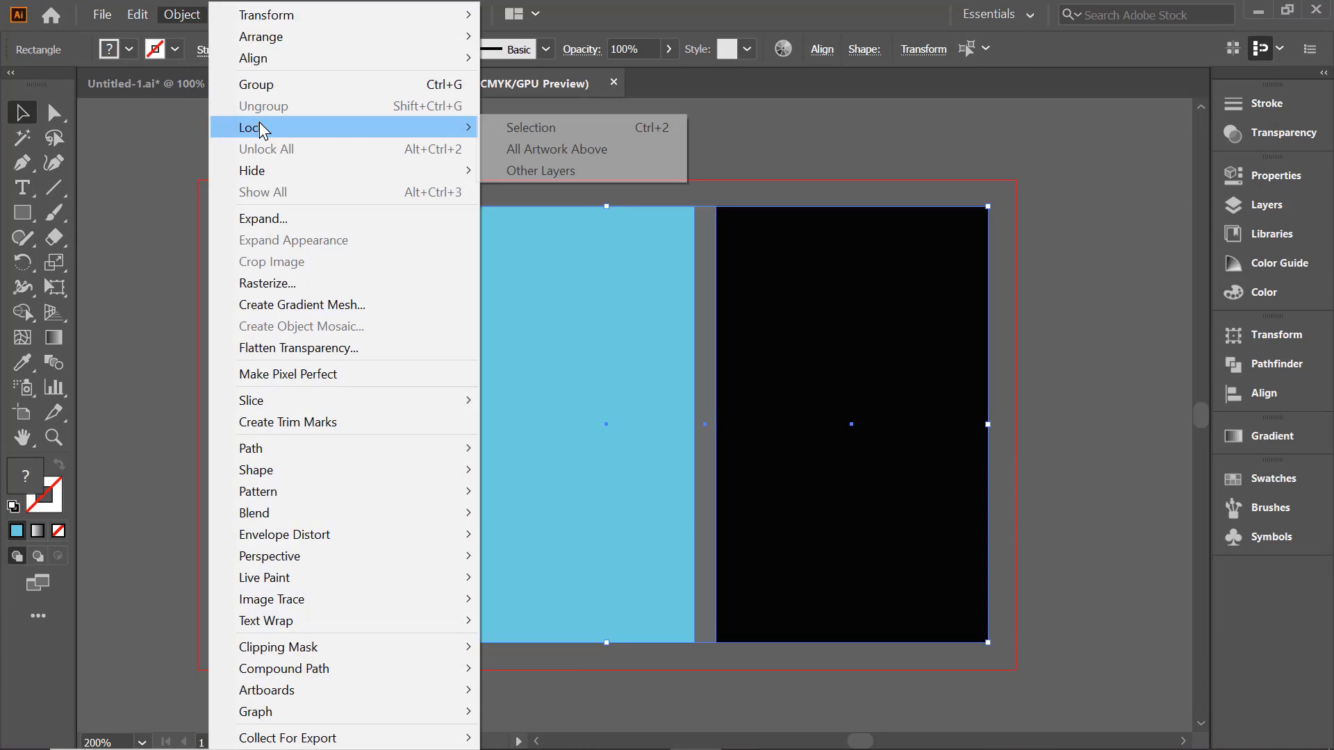
pyautogui.click(525, 128)
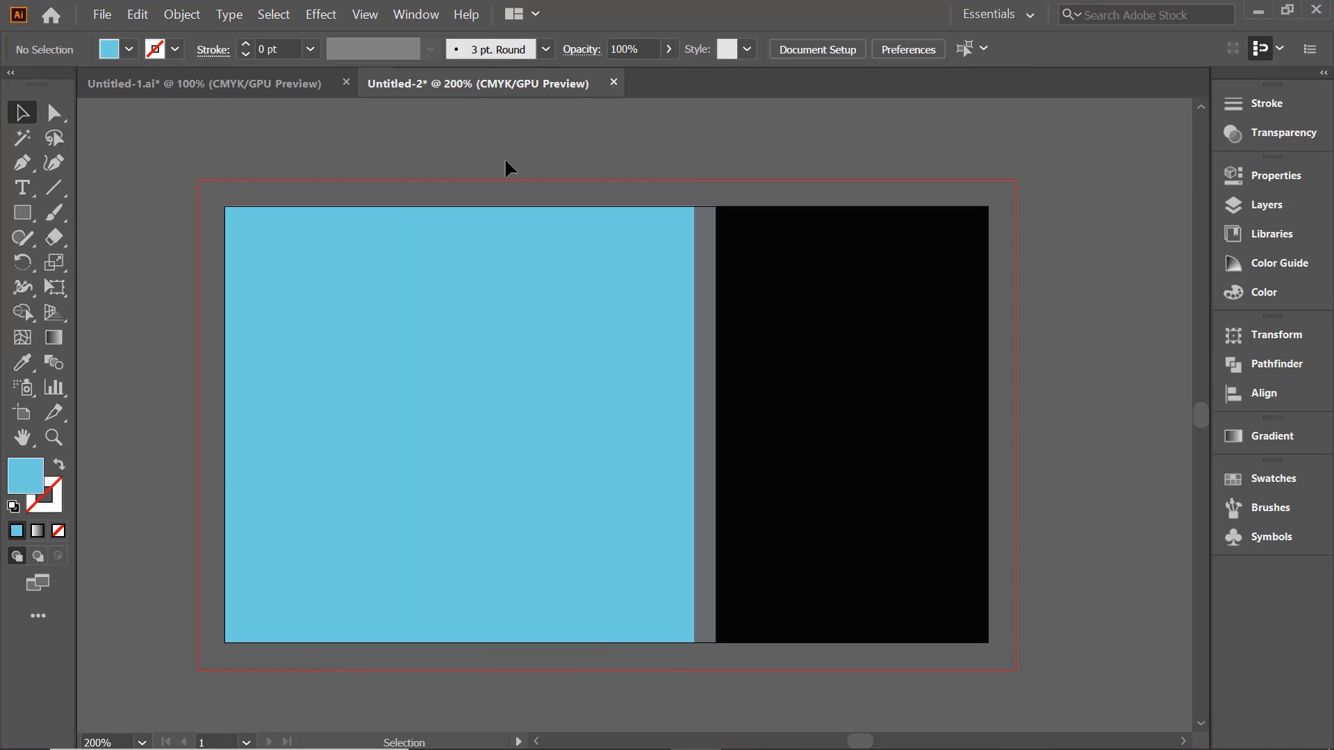
# Set the fill colour to bright red (e20c0c) with nothing selected.
pyautogui.scroll(1, 488, 393)
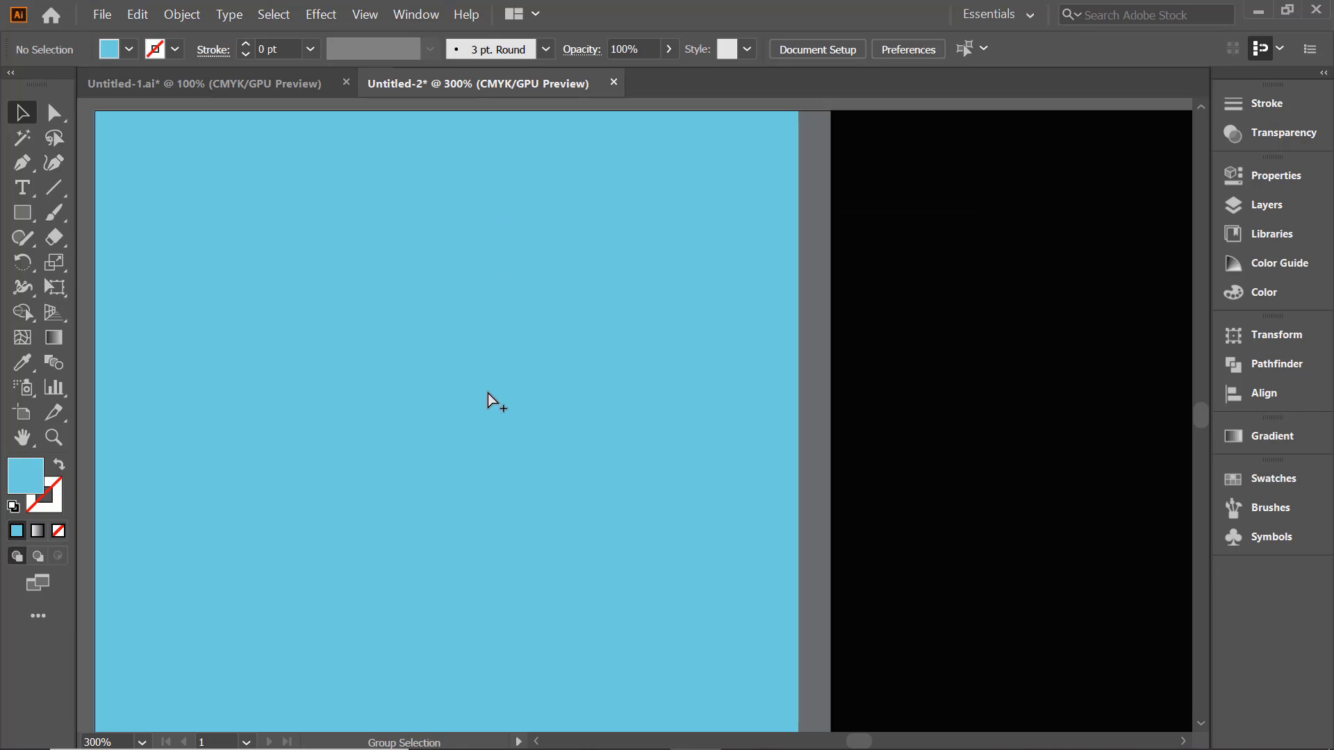
pyautogui.scroll(-1, 423, 398)
pyautogui.moveTo(451, 403); pyautogui.dragTo(551, 378)
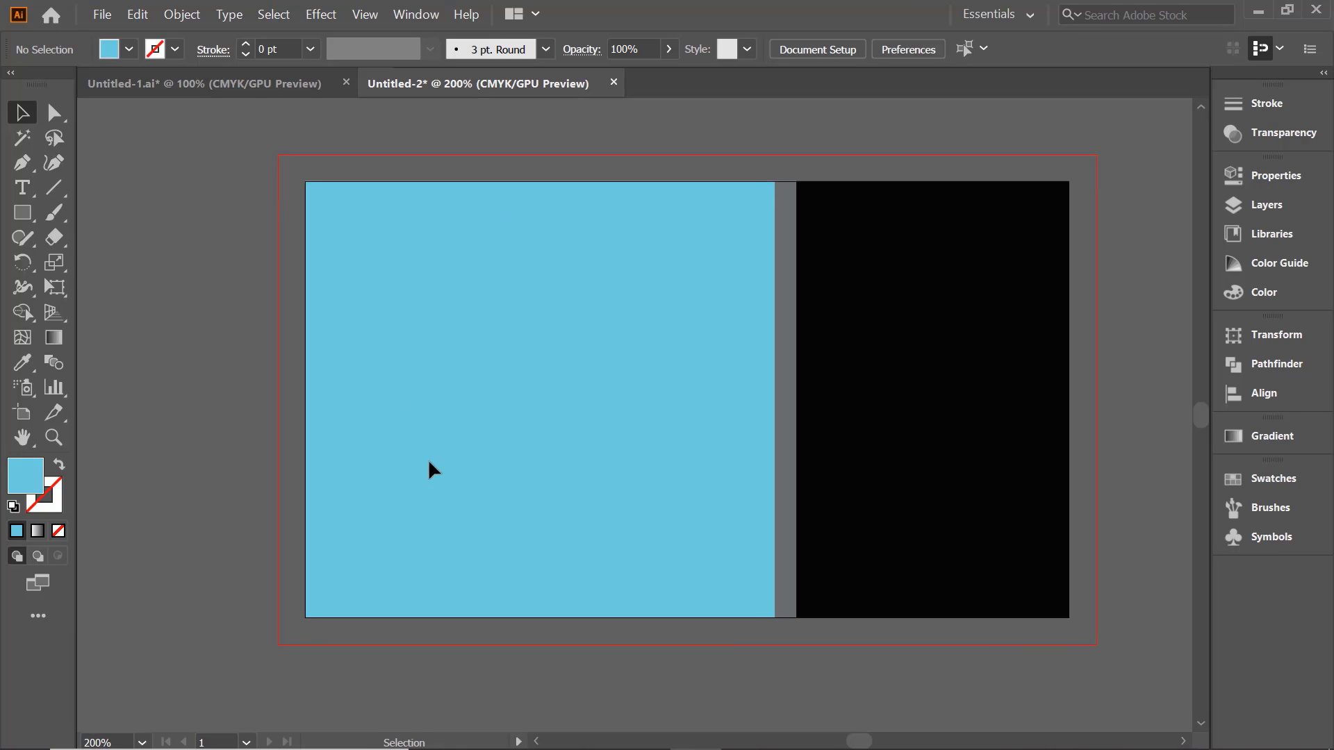
pyautogui.doubleClick(27, 463)
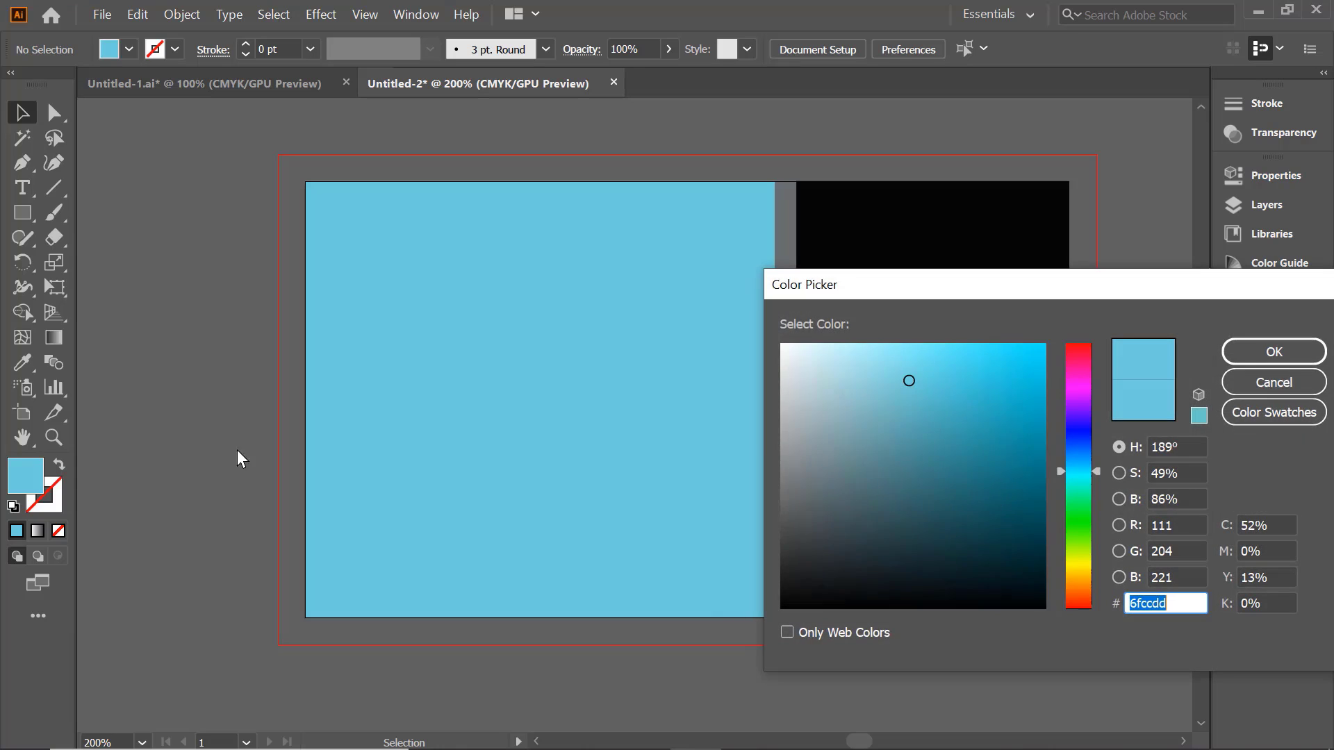
pyautogui.moveTo(1075, 603); pyautogui.dragTo(1077, 615)
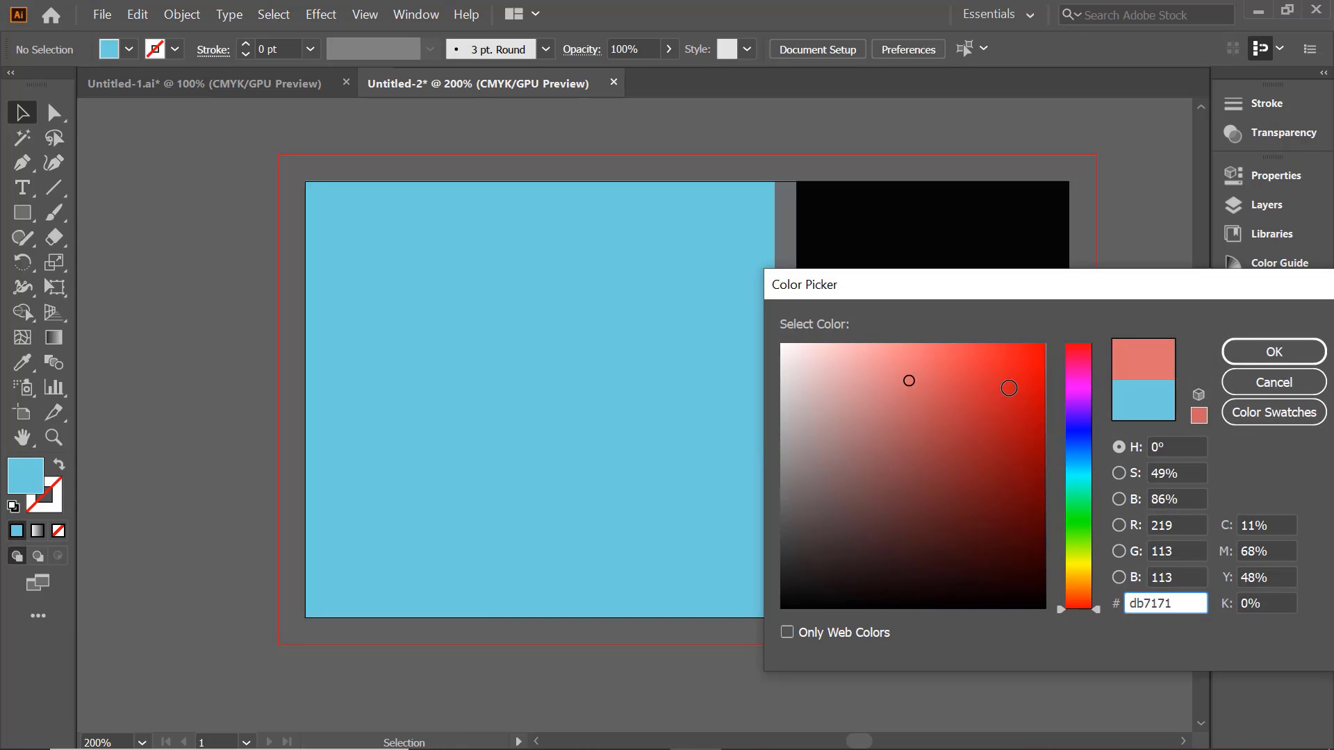
pyautogui.moveTo(1008, 388)
pyautogui.mouseDown()
pyautogui.moveTo(1036, 349)
pyautogui.moveTo(1033, 373)
pyautogui.mouseUp()
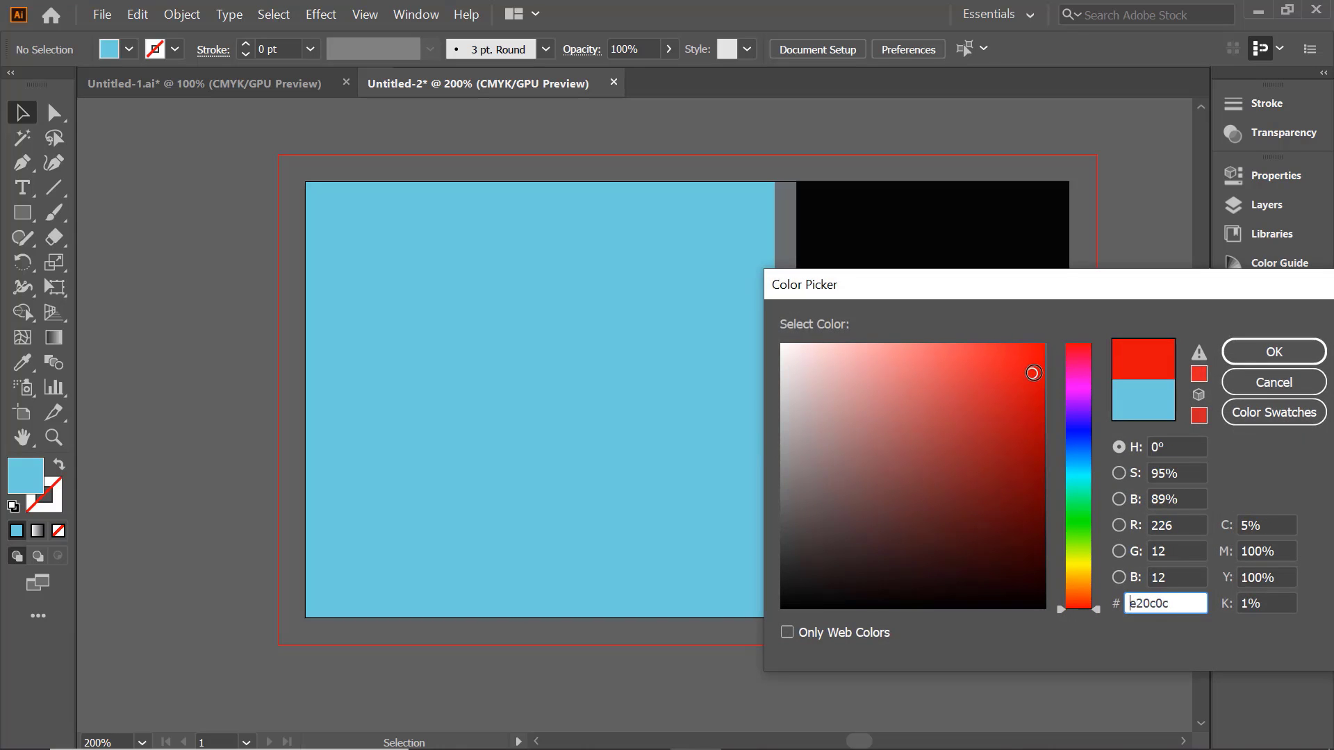
pyautogui.click(1275, 350)
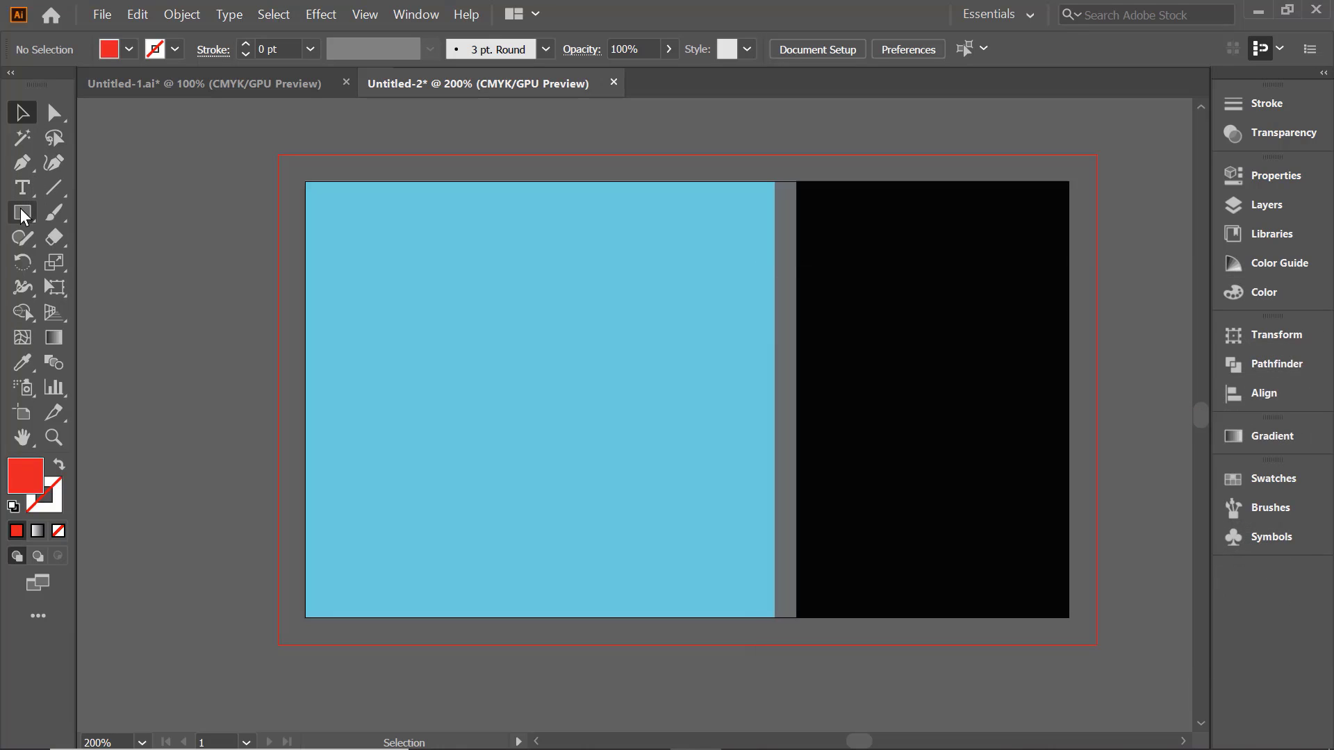
# Draw a small red rectangle against the left edge of the blue area and duplicate it twice below, forming a column of three.
pyautogui.click(21, 208)
pyautogui.moveTo(329, 433); pyautogui.dragTo(353, 509)
pyautogui.click(22, 113)
pyautogui.moveTo(353, 509); pyautogui.dragTo(355, 571)
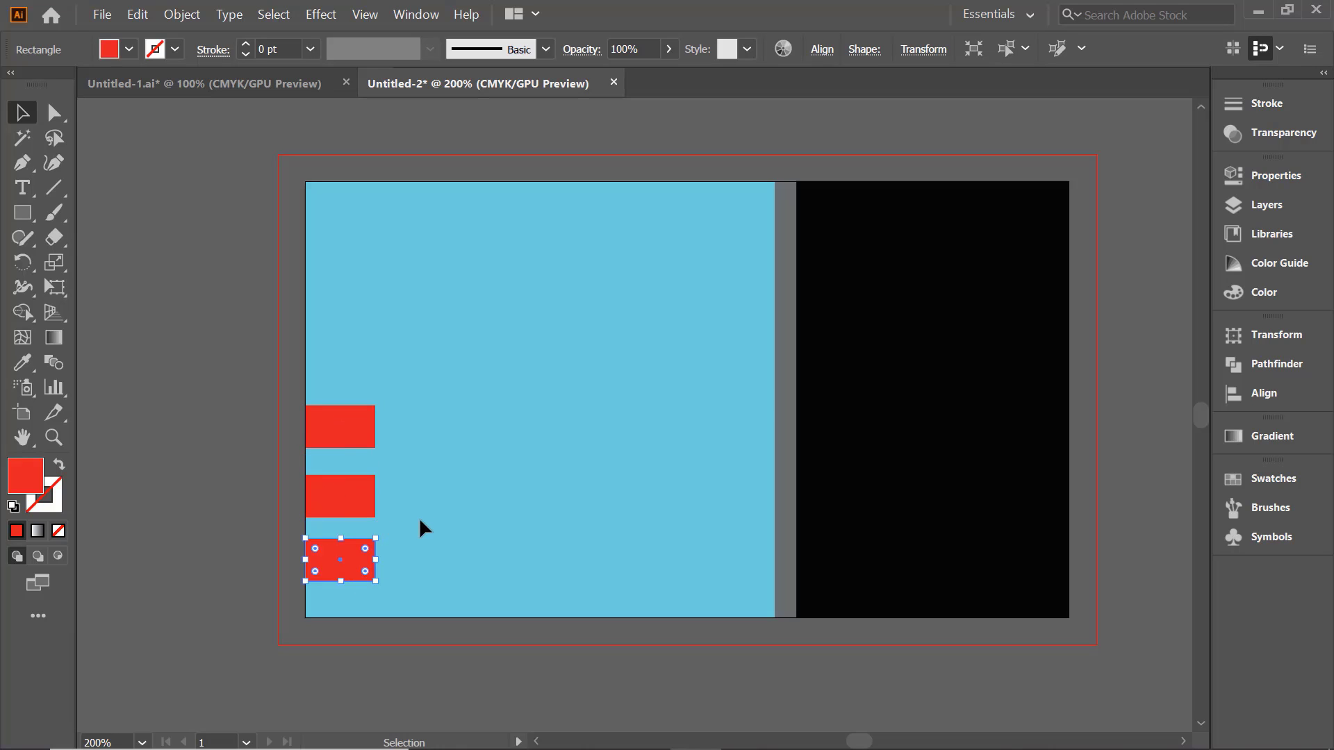
# Select the three red rectangles and distribute them evenly by their vertical centres.
pyautogui.moveTo(357, 372); pyautogui.dragTo(401, 597)
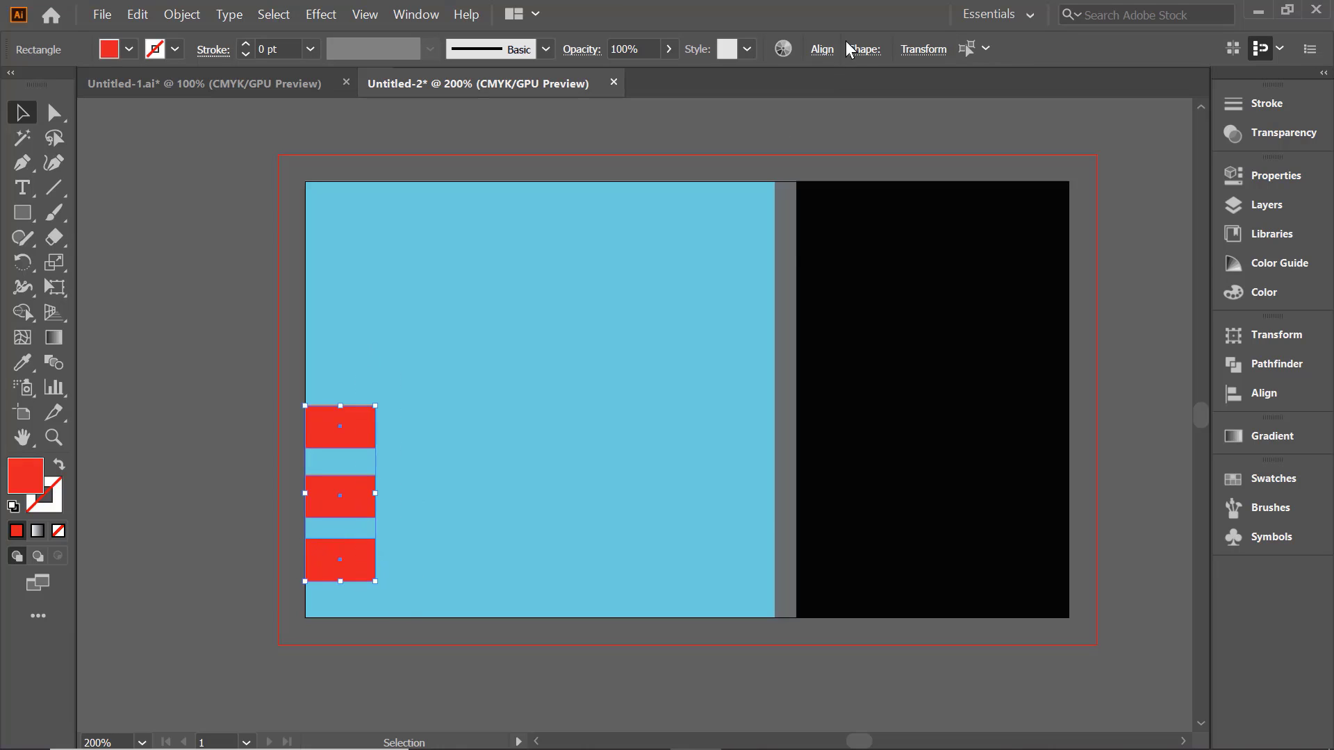
pyautogui.click(823, 49)
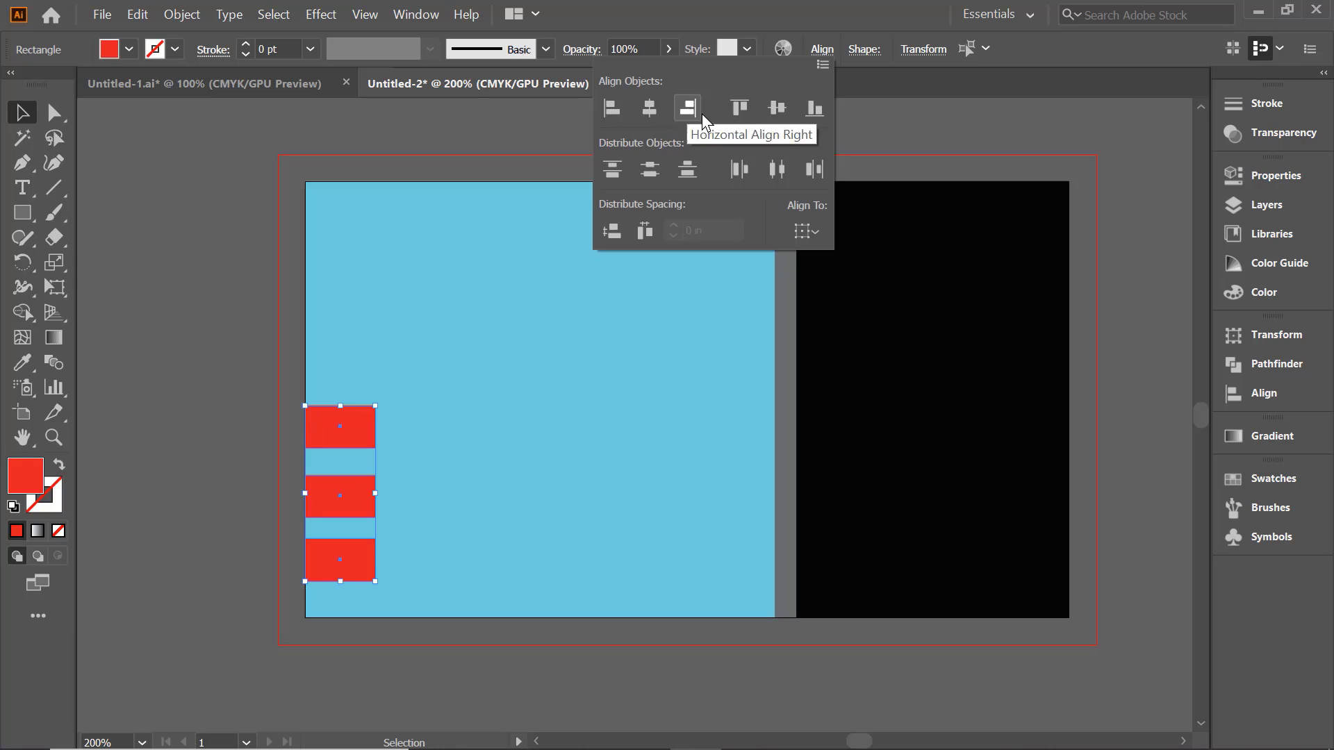
pyautogui.click(650, 171)
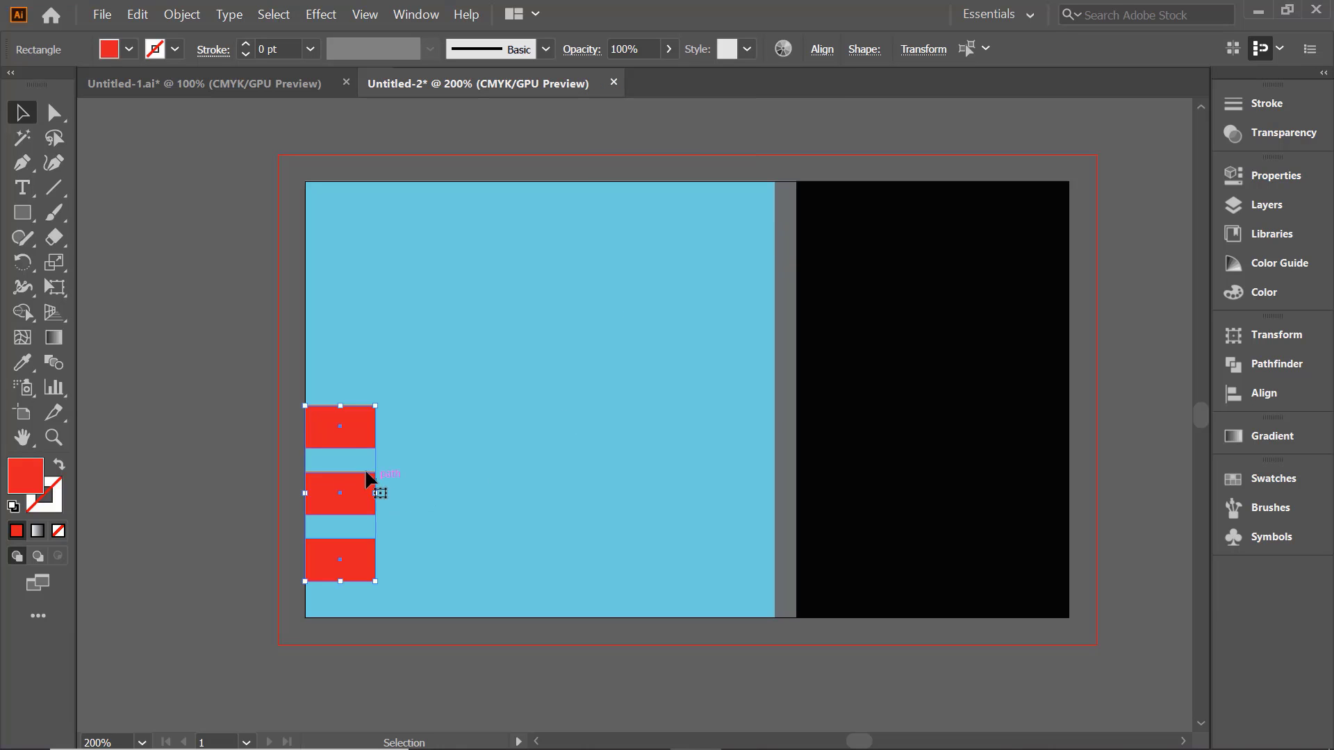
# Copy the three red rectangles, paste them in front and reshape the copies into narrow strips adjoining the originals' right edges.
pyautogui.click(141, 14)
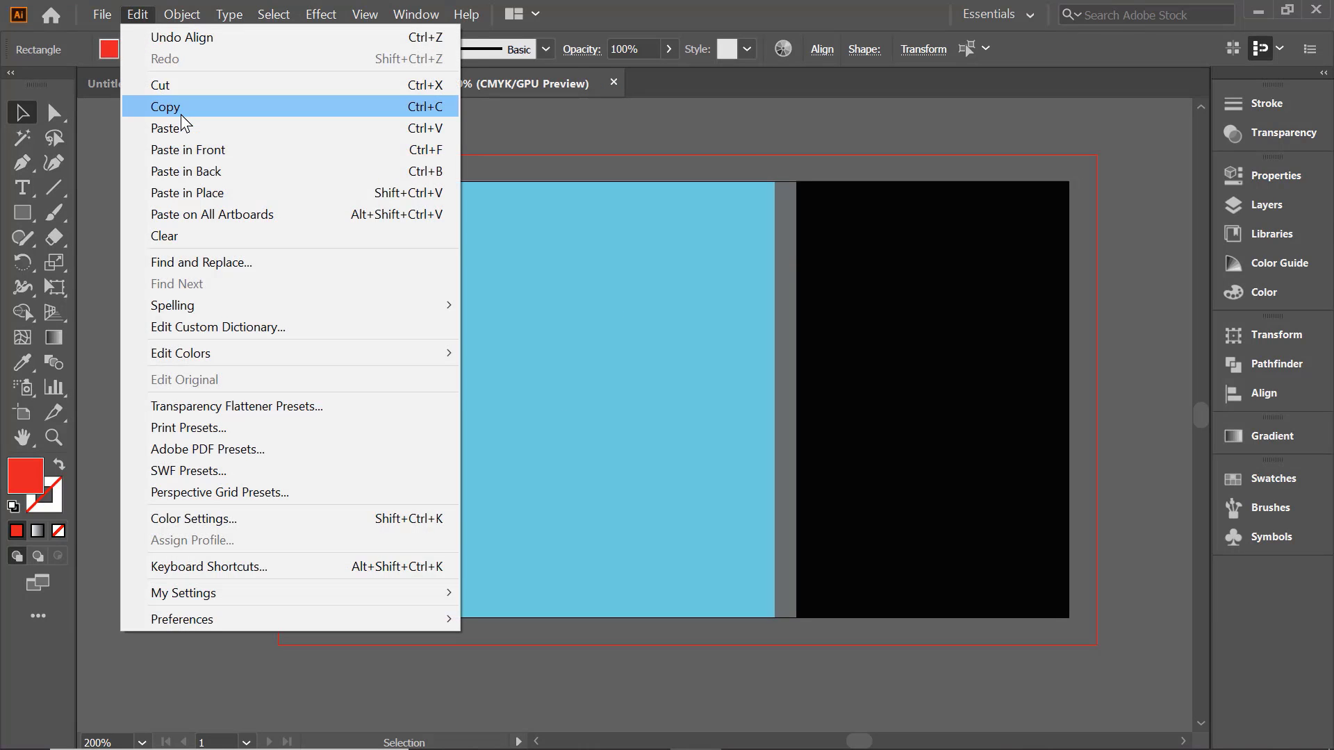
pyautogui.click(178, 109)
pyautogui.click(137, 15)
pyautogui.click(187, 149)
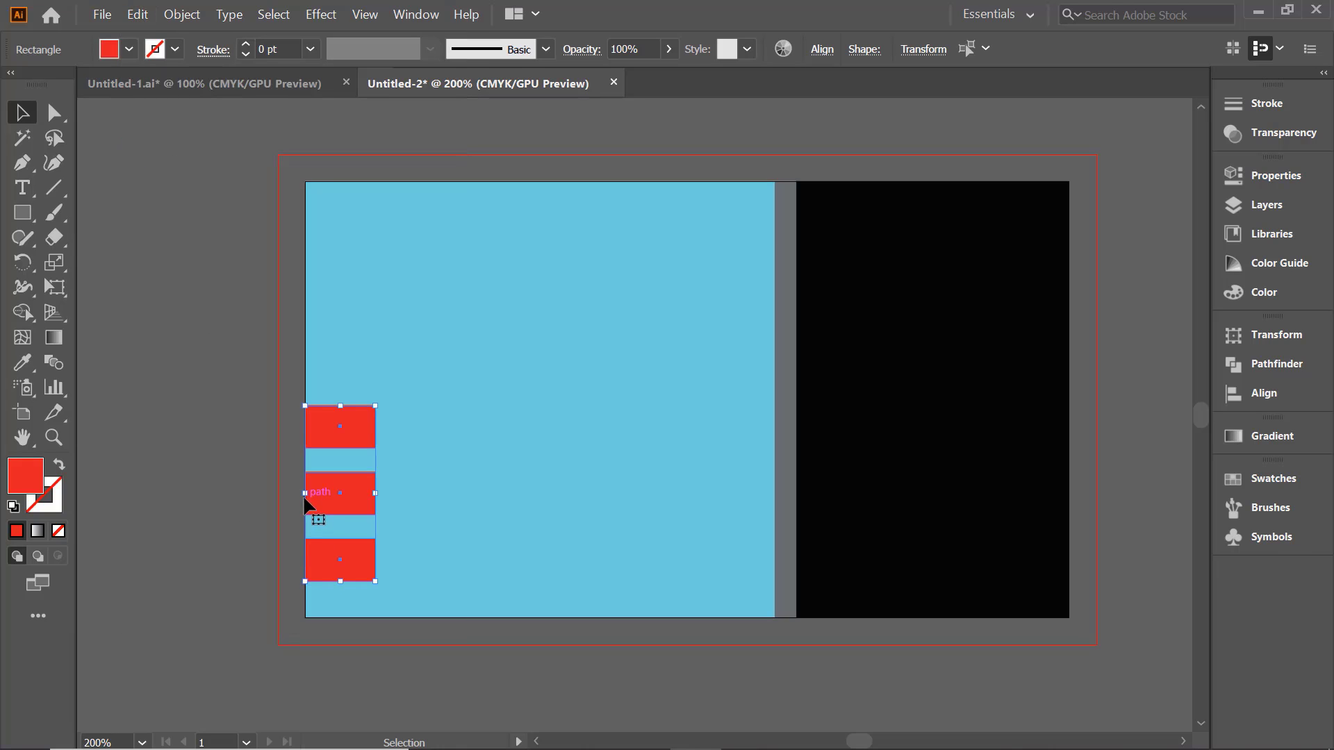
pyautogui.moveTo(304, 492); pyautogui.dragTo(398, 500)
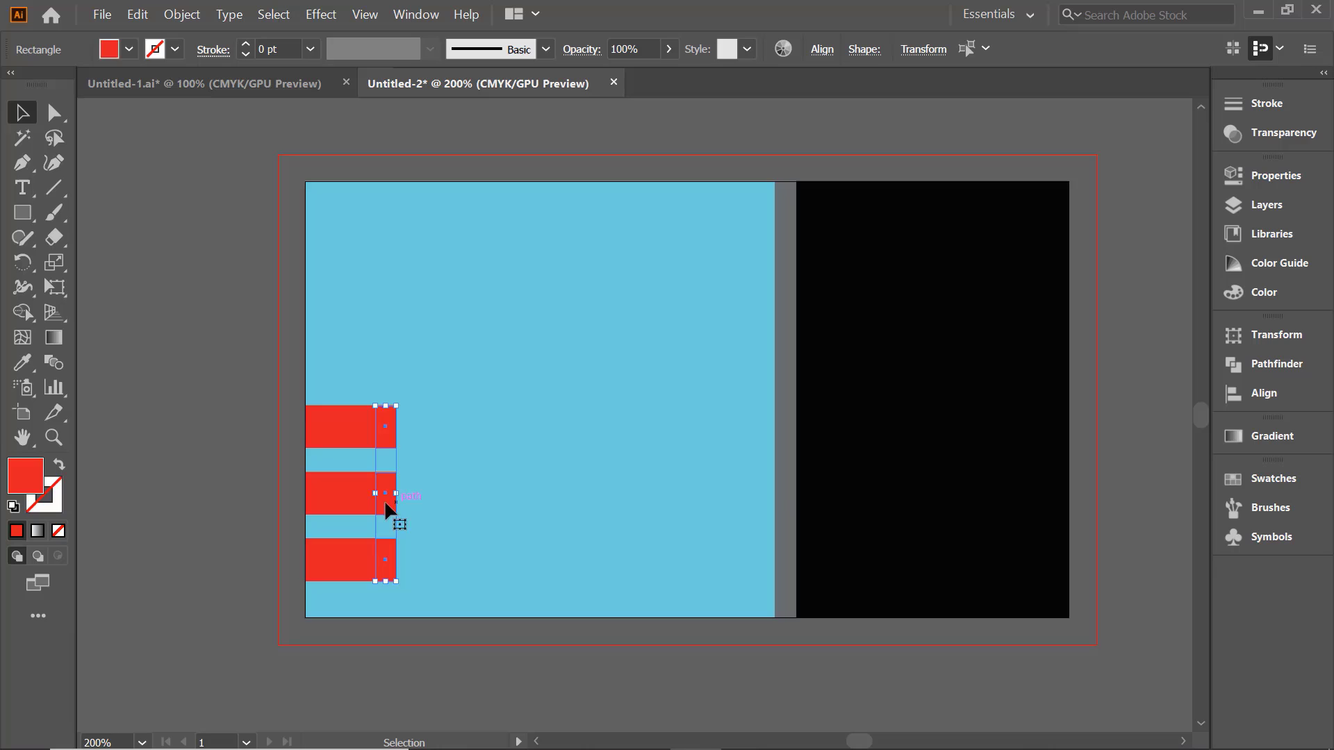
# Paste another copy of the three rectangles in back and stretch them from the narrow strips almost to the blue area's right edge.
pyautogui.click(138, 14)
pyautogui.click(137, 13)
pyautogui.click(138, 14)
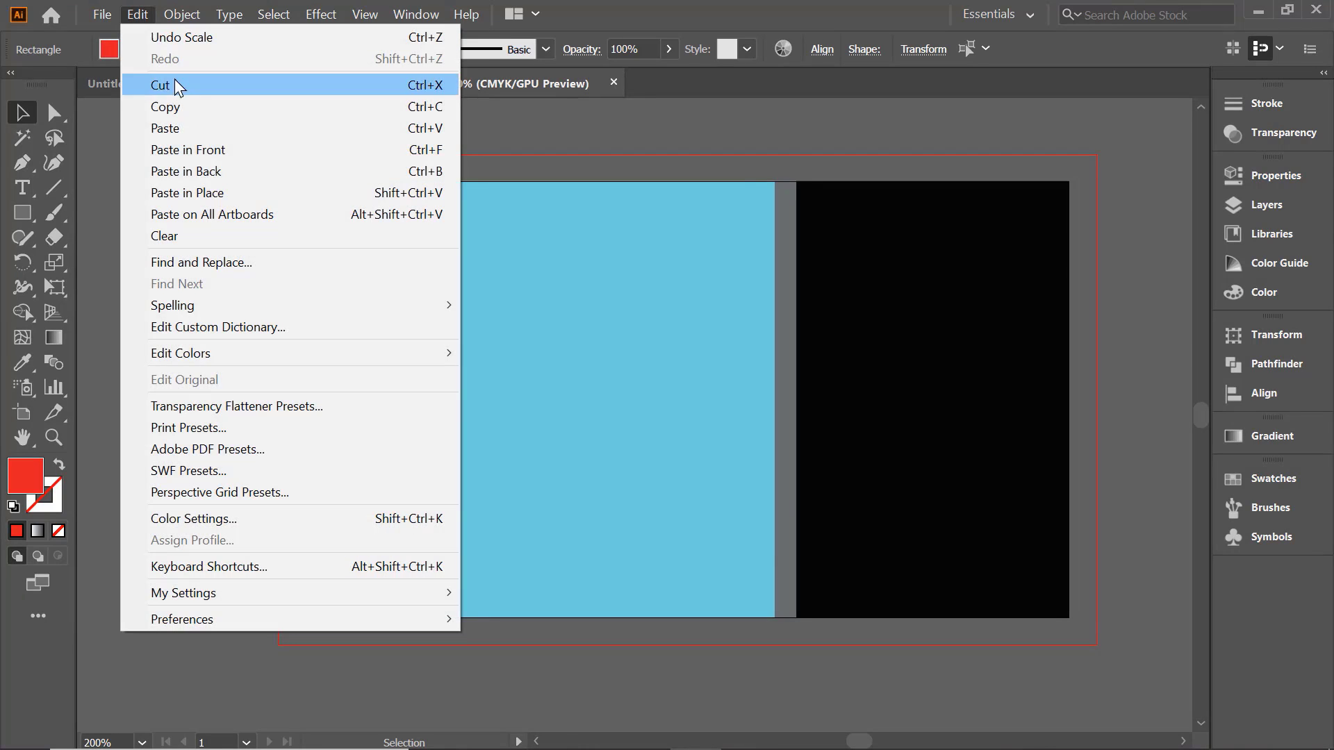
pyautogui.click(192, 171)
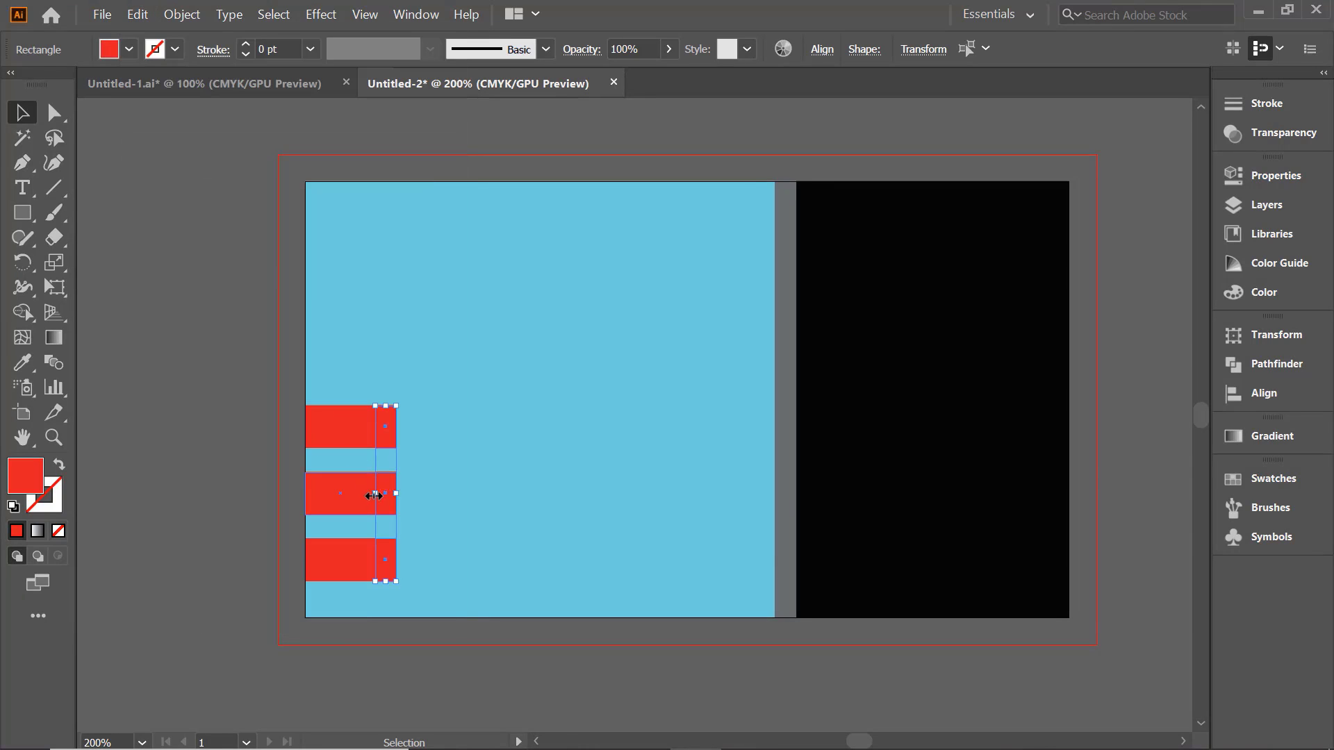
pyautogui.moveTo(373, 495); pyautogui.dragTo(754, 517)
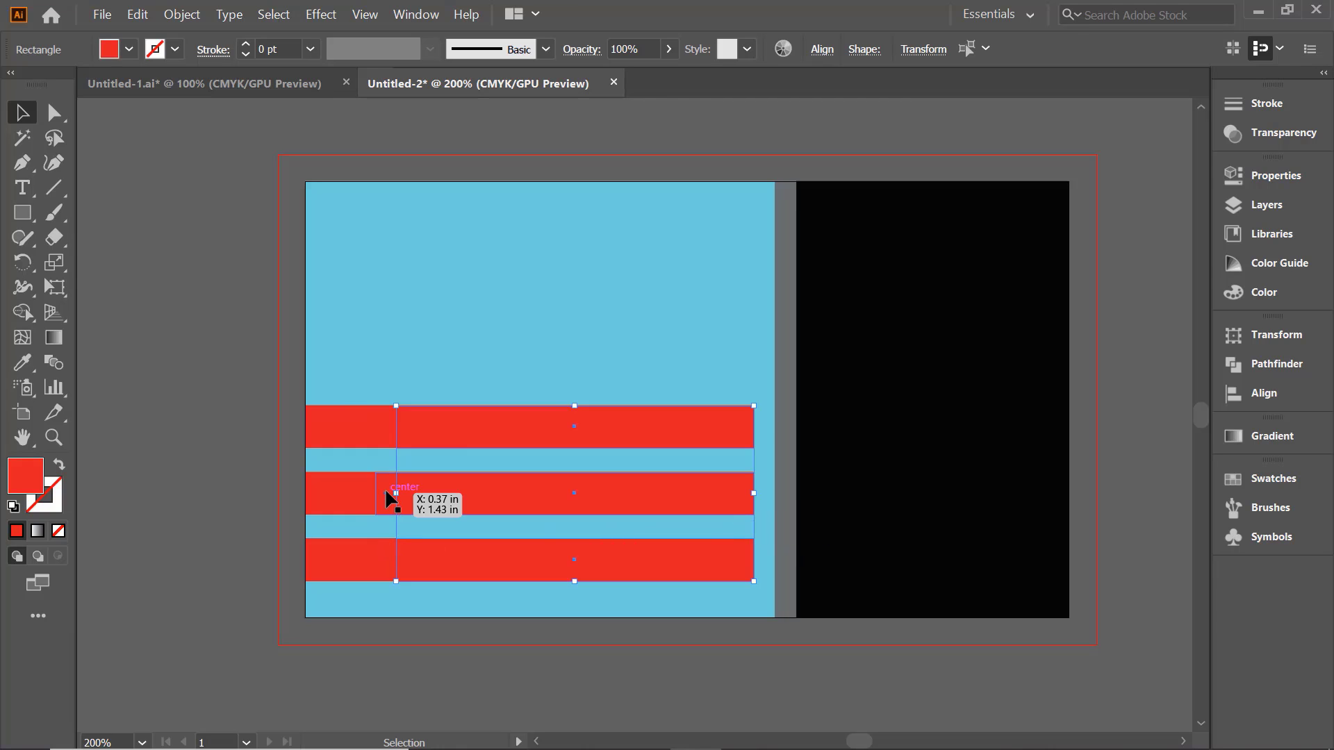
# Duplicate the three narrow strips to the right ends of the long bars, up against the grey strip.
pyautogui.click(385, 427)
pyautogui.keyDown('shift'); pyautogui.click(386, 495); pyautogui.keyUp('shift')
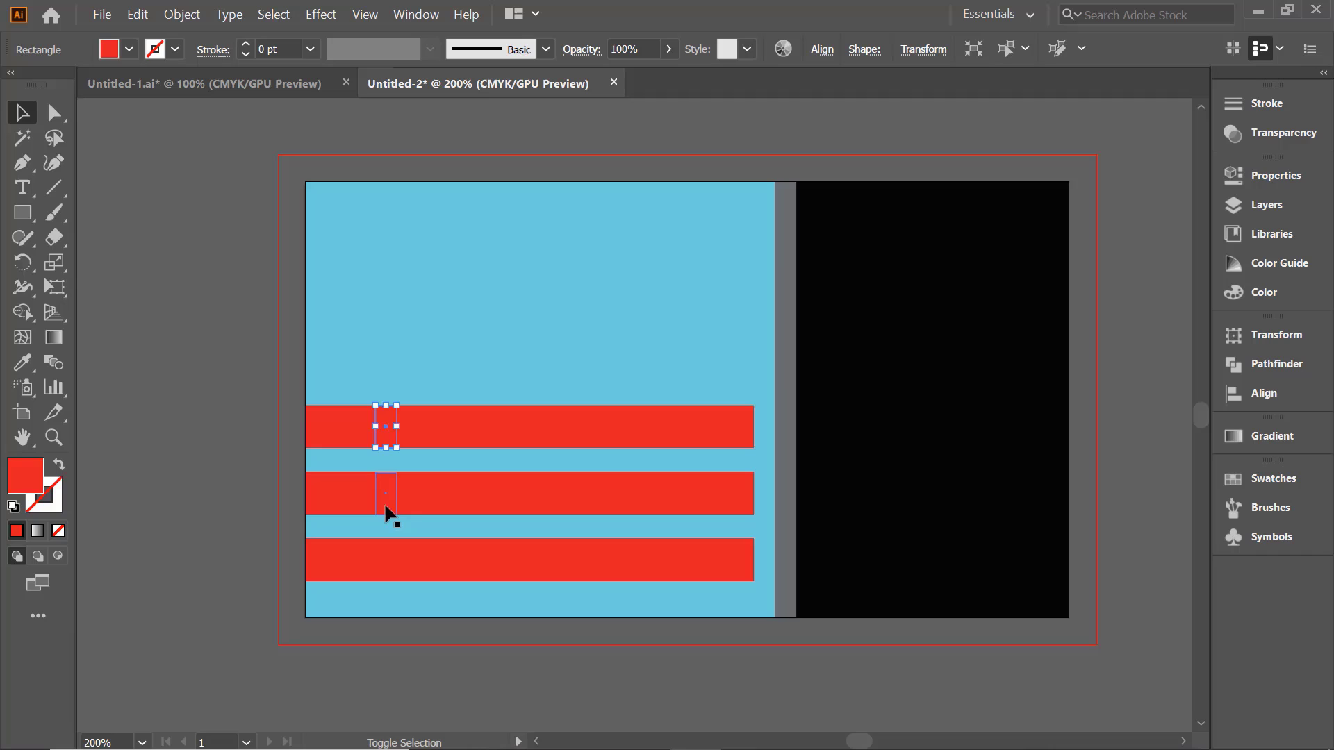
pyautogui.keyDown('shift'); pyautogui.click(394, 555); pyautogui.keyUp('shift')
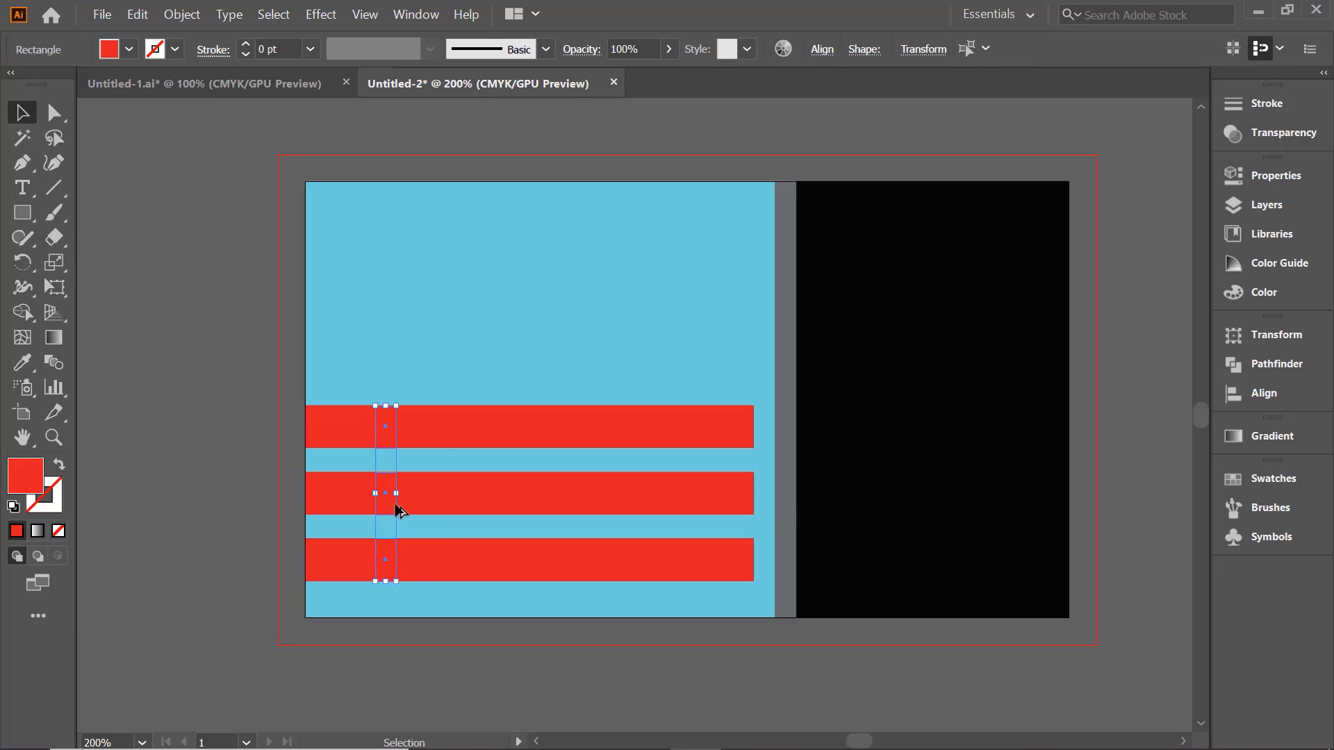
pyautogui.keyDown('alt'); pyautogui.moveTo(400, 511); pyautogui.dragTo(768, 509); pyautogui.keyUp('alt')
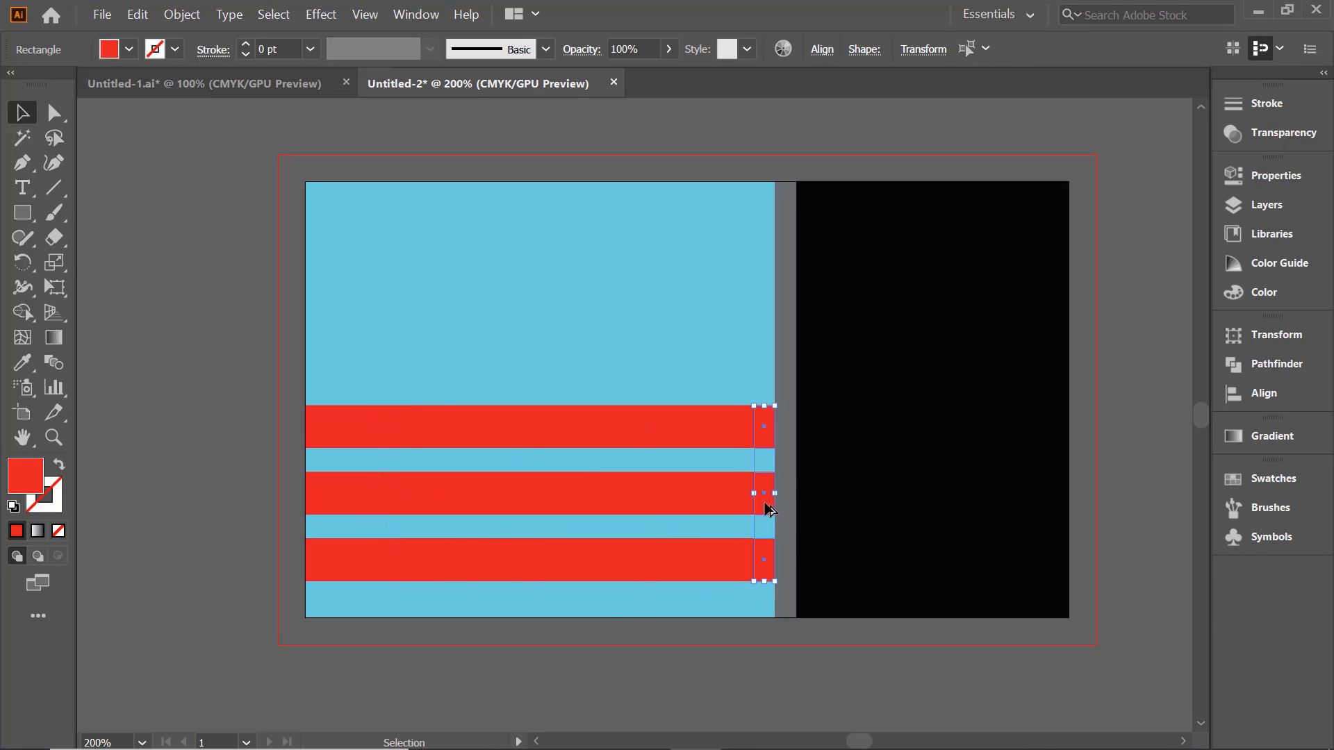
# Fill the three narrow strips near the left end of the bars with dark red (ad1010).
pyautogui.click(626, 612)
pyautogui.click(390, 420)
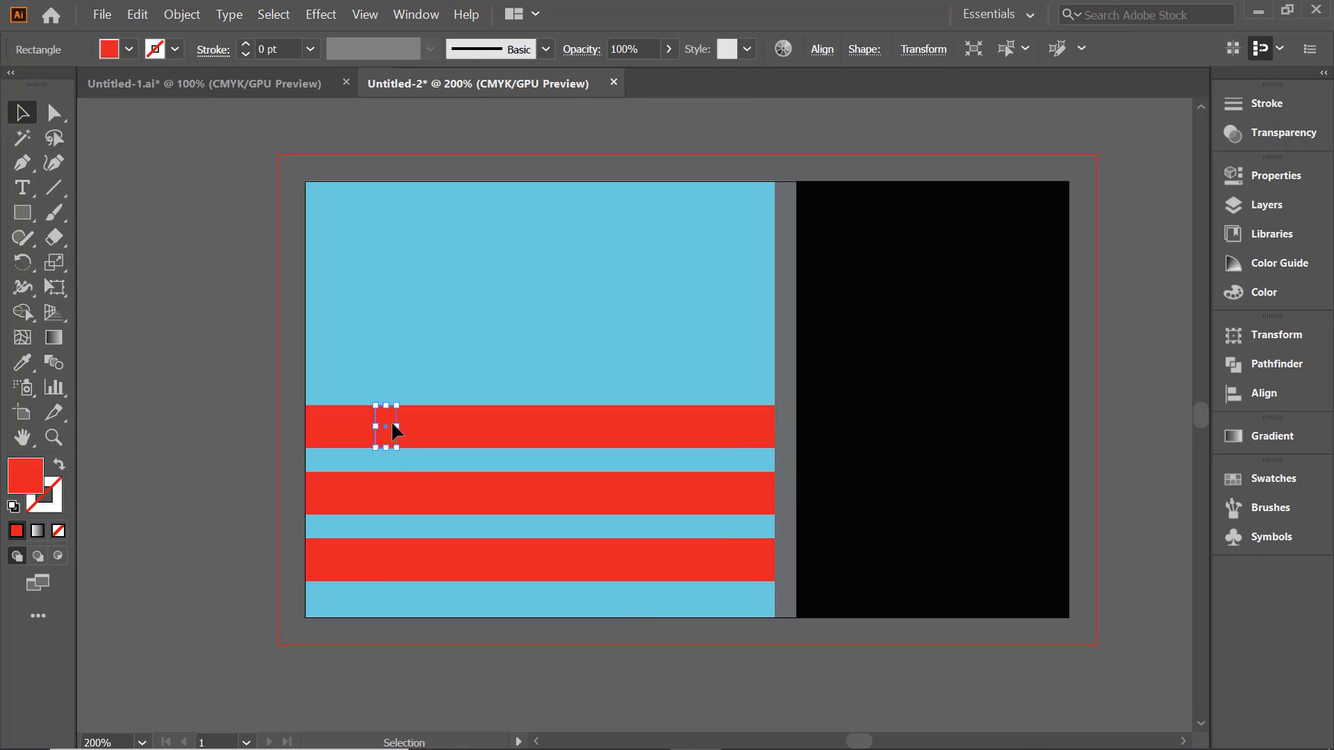
pyautogui.keyDown('shift'); pyautogui.click(394, 506); pyautogui.keyUp('shift')
pyautogui.keyDown('shift'); pyautogui.click(393, 576); pyautogui.keyUp('shift')
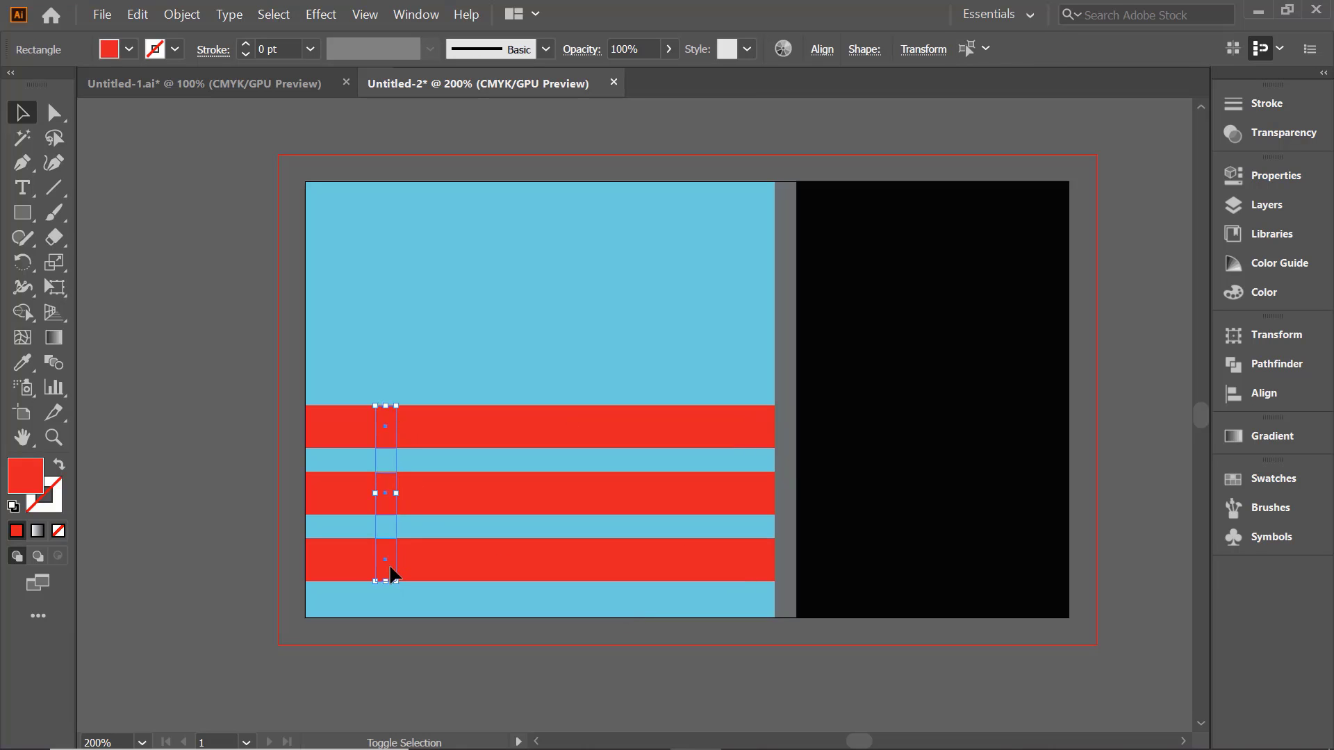
pyautogui.doubleClick(25, 477)
pyautogui.moveTo(994, 428)
pyautogui.mouseDown()
pyautogui.moveTo(992, 488)
pyautogui.moveTo(971, 447)
pyautogui.moveTo(994, 456)
pyautogui.moveTo(983, 423)
pyautogui.moveTo(1020, 430)
pyautogui.mouseUp()
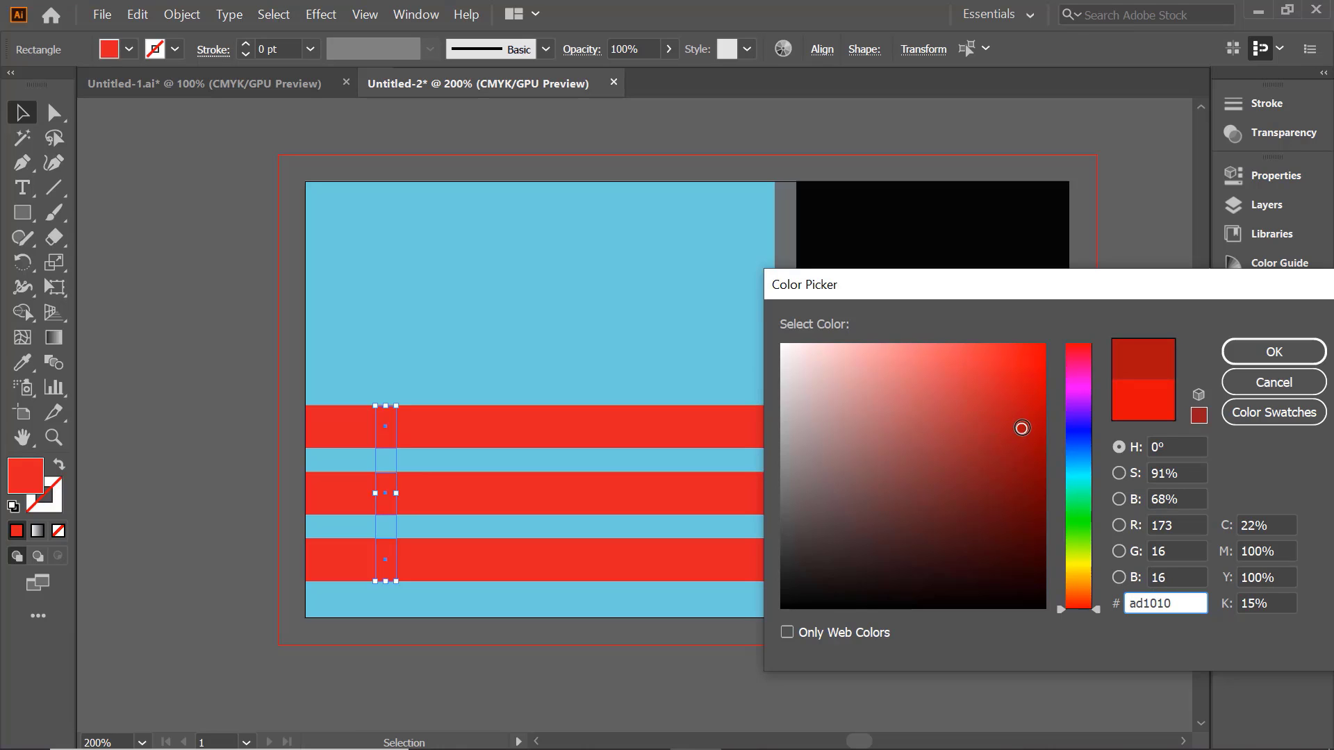
pyautogui.click(1247, 352)
# Match the three strips at the bars' right ends to the dark red of the left strips with the Eyedropper.
pyautogui.click(769, 427)
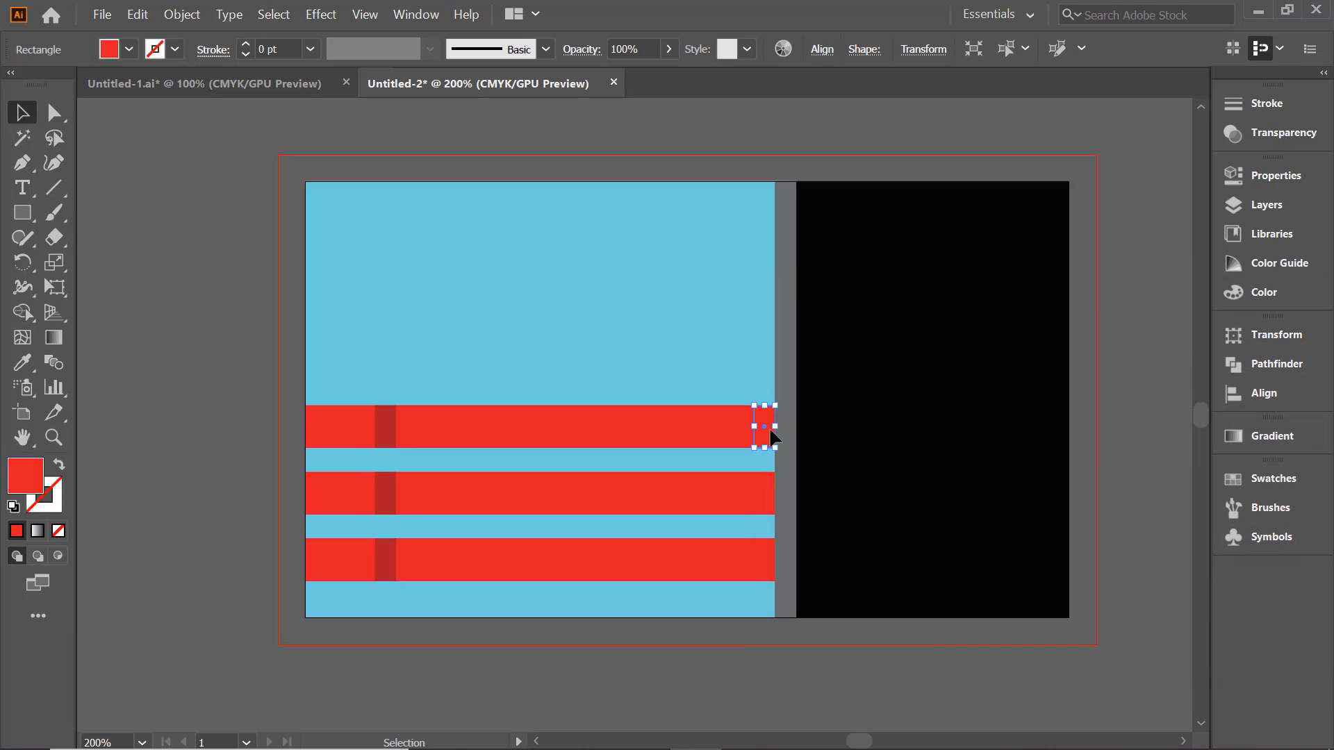
pyautogui.keyDown('shift'); pyautogui.click(768, 495); pyautogui.keyUp('shift')
pyautogui.click(22, 358)
pyautogui.click(387, 422)
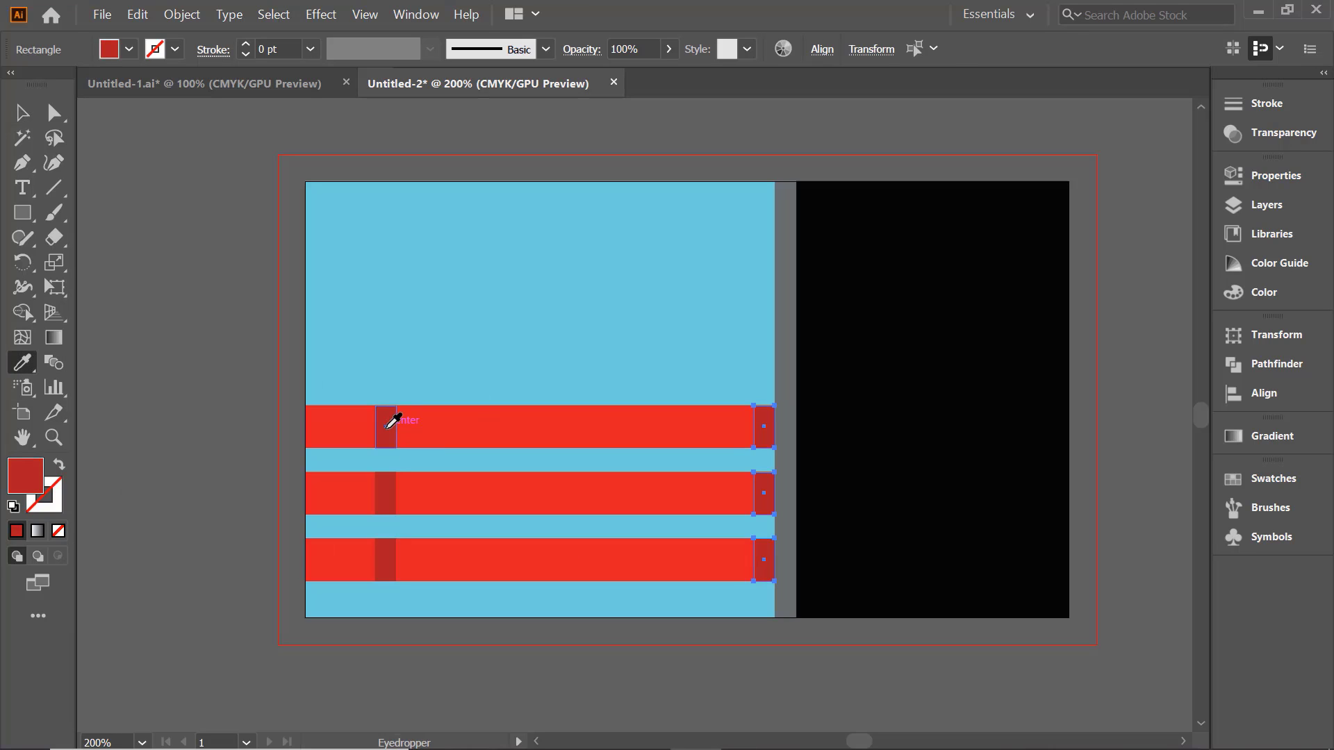
pyautogui.click(22, 109)
# Show the rulers and place a horizontal guide a little below the lowest red bar.
pyautogui.click(568, 354)
pyautogui.hotkey('ctrl', 'r')
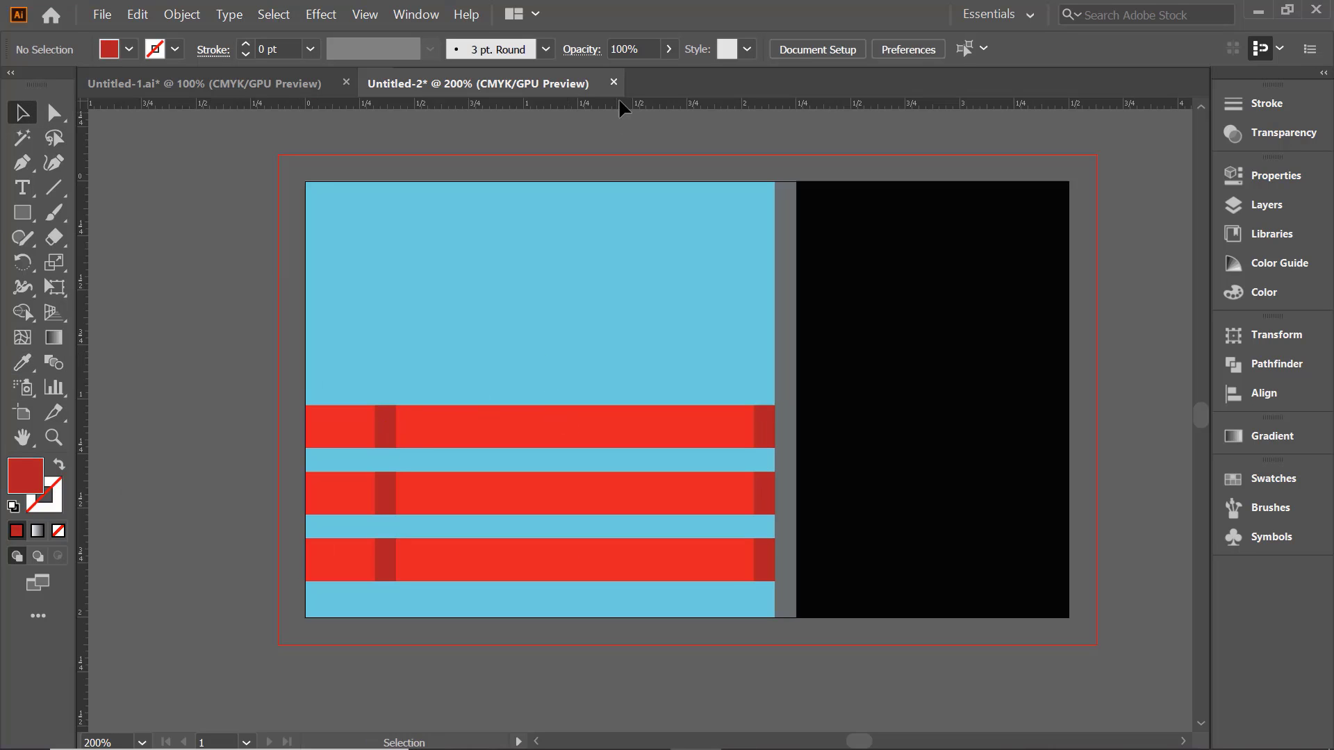
pyautogui.moveTo(625, 103); pyautogui.dragTo(590, 599)
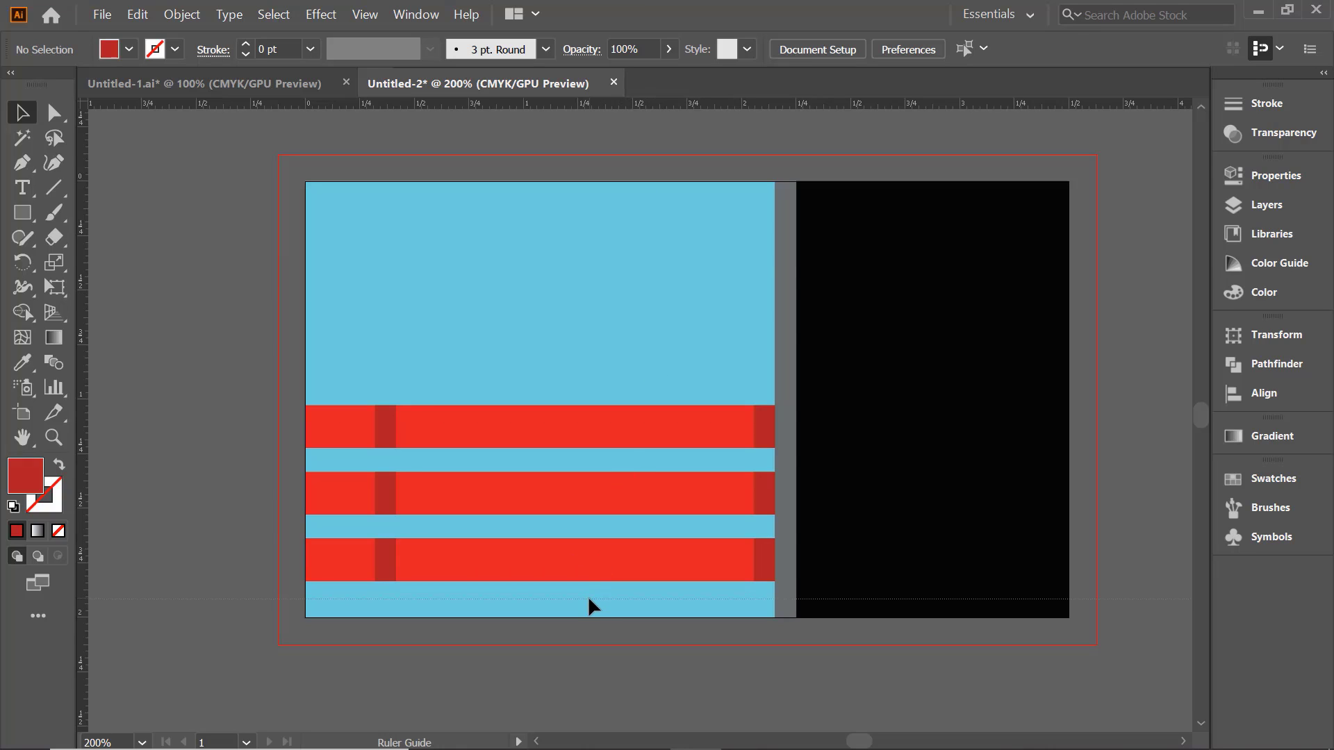
# Slant the three dark red strips near the left by moving only their right-side anchor points down until the lowest reaches the guide.
pyautogui.click(53, 113)
pyautogui.click(386, 437)
pyautogui.scroll(2, 386, 441)
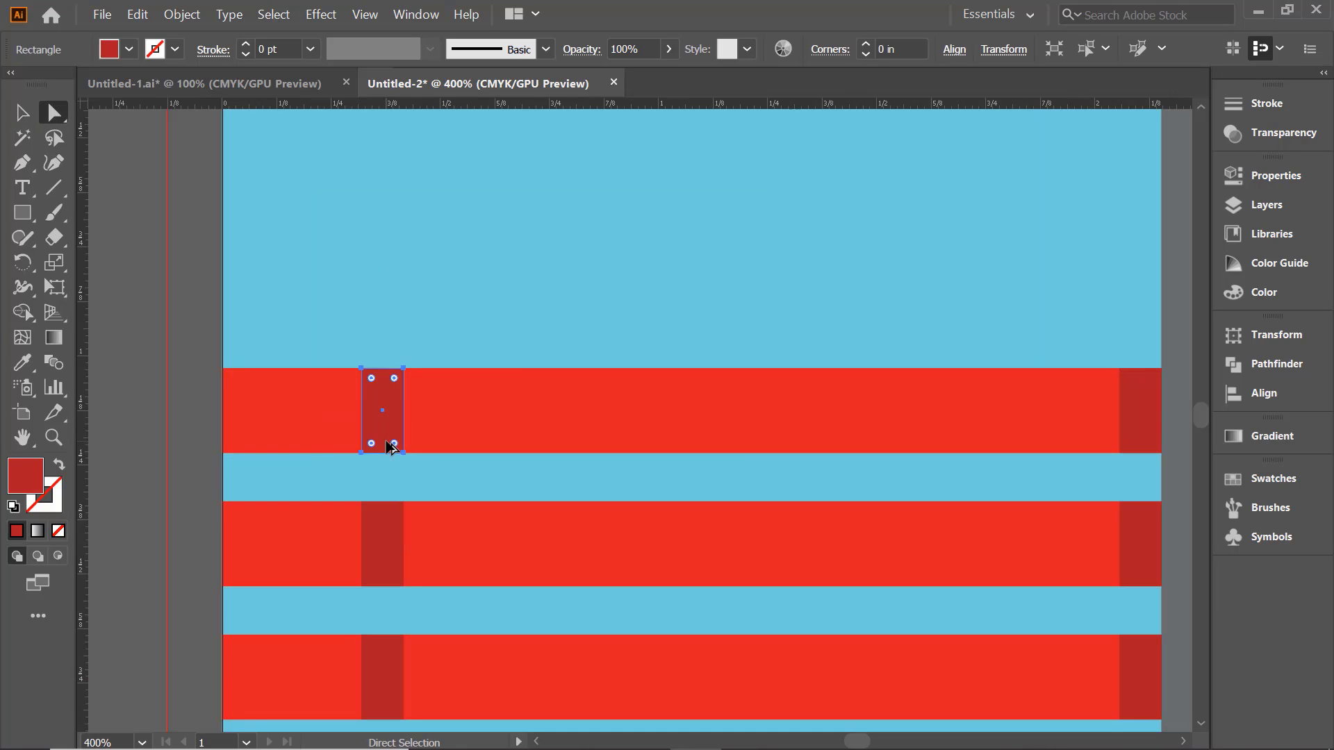
pyautogui.keyDown('shift'); pyautogui.click(382, 555); pyautogui.keyUp('shift')
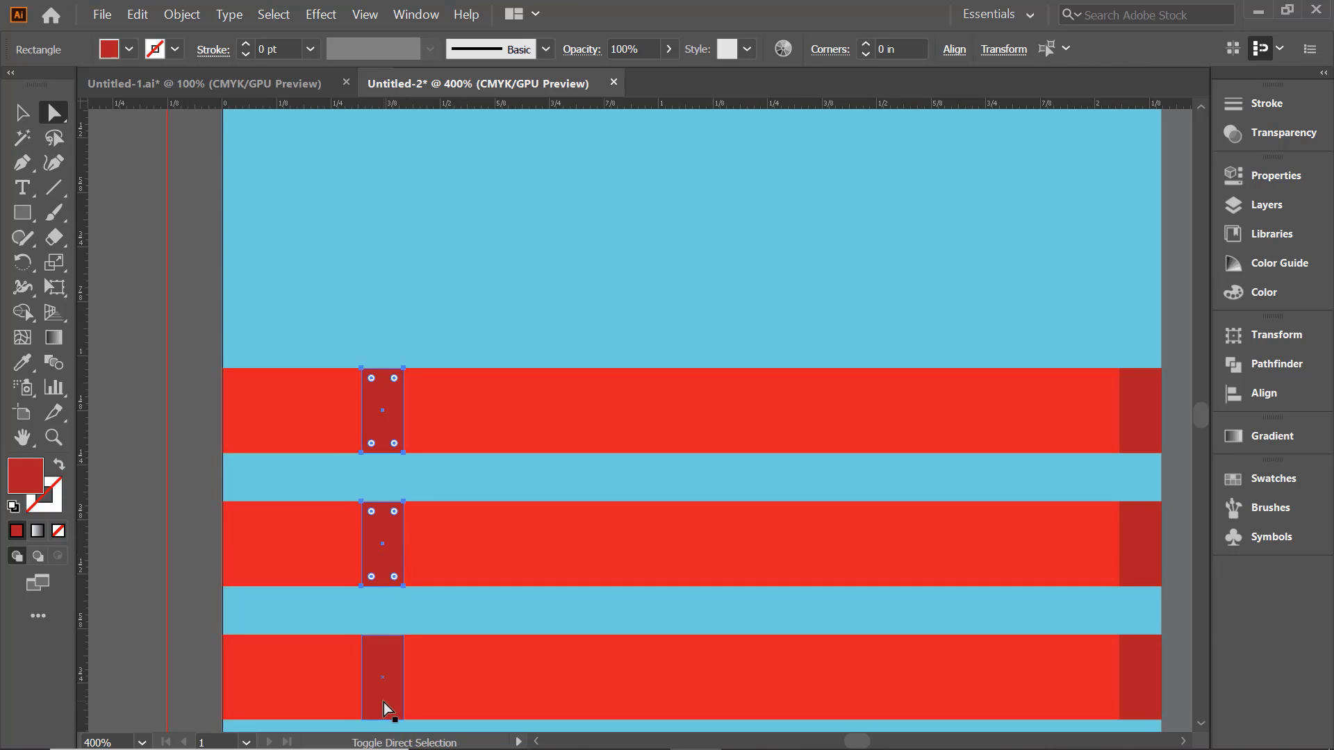
pyautogui.keyDown('shift'); pyautogui.click(384, 702); pyautogui.keyUp('shift')
pyautogui.keyDown('shift'); pyautogui.click(361, 369); pyautogui.keyUp('shift')
pyautogui.keyDown('shift'); pyautogui.click(362, 453); pyautogui.keyUp('shift')
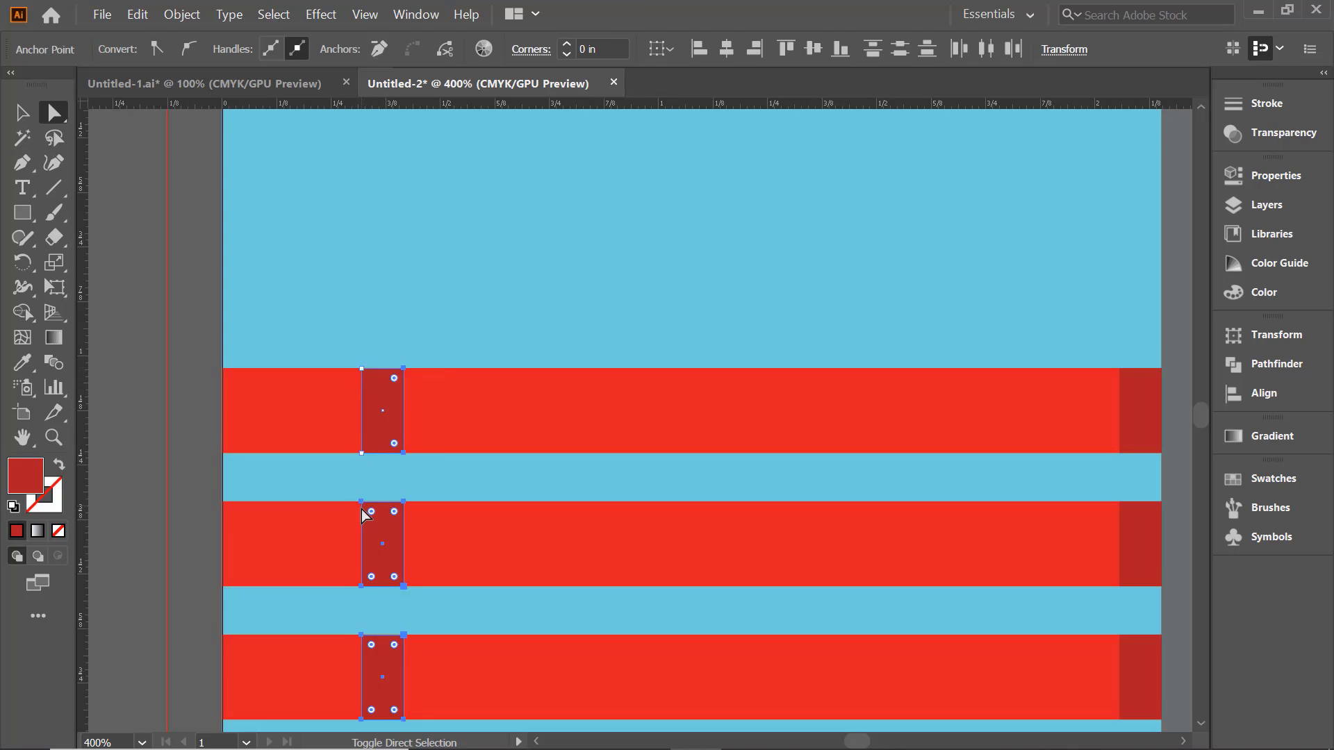
pyautogui.keyDown('shift'); pyautogui.click(362, 502); pyautogui.keyUp('shift')
pyautogui.scroll(-10, 407, 622)
pyautogui.scroll(5, 408, 621)
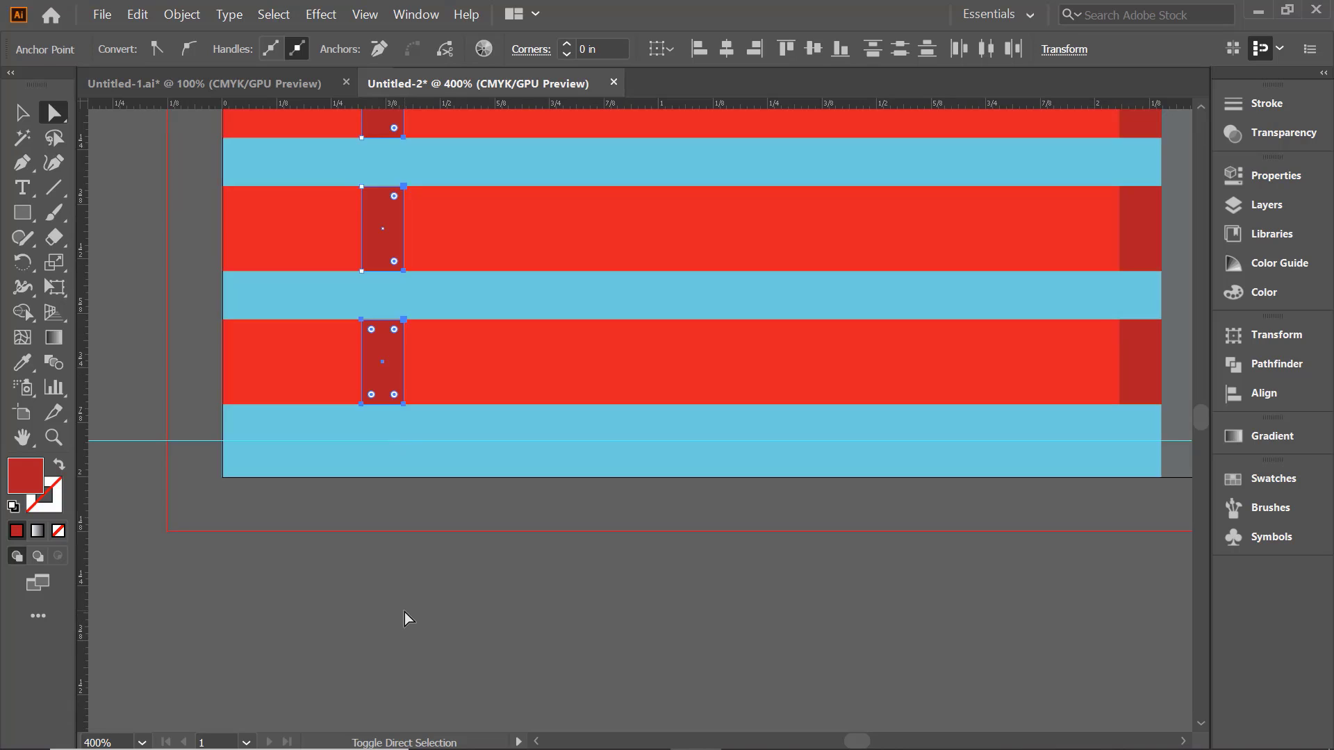
pyautogui.keyDown('shift'); pyautogui.click(362, 319); pyautogui.keyUp('shift')
pyautogui.keyDown('shift'); pyautogui.click(361, 404); pyautogui.keyUp('shift')
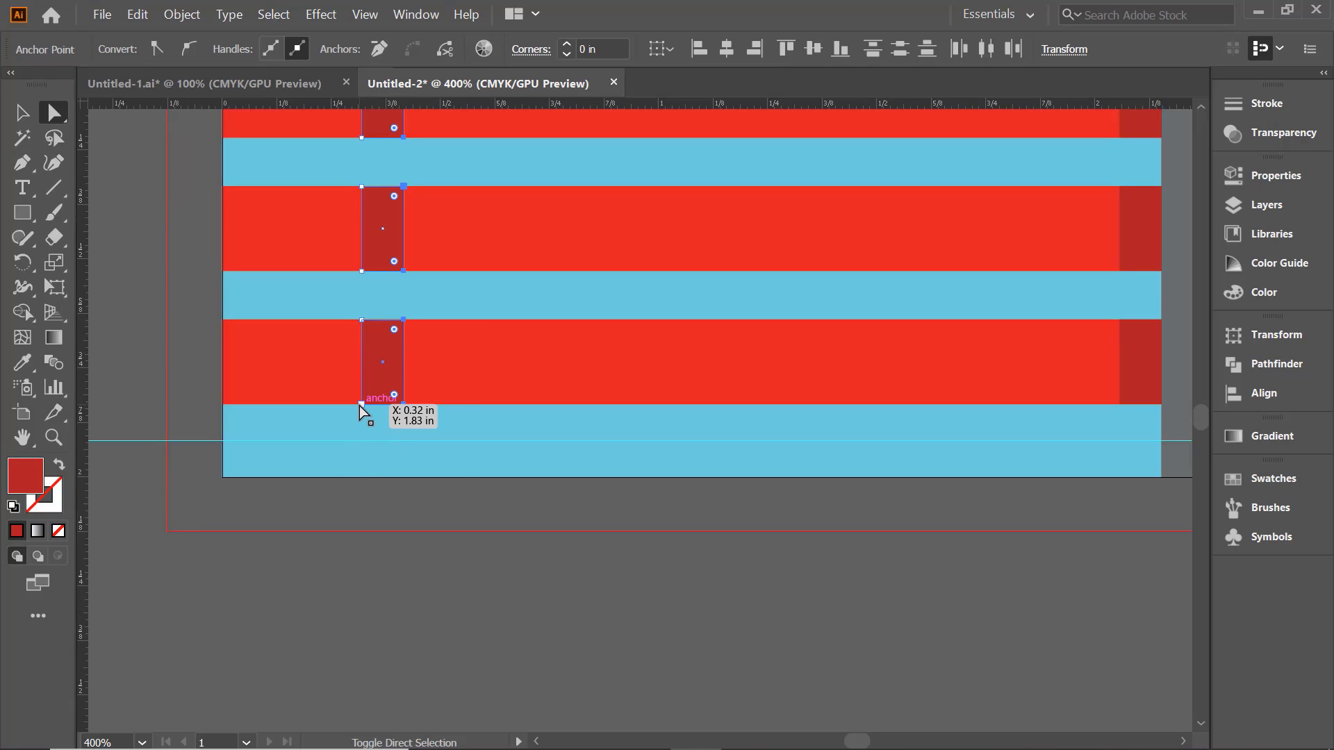
pyautogui.press('Down')
pyautogui.press('Down')
pyautogui.press('Down')
pyautogui.press('Down')
pyautogui.press('Down')
pyautogui.press('Down')
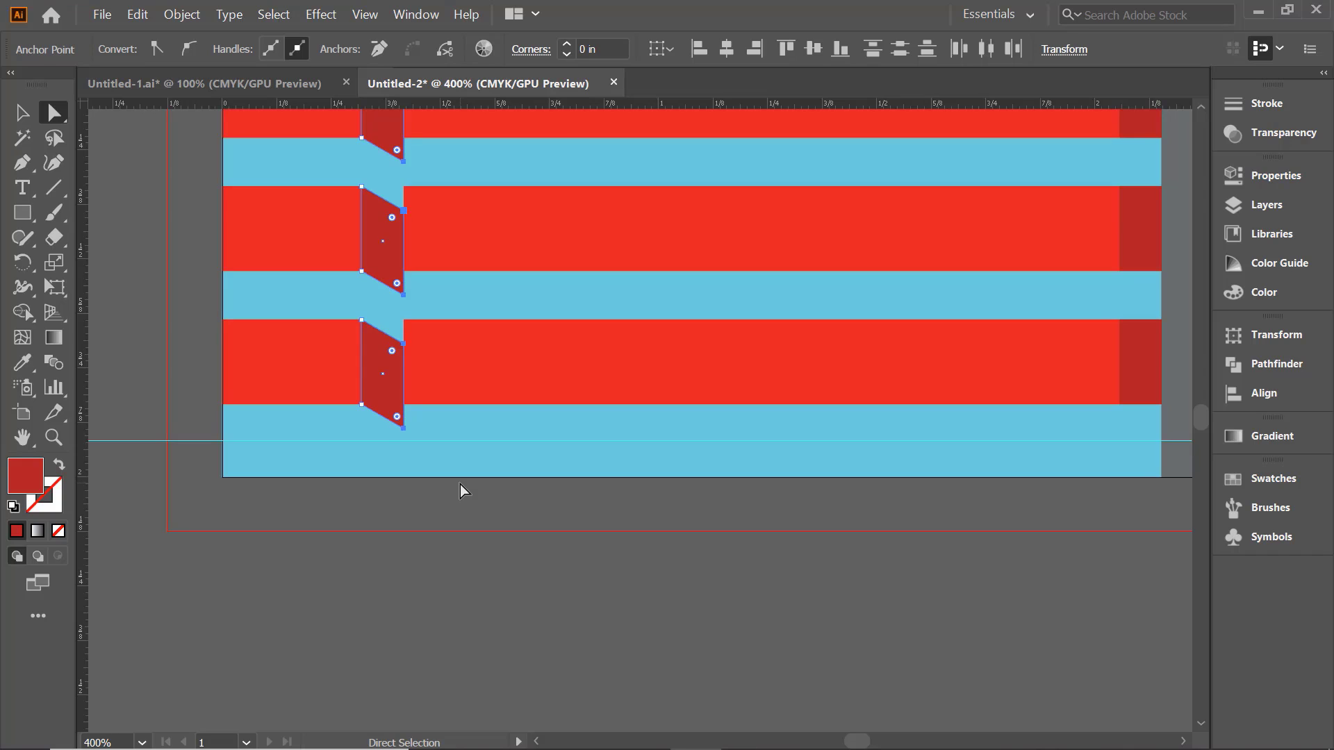
pyautogui.click(22, 112)
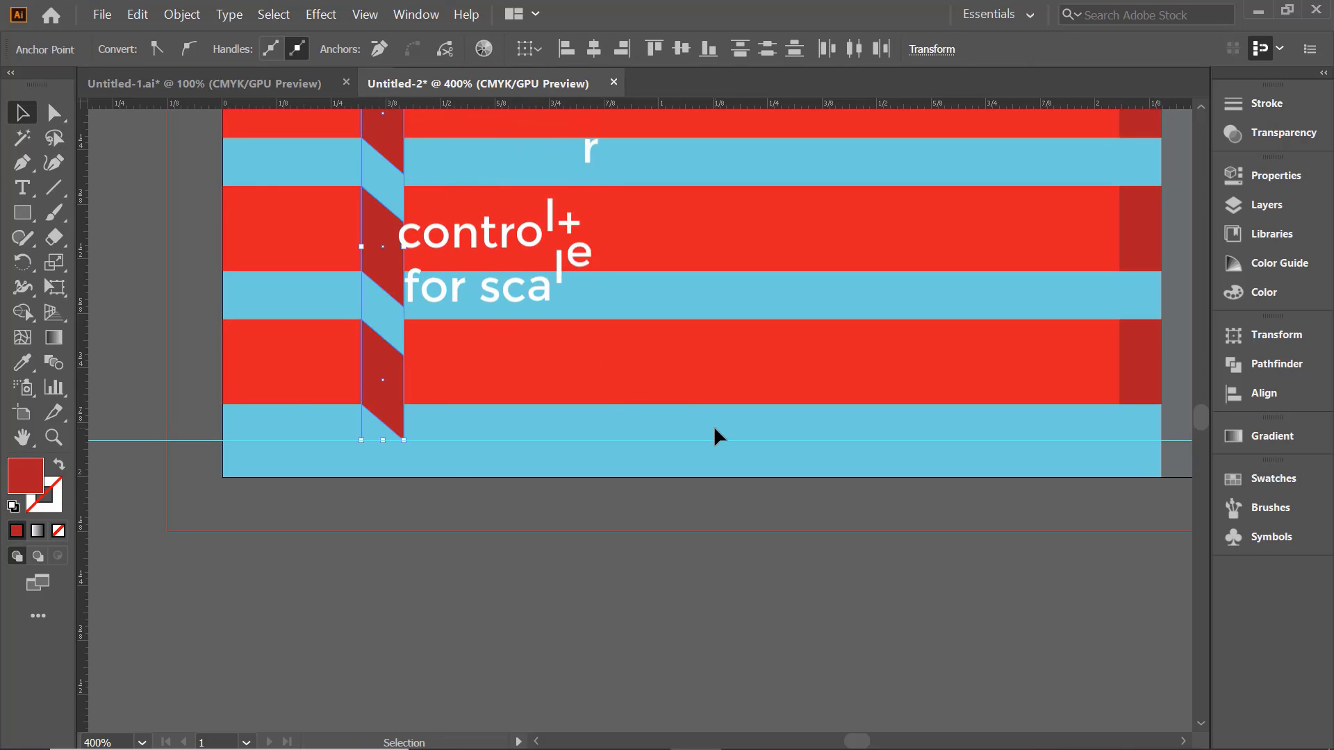
pyautogui.scroll(-1, 714, 425)
pyautogui.moveTo(955, 349); pyautogui.dragTo(780, 430)
pyautogui.keyDown('shift'); pyautogui.click(857, 259); pyautogui.keyUp('shift')
pyautogui.keyDown('shift'); pyautogui.click(864, 373); pyautogui.keyUp('shift')
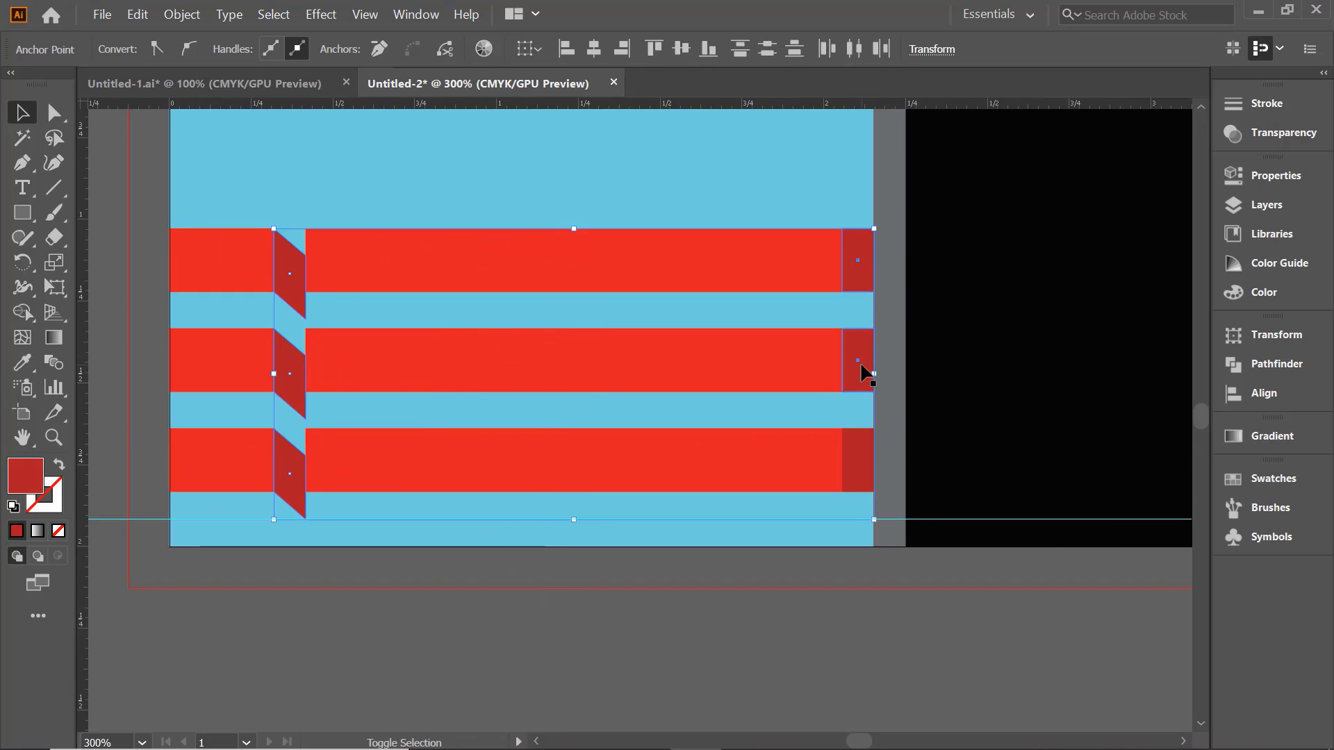
pyautogui.keyDown('shift'); pyautogui.click(864, 451); pyautogui.keyUp('shift')
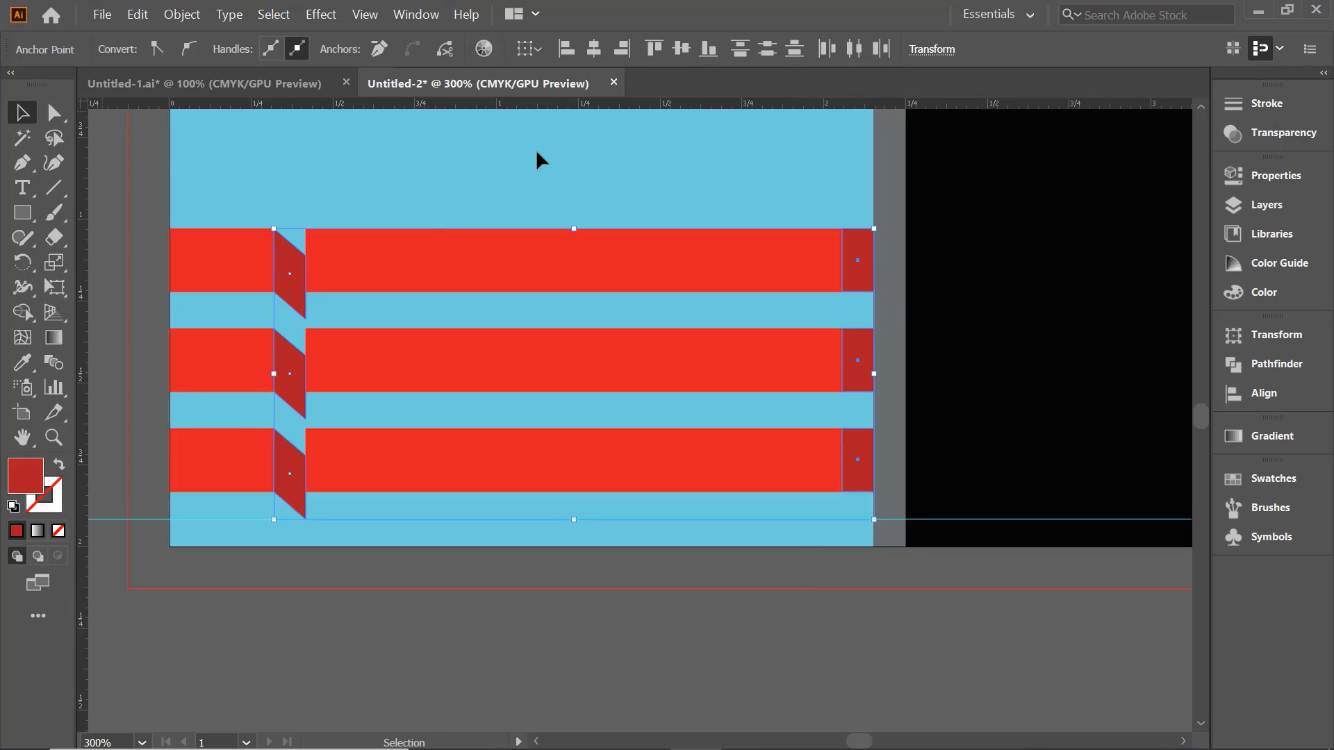
pyautogui.click(702, 192)
# Slant the three dark red strips at the bars' right ends by moving only their right-side anchor points down until the lowest reaches the guide.
pyautogui.click(861, 268)
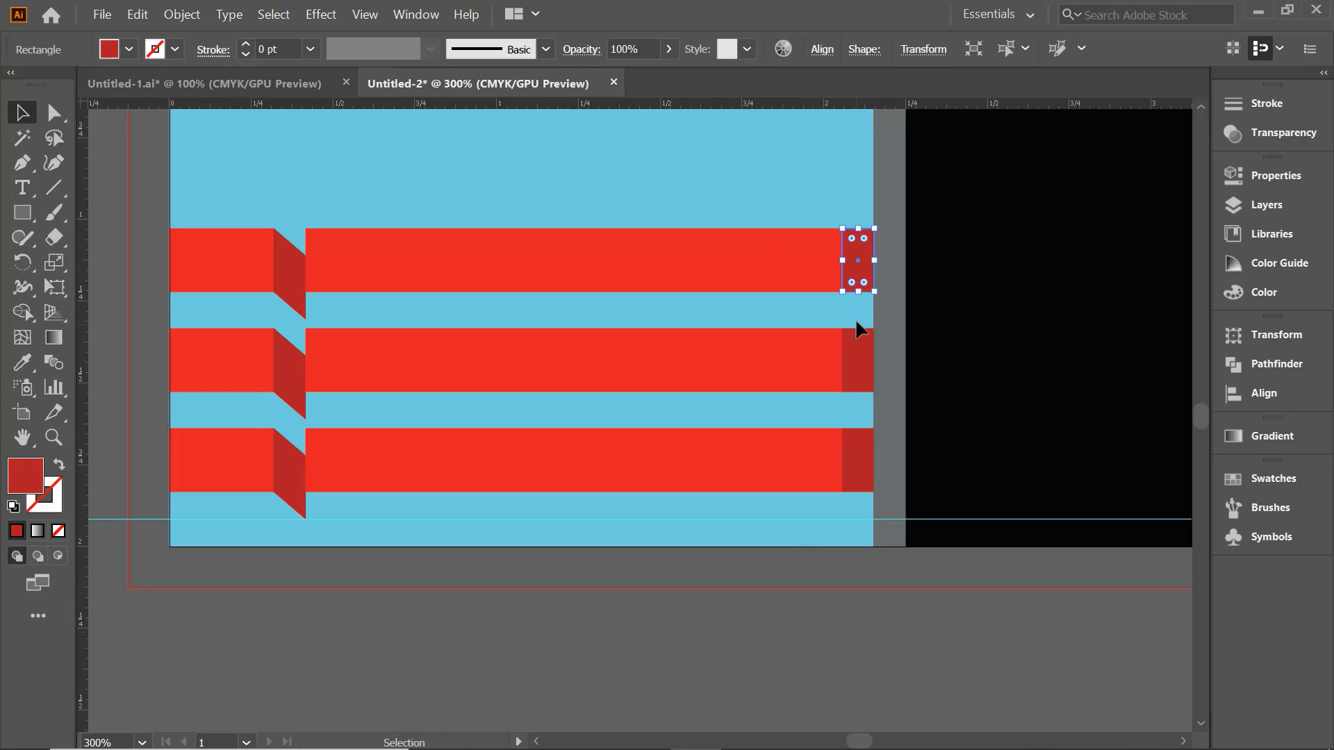
pyautogui.keyDown('shift'); pyautogui.click(858, 367); pyautogui.keyUp('shift')
pyautogui.keyDown('shift'); pyautogui.click(852, 460); pyautogui.keyUp('shift')
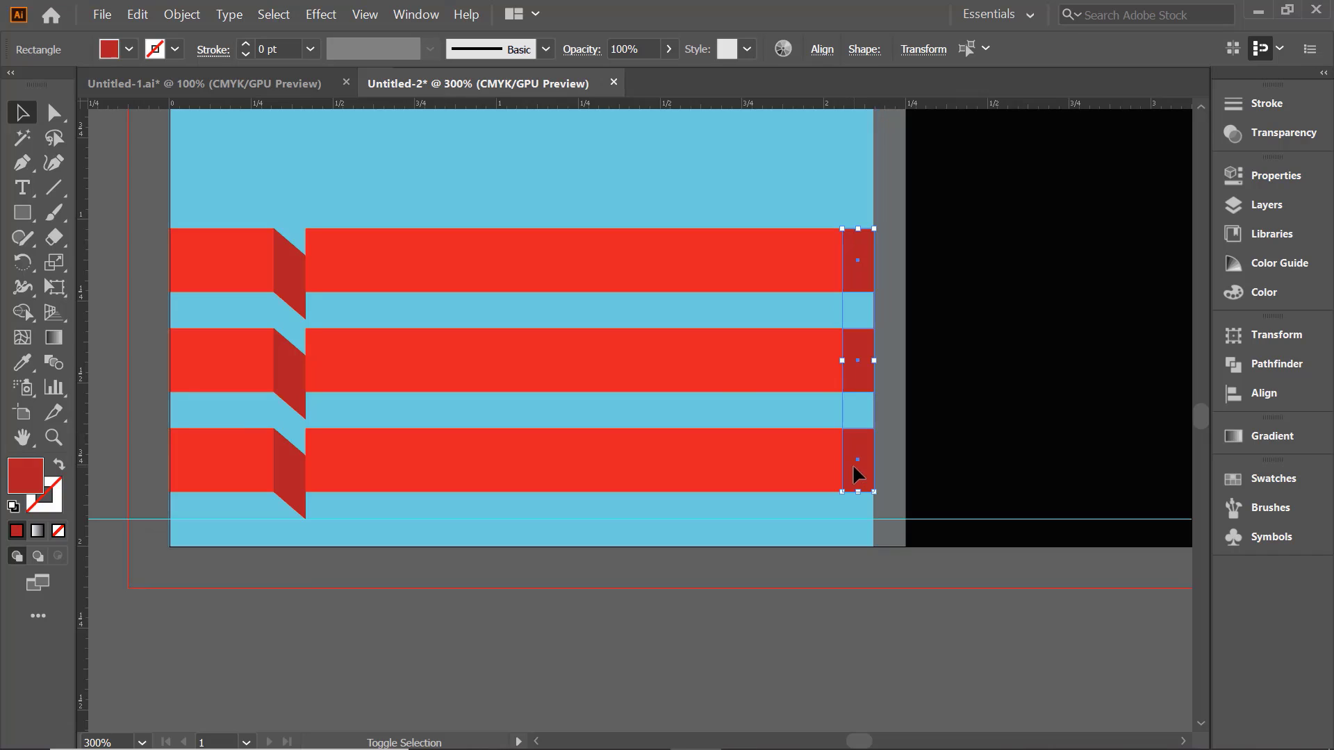
pyautogui.click(54, 113)
pyautogui.keyDown('shift'); pyautogui.click(843, 230); pyautogui.keyUp('shift')
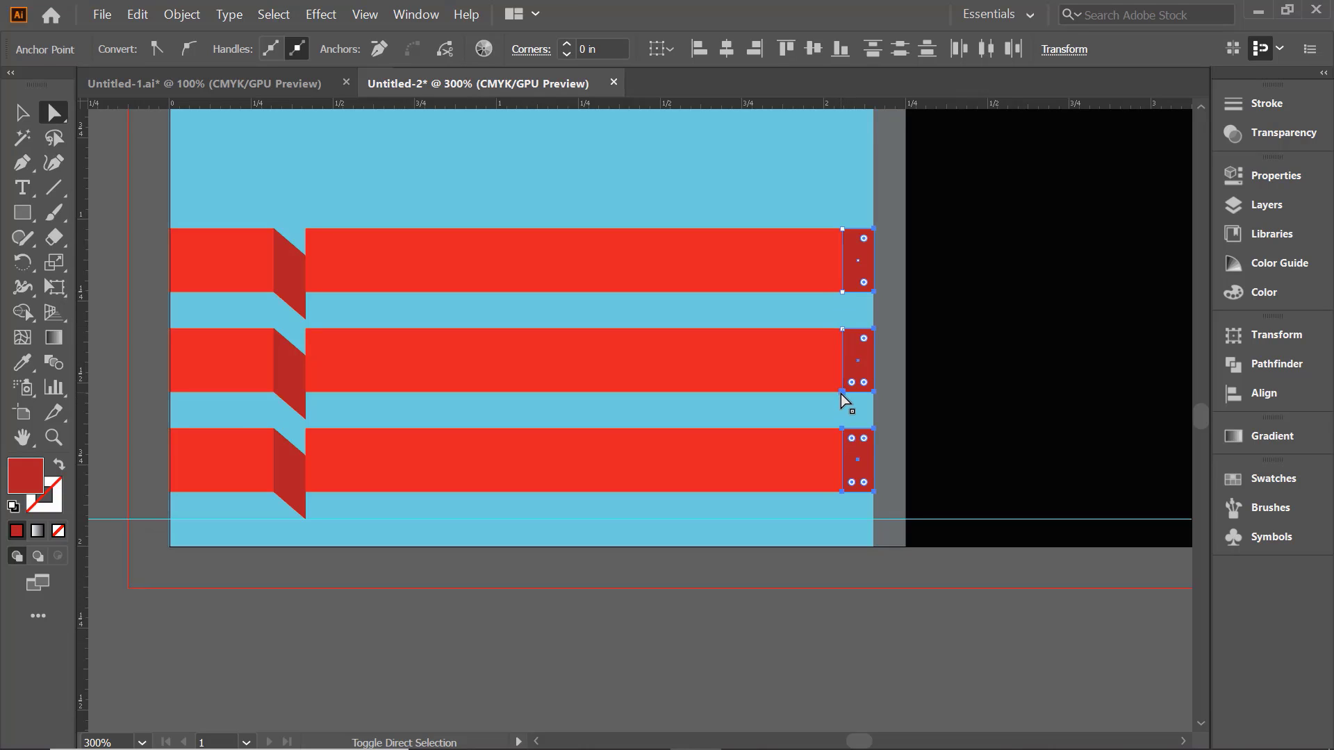
pyautogui.keyDown('shift'); pyautogui.click(844, 430); pyautogui.keyUp('shift')
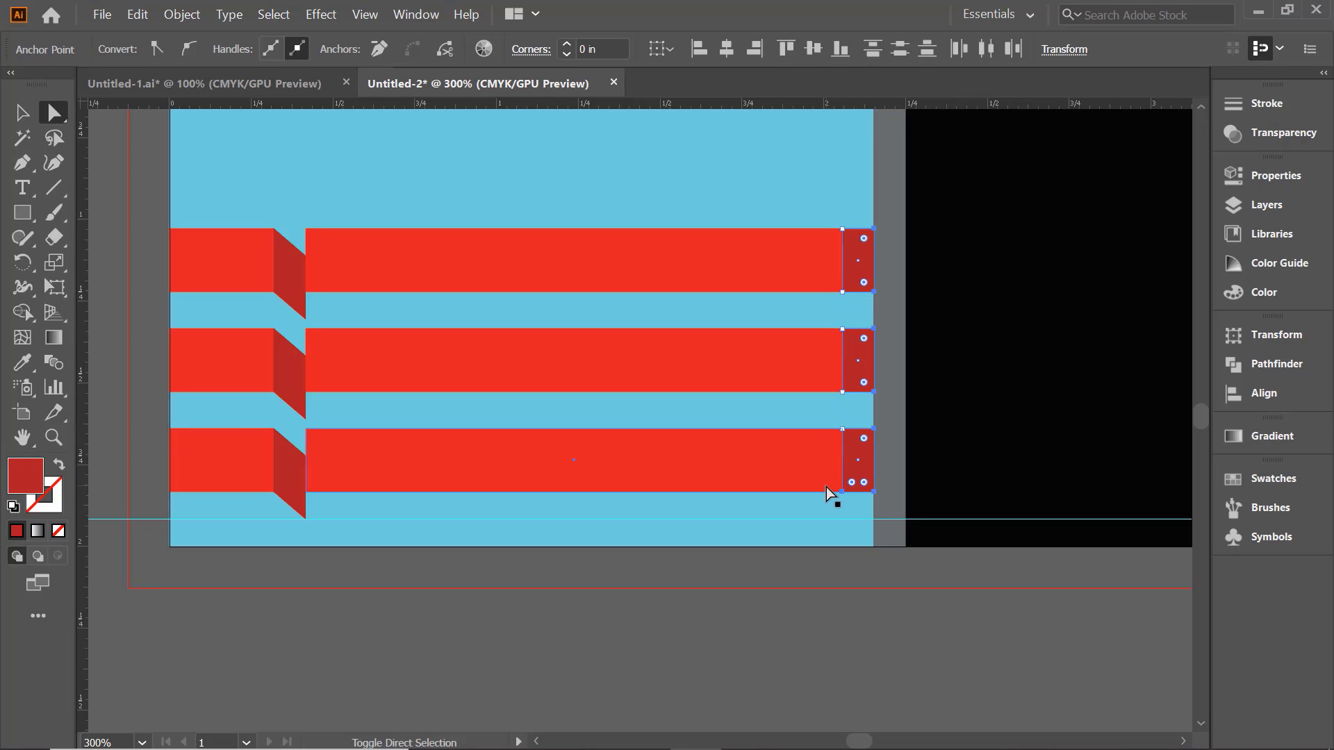
pyautogui.keyDown('shift'); pyautogui.click(842, 491); pyautogui.keyUp('shift')
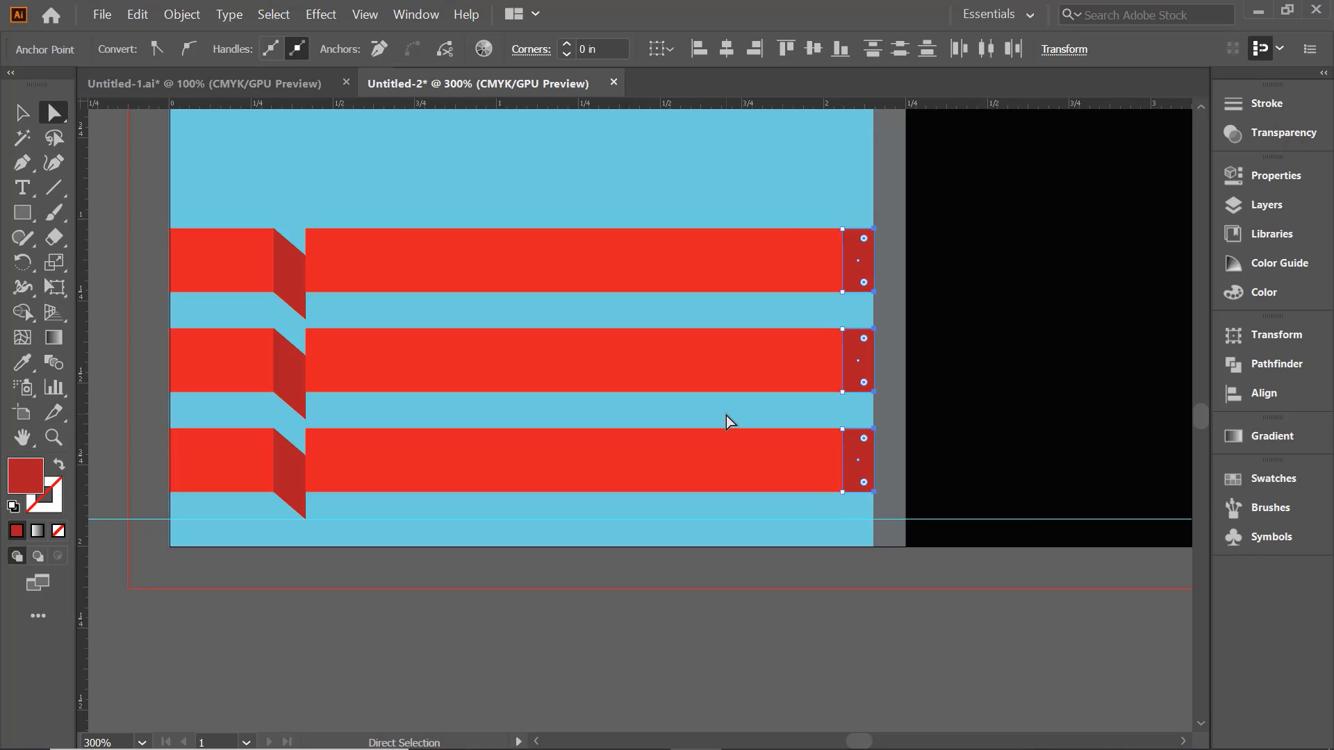
pyautogui.press('Down')
pyautogui.press('Down')
pyautogui.press('Down')
pyautogui.press('Down')
pyautogui.press('Down')
pyautogui.press('Down')
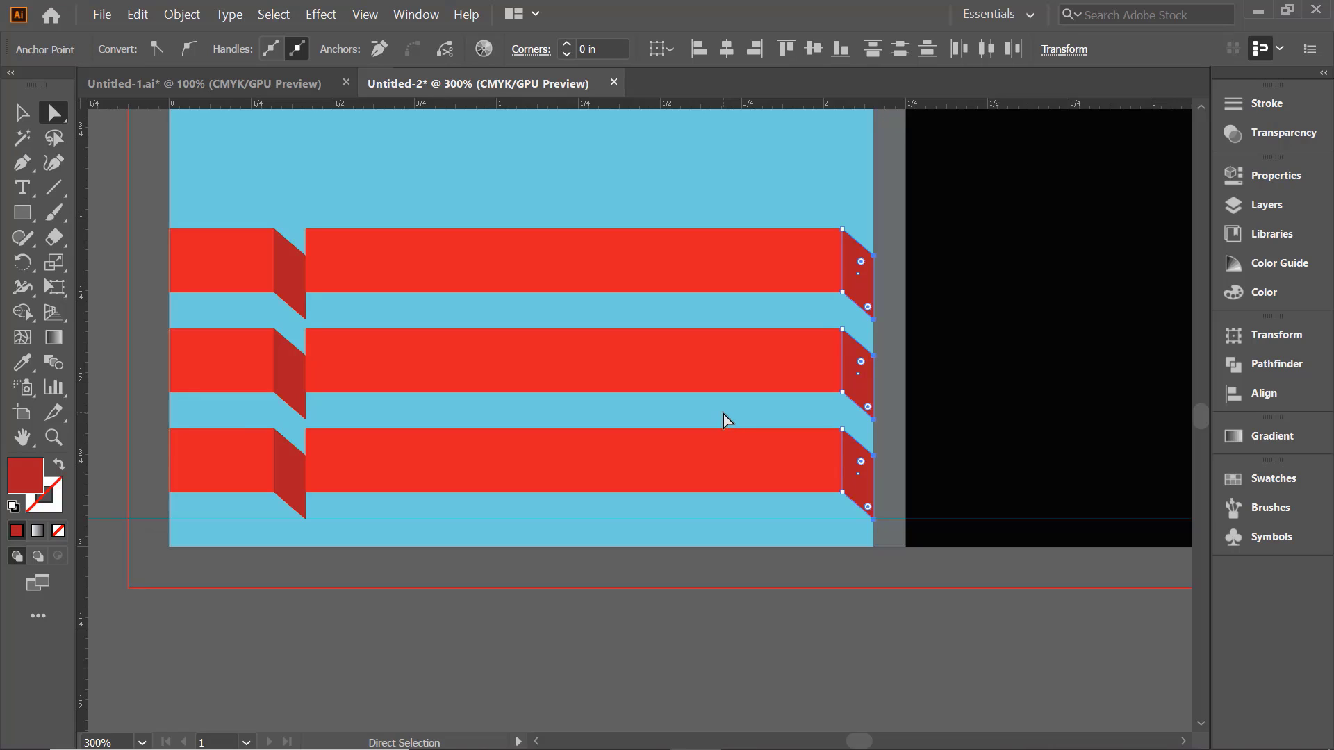
pyautogui.click(21, 113)
pyautogui.click(317, 175)
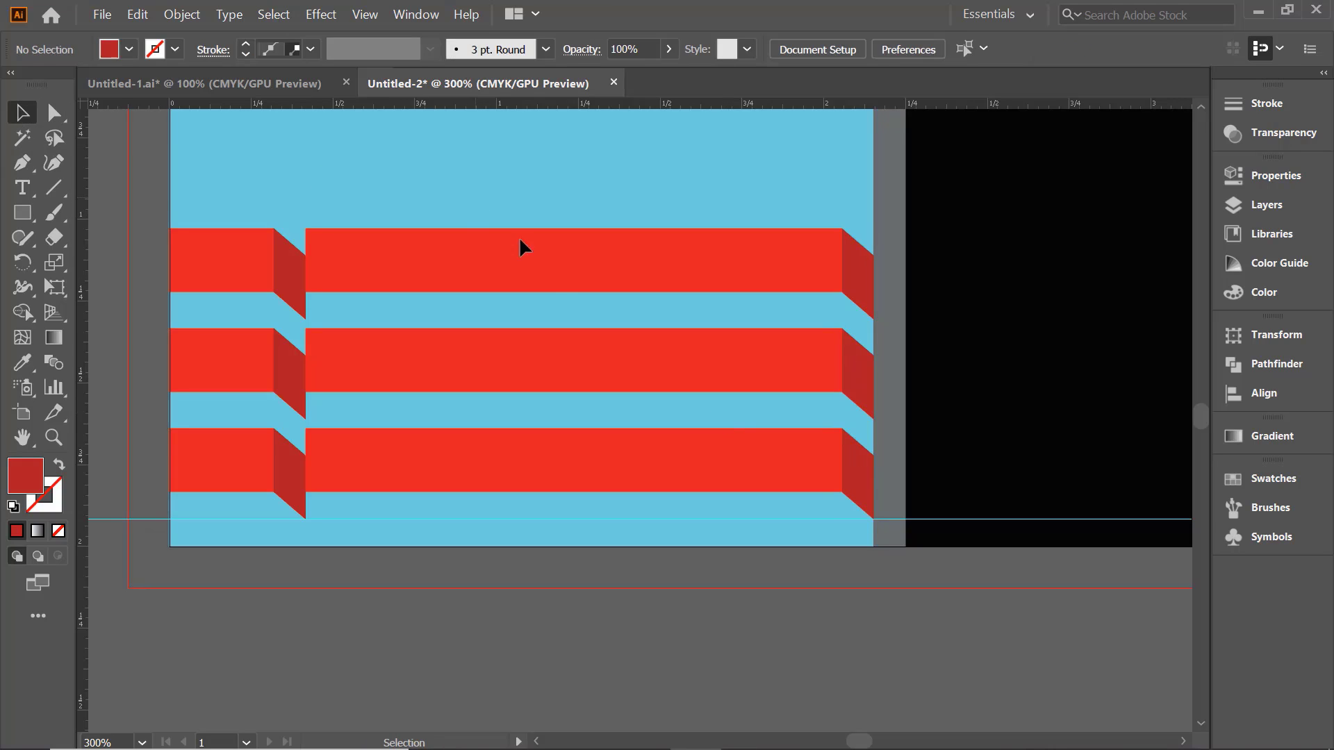
# Move the three long middle red bars straight down until they line up with the right edges of the slanted strips near the left.
pyautogui.click(566, 281)
pyautogui.keyDown('shift'); pyautogui.click(530, 355); pyautogui.keyUp('shift')
pyautogui.keyDown('shift'); pyautogui.click(521, 469); pyautogui.keyUp('shift')
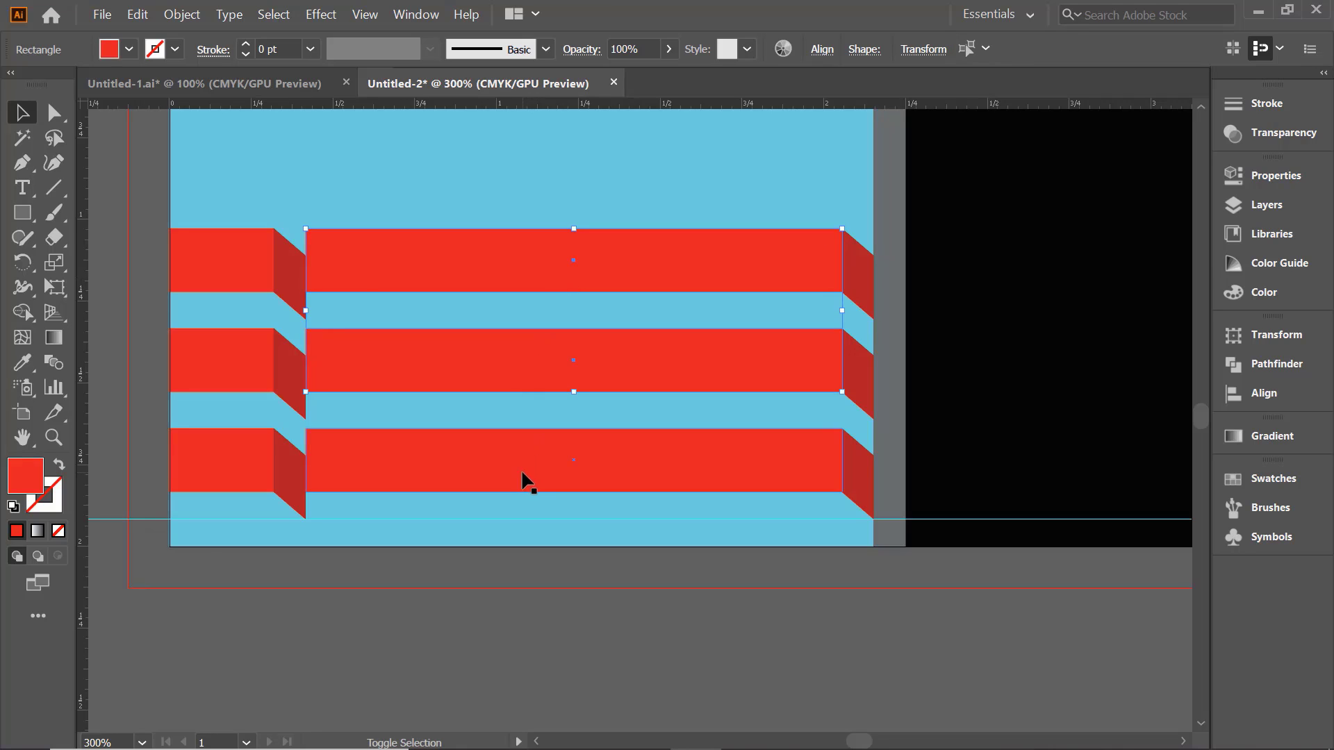
pyautogui.press('Down')
pyautogui.press('Down')
pyautogui.press('Down')
pyautogui.press('Down')
pyautogui.press('Down')
pyautogui.press('Down')
pyautogui.press('Down')
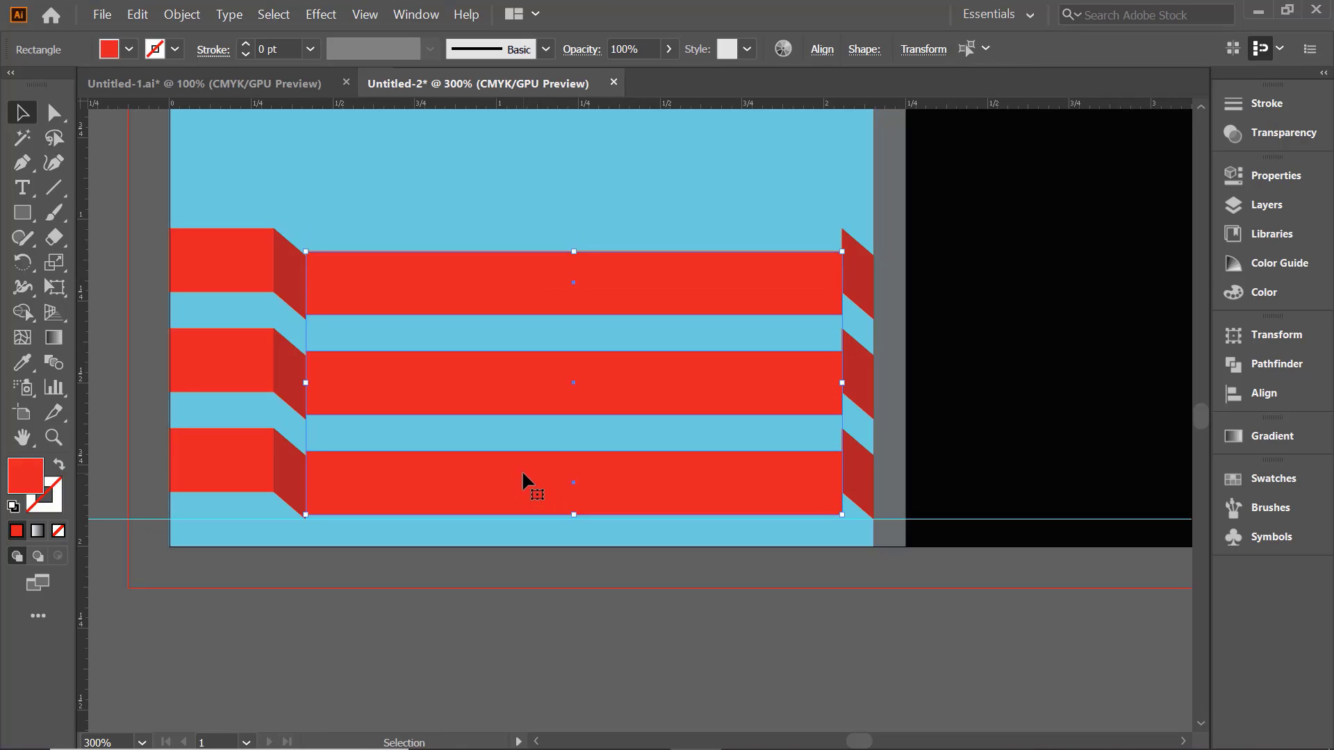
# Move the three slanted strips at the right end straight down until they join the ends of the long red bars.
pyautogui.click(860, 297)
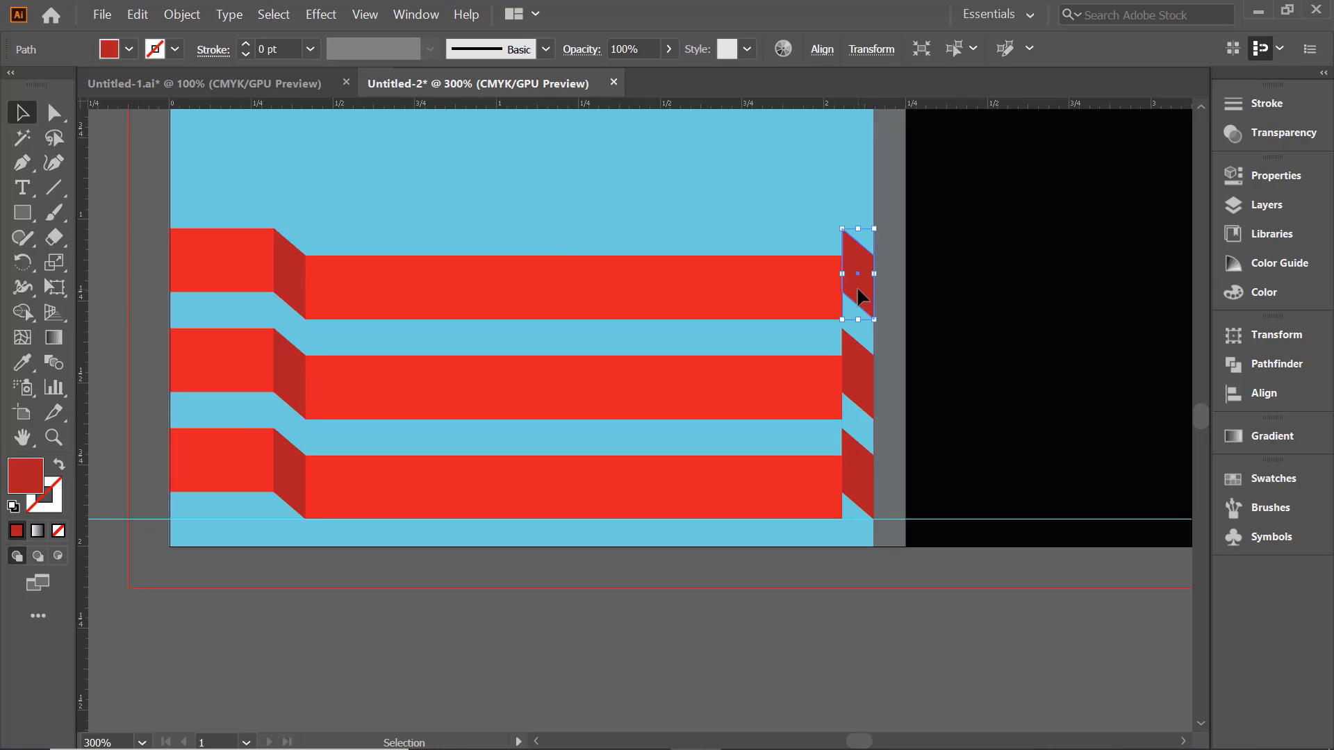
pyautogui.keyDown('shift'); pyautogui.click(857, 382); pyautogui.keyUp('shift')
pyautogui.keyDown('shift'); pyautogui.click(856, 496); pyautogui.keyUp('shift')
pyautogui.press('Down')
pyautogui.press('Down')
pyautogui.press('Down')
pyautogui.press('Down')
pyautogui.press('Down')
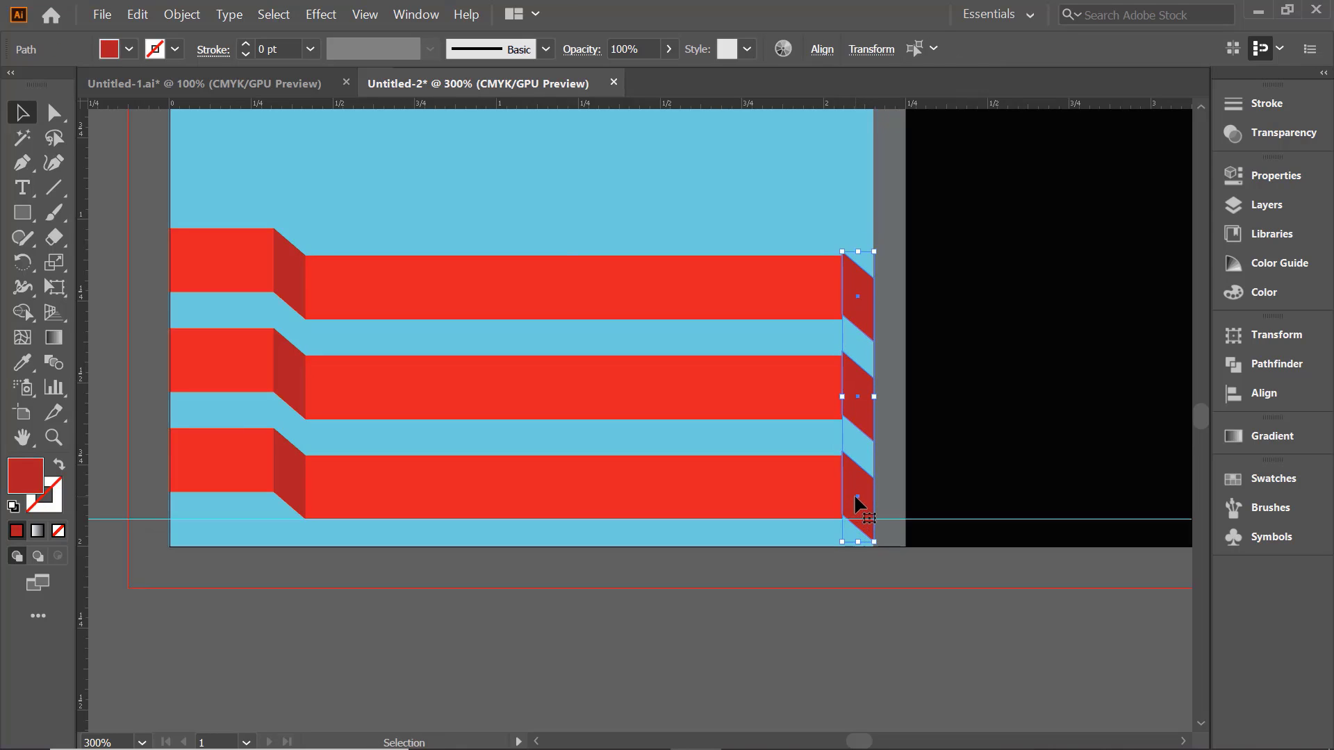
pyautogui.click(746, 194)
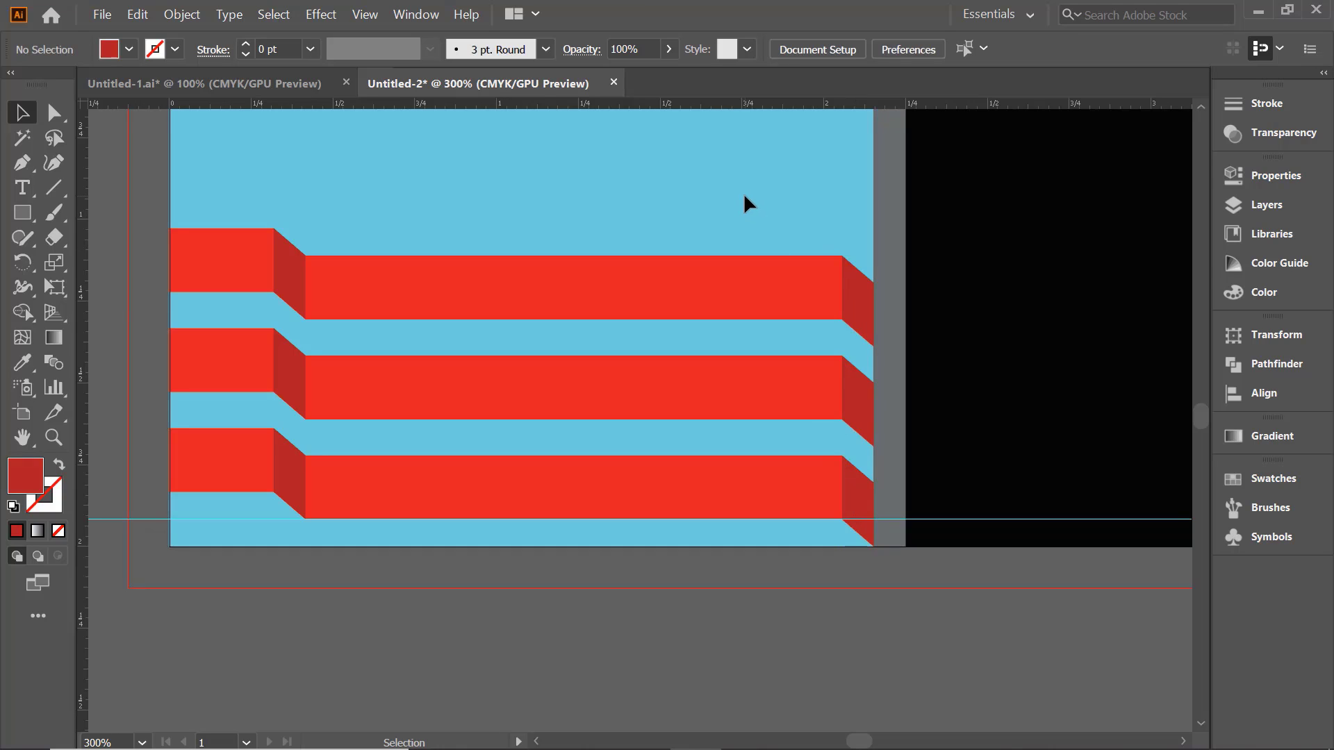
# Delete the horizontal guide below the ribbons.
pyautogui.hotkey('ctrl', '-')
pyautogui.hotkey('ctrl', '-')
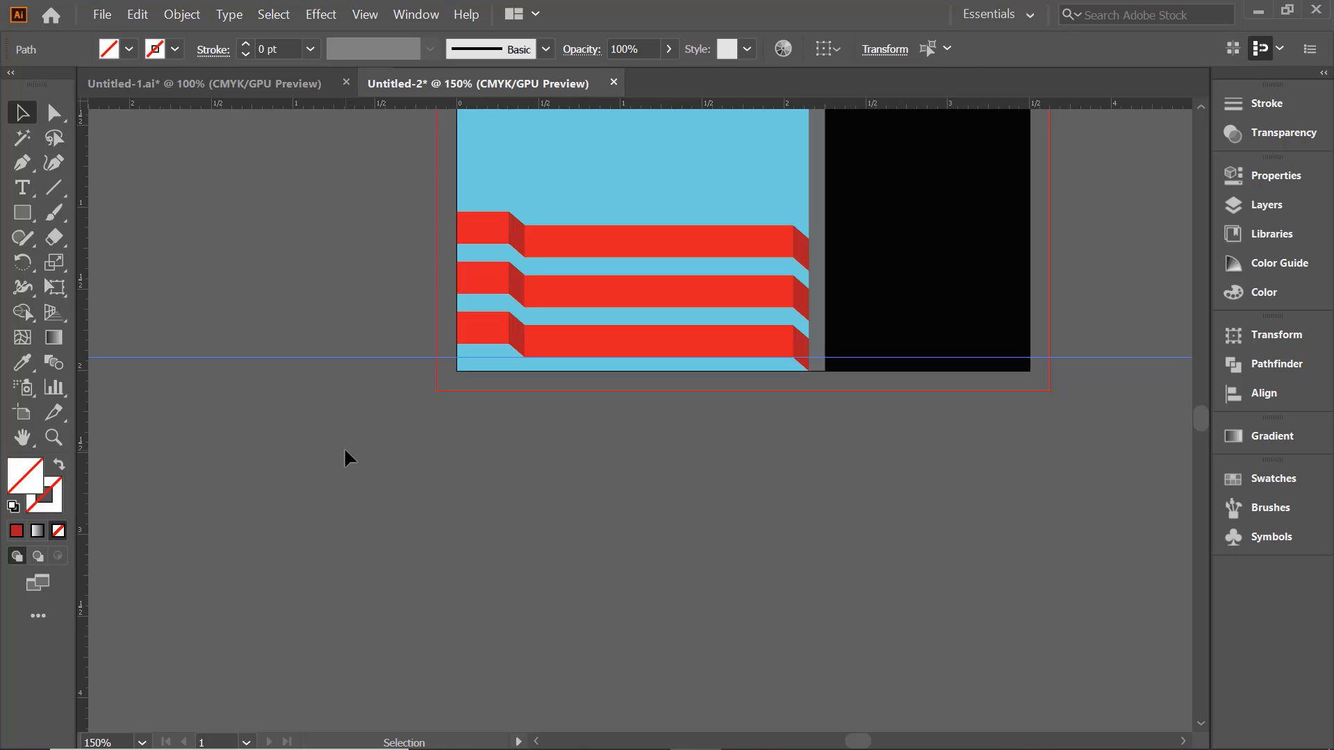
pyautogui.press('Delete')
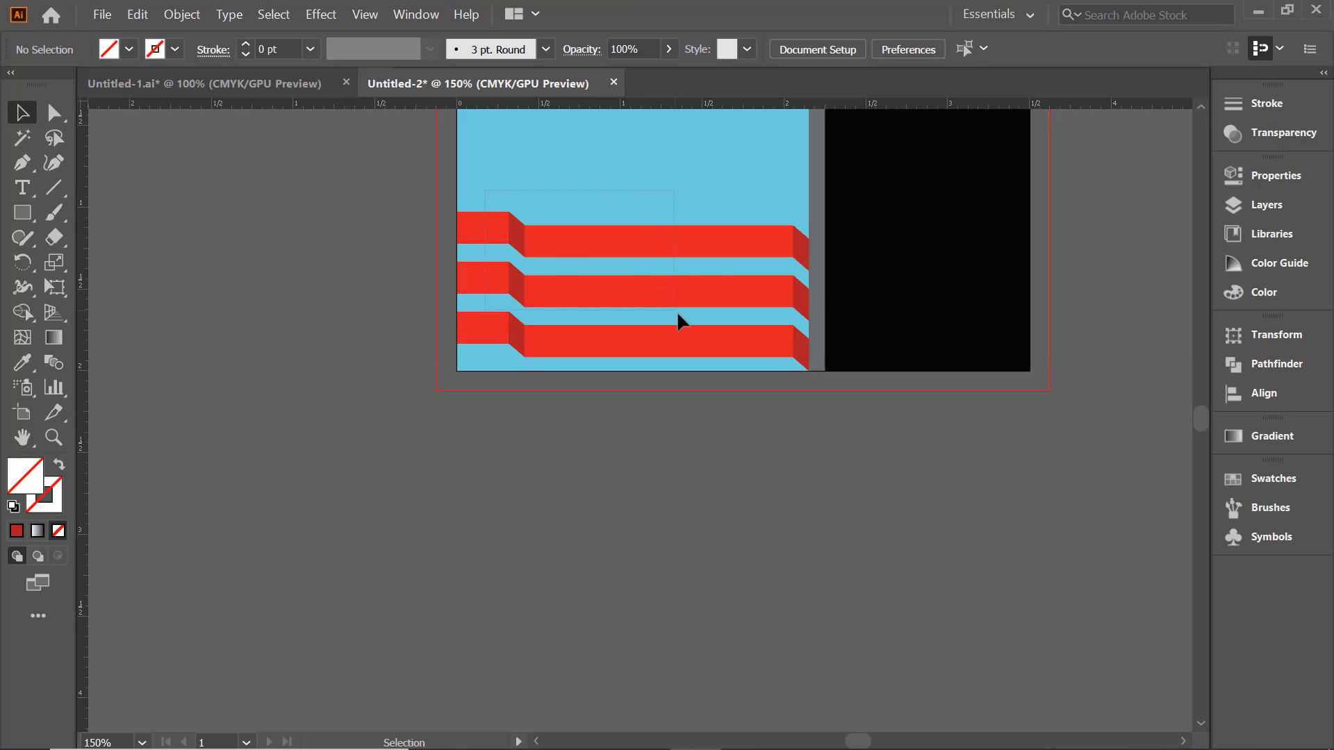
# Squash all the ribbon pieces together from their upper edge and move them up, leaving a blue gap between the lowest ribbon and the card's edge.
pyautogui.click(799, 357)
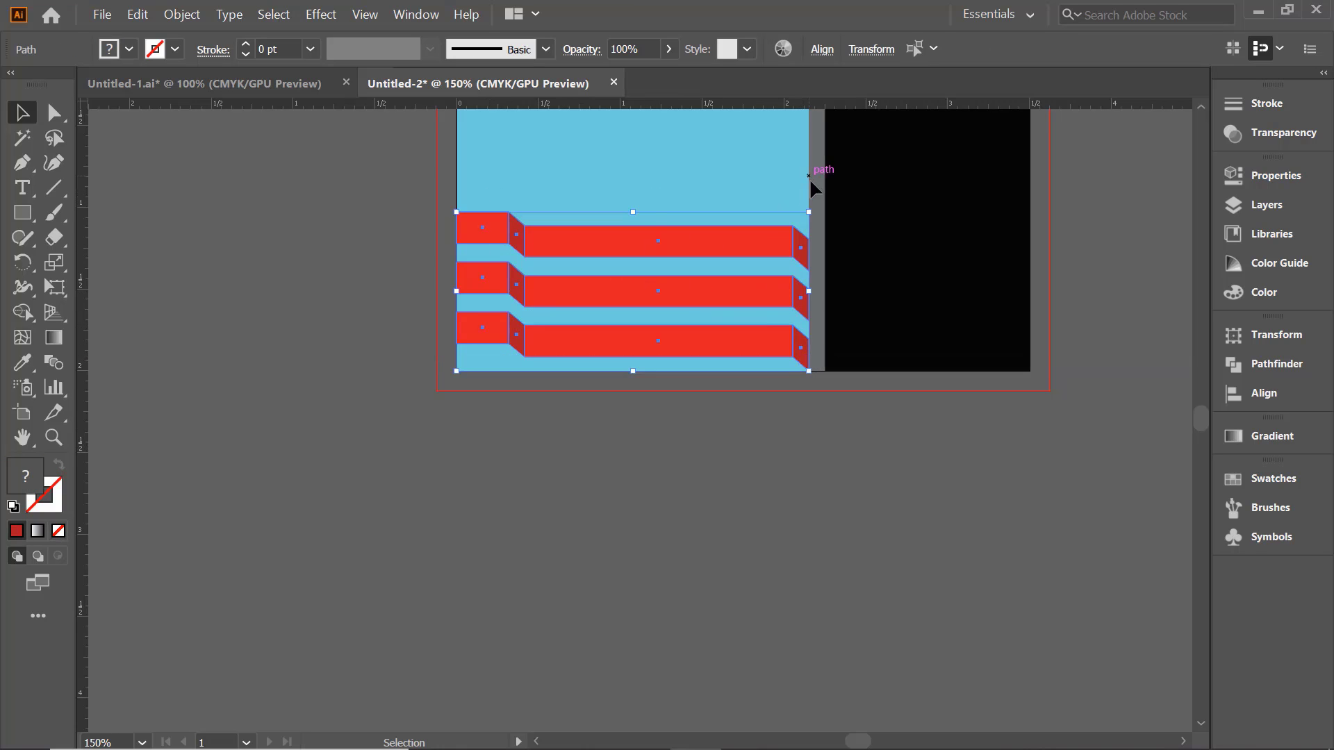
pyautogui.moveTo(632, 211); pyautogui.dragTo(631, 237)
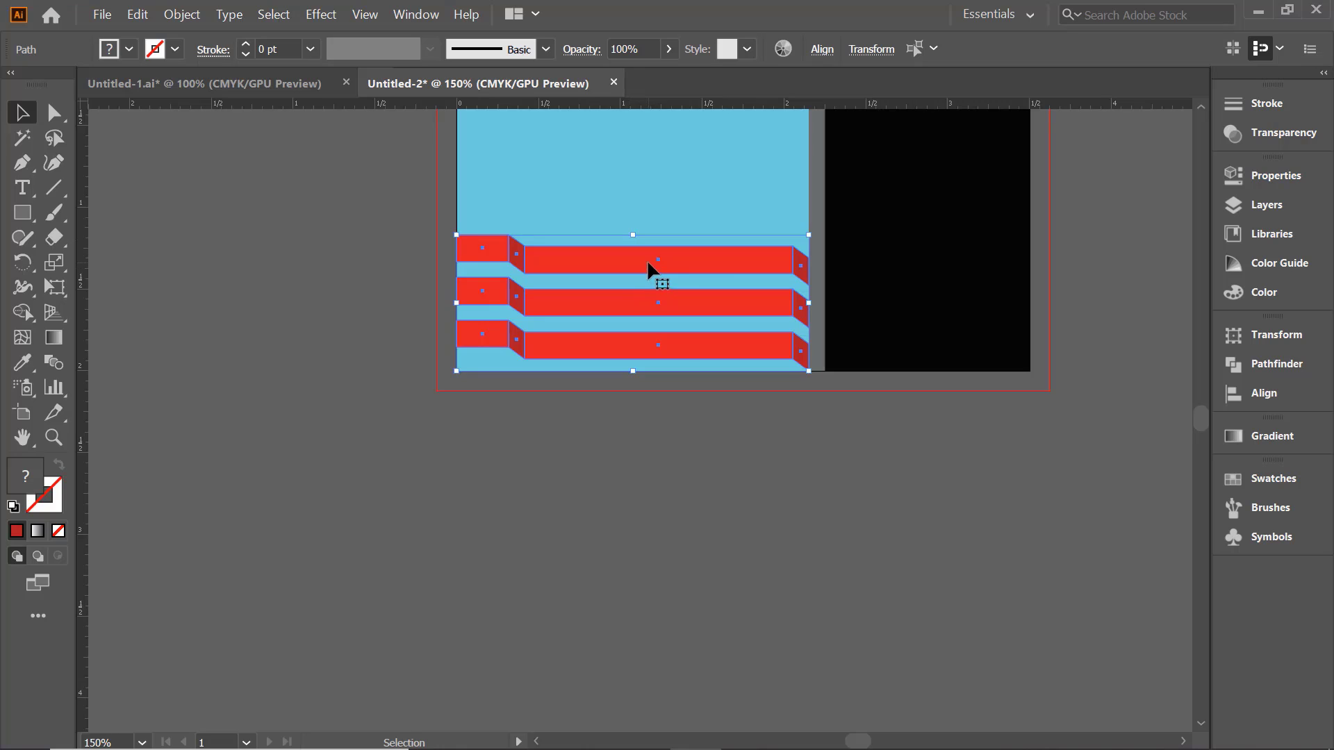
pyautogui.moveTo(647, 263); pyautogui.dragTo(649, 219)
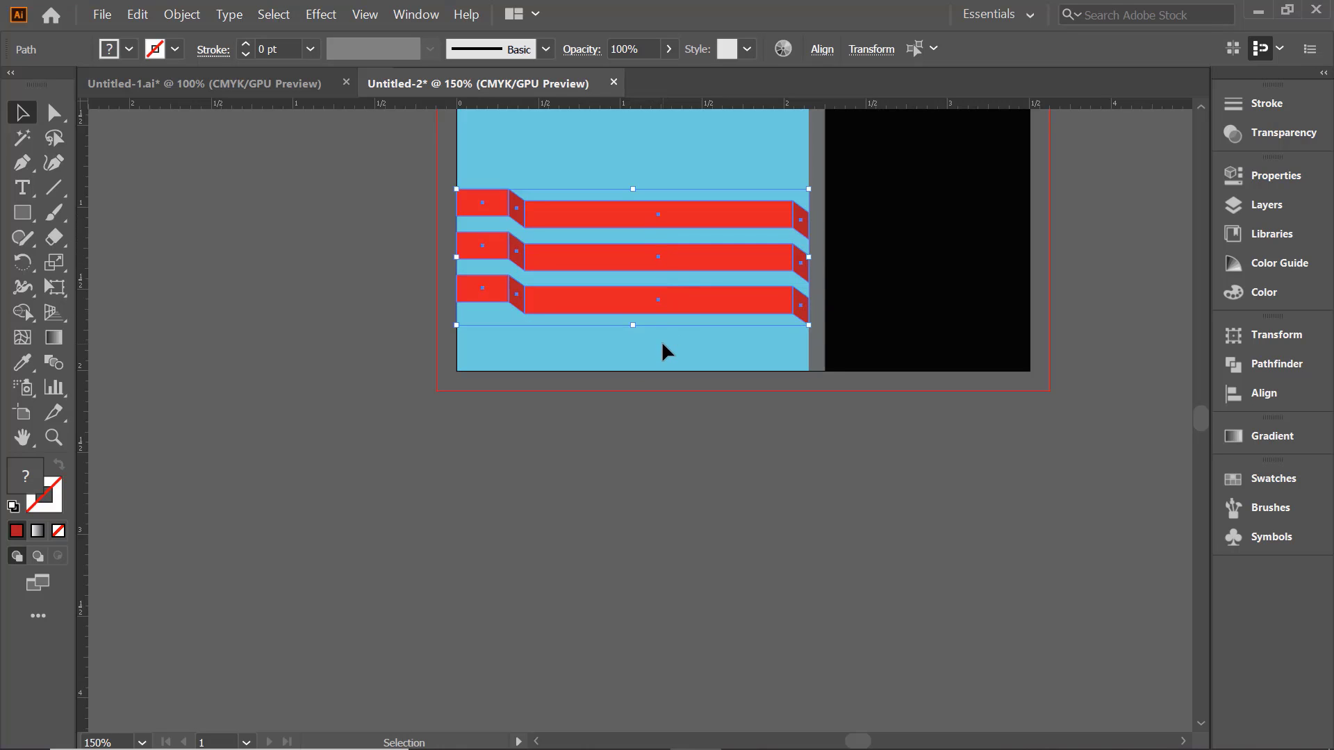
pyautogui.scroll(1, 664, 342)
pyautogui.moveTo(695, 358); pyautogui.dragTo(629, 540)
pyautogui.press('Down')
pyautogui.press('Down')
pyautogui.press('Down')
pyautogui.press('Down')
pyautogui.press('Down')
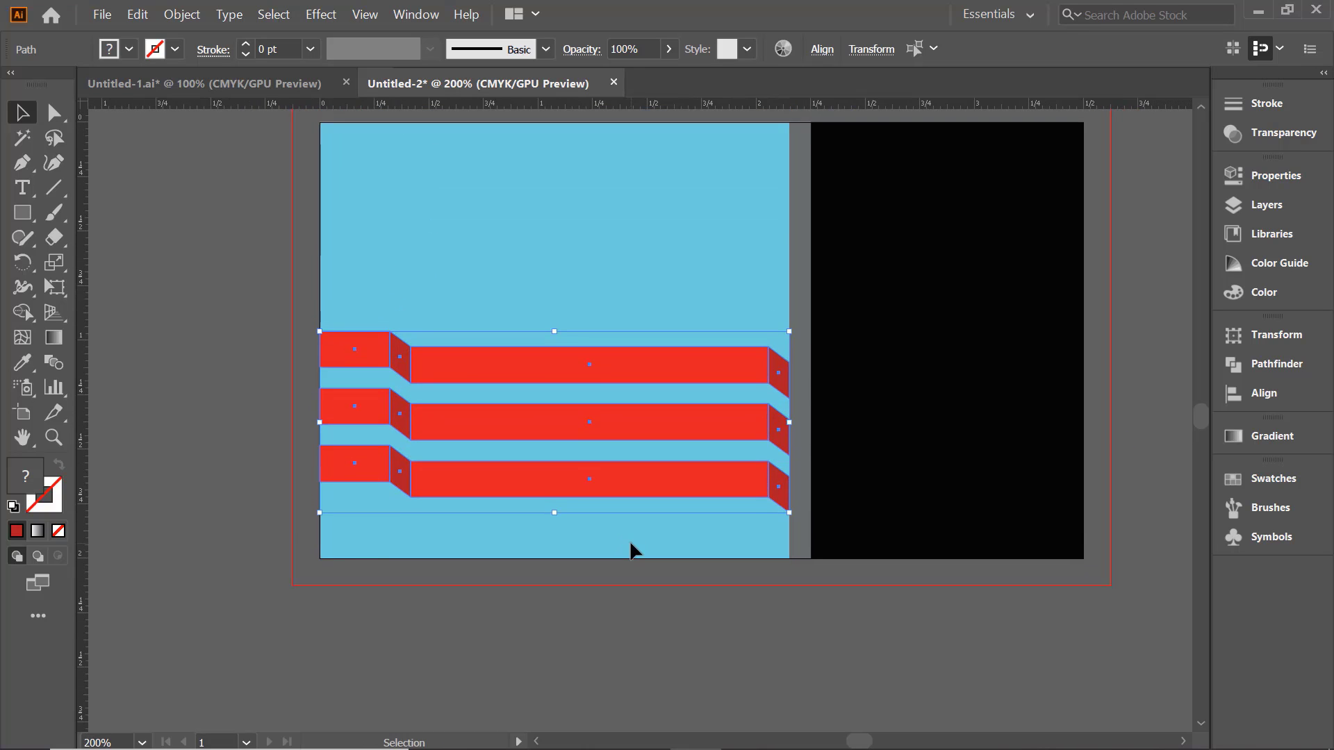
pyautogui.click(214, 490)
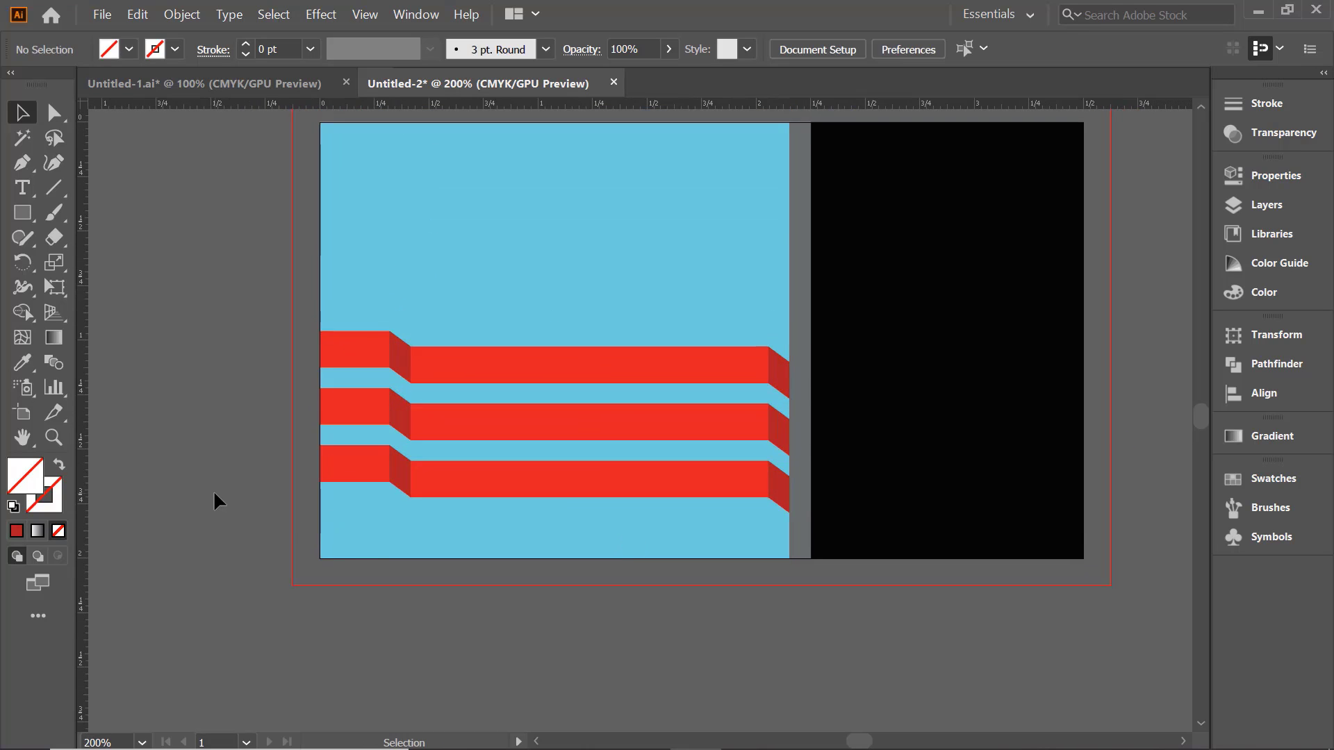
# Bring the white name and title text from the Untitled-1 document into Untitled-2 and position it at the upper end of the black panel.
pyautogui.click(252, 81)
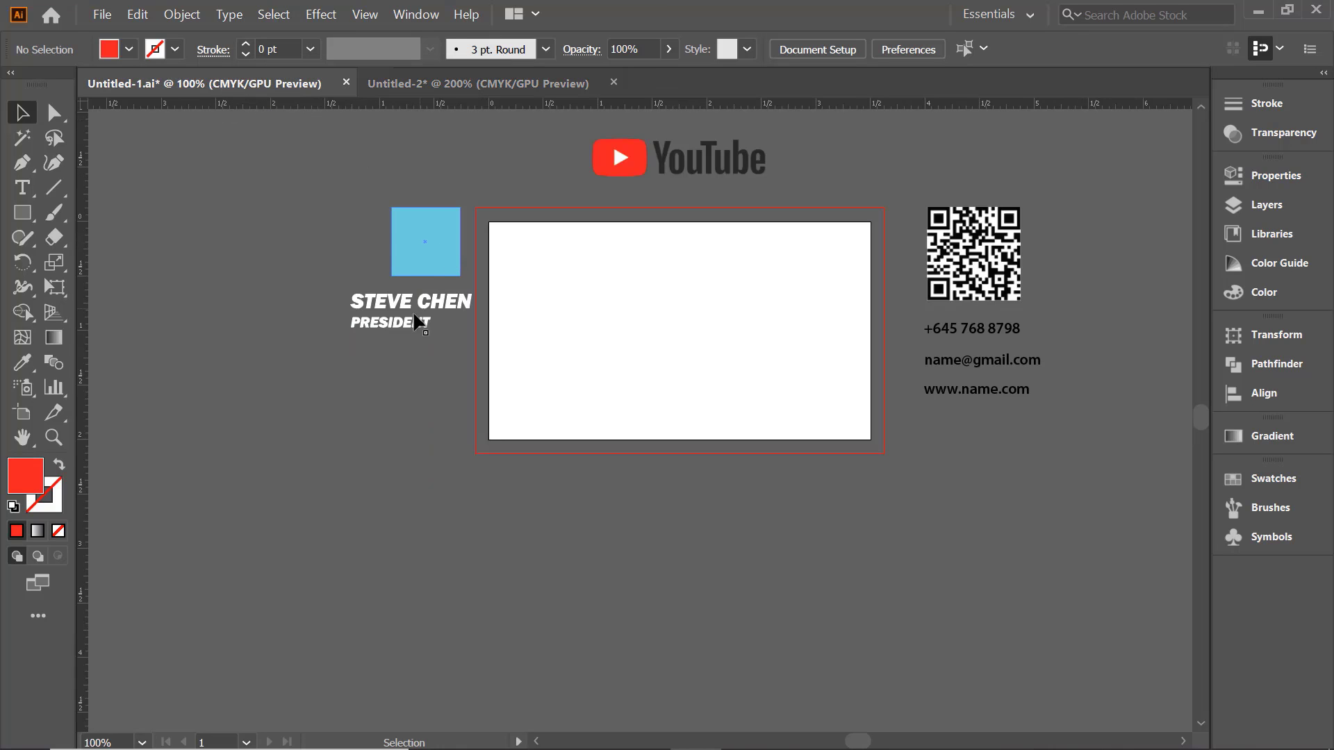
pyautogui.moveTo(421, 314); pyautogui.dragTo(912, 217)
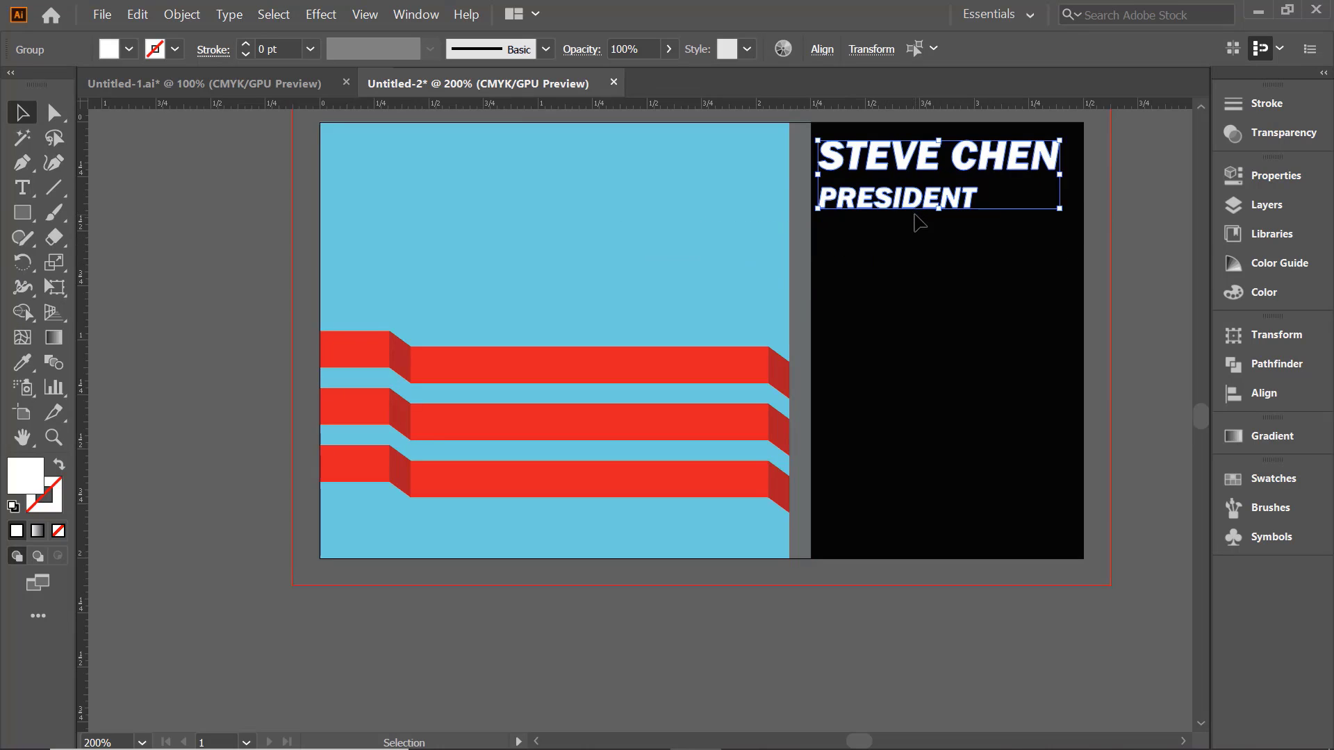
pyautogui.press('Down')
pyautogui.press('Down')
pyautogui.press('Down')
pyautogui.click(971, 321)
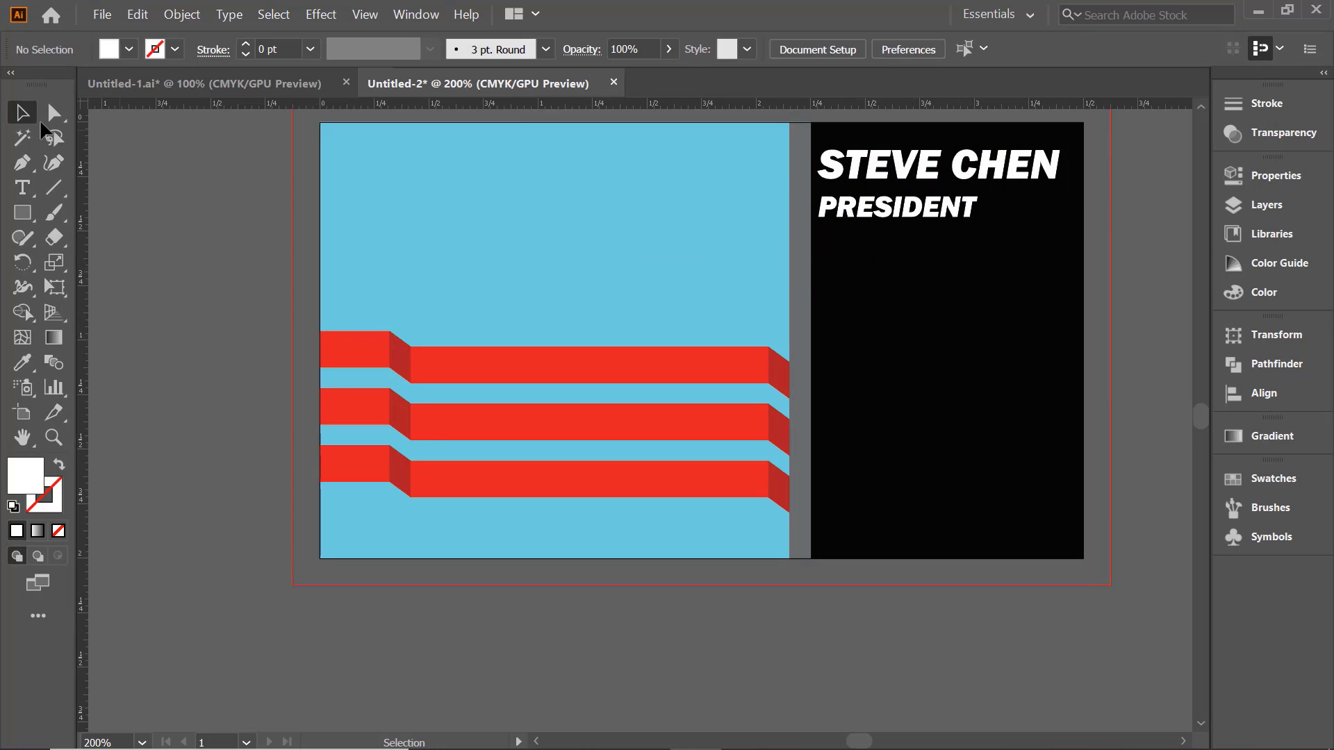
# Bring the YouTube logo from the Untitled-1 document into Untitled-2 and place it on the blue area above the ribbons.
pyautogui.click(144, 82)
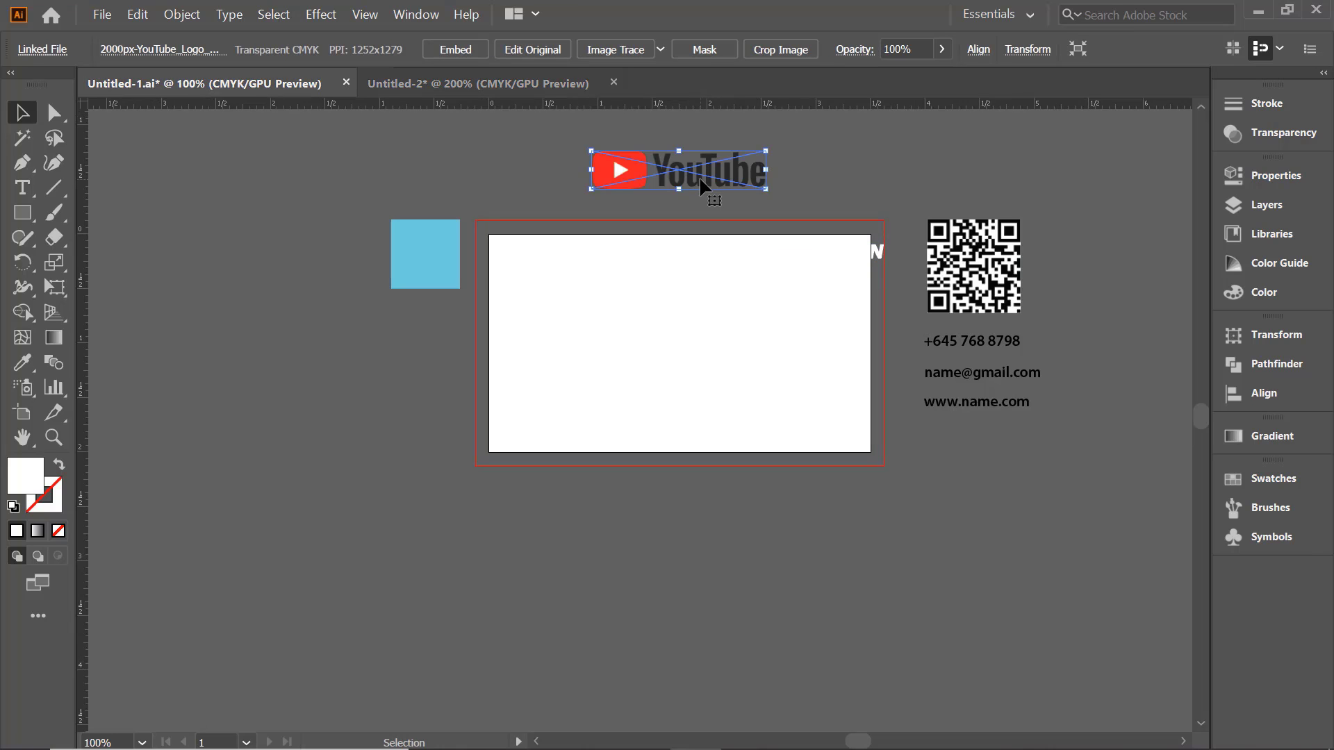
pyautogui.moveTo(671, 168); pyautogui.dragTo(615, 257)
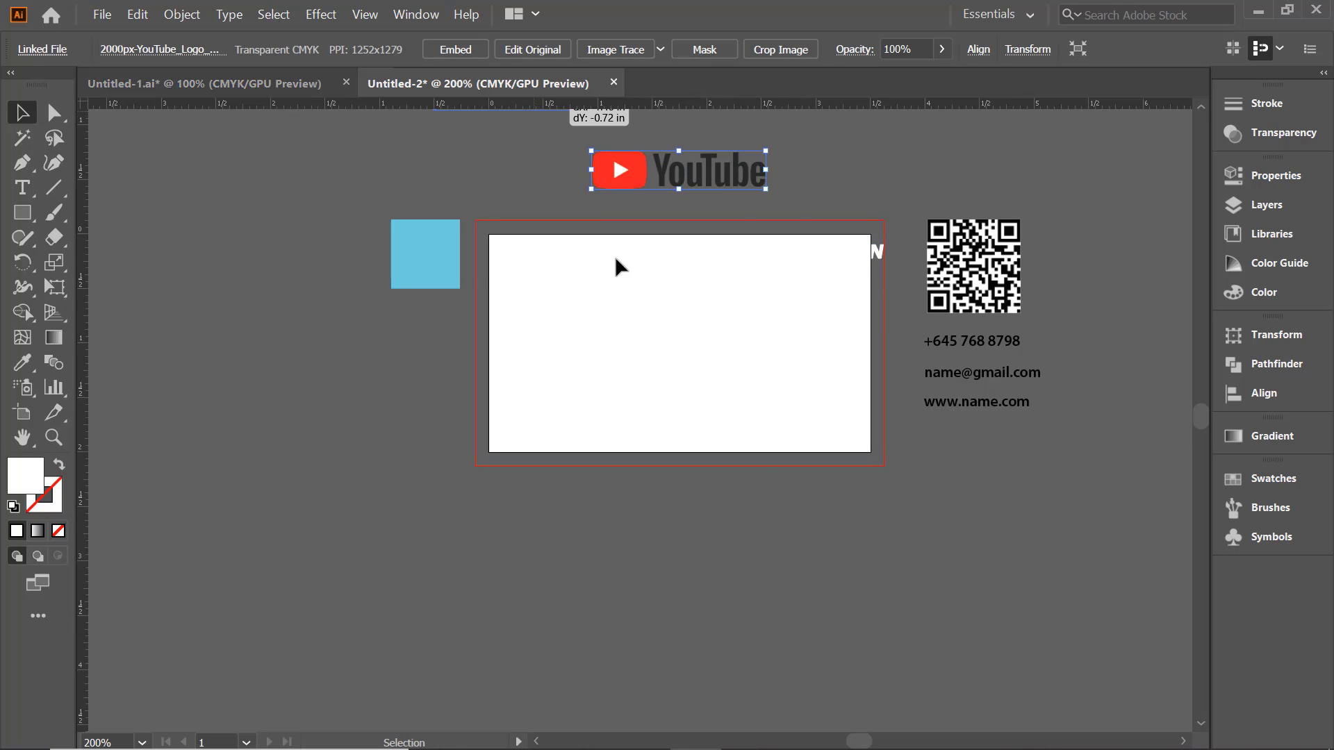
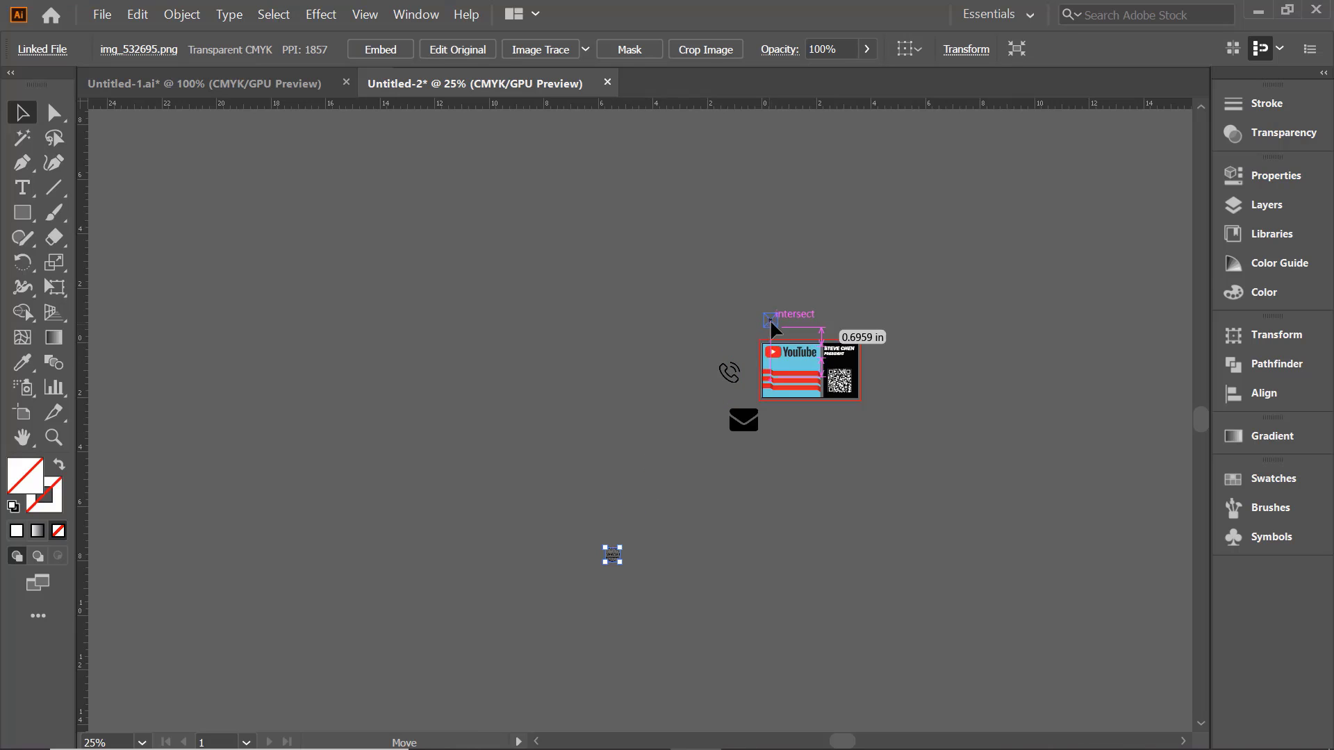
# Move the WWW globe icon to the empty area beside the card, just above the phone icon.
pyautogui.scroll(5, 786, 360)
pyautogui.moveTo(937, 364); pyautogui.dragTo(768, 343)
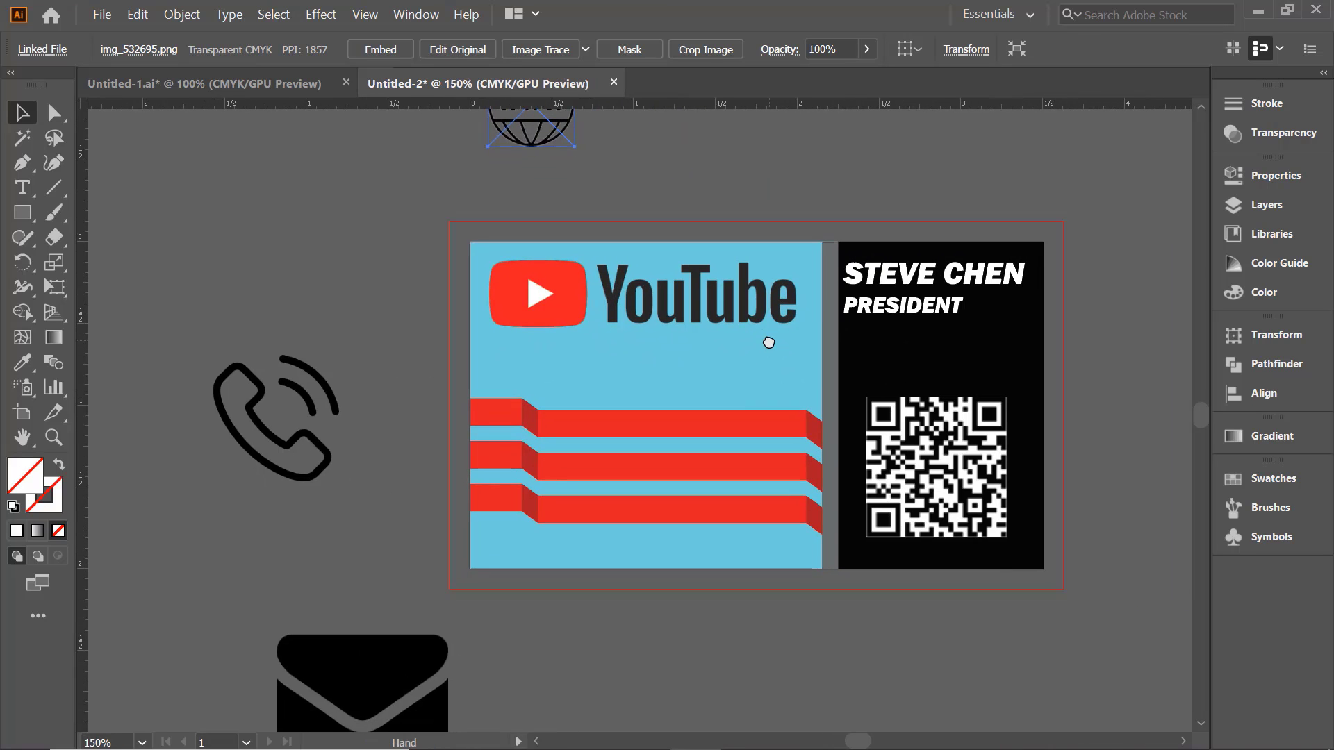
pyautogui.moveTo(556, 129); pyautogui.dragTo(390, 320)
# Shrink the phone icon to fit the ribbon height and place it on the short left segment of the uppermost ribbon.
pyautogui.click(338, 385)
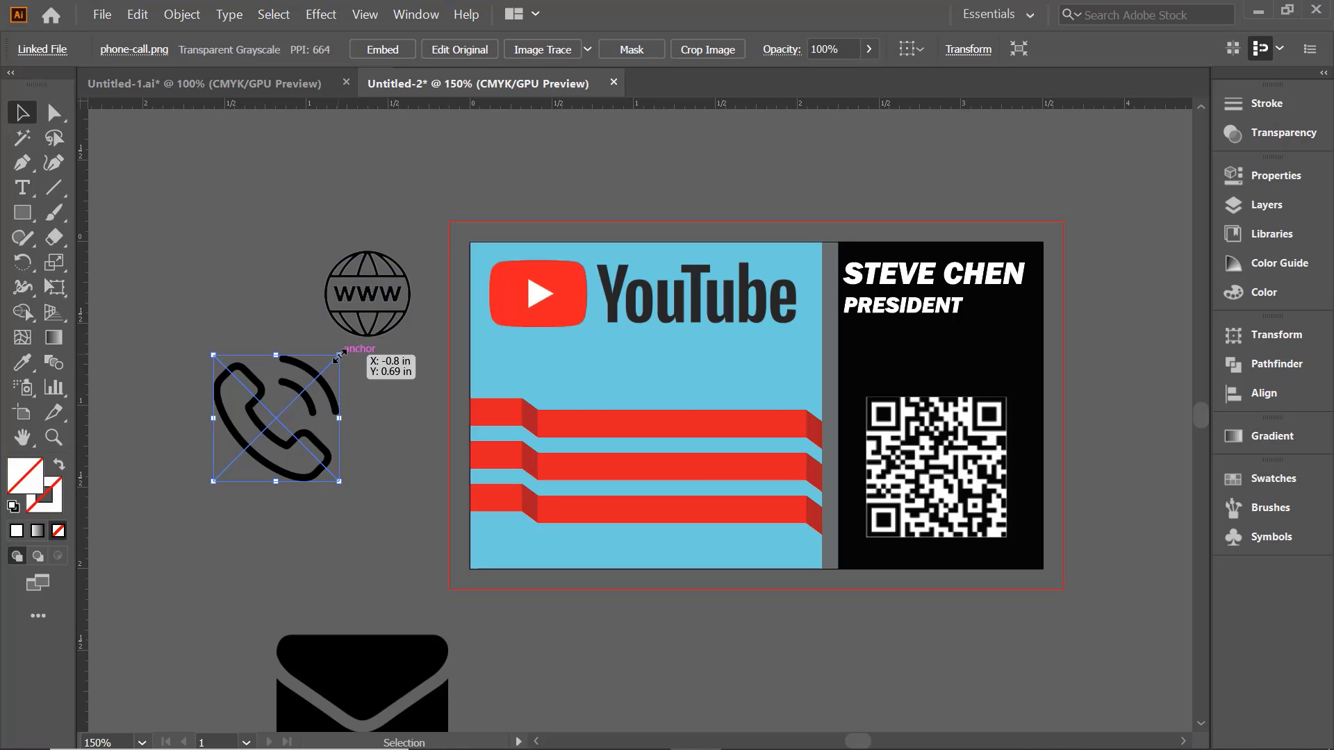
pyautogui.moveTo(340, 356); pyautogui.dragTo(496, 416)
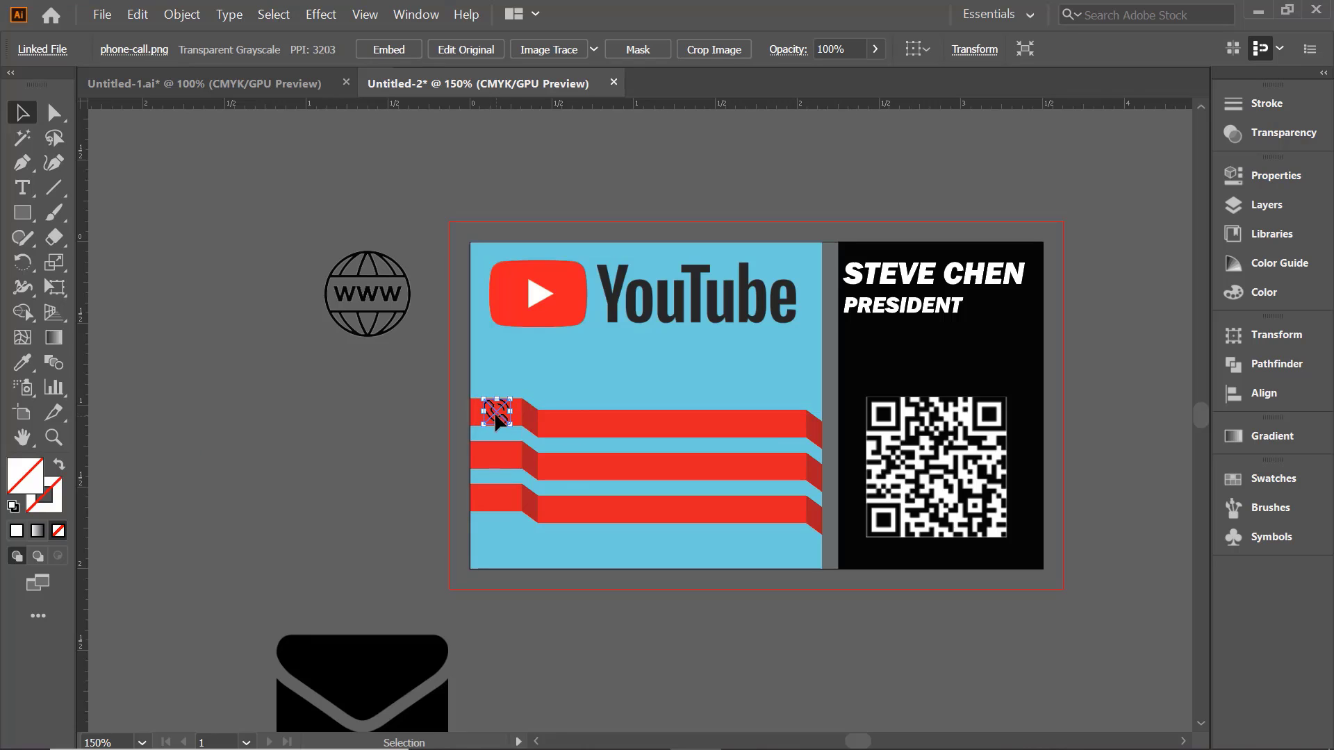
pyautogui.scroll(3, 361, 456)
pyautogui.scroll(-3, 361, 456)
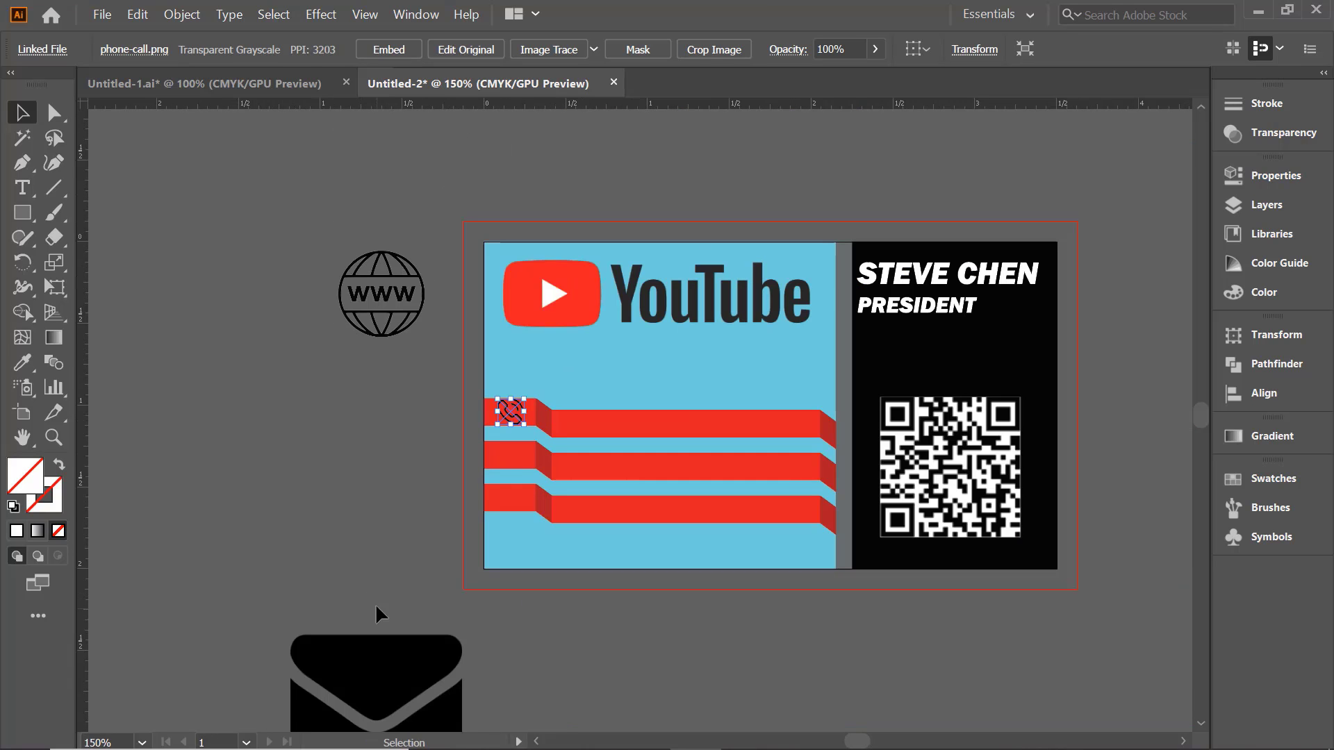
# Shrink the envelope and WWW globe icons to a small size and place them just outside the card near its lower-left corner.
pyautogui.moveTo(408, 665); pyautogui.dragTo(545, 518)
pyautogui.moveTo(596, 469); pyautogui.dragTo(455, 602)
pyautogui.doubleClick(387, 334)
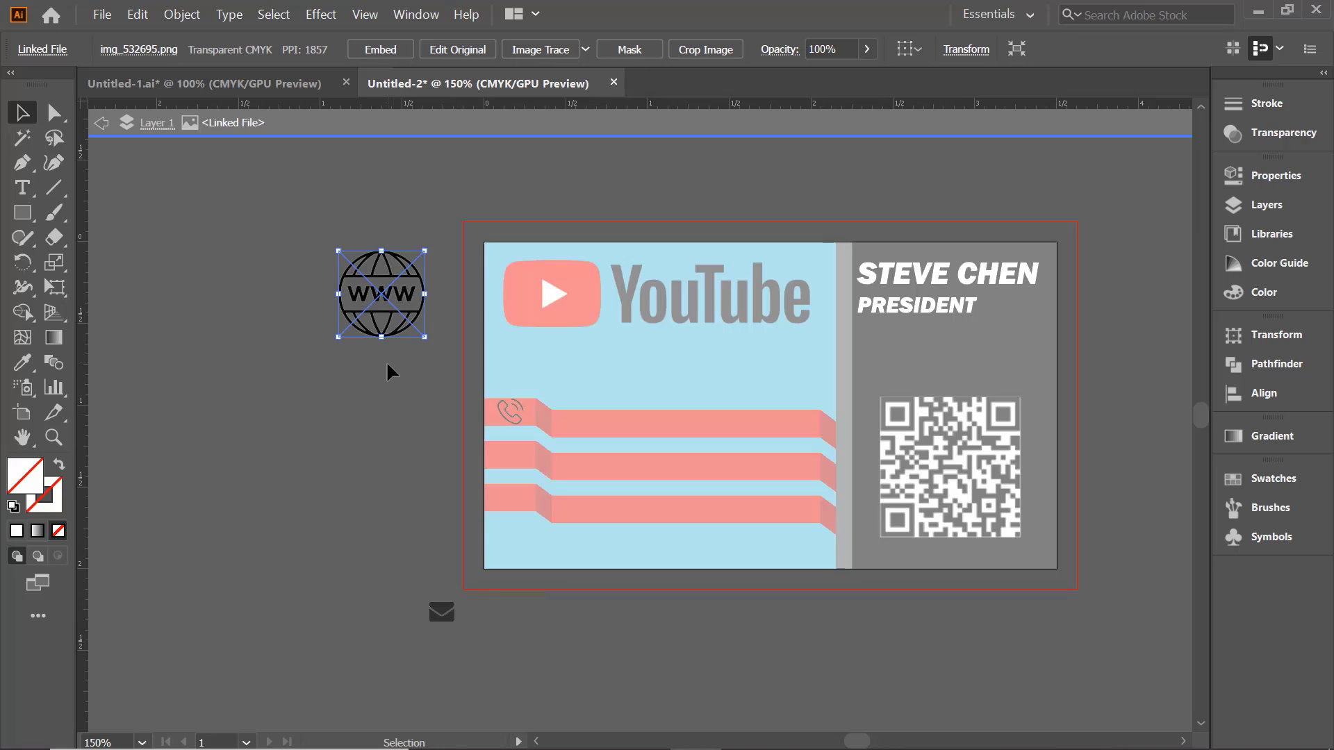
pyautogui.doubleClick(389, 439)
pyautogui.moveTo(414, 261); pyautogui.dragTo(373, 525)
pyautogui.scroll(4, 358, 556)
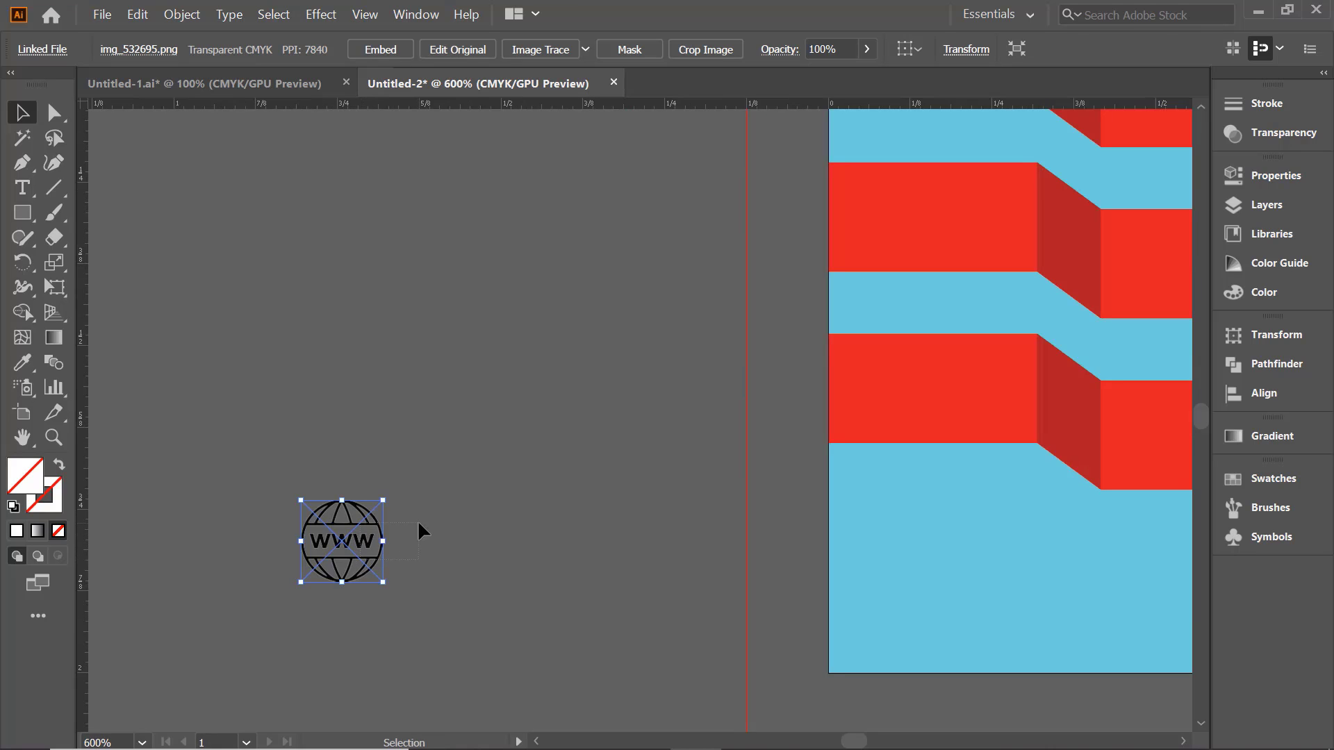
pyautogui.moveTo(384, 547); pyautogui.dragTo(685, 414)
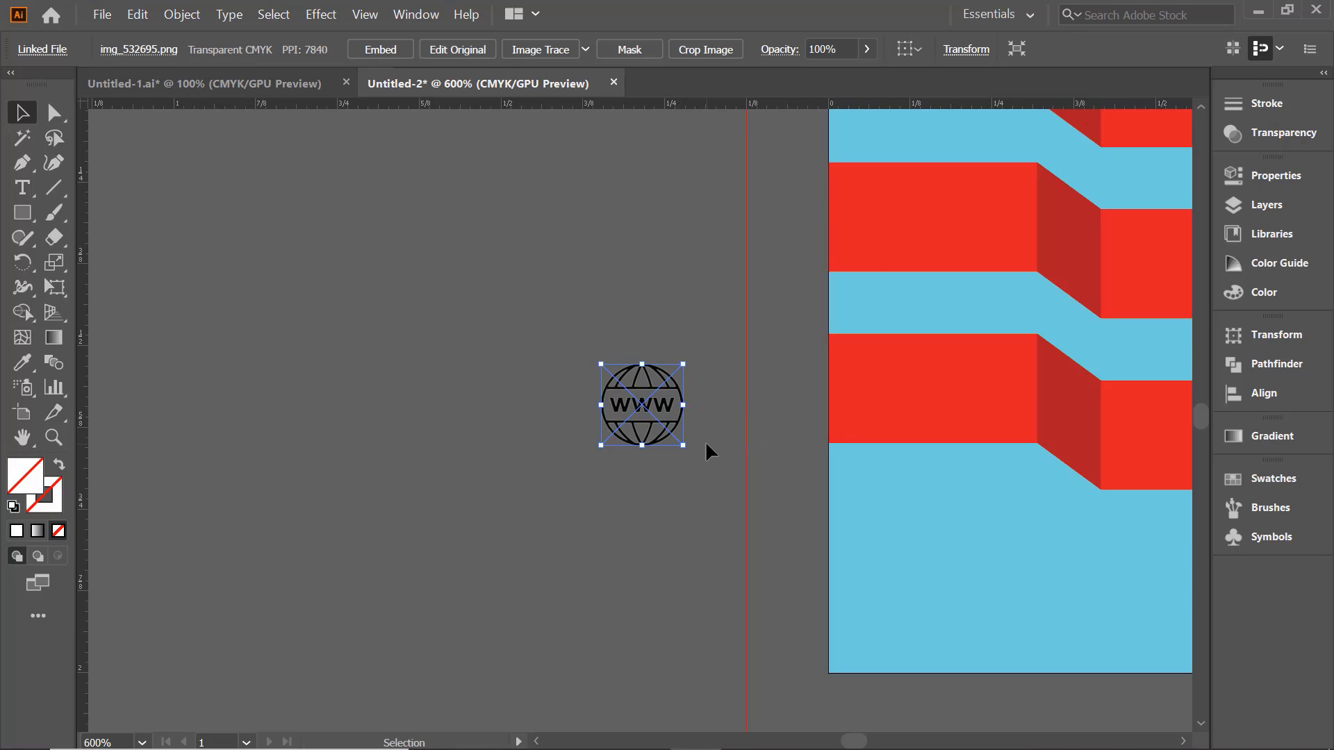
# Place the envelope icon below the WWW globe and shrink the phone icon to match, stacking all three in a column beside the card.
pyautogui.scroll(-1, 706, 448)
pyautogui.moveTo(670, 716); pyautogui.dragTo(632, 489)
pyautogui.click(856, 204)
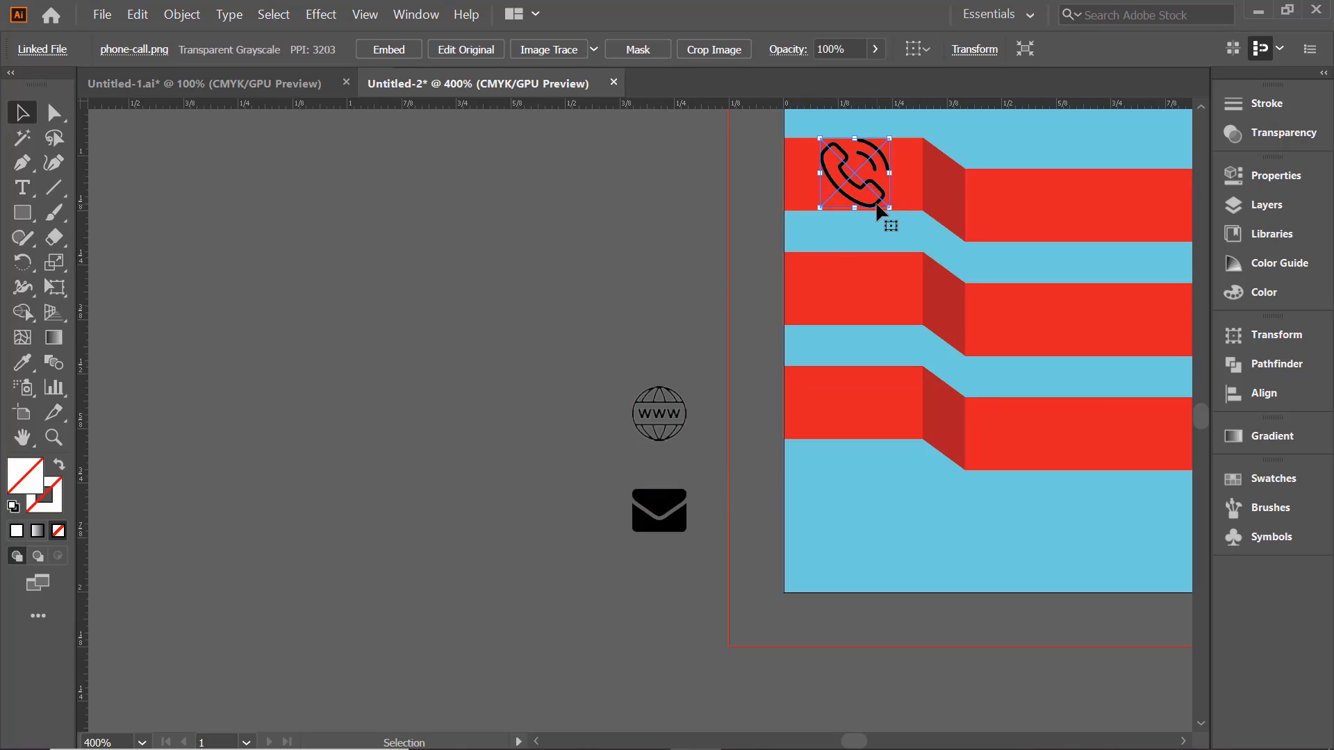
pyautogui.moveTo(875, 208); pyautogui.dragTo(687, 335)
pyautogui.moveTo(702, 266)
pyautogui.mouseDown()
pyautogui.moveTo(669, 323)
pyautogui.moveTo(632, 284)
pyautogui.moveTo(687, 279)
pyautogui.mouseUp()
pyautogui.click(717, 385)
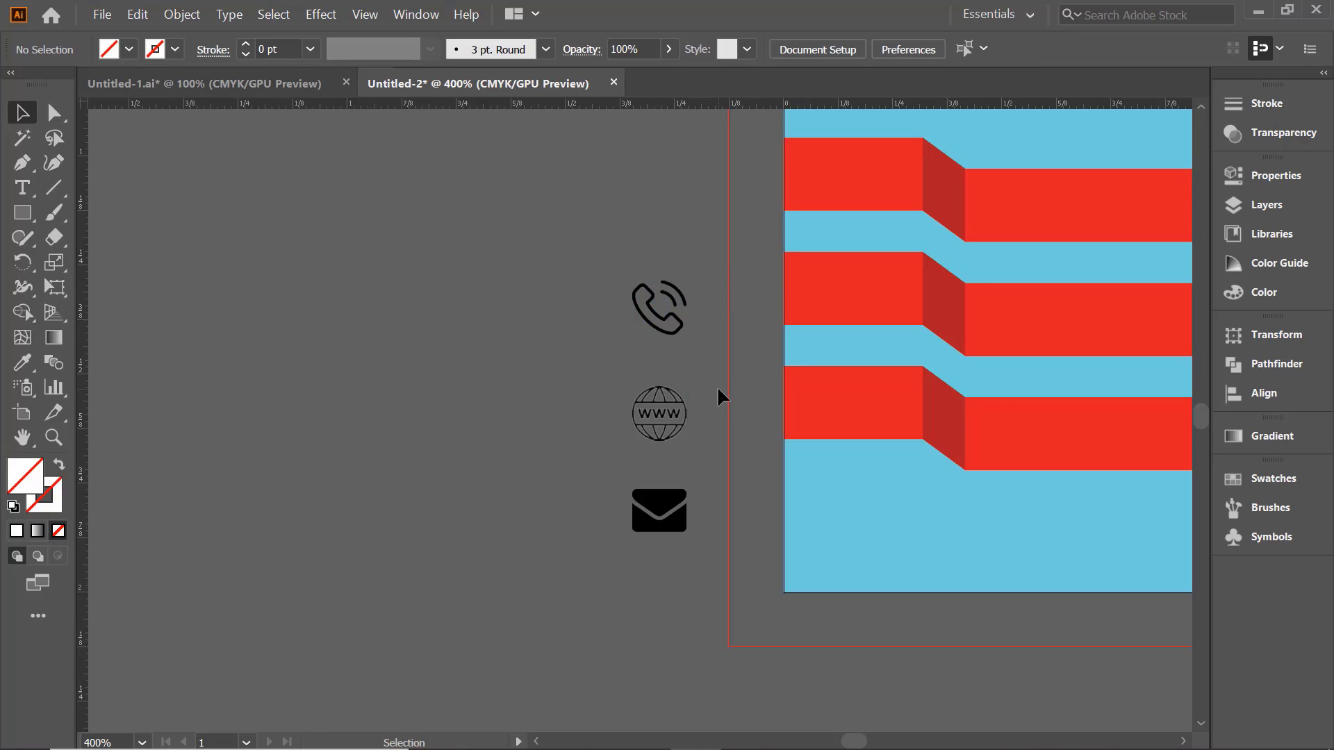
# Move the phone, globe and envelope icons together onto the short left segments of the three ribbons, one icon per ribbon.
pyautogui.click(656, 532)
pyautogui.hotkey('ctrl', 'shift', 'a')
pyautogui.scroll(3, 657, 428)
pyautogui.scroll(-3, 657, 438)
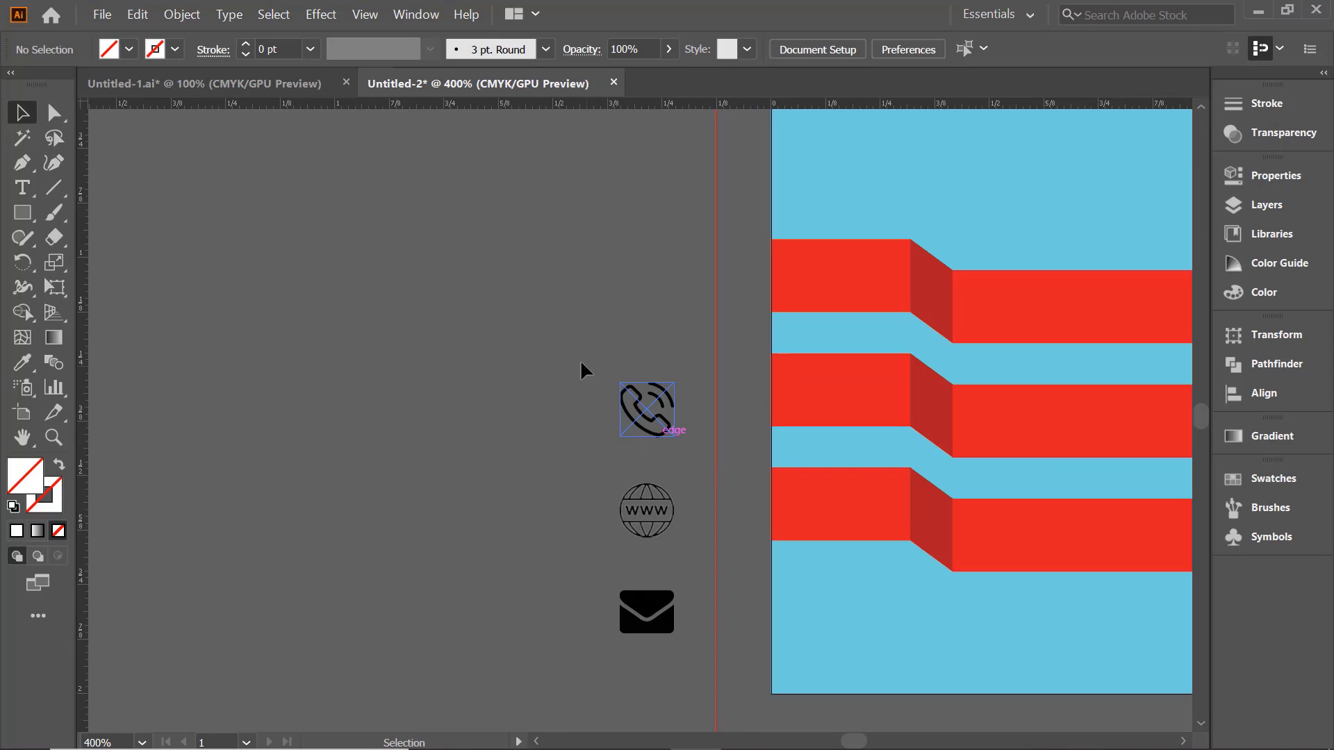
pyautogui.moveTo(581, 364); pyautogui.dragTo(838, 505)
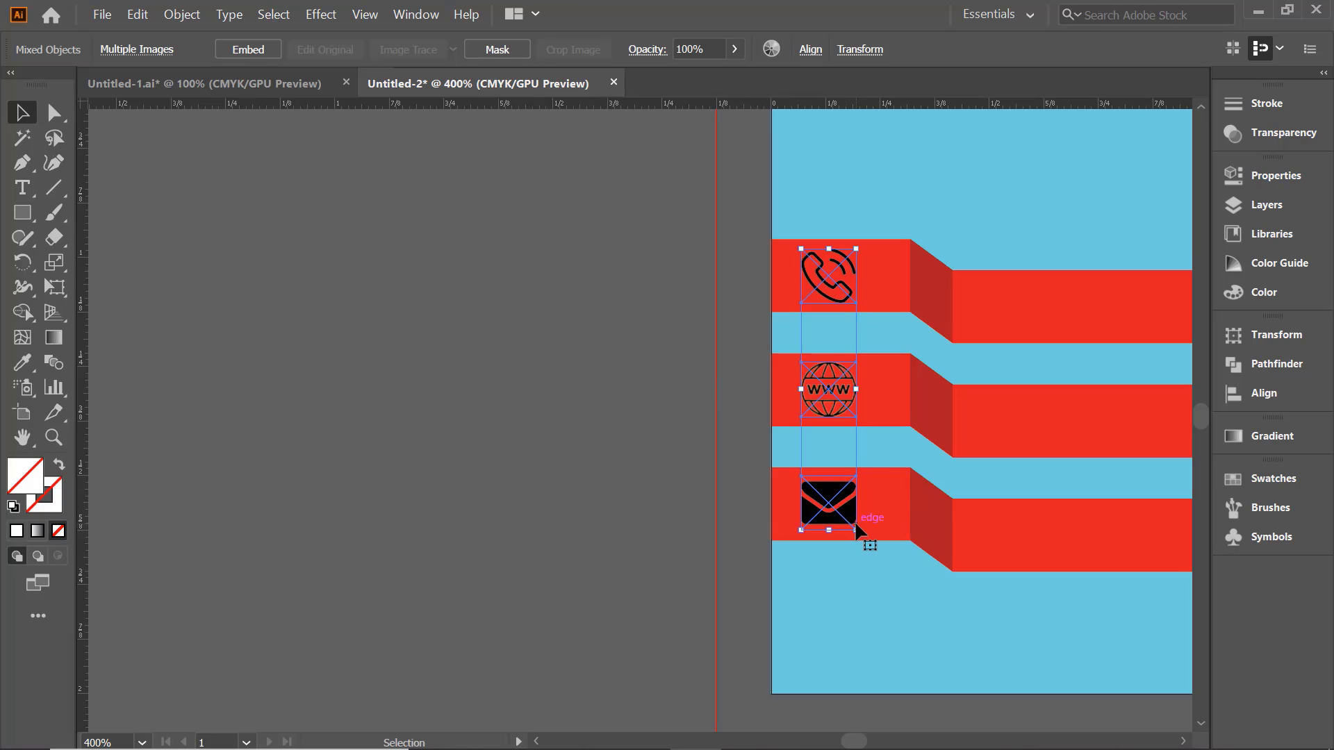
pyautogui.press('Right')
pyautogui.press('Right')
pyautogui.click(835, 603)
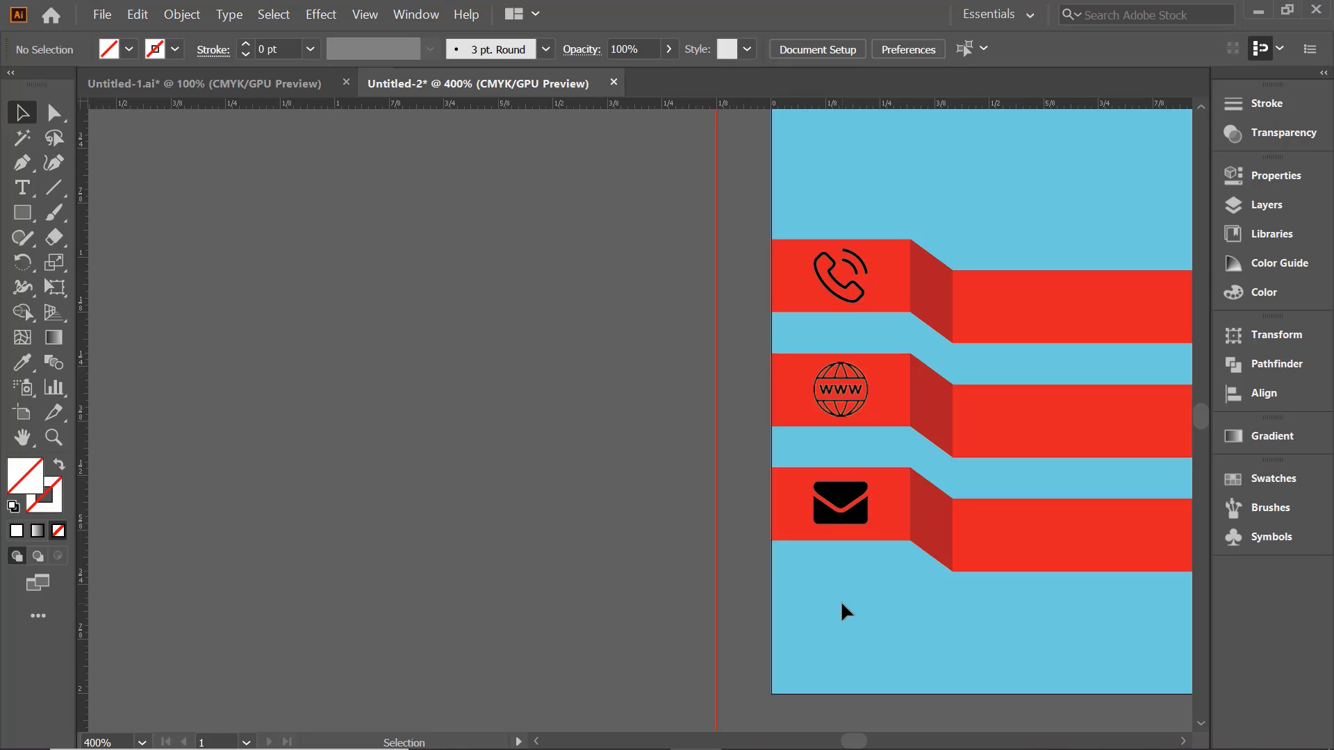
# Draw a circle about 0.17 in wide with a light blue fill over the phone icon, fitted to the ribbon's height.
pyautogui.rightClick(374, 239)
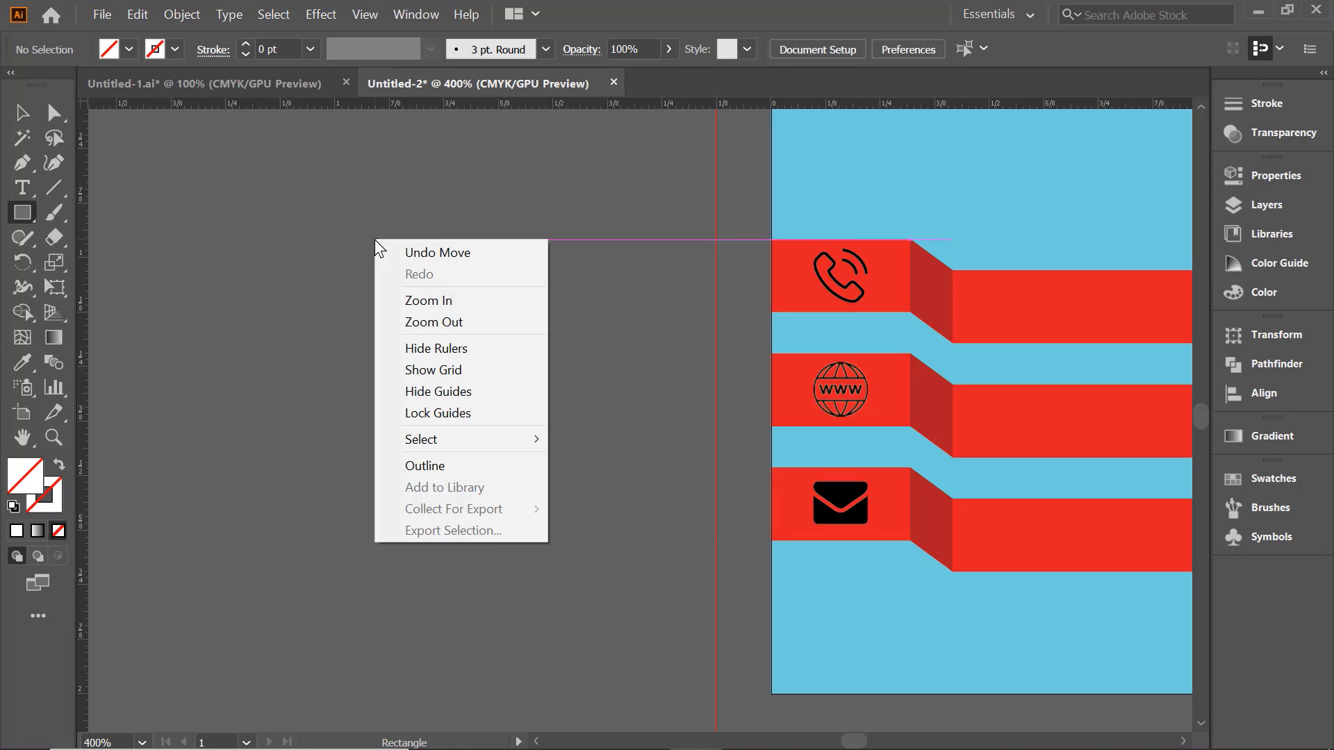
pyautogui.click(31, 206)
pyautogui.moveTo(30, 212); pyautogui.dragTo(117, 269)
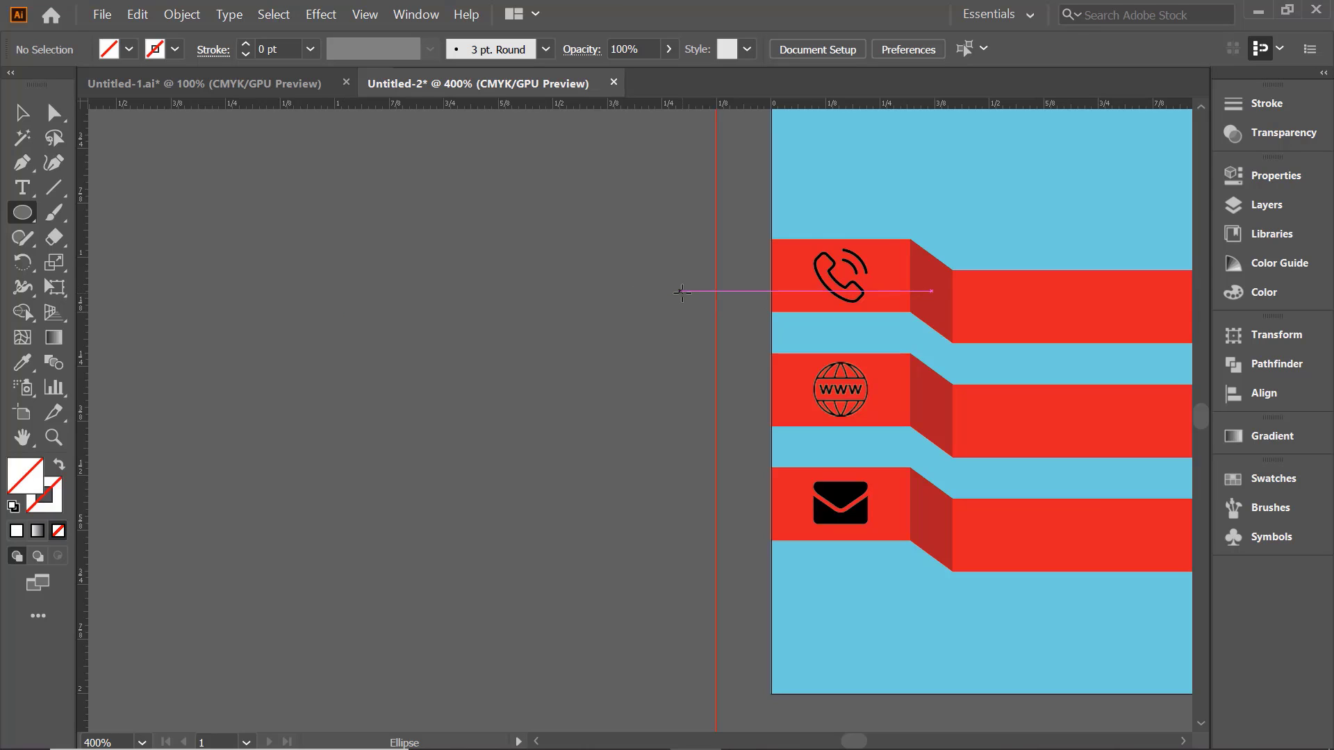
pyautogui.moveTo(802, 245); pyautogui.dragTo(875, 317)
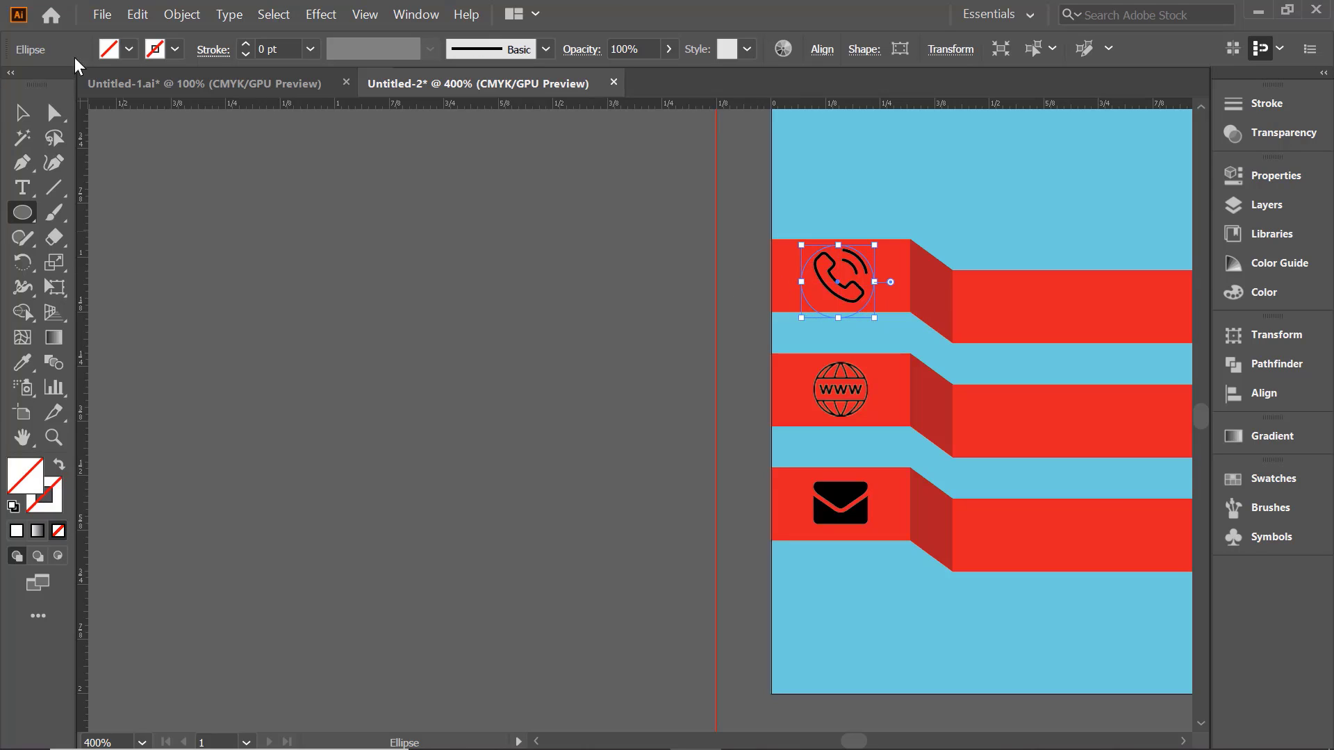
pyautogui.click(130, 48)
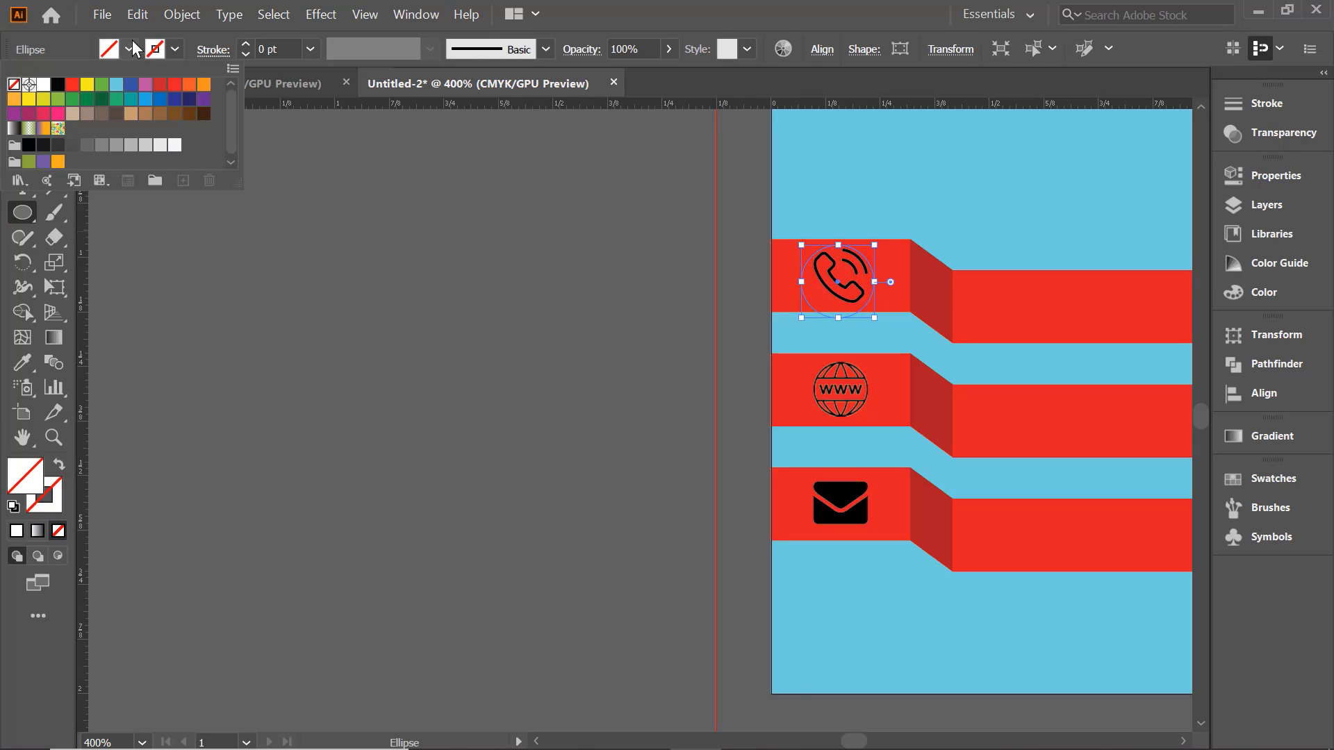
pyautogui.click(116, 84)
pyautogui.press('Escape')
pyautogui.press('v')
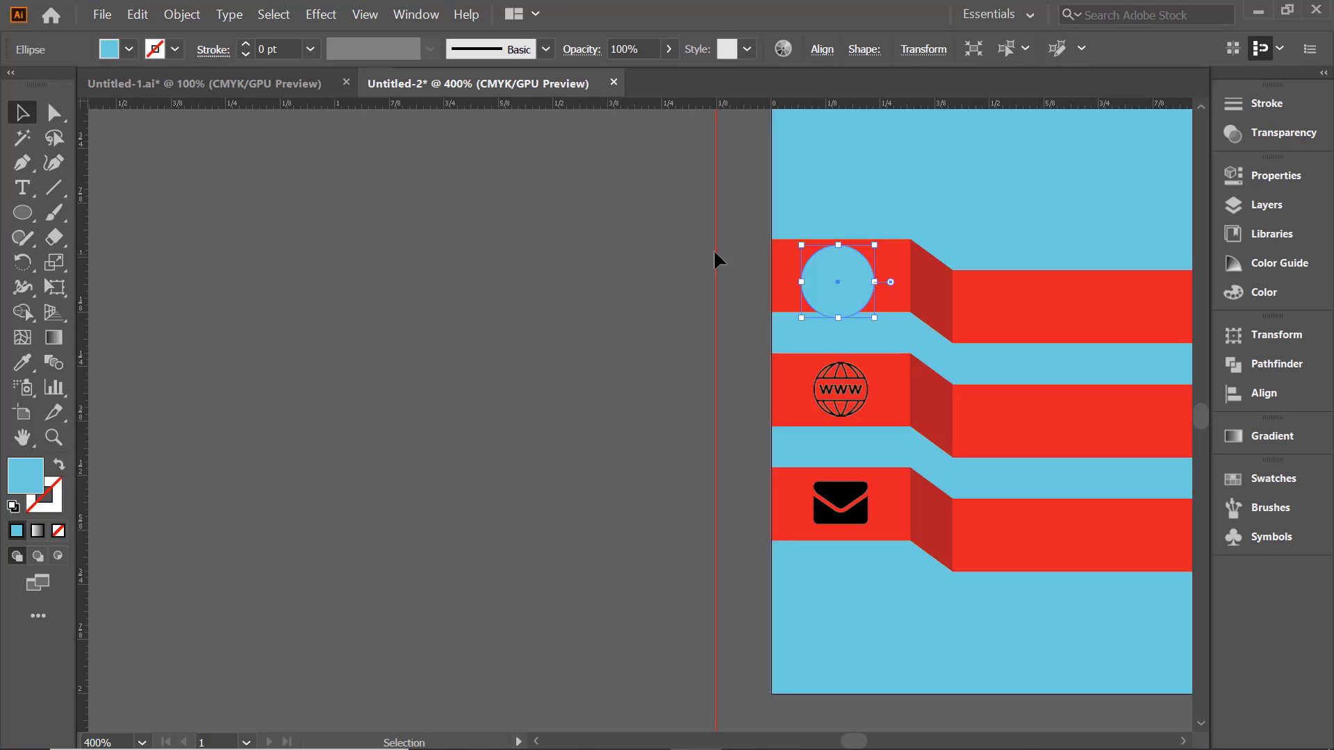
pyautogui.moveTo(831, 305); pyautogui.dragTo(837, 298)
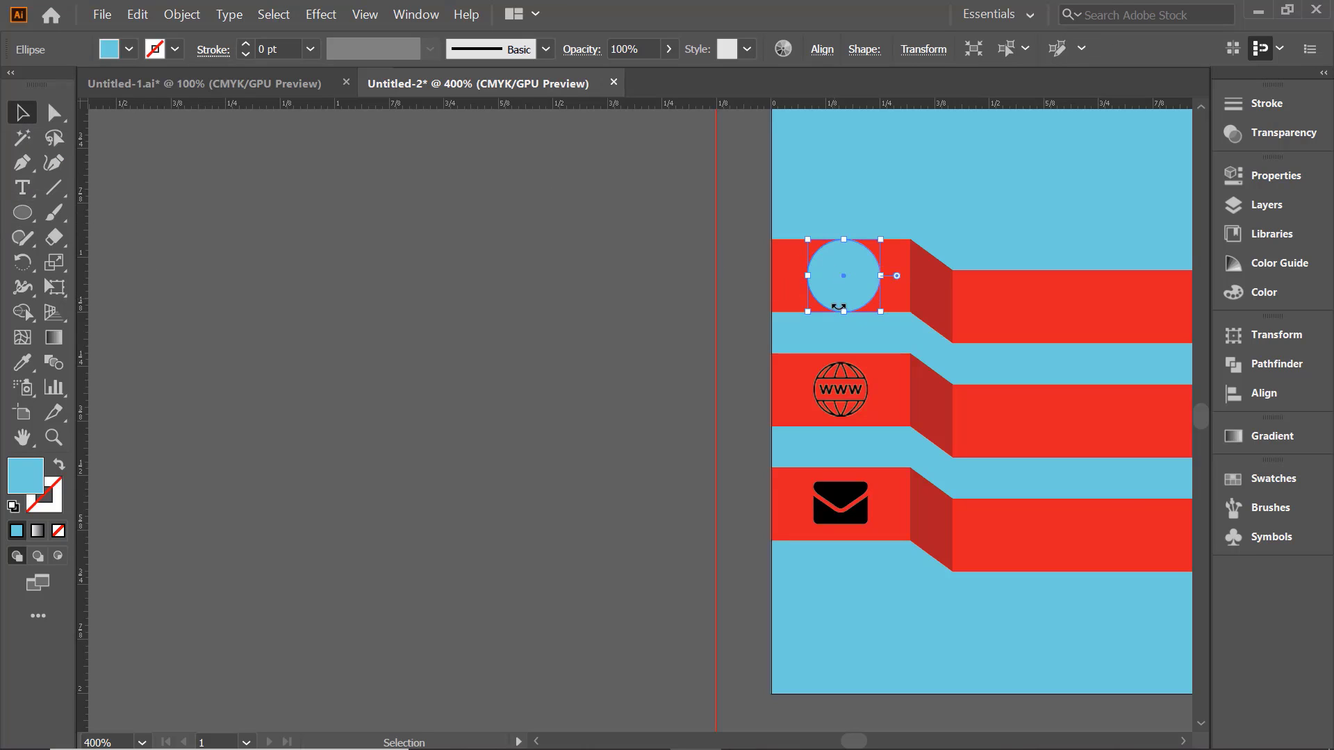
pyautogui.press('Left')
# Try sending the blue circle to the back of the stacking order and bring it to the front again.
pyautogui.rightClick(850, 287)
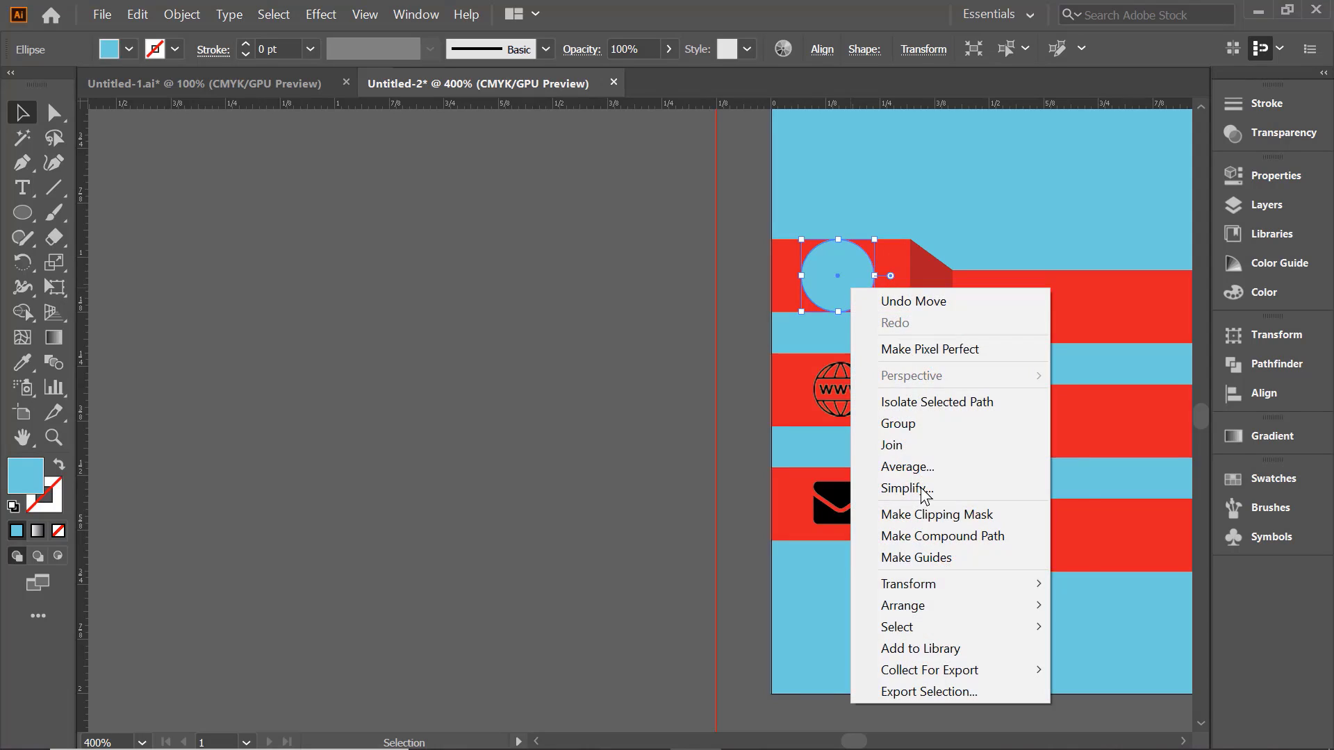
pyautogui.moveTo(951, 606)
pyautogui.click(1080, 672)
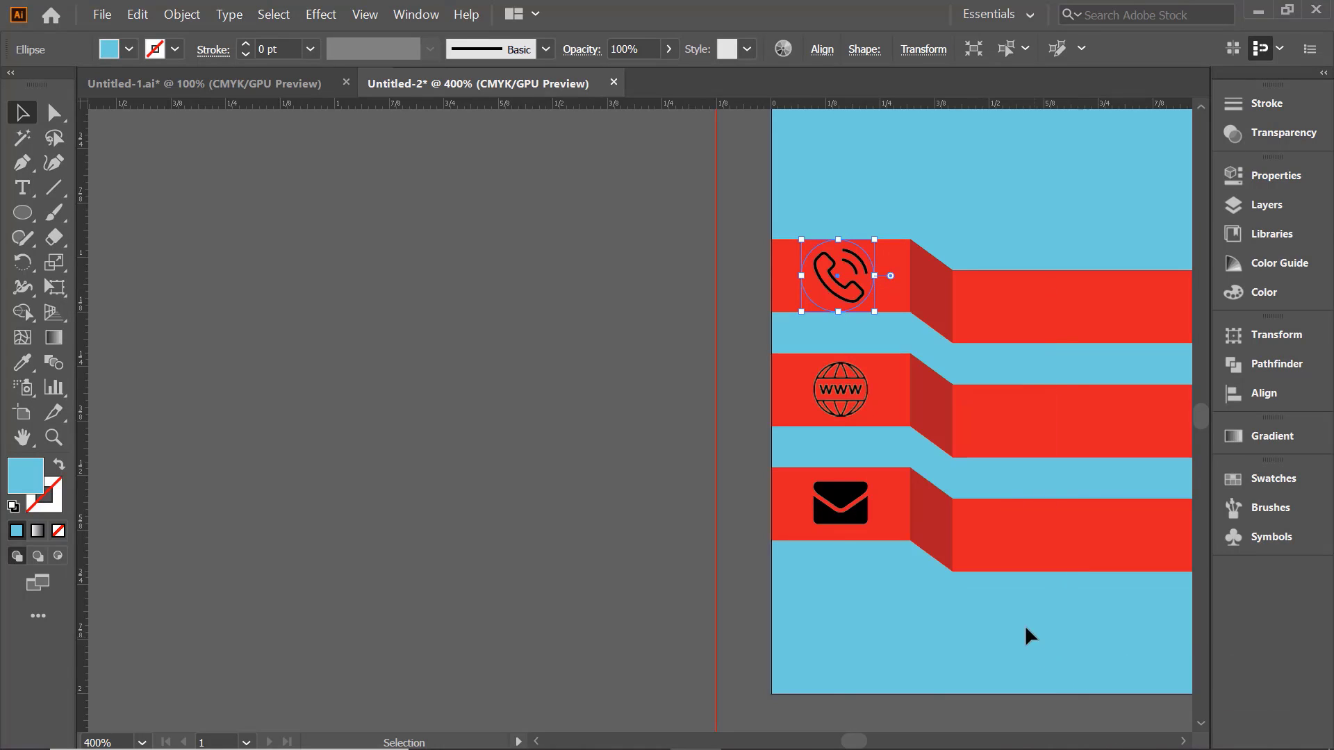
pyautogui.rightClick(821, 309)
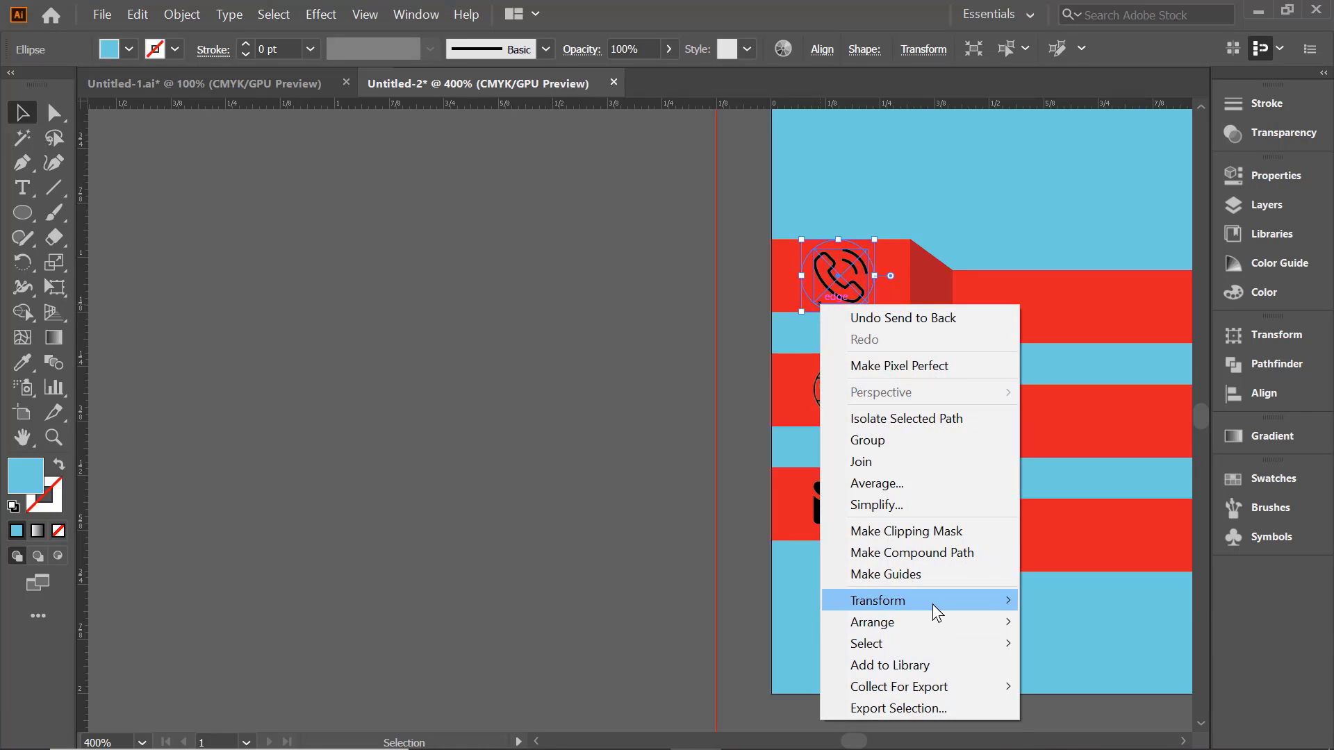
pyautogui.moveTo(940, 603)
pyautogui.click(1045, 623)
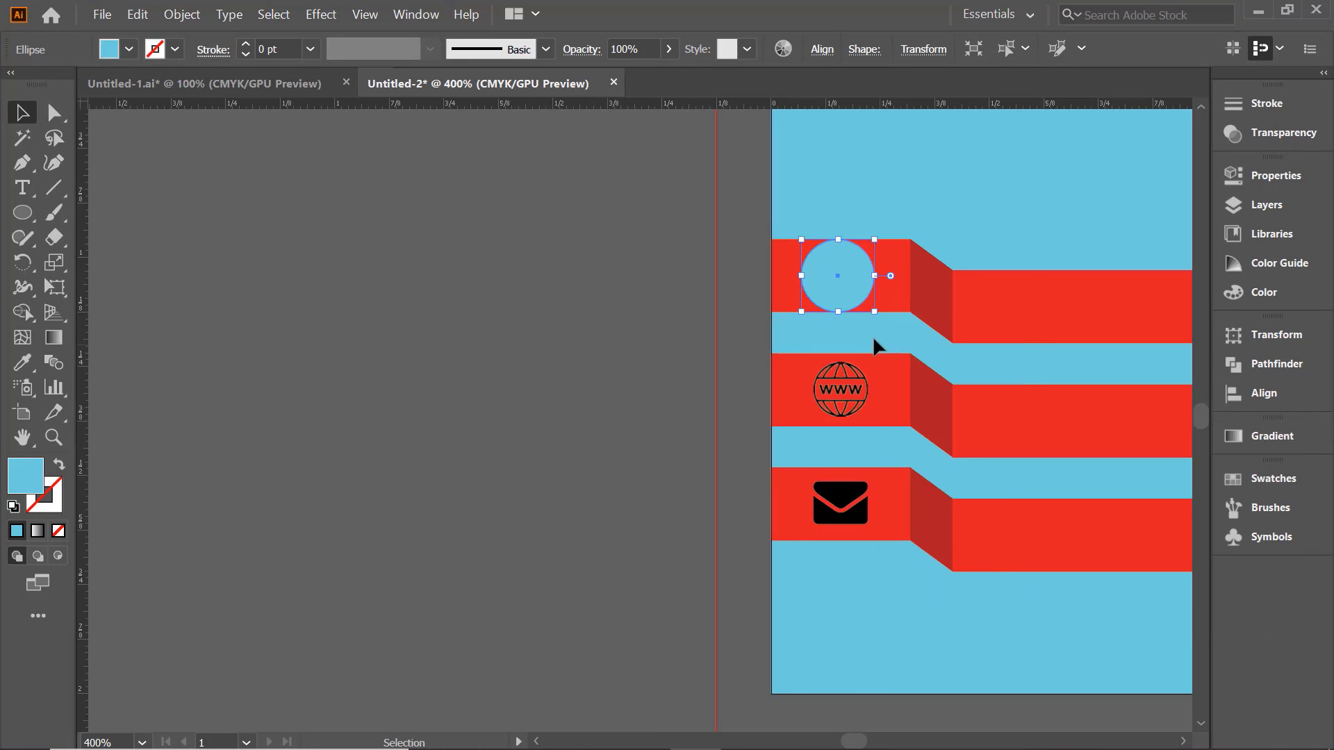
# Bring the phone icon in front of the blue circle and center the two on each other.
pyautogui.moveTo(830, 287); pyautogui.dragTo(805, 288)
pyautogui.click(863, 298)
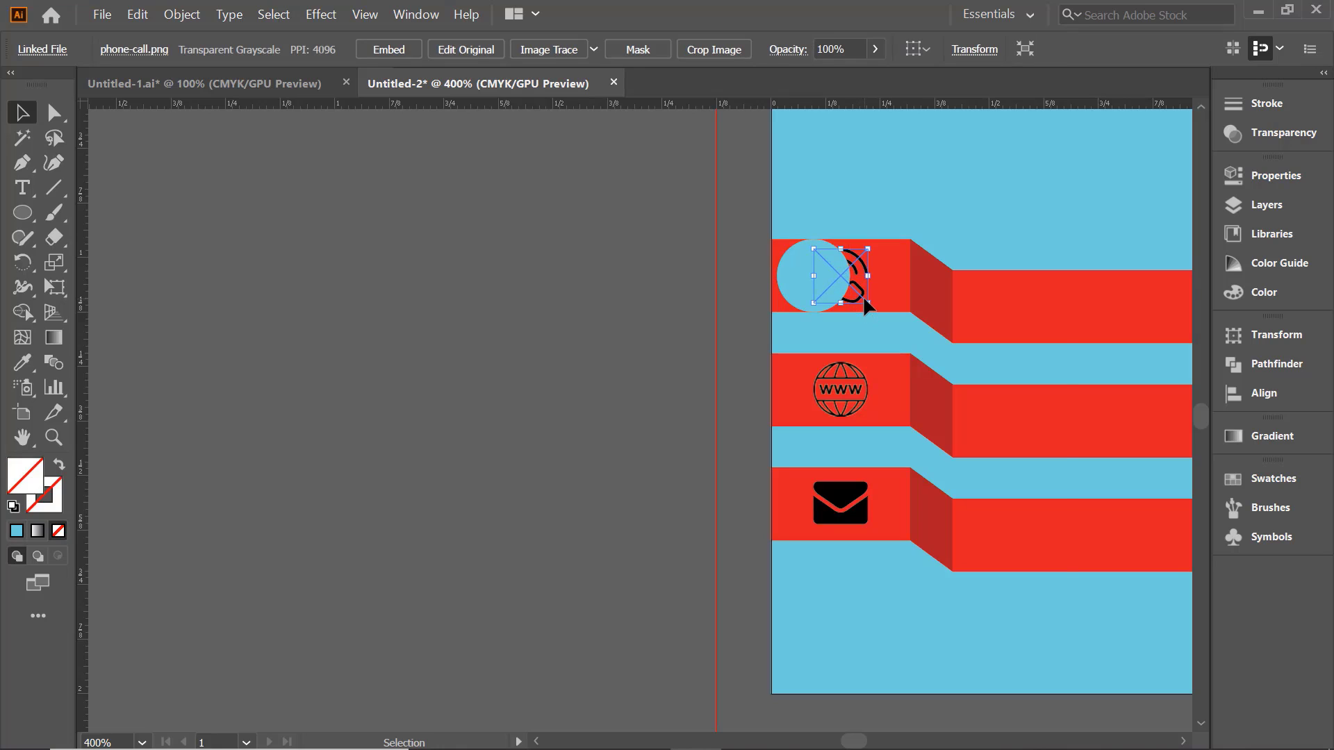
pyautogui.rightClick(864, 299)
pyautogui.moveTo(986, 452)
pyautogui.click(1090, 454)
pyautogui.moveTo(839, 297); pyautogui.dragTo(847, 316)
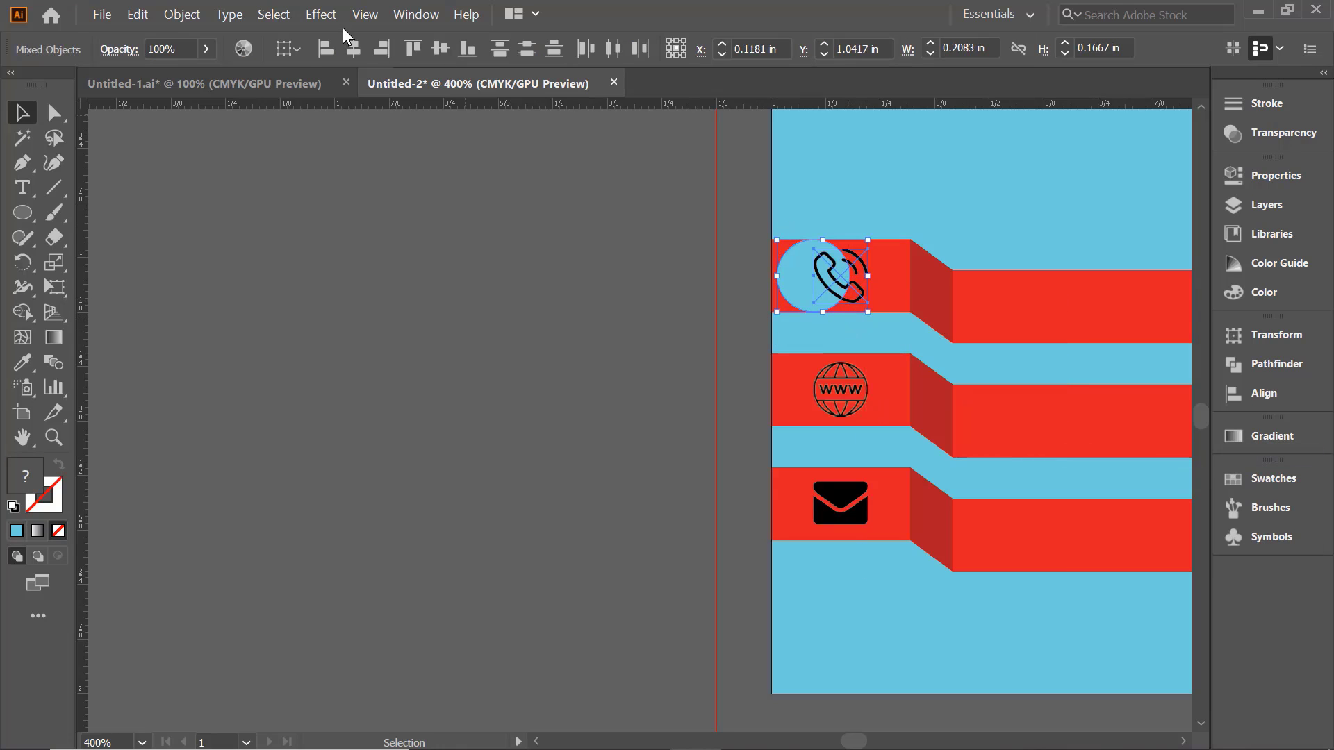
pyautogui.click(354, 48)
# Duplicate the blue circle onto the middle and lowest ribbons, partly overlapping the globe and envelope icons.
pyautogui.click(866, 307)
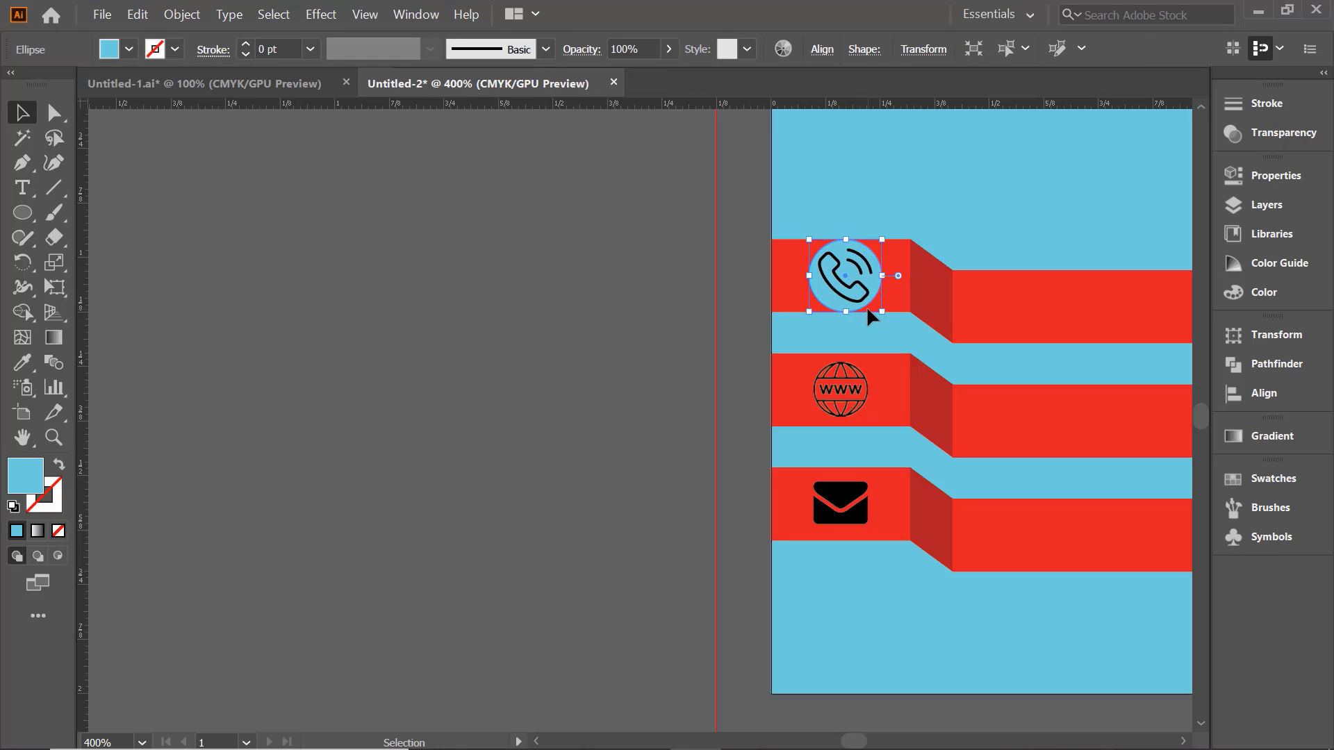
pyautogui.moveTo(864, 307); pyautogui.dragTo(836, 425)
pyautogui.moveTo(832, 412); pyautogui.dragTo(822, 510)
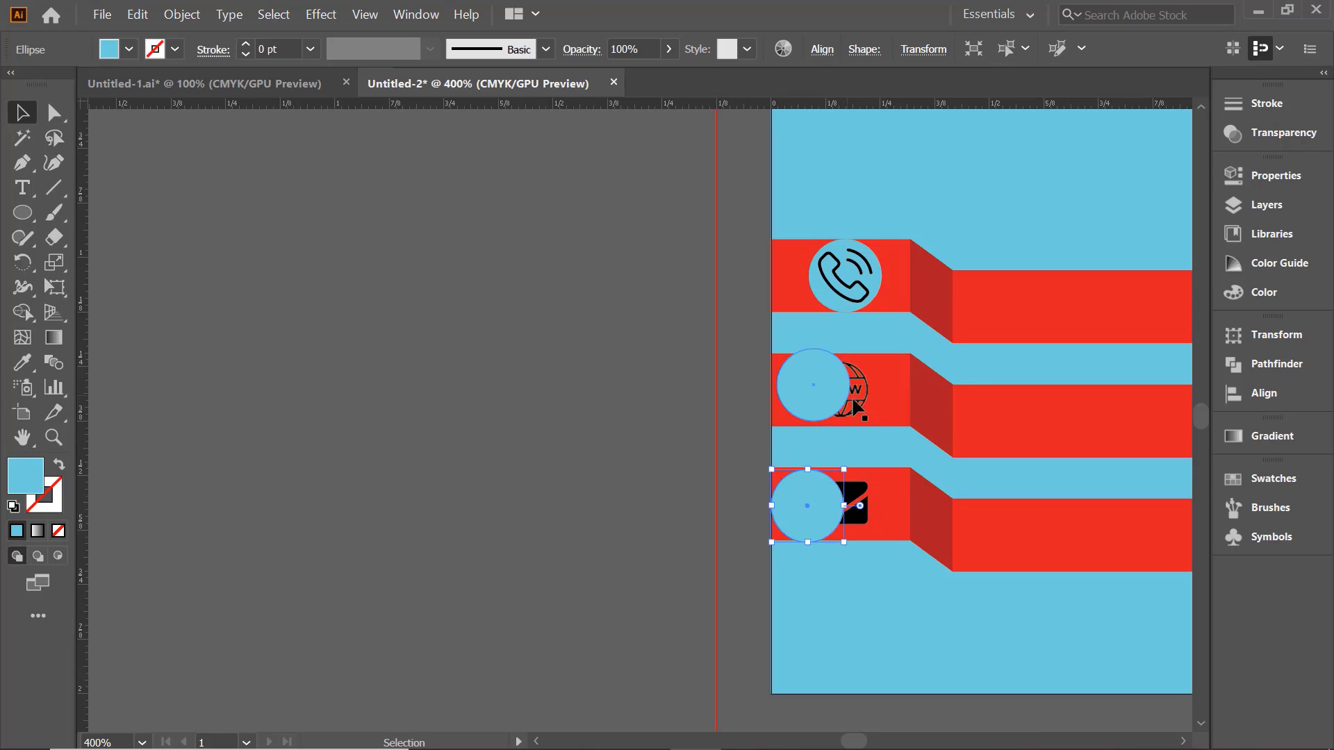
pyautogui.hotkey('ctrl', 'shift', 'a')
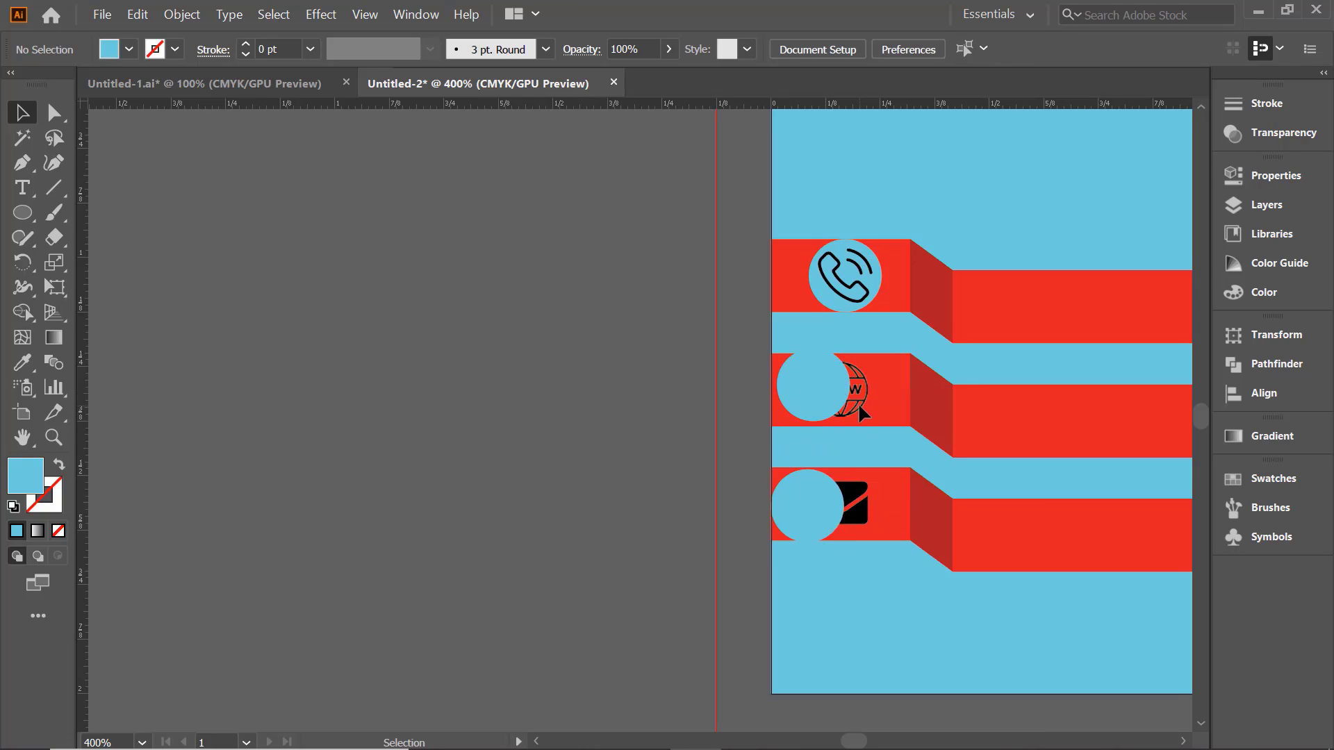
# Bring the WWW globe and envelope icons in front of their blue circles.
pyautogui.click(868, 404)
pyautogui.rightClick(868, 404)
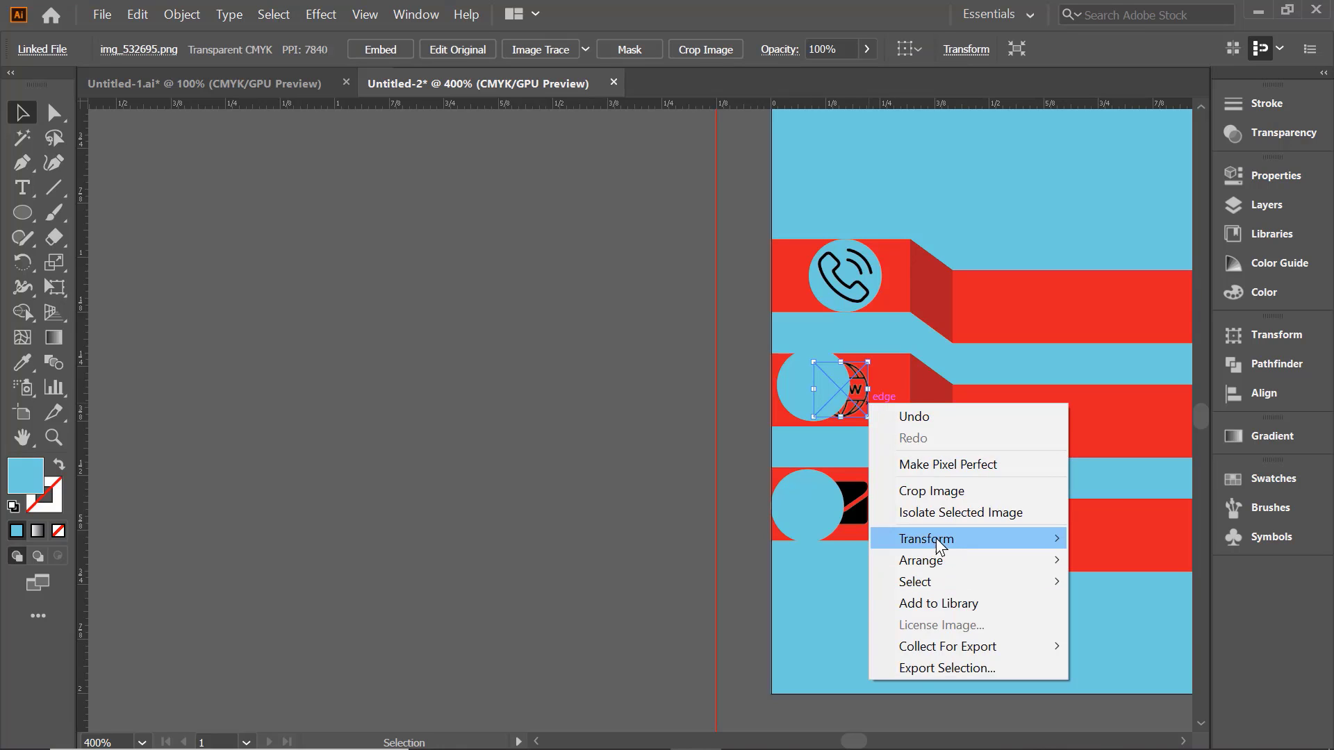
pyautogui.moveTo(939, 560)
pyautogui.click(1121, 560)
pyautogui.click(849, 523)
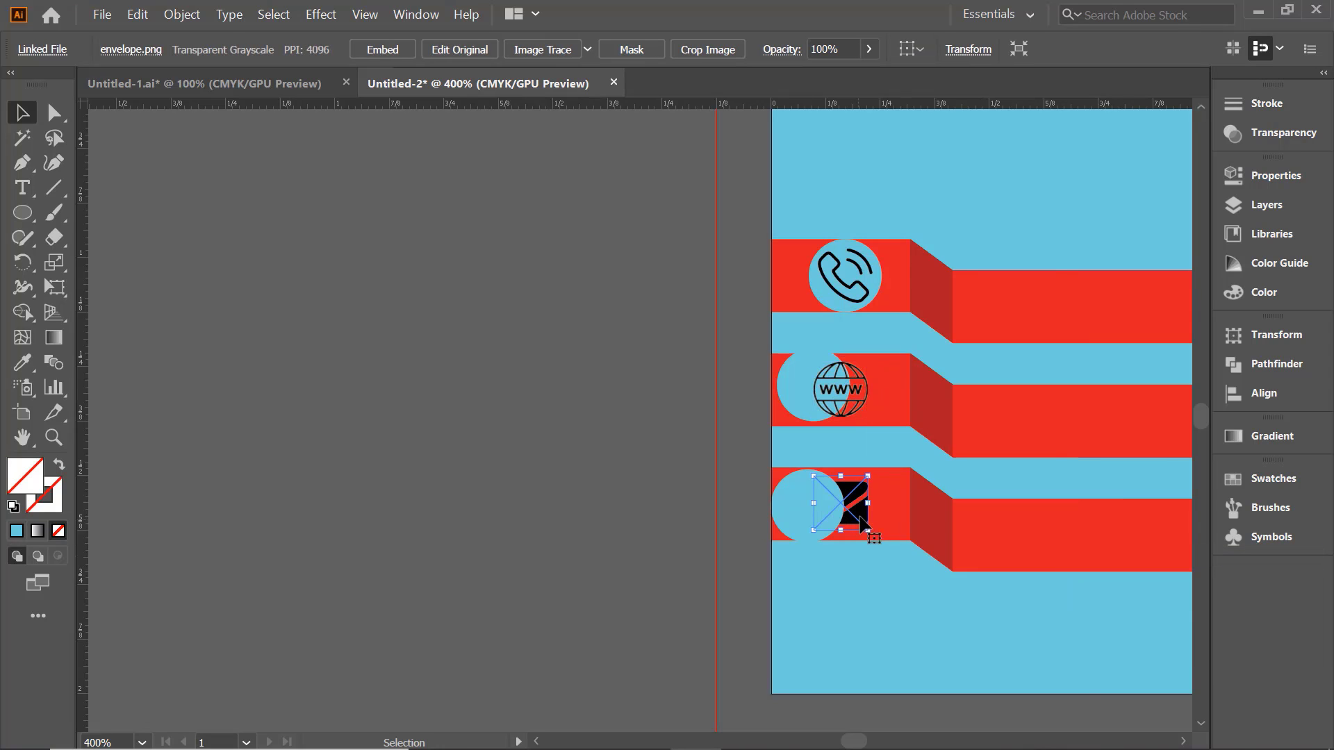
pyautogui.rightClick(860, 517)
pyautogui.moveTo(931, 385)
pyautogui.click(1111, 385)
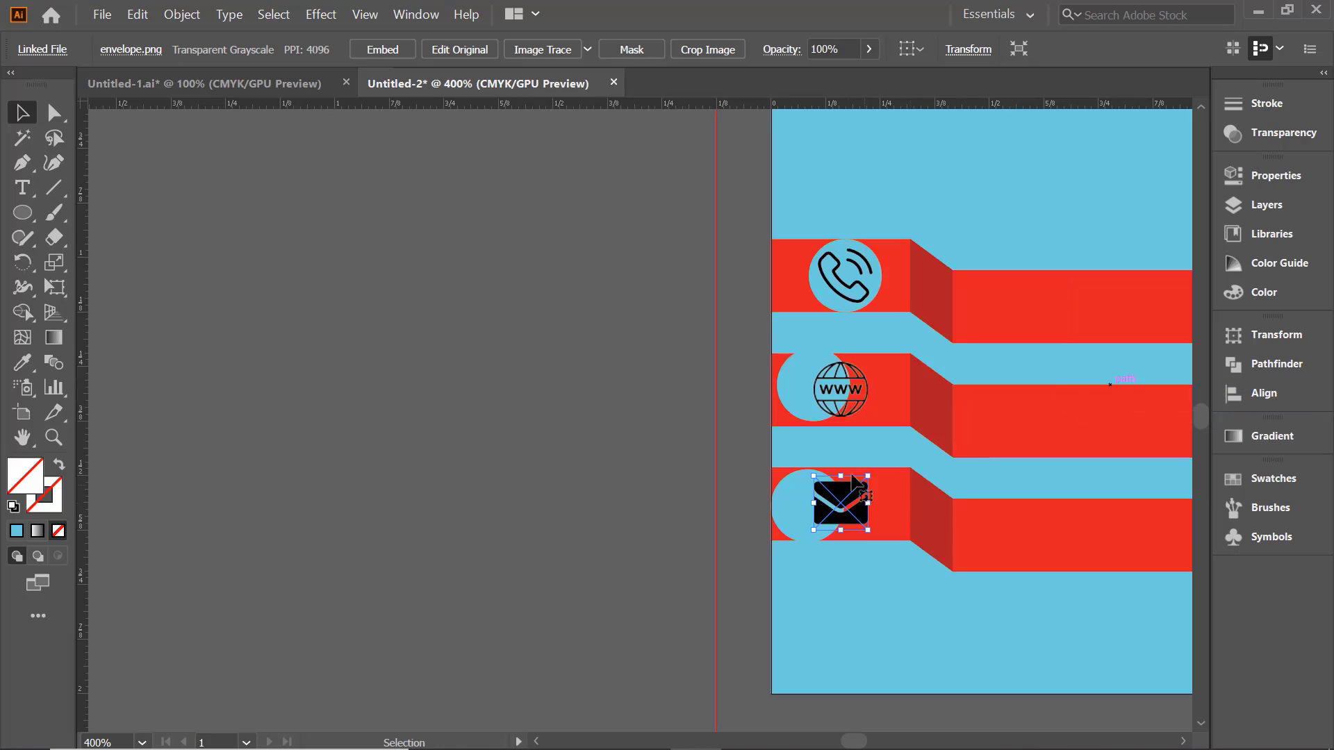
# Center the WWW globe and the envelope on their own blue circles.
pyautogui.moveTo(748, 353); pyautogui.dragTo(869, 412)
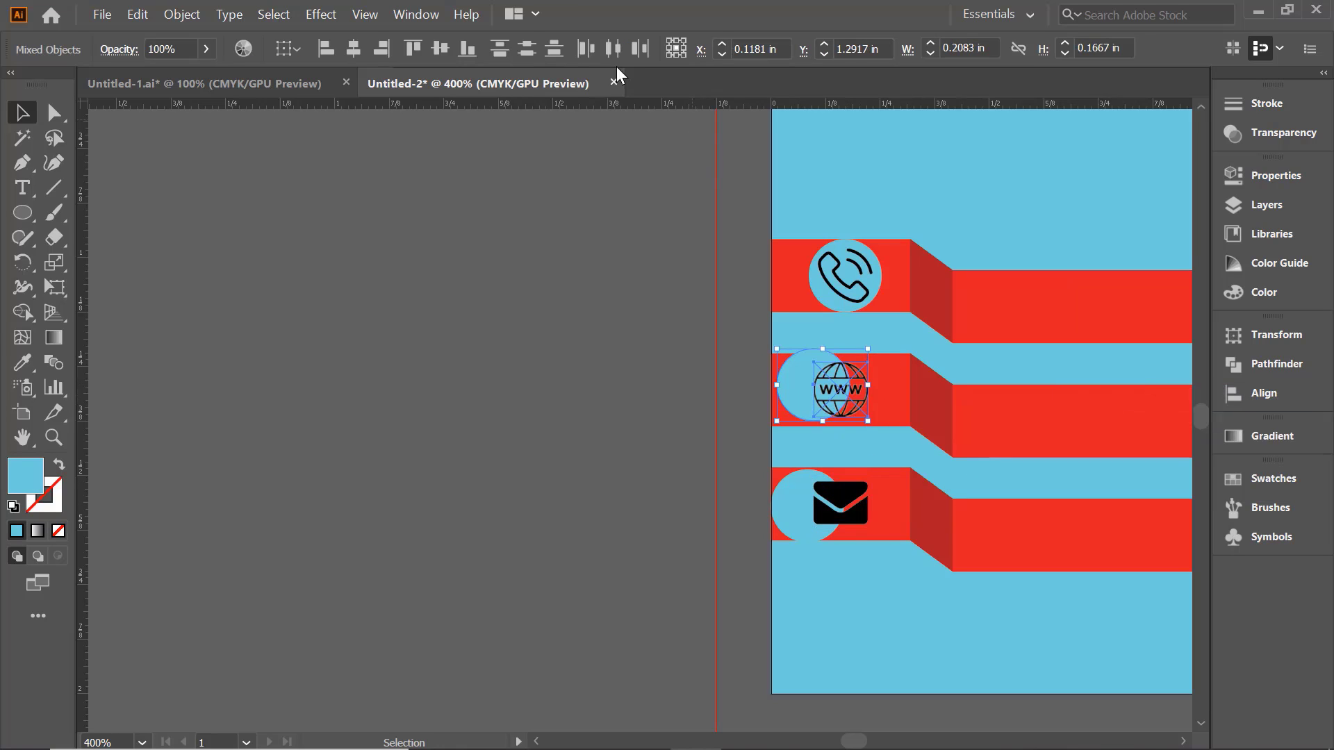
pyautogui.click(353, 48)
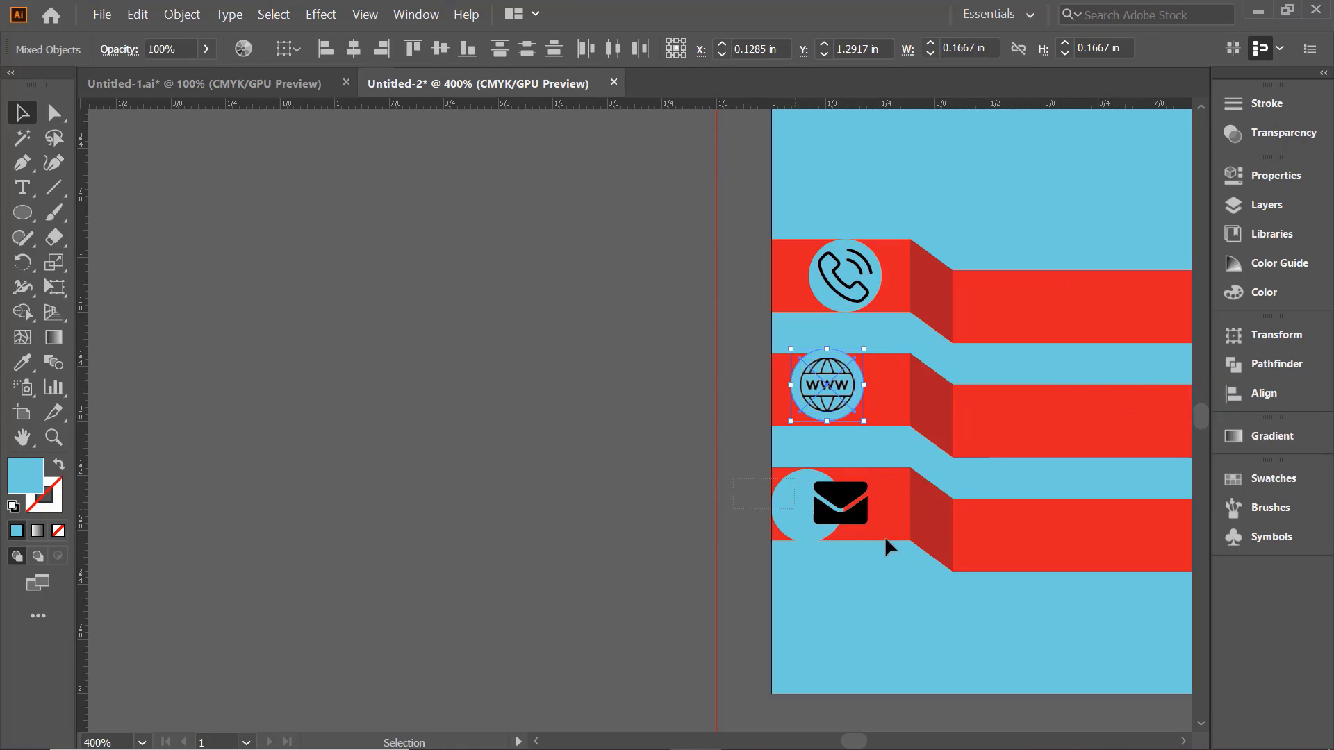
pyautogui.moveTo(886, 536); pyautogui.dragTo(799, 487)
pyautogui.click(354, 48)
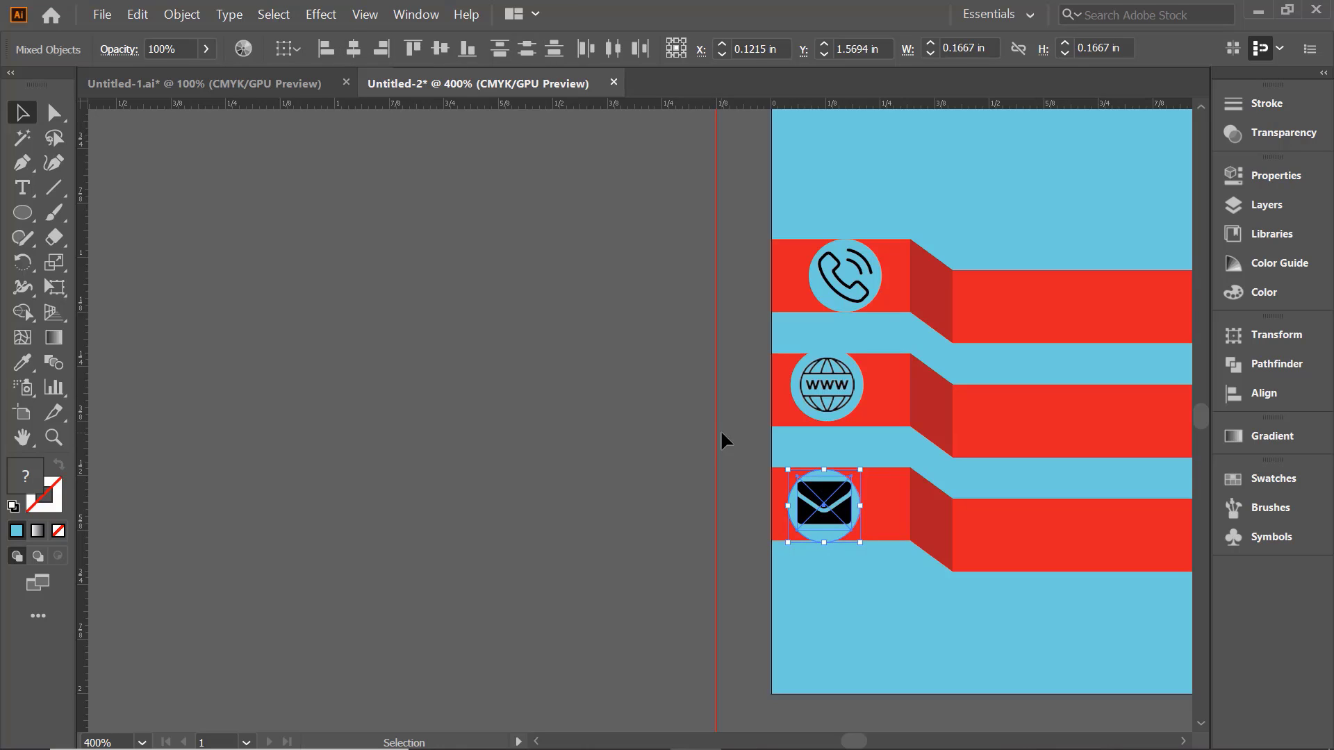
# Align all three circled icons to a common horizontal center so they form one vertical column.
pyautogui.moveTo(769, 224); pyautogui.dragTo(894, 557)
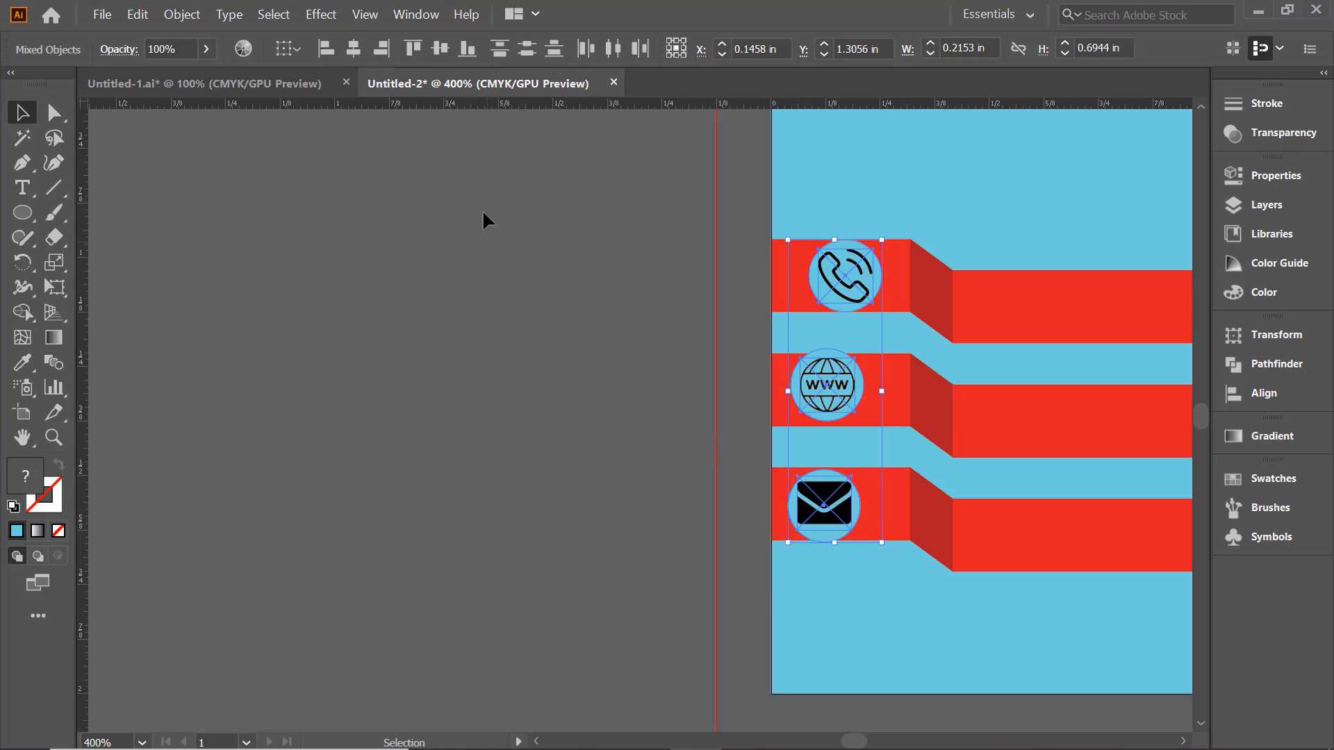
pyautogui.click(354, 48)
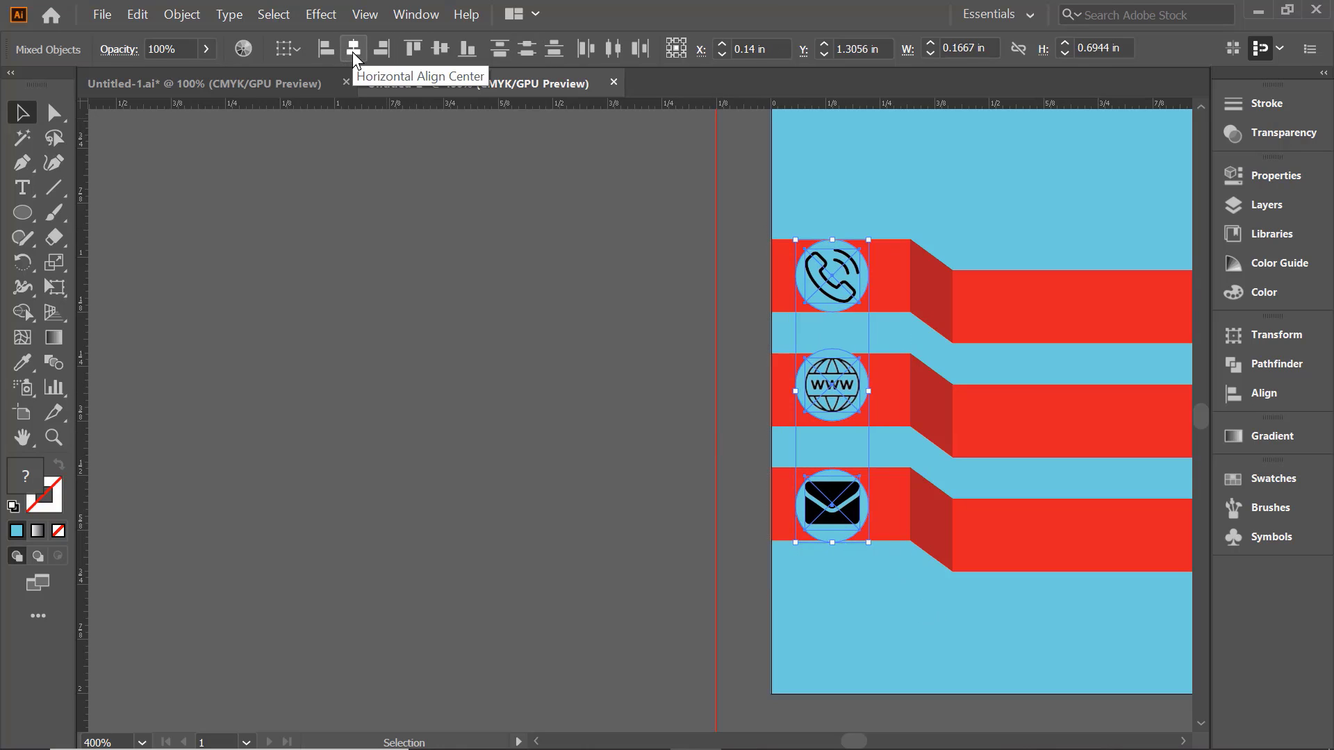
pyautogui.click(538, 305)
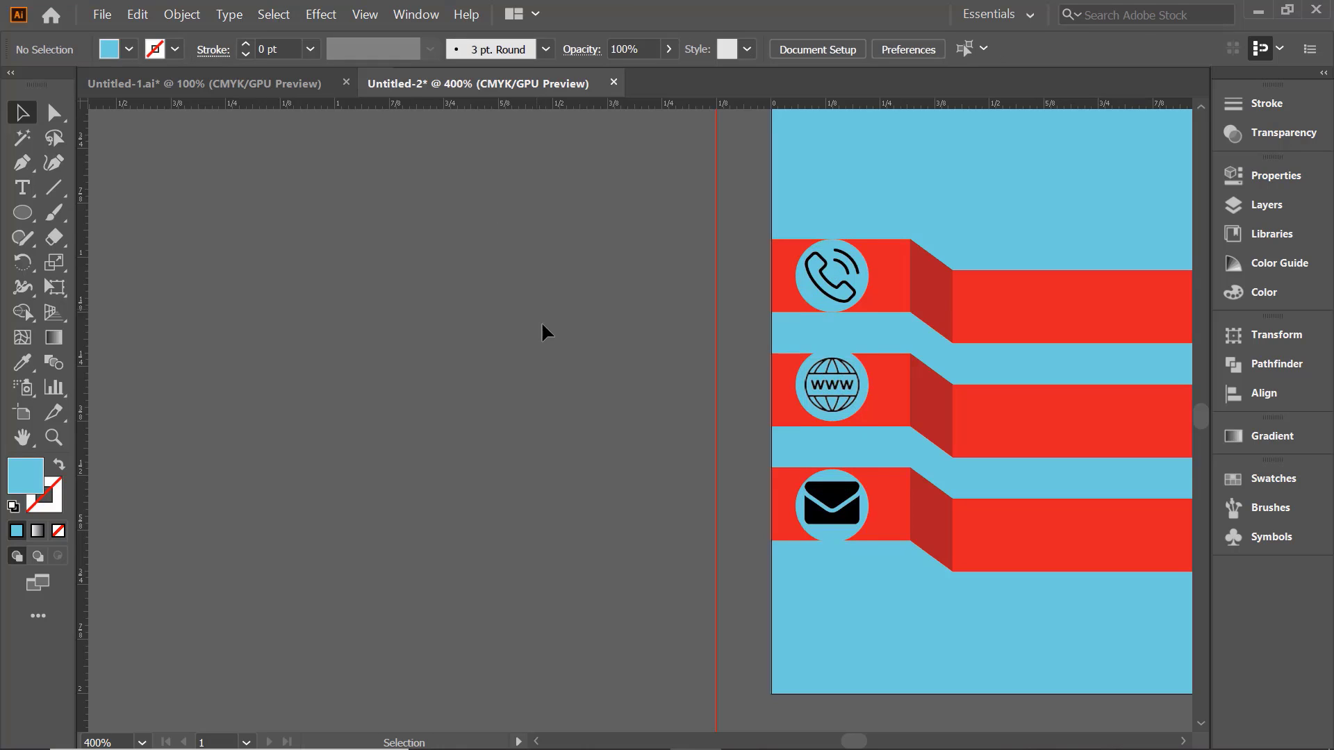
# Group each of the phone, globe and envelope icons with its blue circle.
pyautogui.moveTo(831, 219); pyautogui.dragTo(867, 282)
pyautogui.rightClick(867, 282)
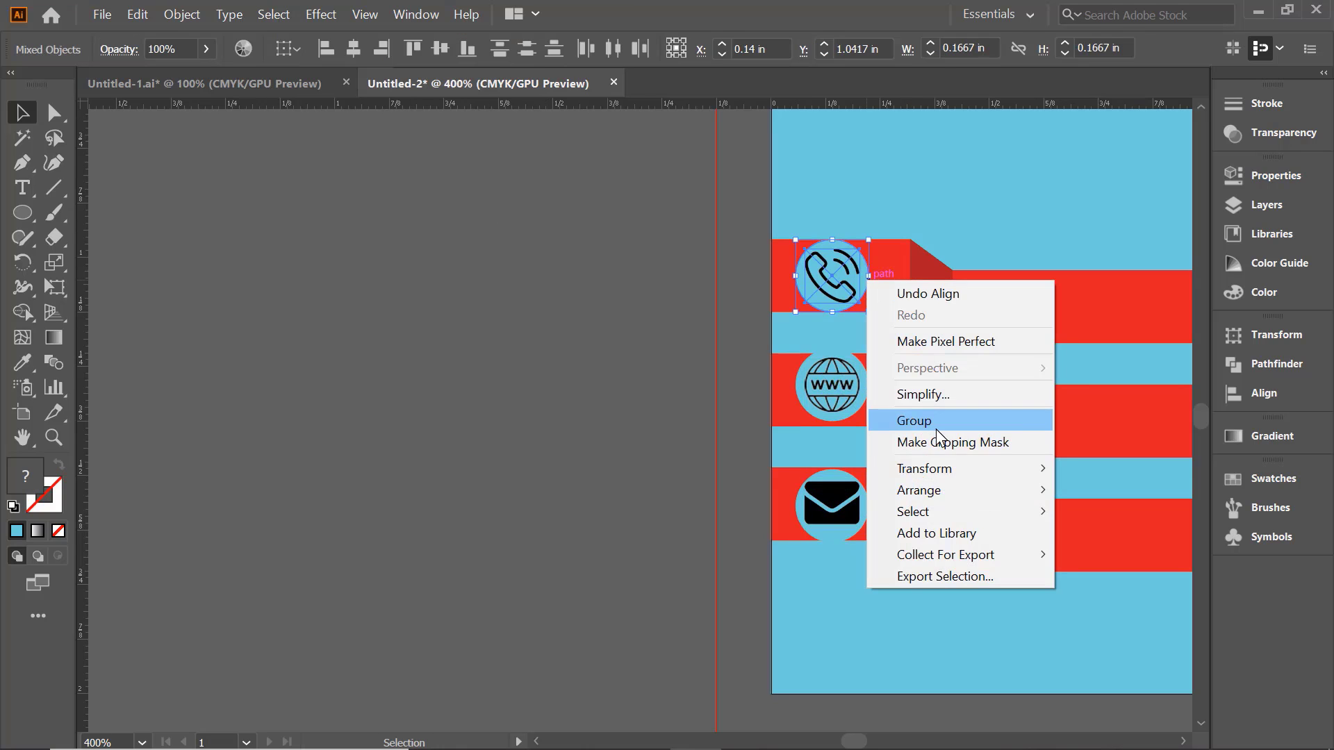
pyautogui.click(910, 419)
pyautogui.moveTo(798, 375); pyautogui.dragTo(840, 403)
pyautogui.rightClick(838, 403)
pyautogui.click(889, 540)
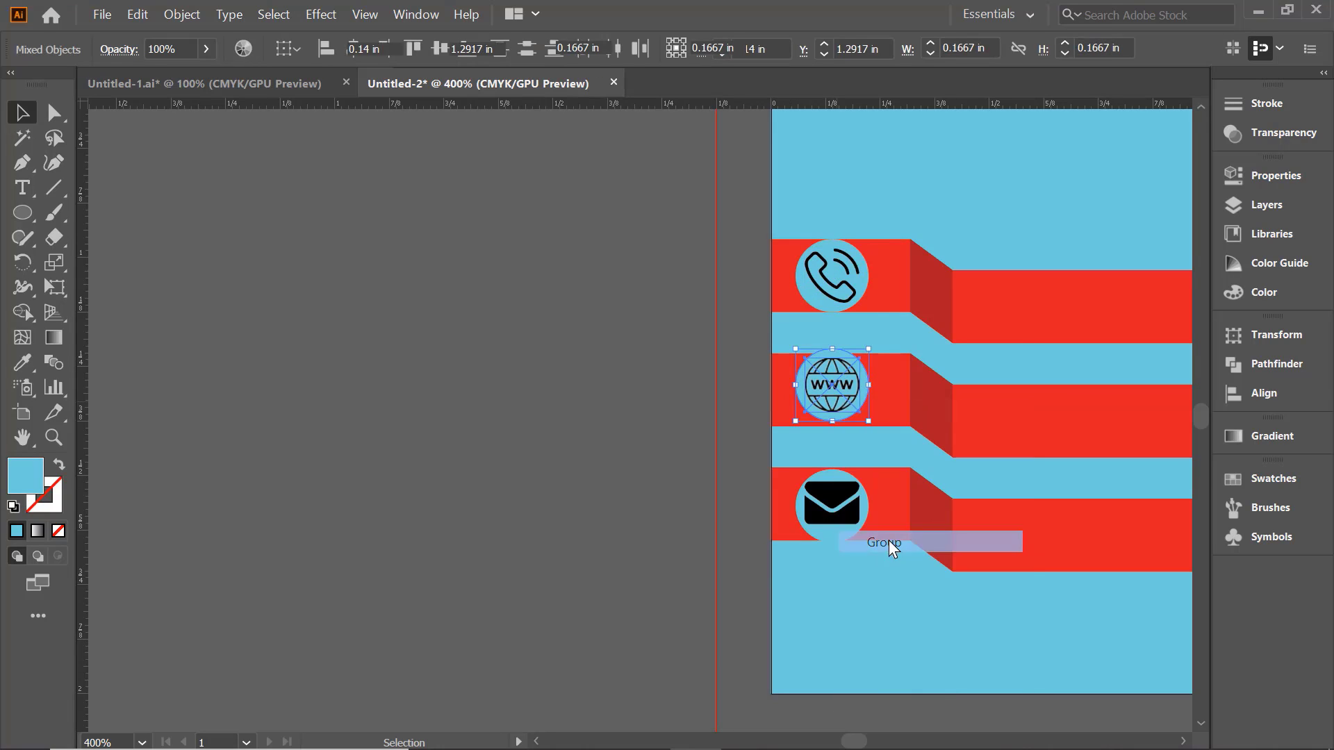
pyautogui.moveTo(834, 514); pyautogui.dragTo(853, 511)
pyautogui.rightClick(853, 511)
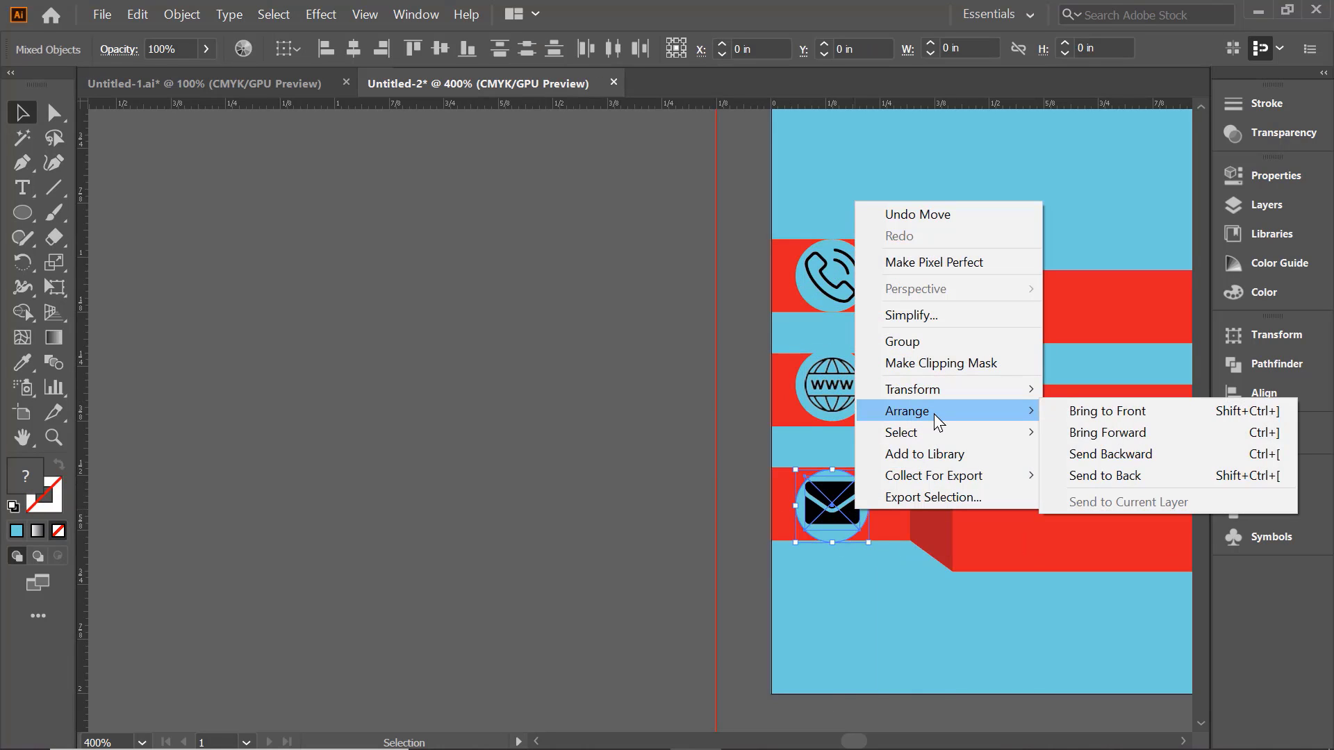
pyautogui.click(943, 342)
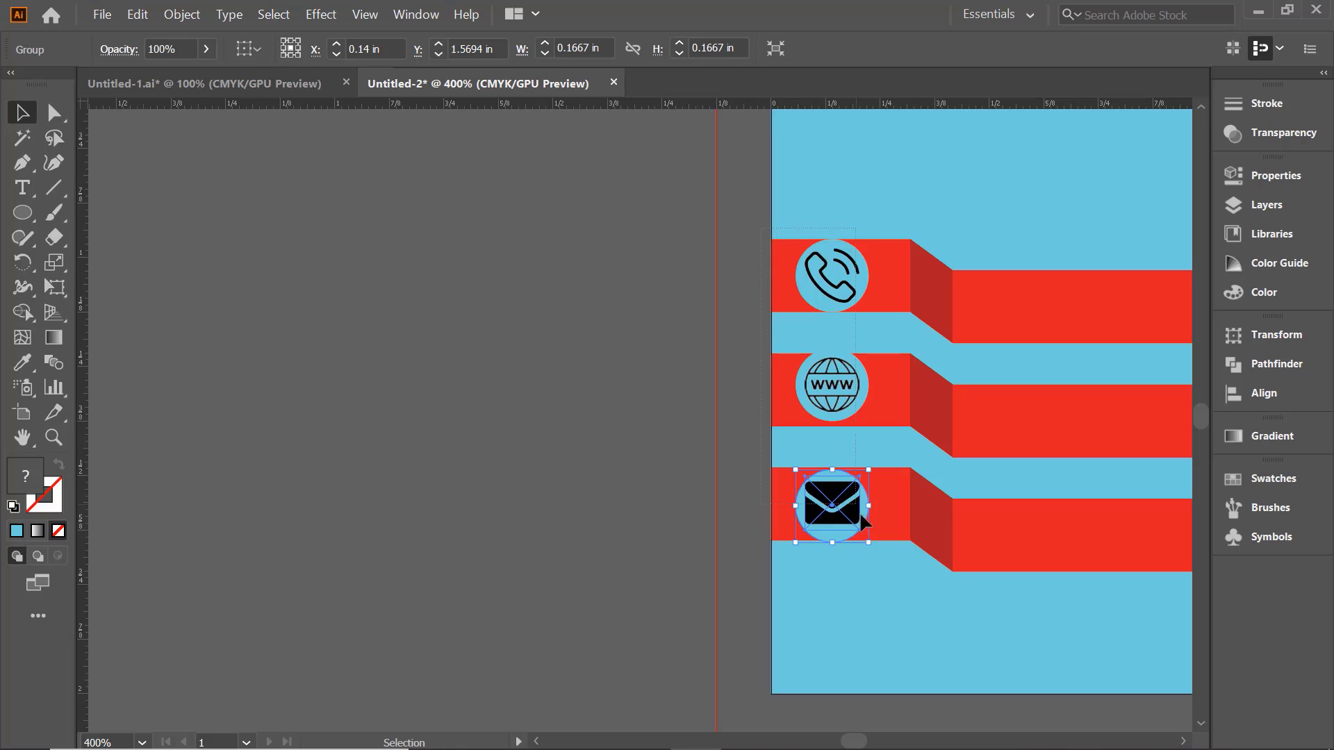
# Shift the three circled icon groups slightly to the right and distribute them evenly by their vertical centers.
pyautogui.moveTo(860, 514)
pyautogui.mouseDown()
pyautogui.moveTo(868, 543)
pyautogui.moveTo(857, 515)
pyautogui.mouseUp()
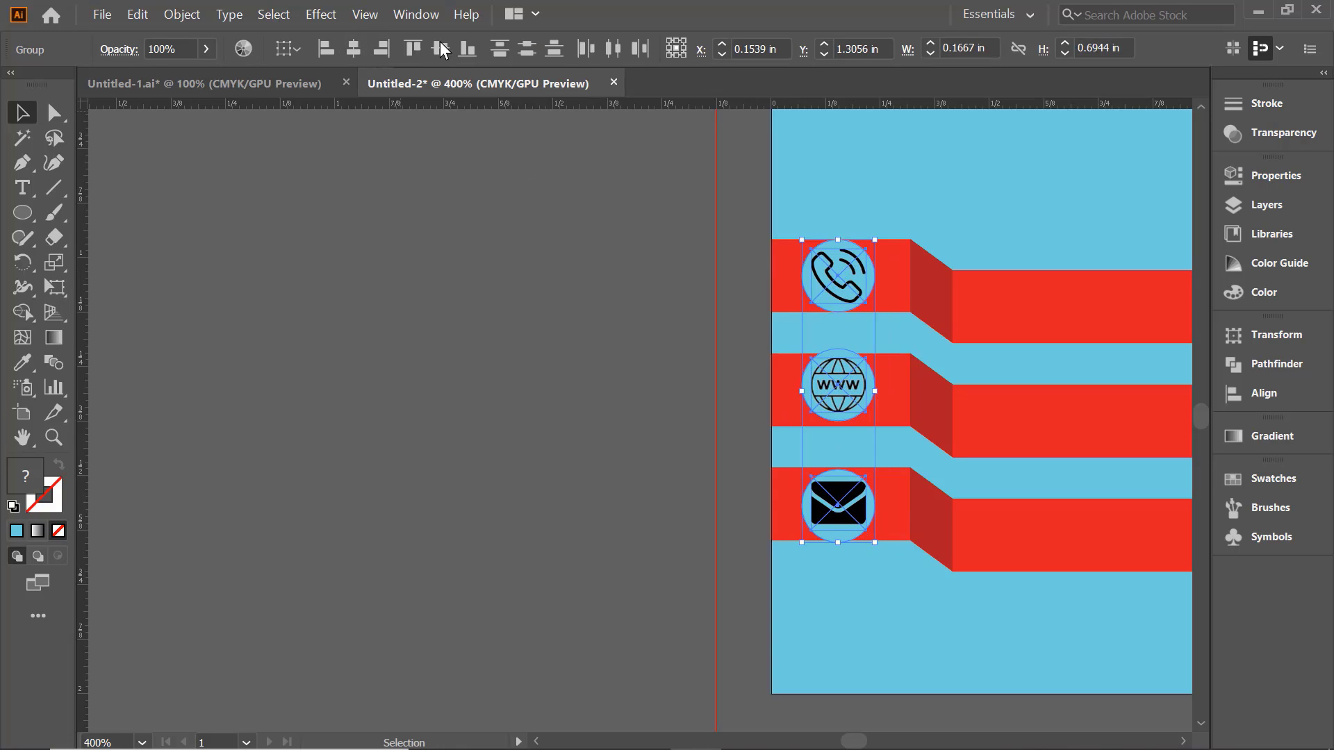
pyautogui.click(528, 50)
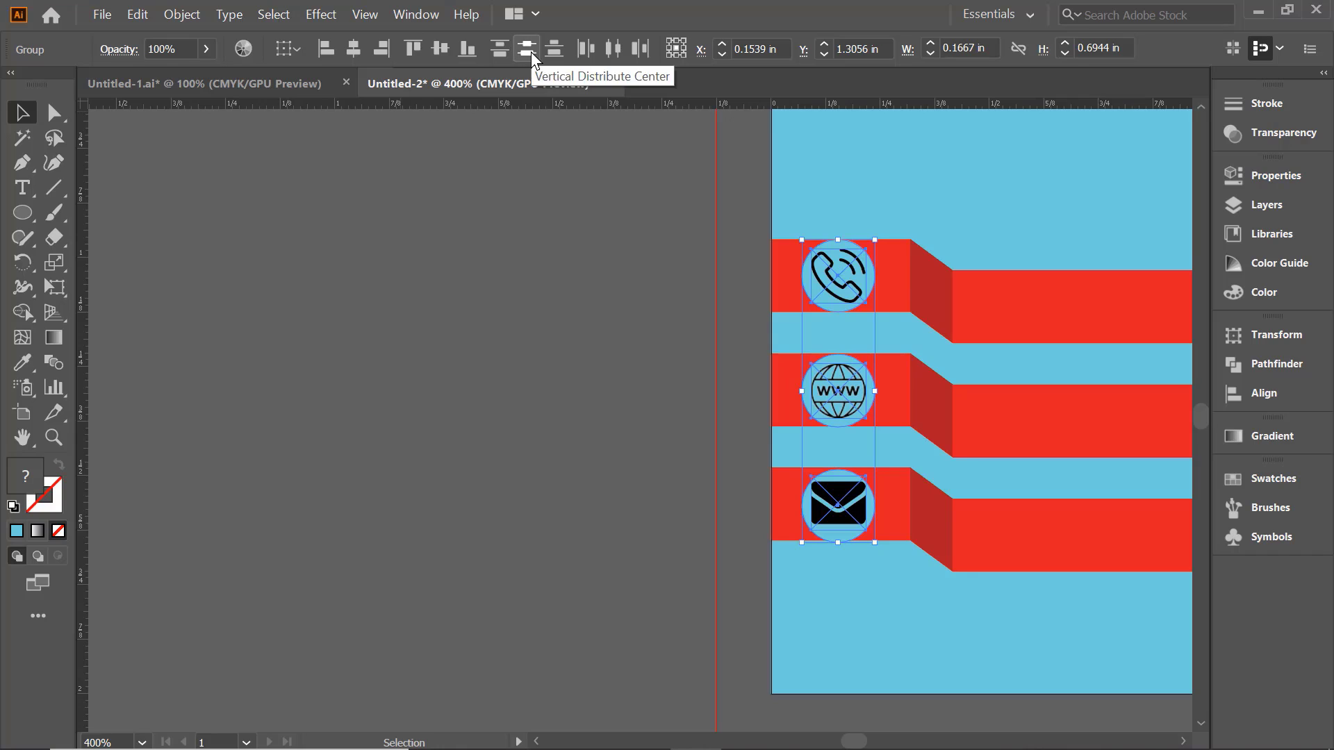
# Scale the three circled contact icons down together proportionally to about 0.12 in wide.
pyautogui.click(587, 332)
pyautogui.click(838, 389)
pyautogui.hotkey('ctrl', '+')
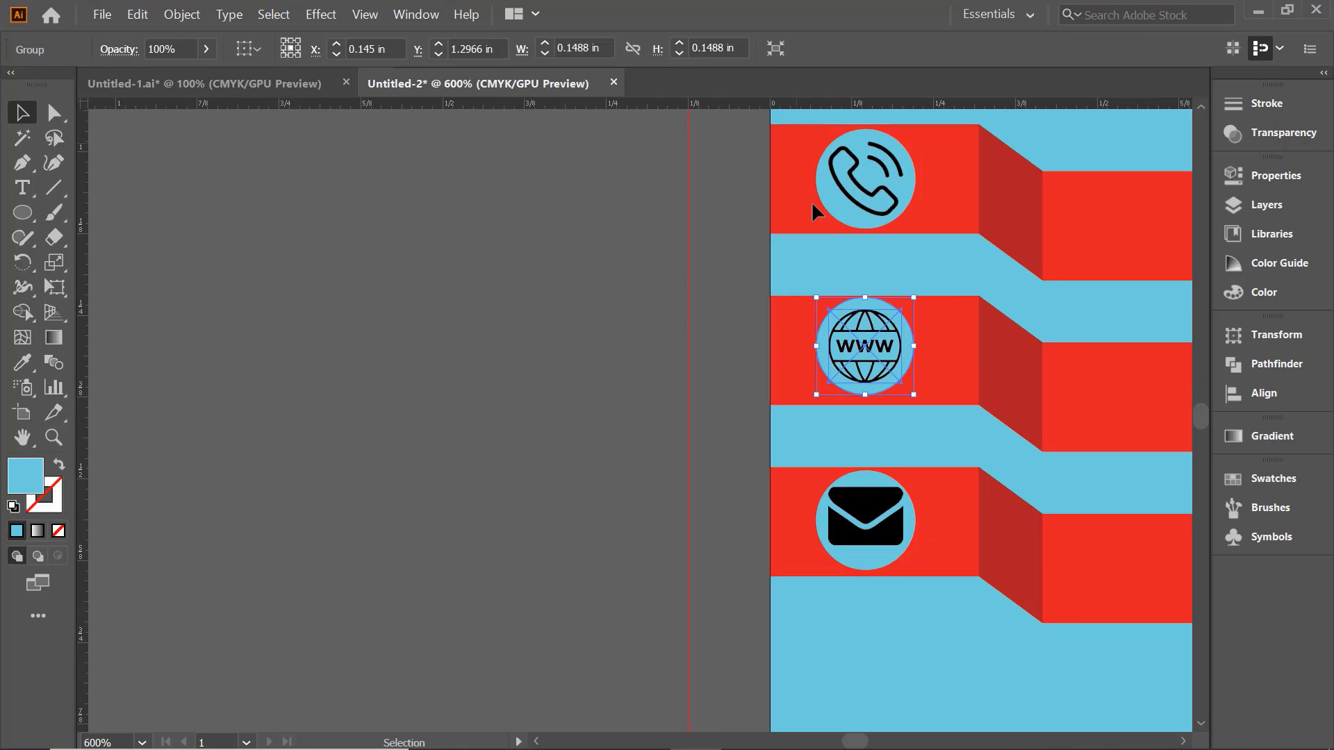
pyautogui.moveTo(956, 545); pyautogui.dragTo(931, 236)
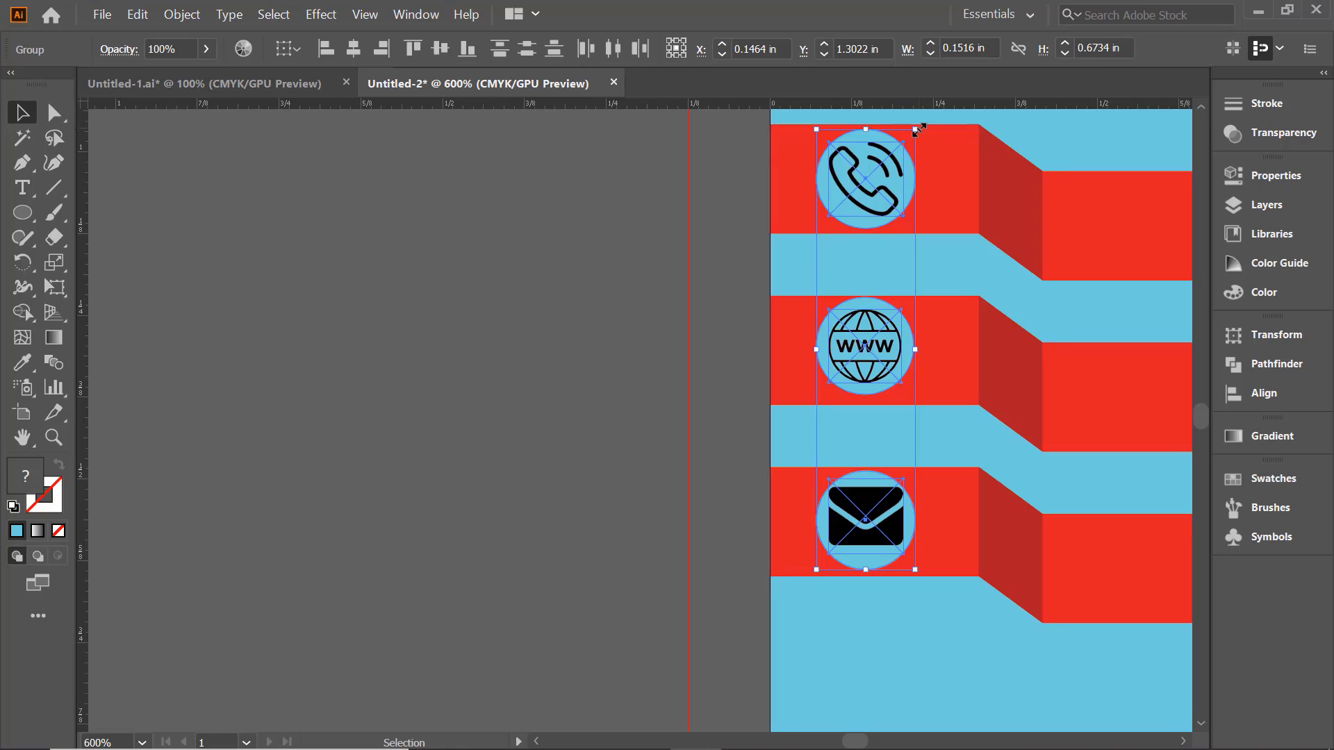
pyautogui.moveTo(917, 129); pyautogui.dragTo(897, 205)
pyautogui.click(743, 359)
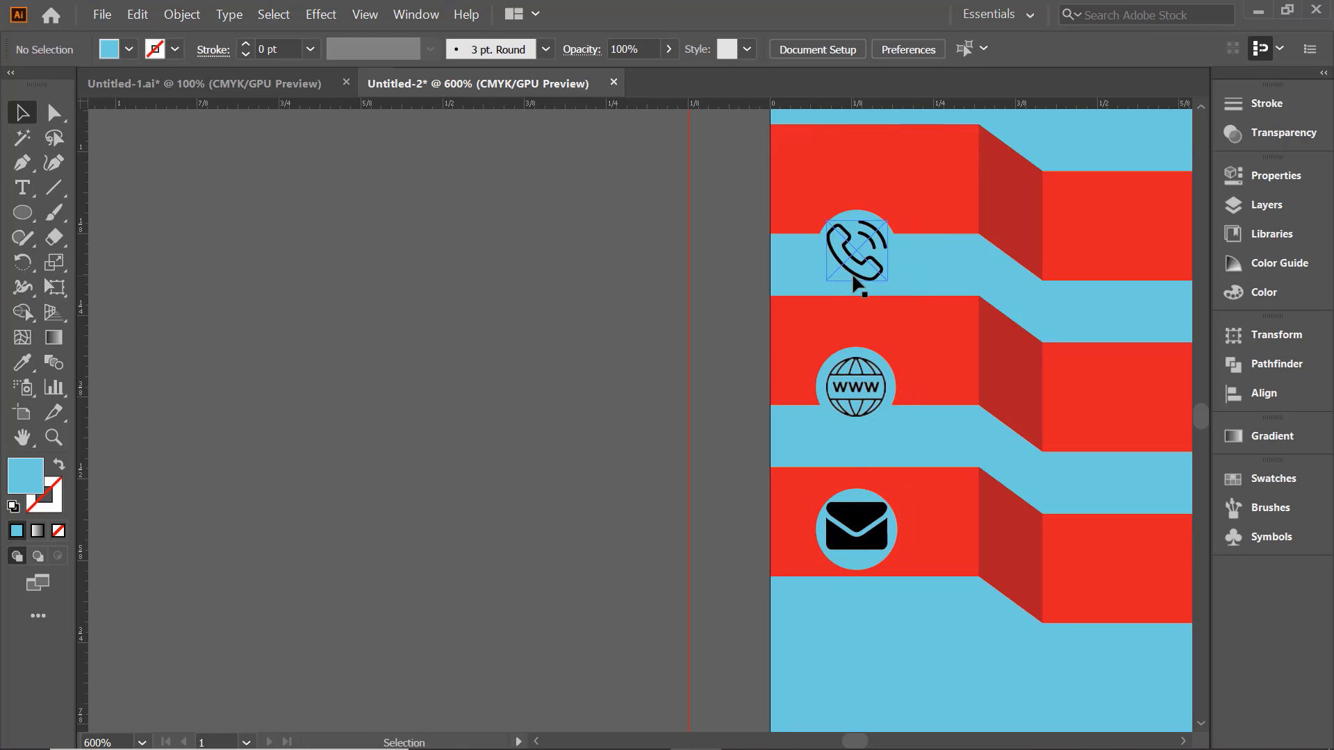
# Reposition the phone, globe and envelope icon groups individually so each sits midway up its own red ribbon.
pyautogui.doubleClick(866, 226)
pyautogui.doubleClick(873, 212)
pyautogui.moveTo(862, 257); pyautogui.dragTo(882, 183)
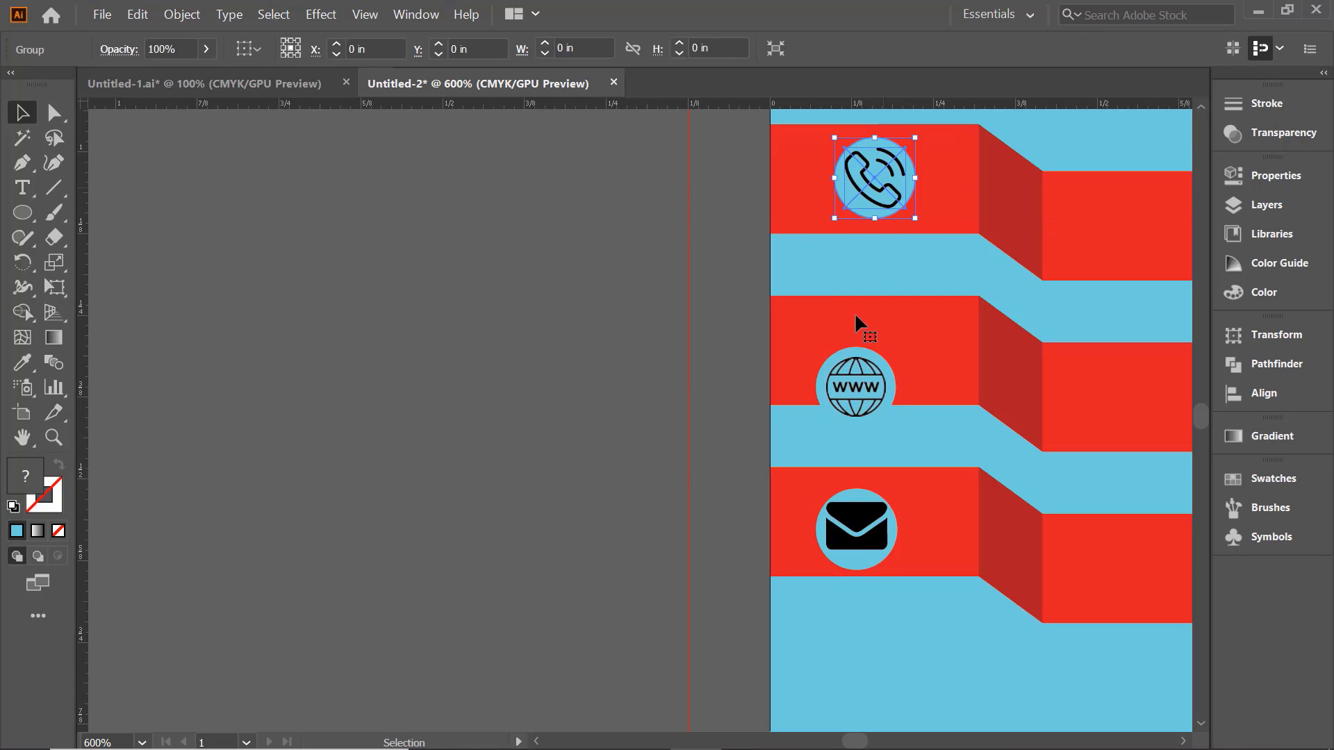
pyautogui.click(866, 417)
pyautogui.moveTo(867, 419); pyautogui.dragTo(891, 372)
pyautogui.moveTo(857, 532); pyautogui.dragTo(866, 522)
# Align the three icon groups to a common horizontal center and distribute them evenly by their vertical centers.
pyautogui.moveTo(947, 587); pyautogui.dragTo(948, 588)
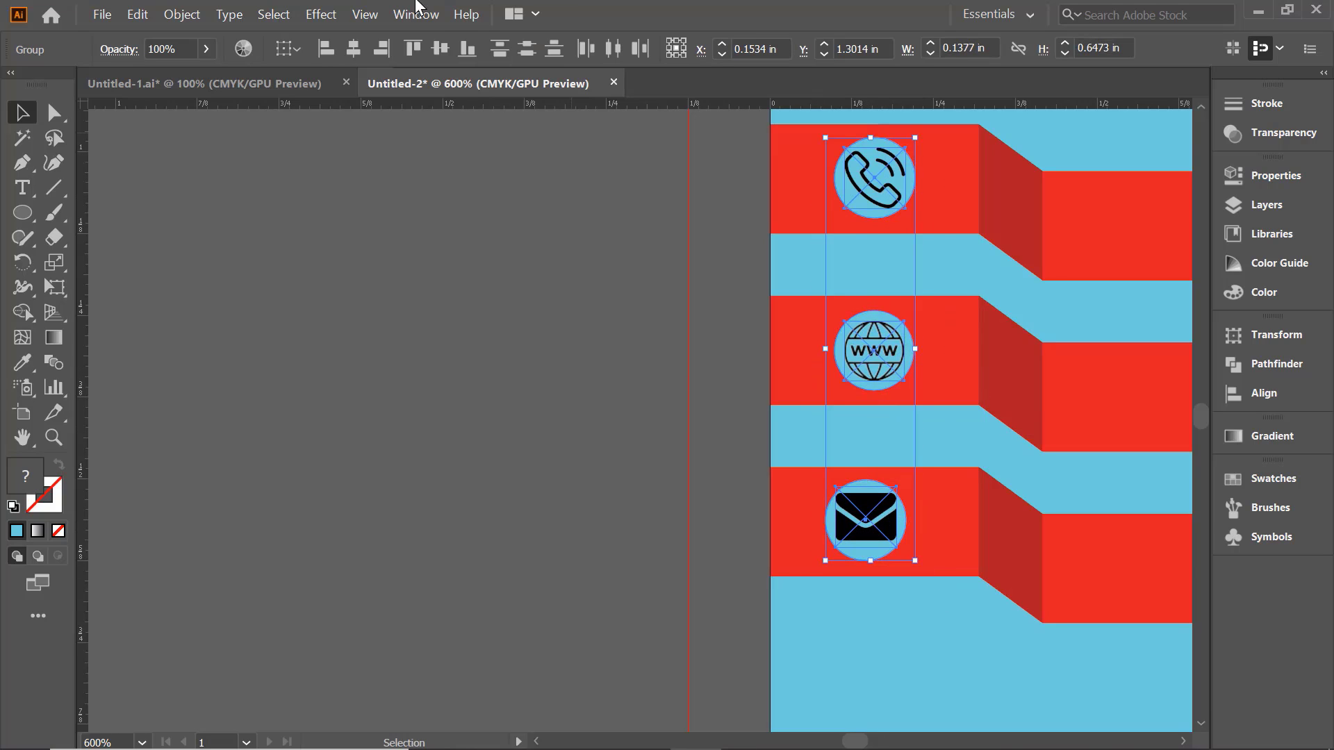
pyautogui.click(354, 48)
pyautogui.click(528, 54)
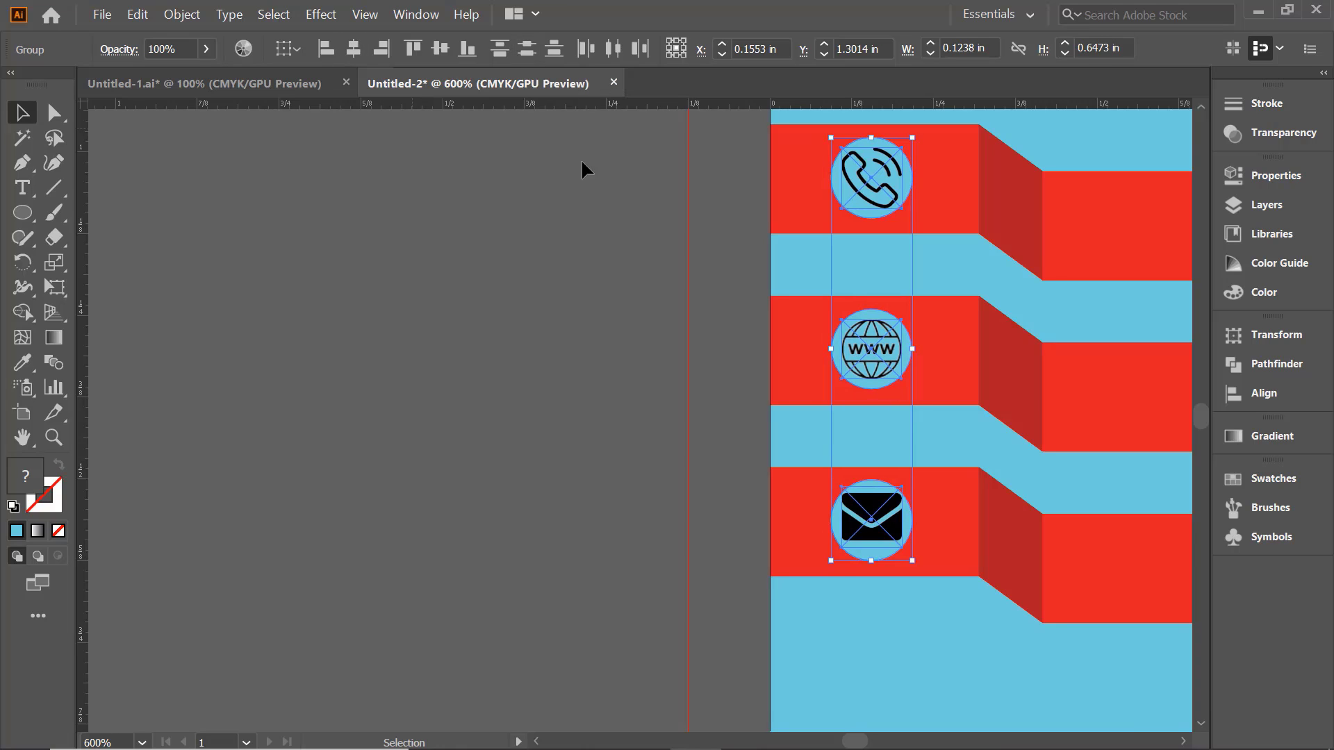
pyautogui.click(581, 420)
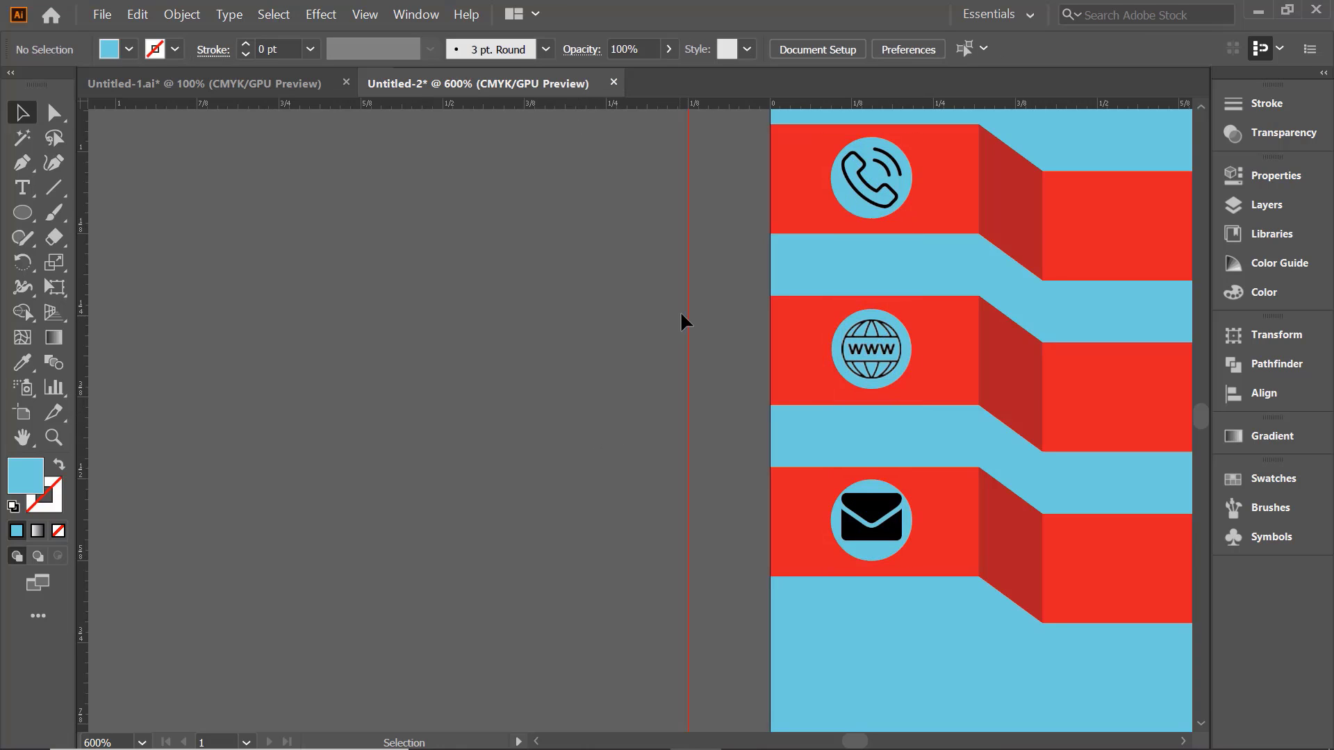
pyautogui.moveTo(947, 590); pyautogui.dragTo(948, 590)
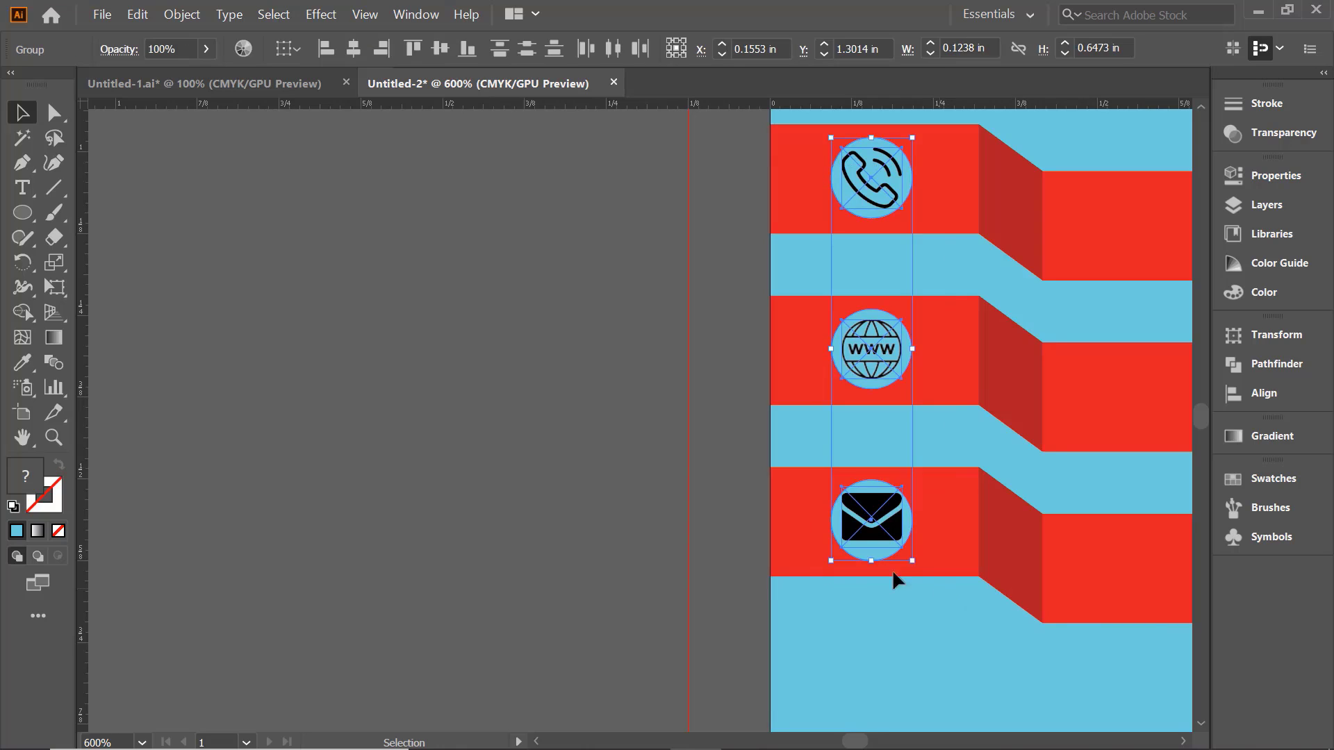
pyautogui.click(381, 49)
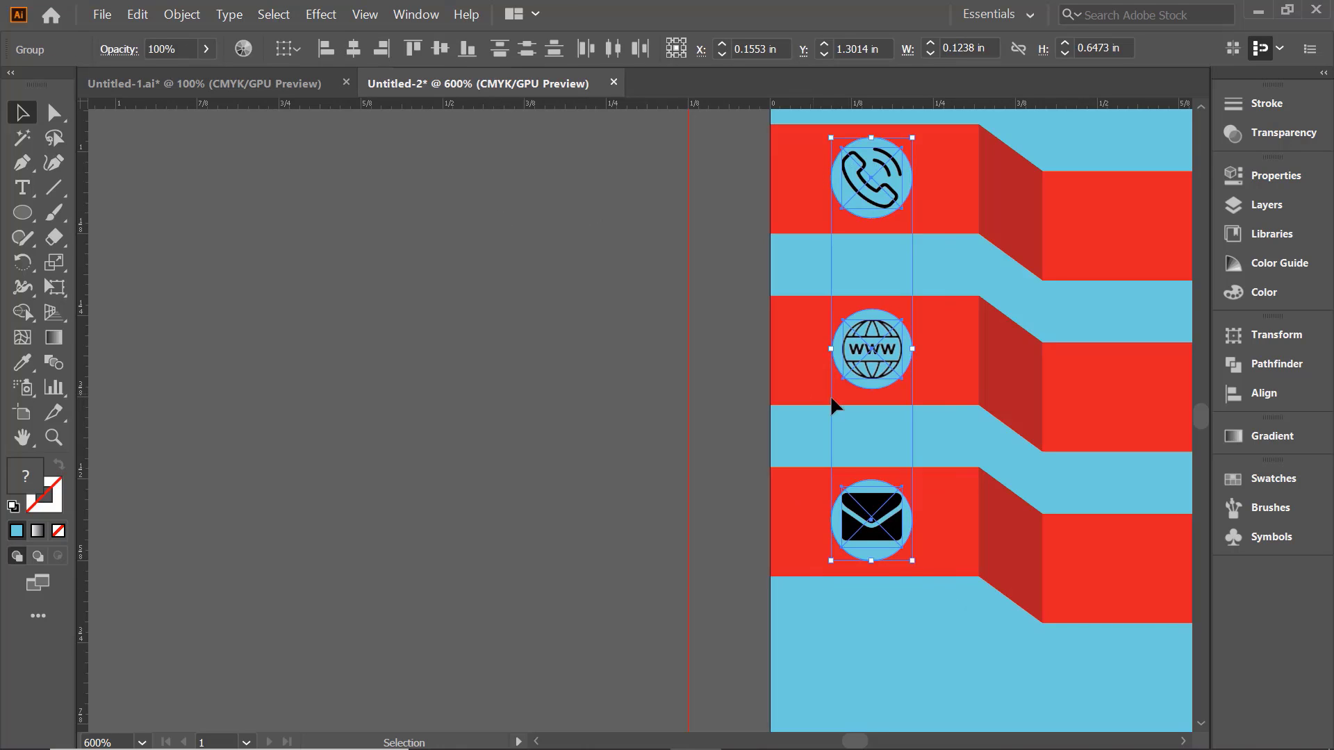
pyautogui.click(355, 50)
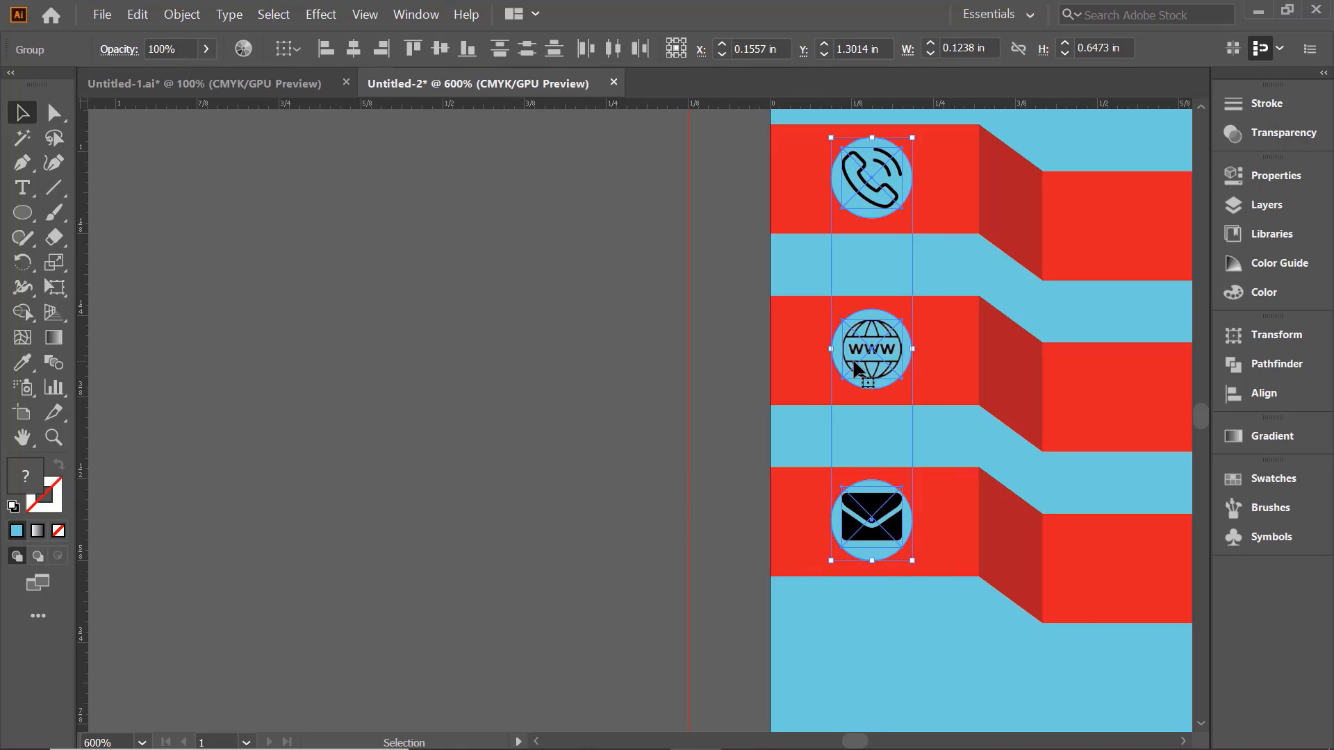
# Move the column of three icons right to about X 0.239 in, close to the ribbon folds.
pyautogui.moveTo(854, 362); pyautogui.dragTo(903, 356)
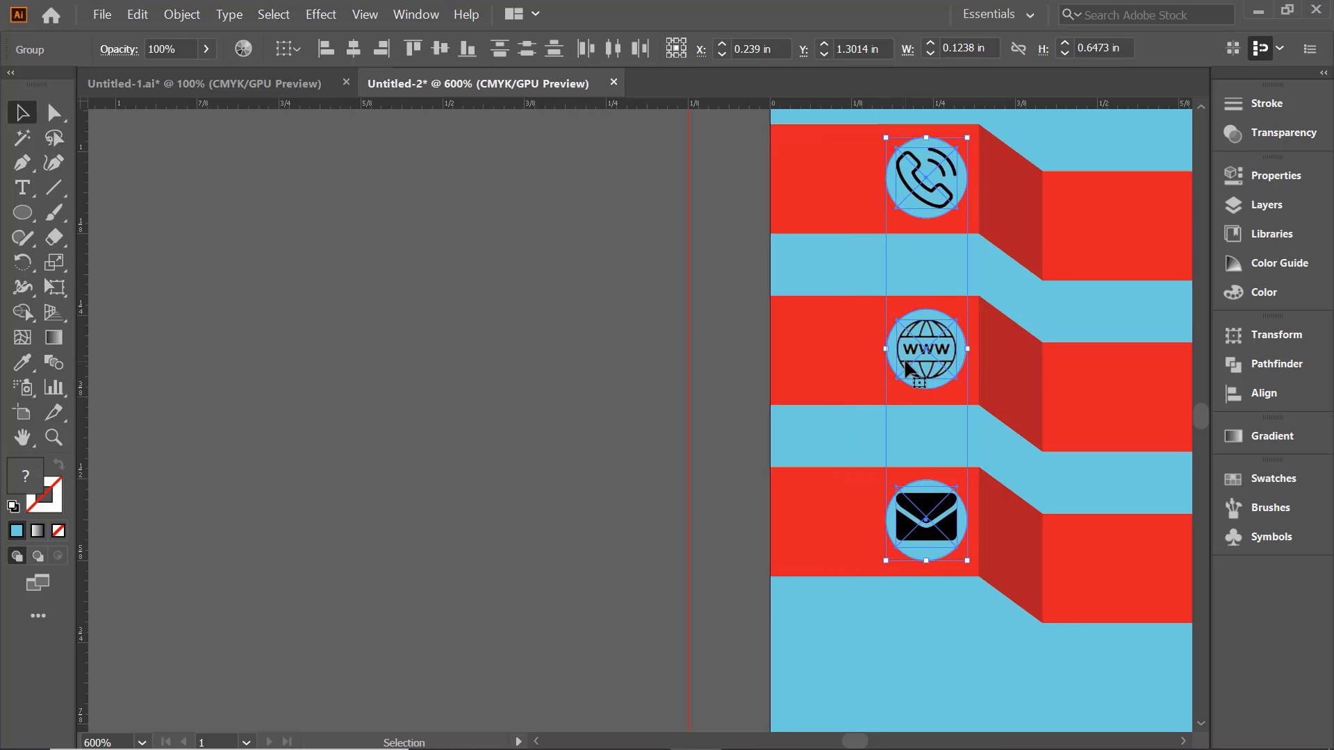
pyautogui.press('Right')
pyautogui.press('Left')
pyautogui.click(360, 397)
# Bring the phone, email and website texts from Untitled-1 onto the front ribbon sections in Untitled-2, starting just right of the folds.
pyautogui.scroll(-4, 483, 412)
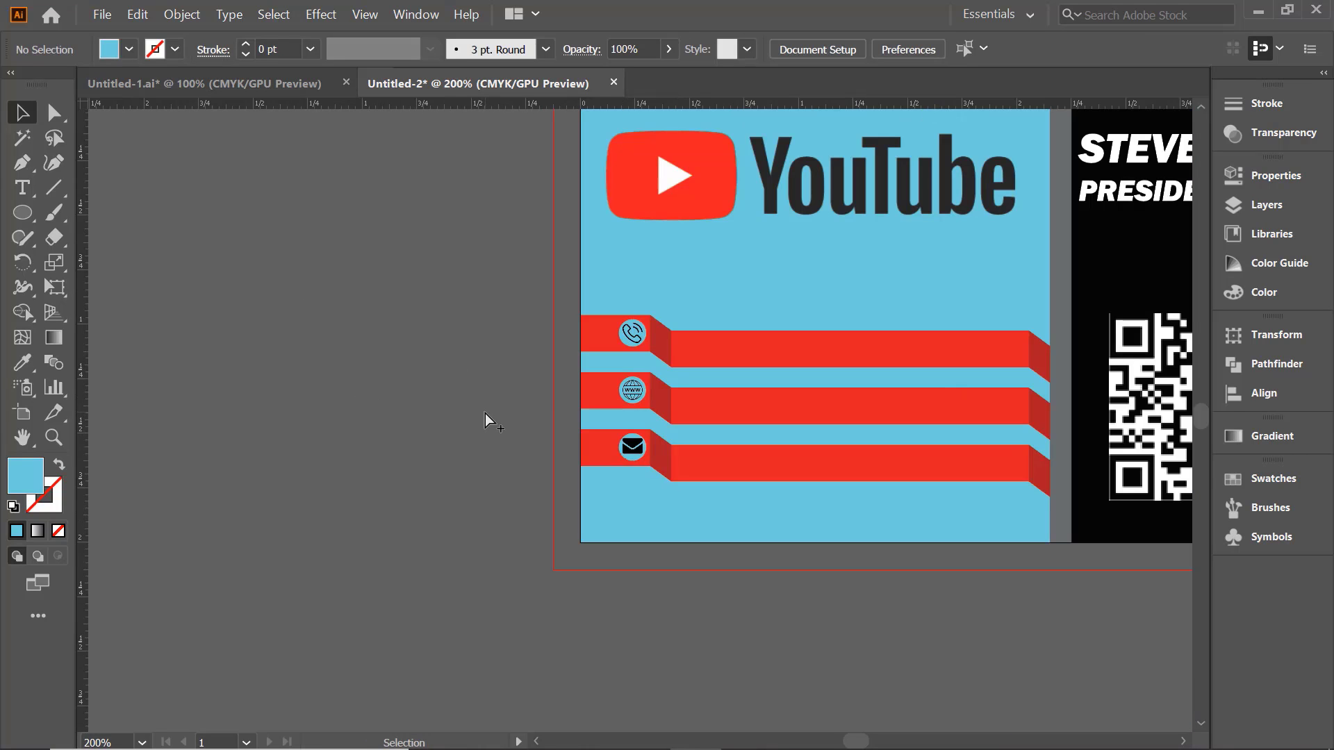
pyautogui.moveTo(810, 399); pyautogui.dragTo(666, 442)
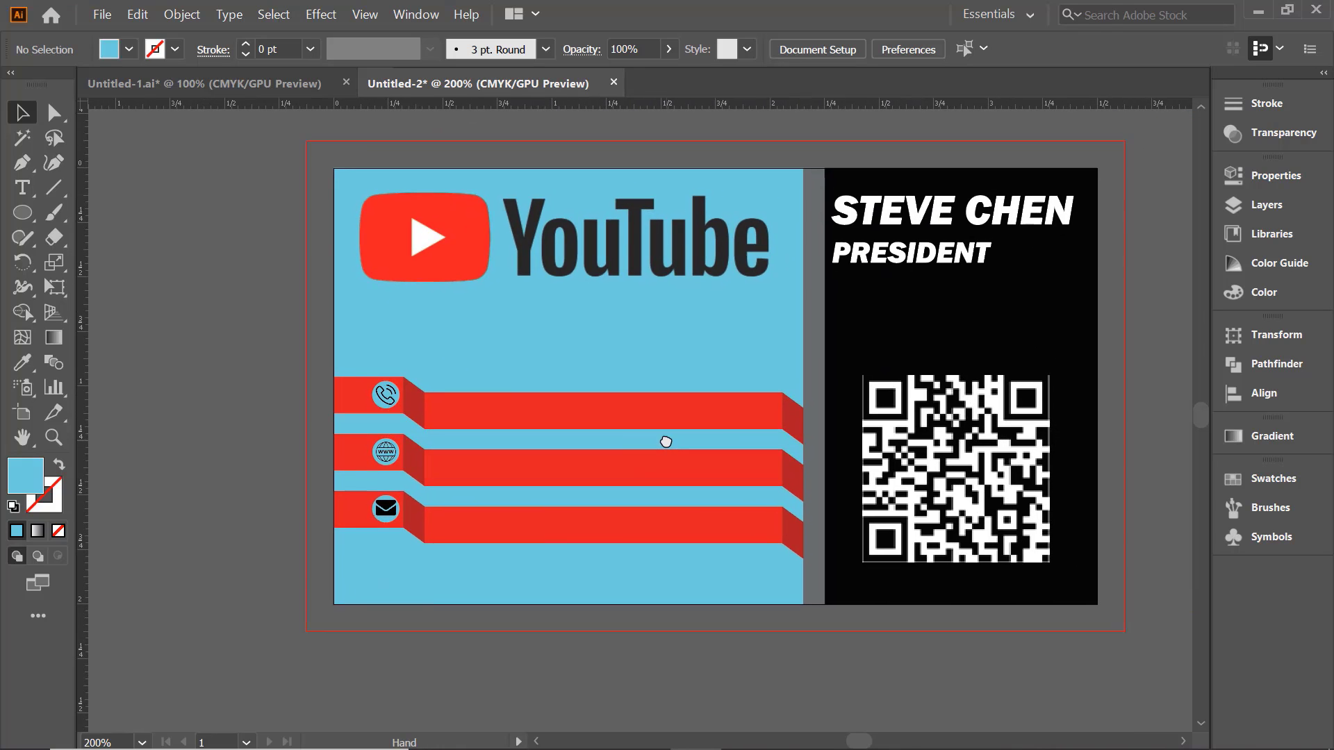
pyautogui.click(257, 84)
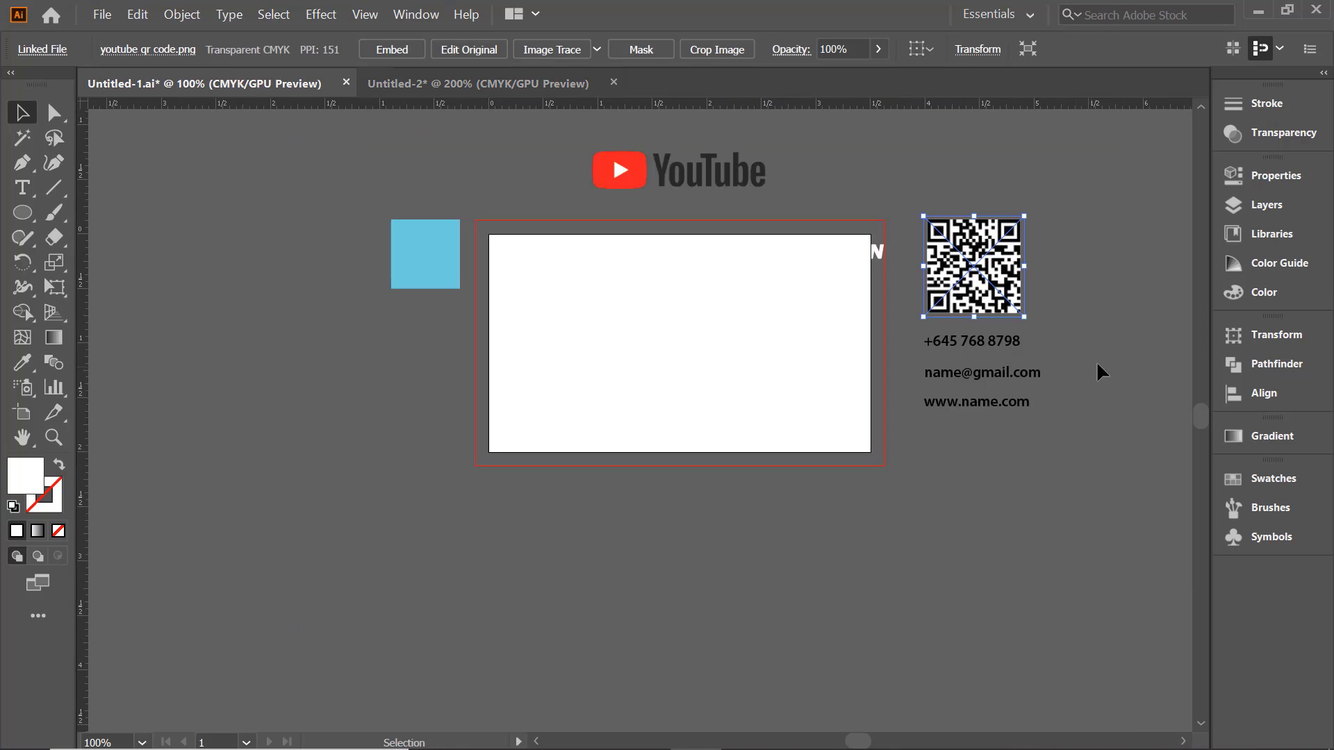
pyautogui.moveTo(1004, 409); pyautogui.dragTo(577, 535)
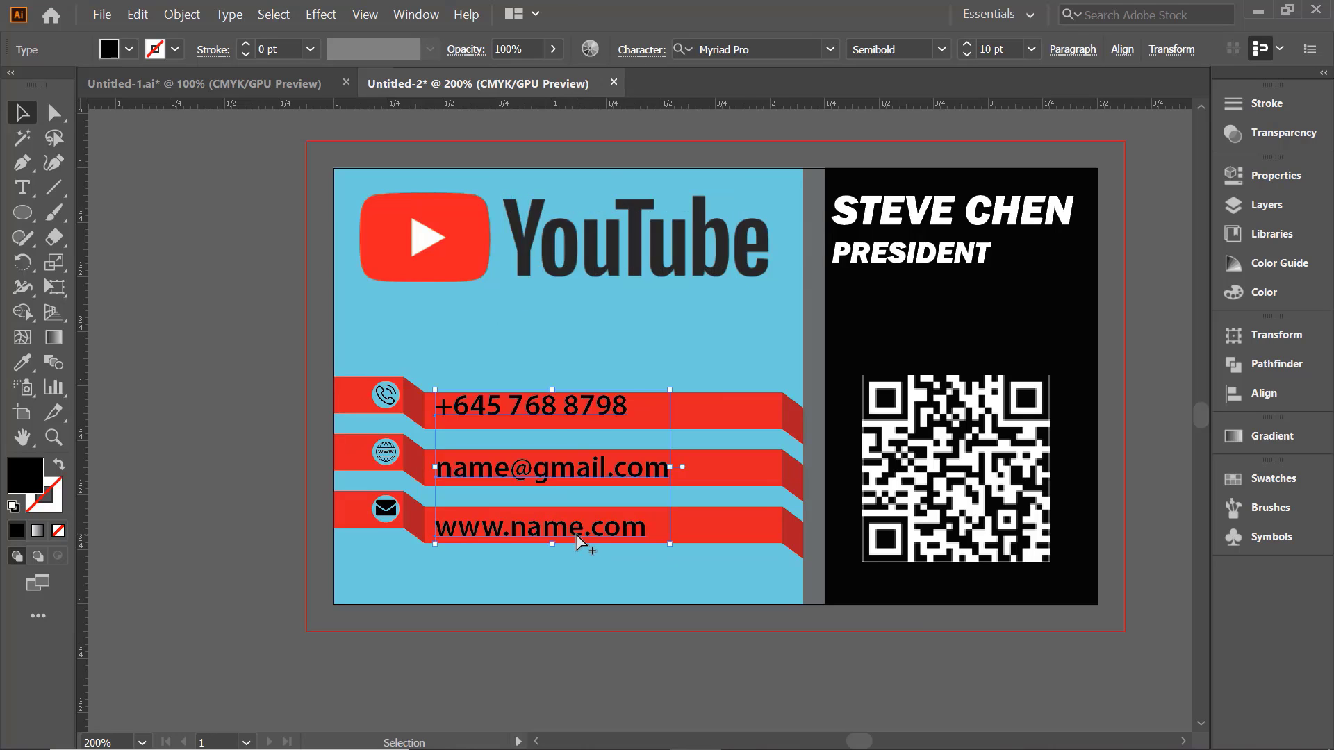
pyautogui.scroll(2, 576, 535)
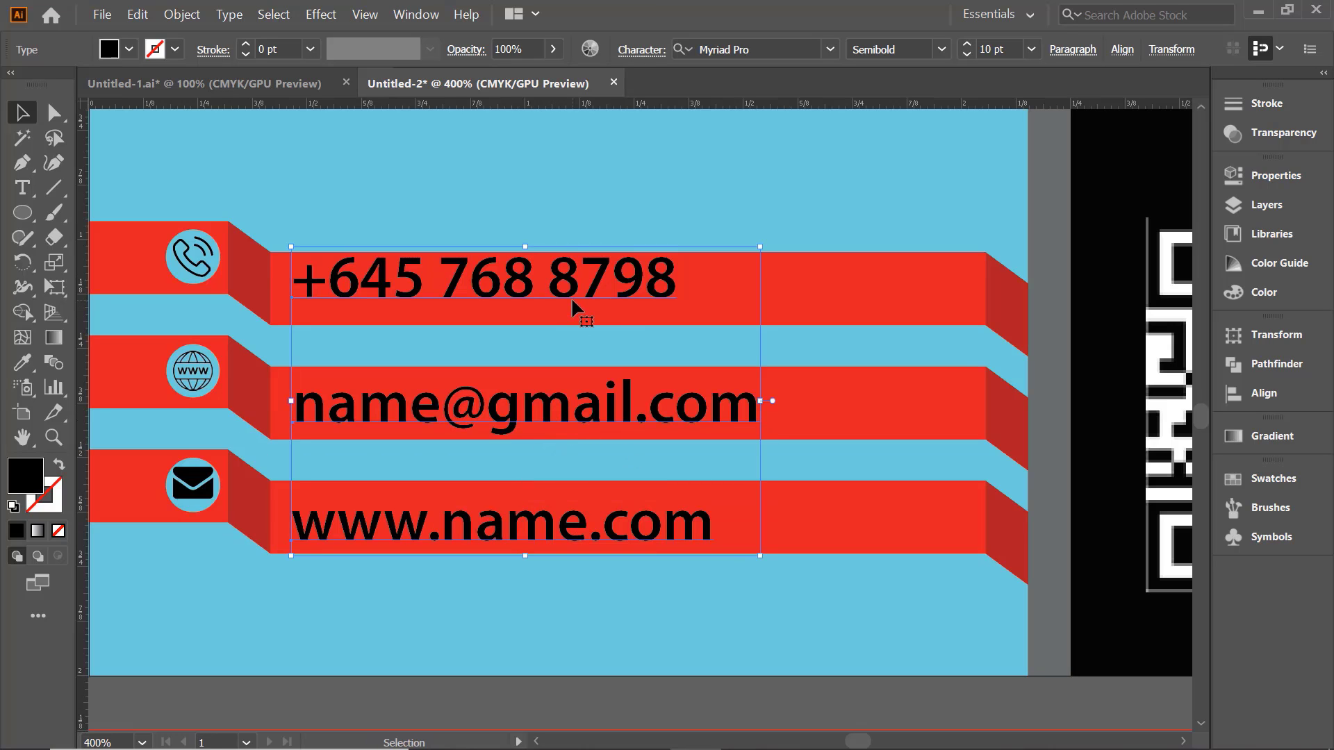
pyautogui.press('Down')
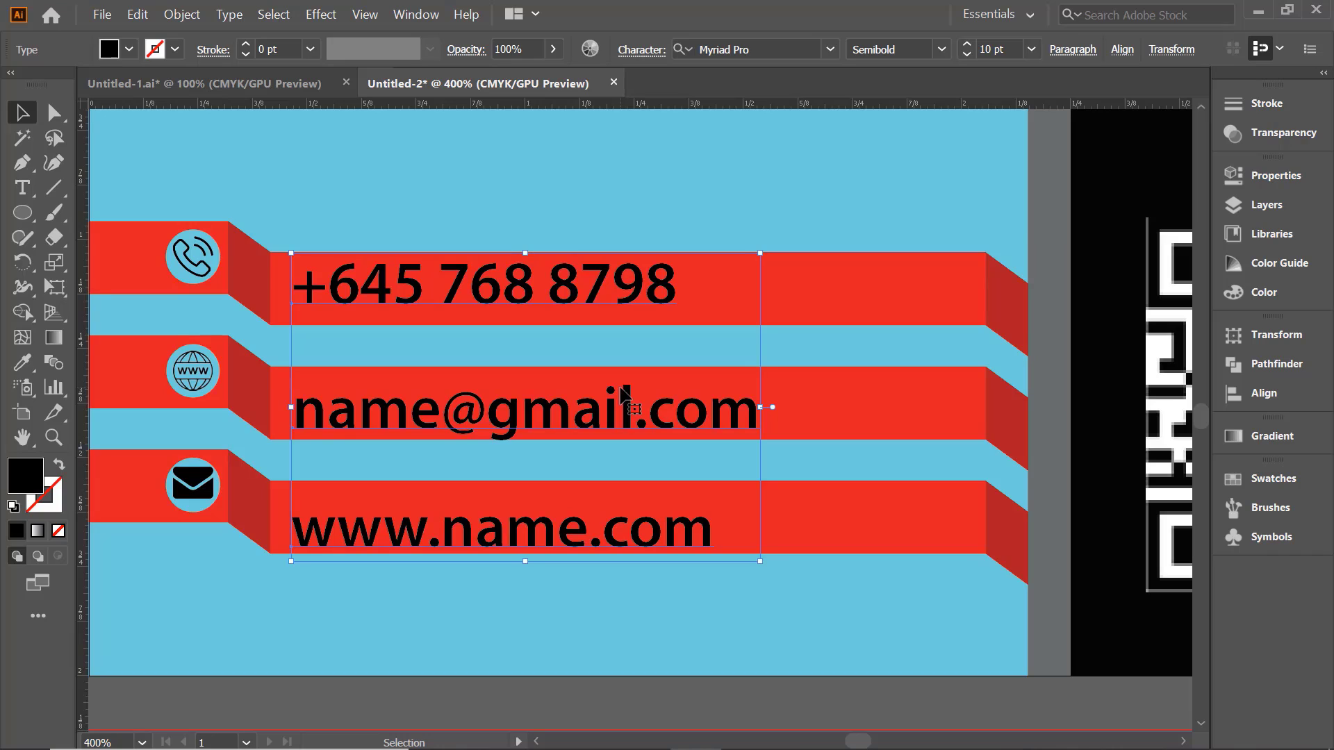
pyautogui.press('Left')
pyautogui.press('Left')
pyautogui.click(594, 614)
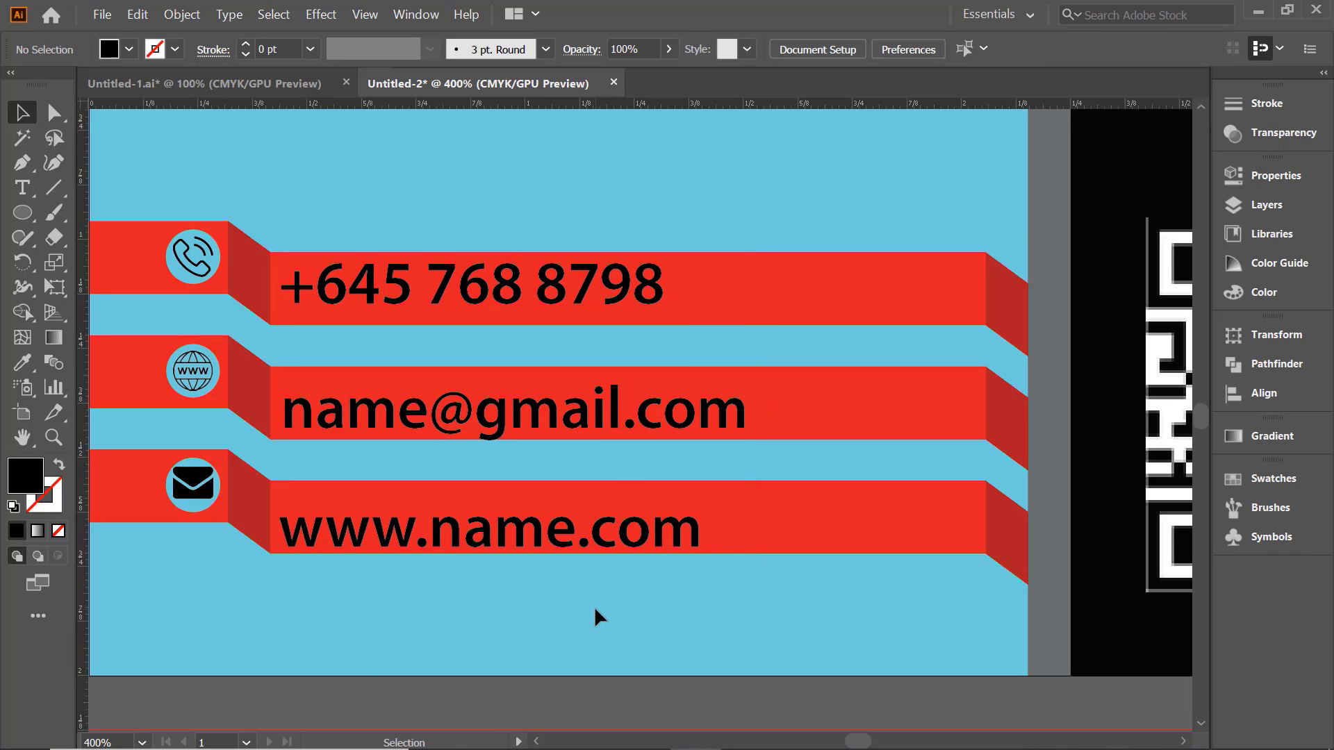
# Nudge the phone number slightly down and the website address slightly up to center them vertically on their ribbons.
pyautogui.click(520, 300)
pyautogui.press('Down')
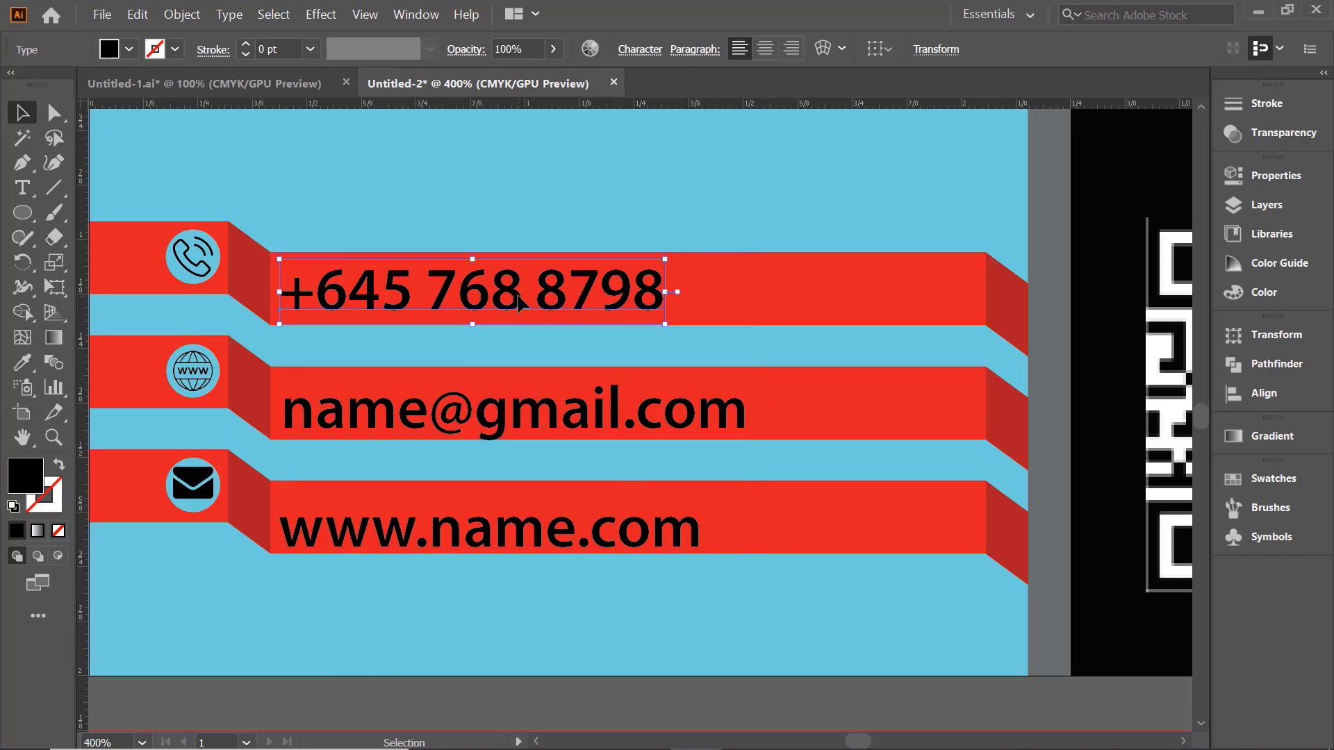
pyautogui.click(661, 643)
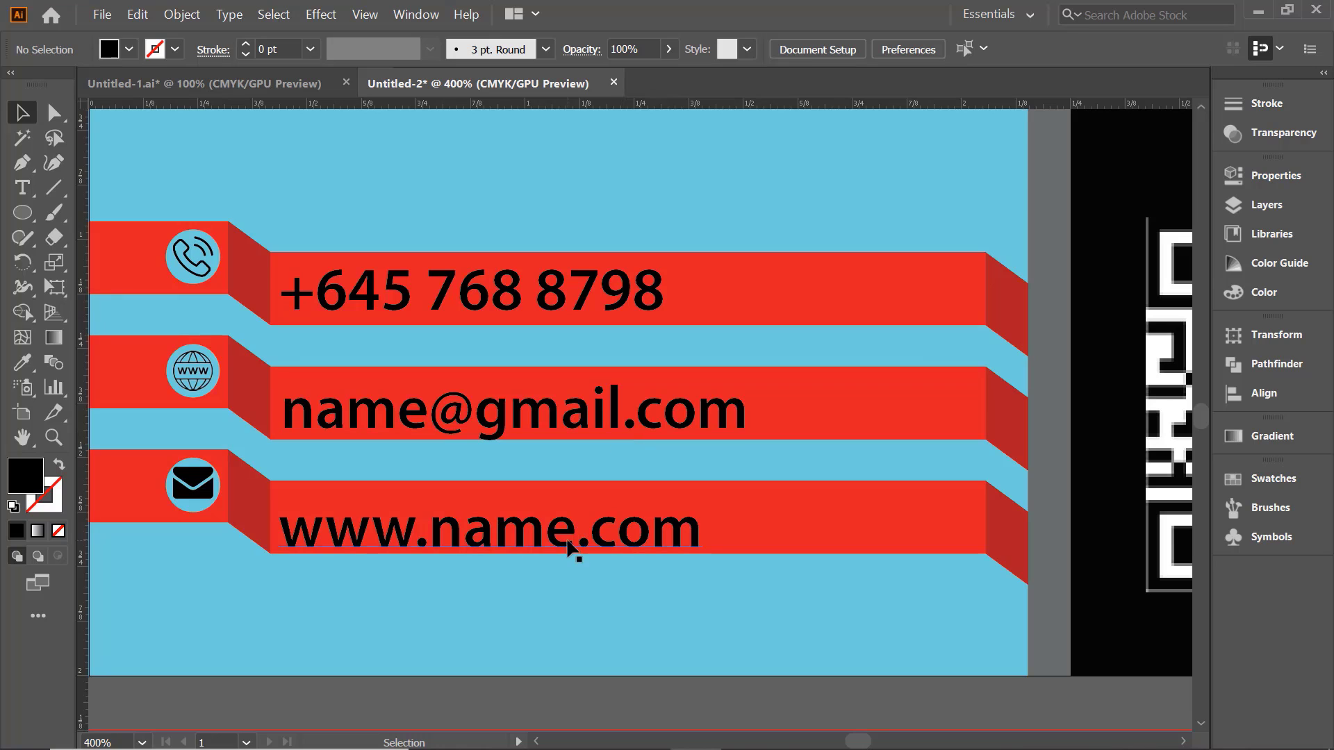
pyautogui.click(571, 535)
pyautogui.click(585, 608)
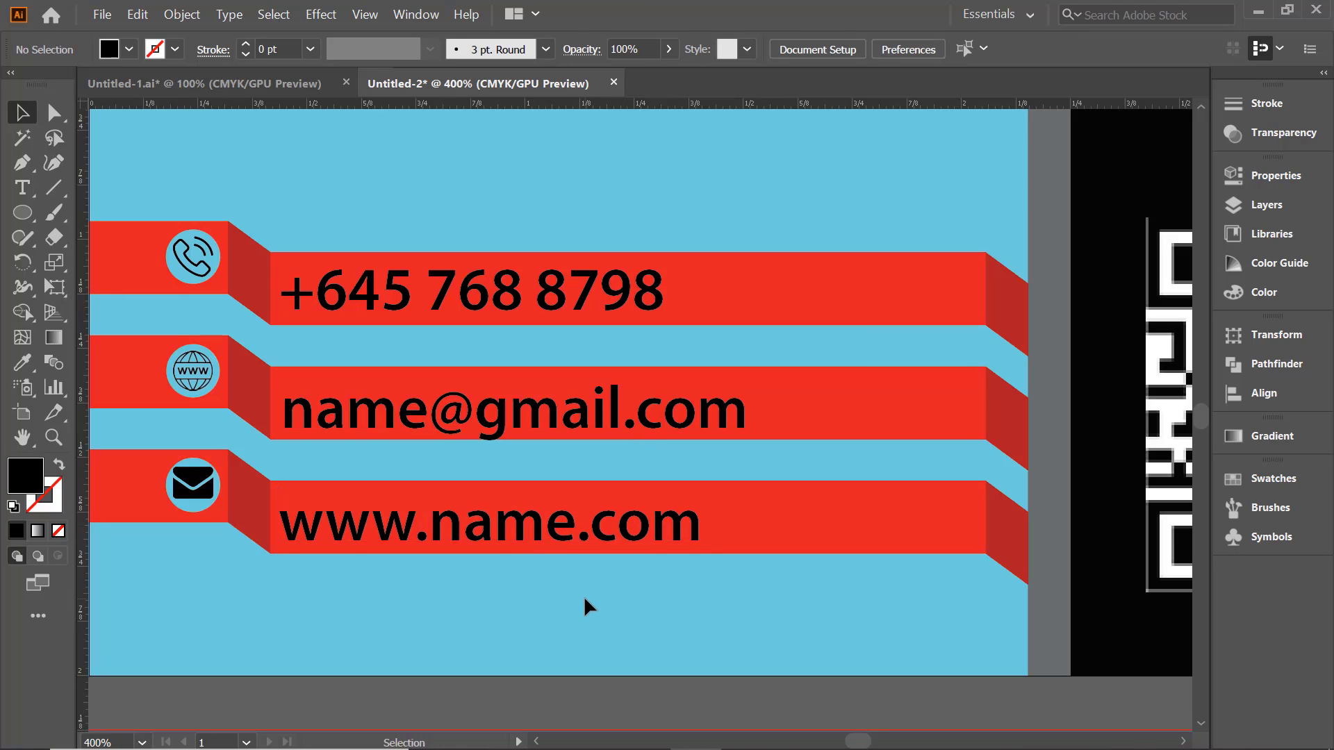
pyautogui.scroll(-3, 574, 495)
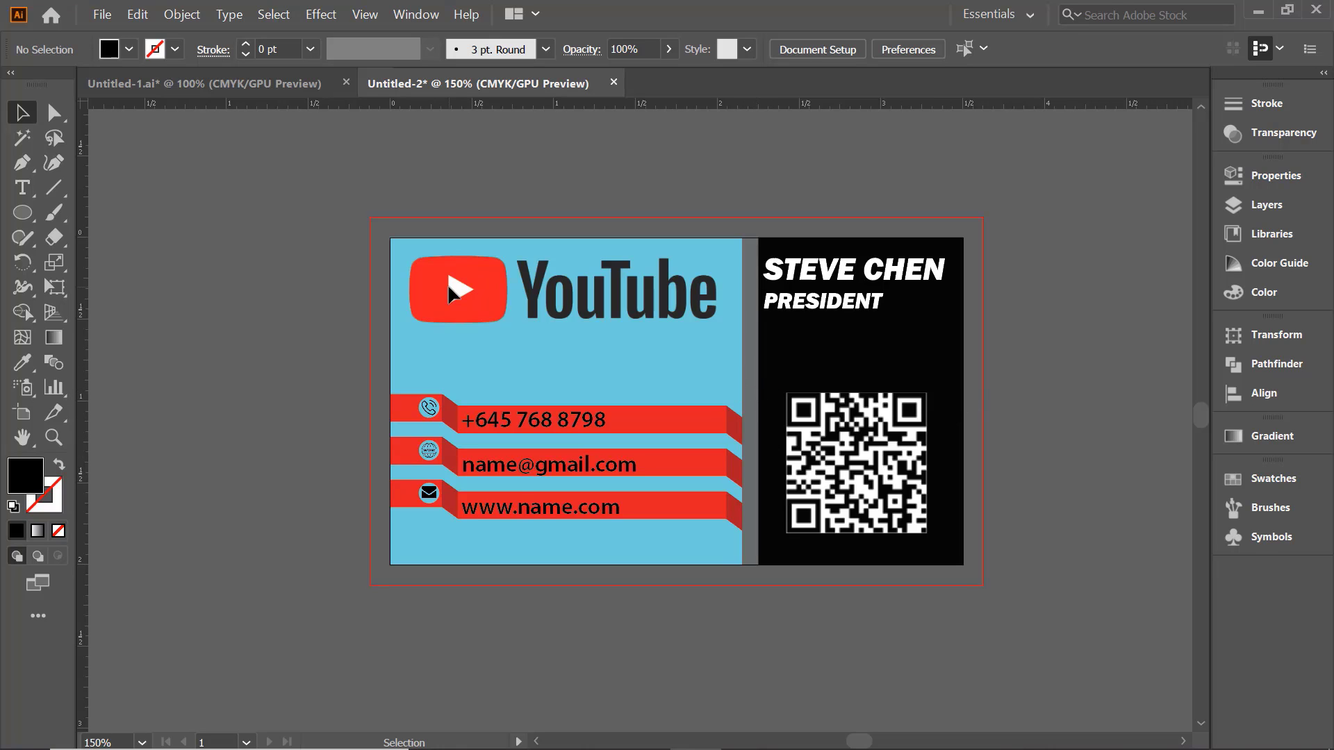
# Unlock all objects on the card and check the gray divider strip between the blue and black panels.
pyautogui.click(183, 14)
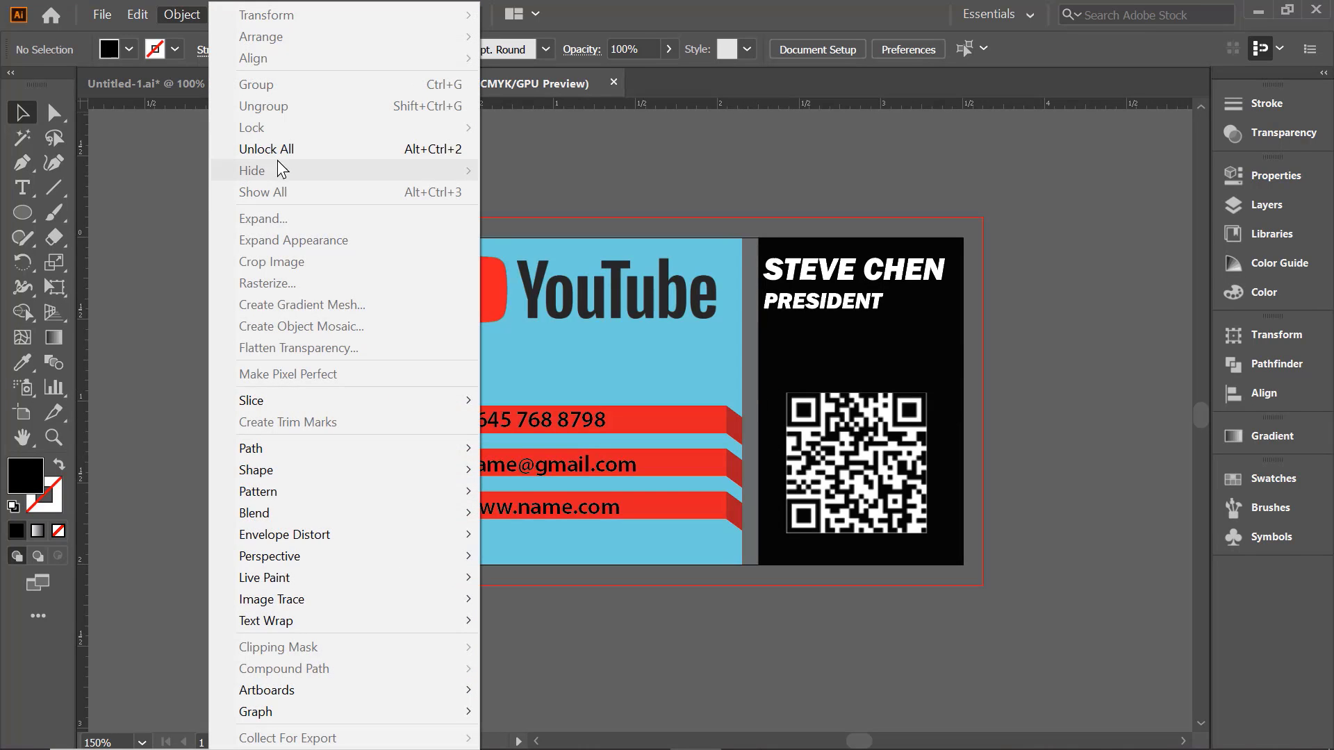
pyautogui.click(279, 149)
pyautogui.click(877, 208)
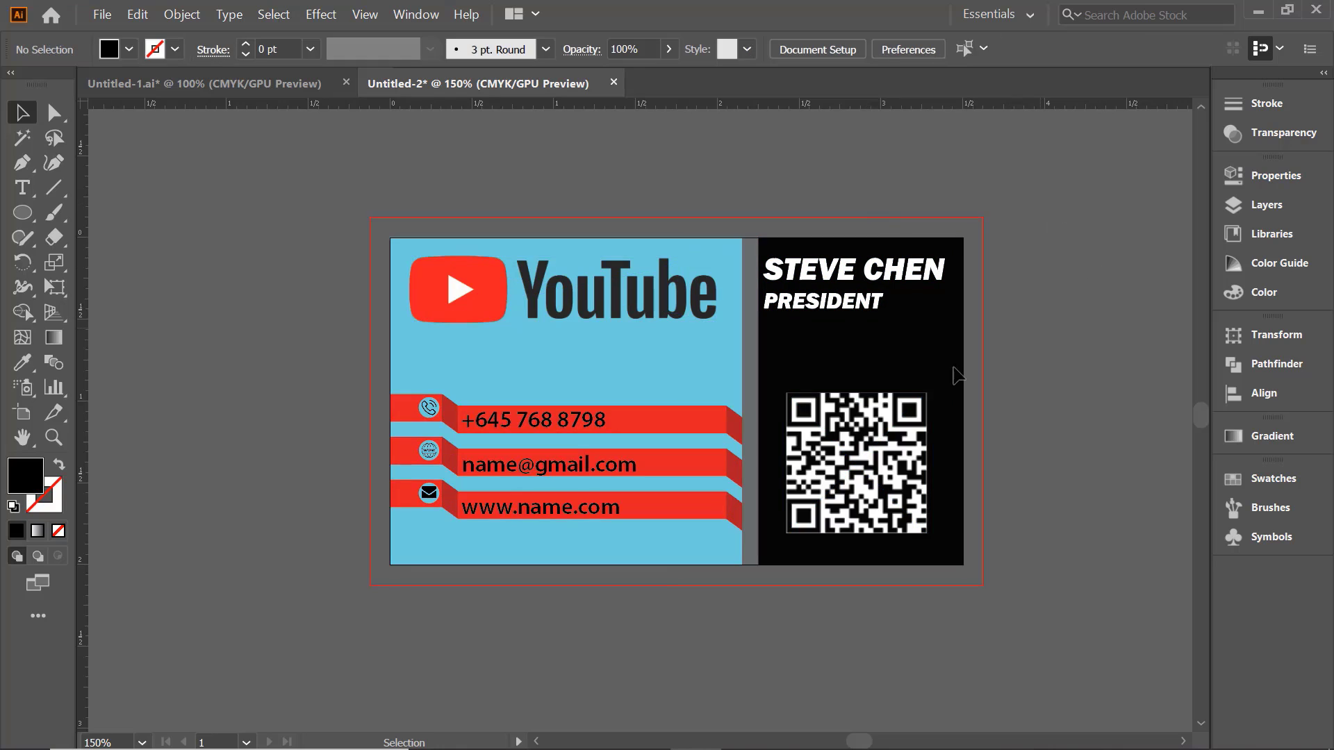
pyautogui.click(751, 400)
pyautogui.scroll(3, 761, 292)
pyautogui.scroll(2, 762, 300)
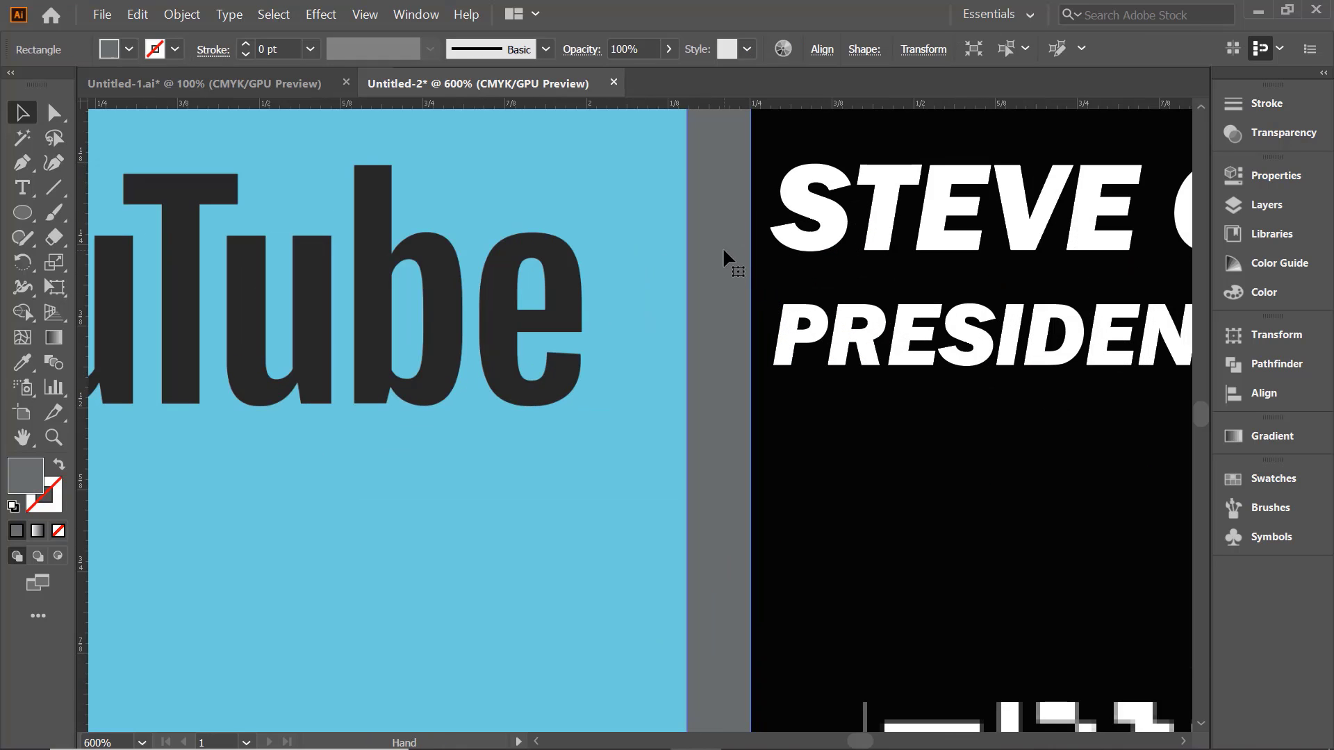
pyautogui.moveTo(709, 175)
pyautogui.mouseDown()
pyautogui.moveTo(706, 145)
pyautogui.moveTo(709, 174)
pyautogui.mouseUp()
pyautogui.scroll(-5, 720, 206)
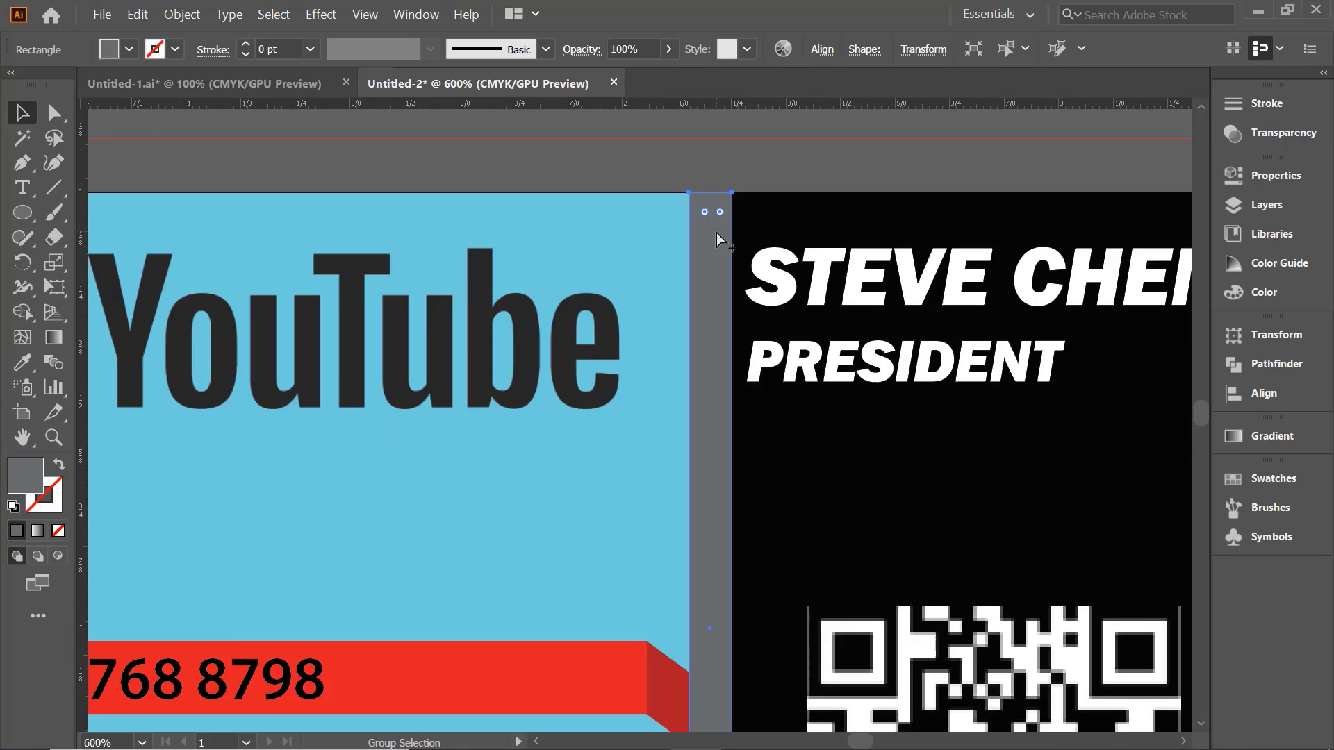
pyautogui.click(924, 271)
pyautogui.scroll(3, 924, 272)
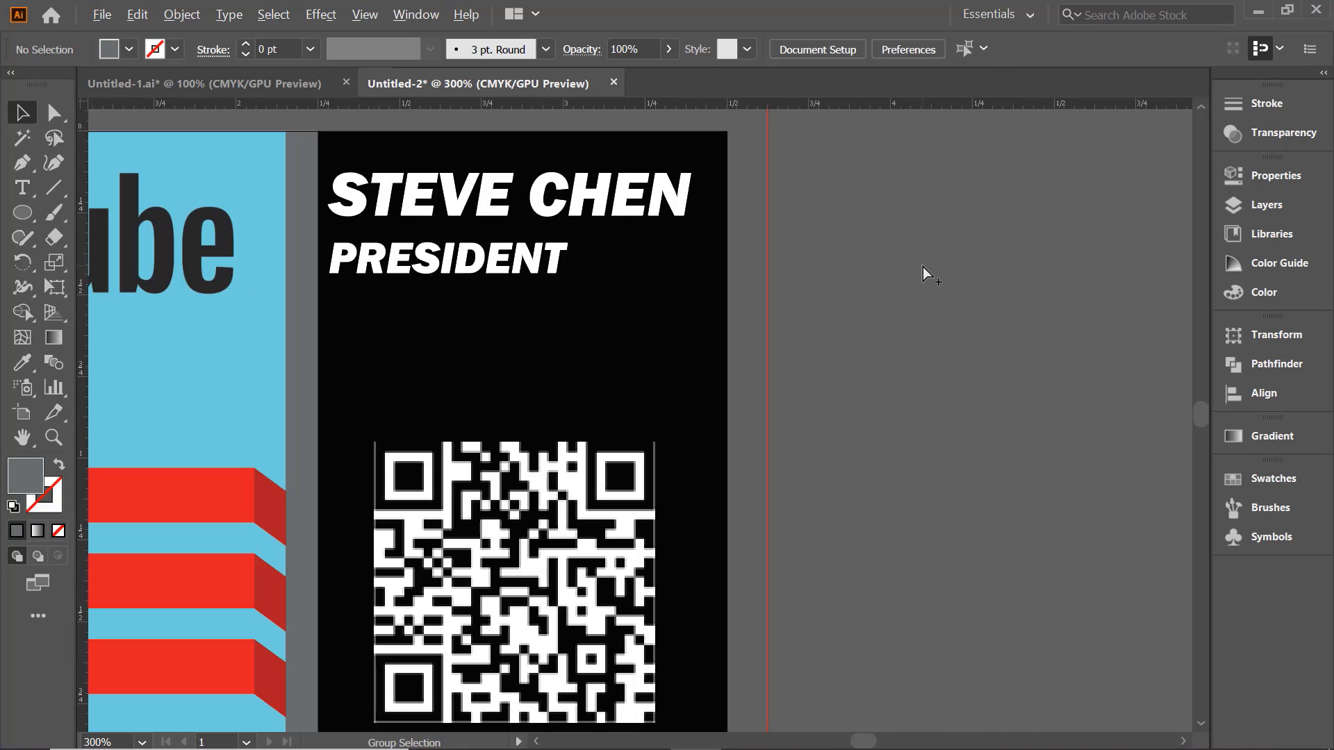
# Recolor the divider strip between the blue and black panels to a much darker gray.
pyautogui.click(310, 369)
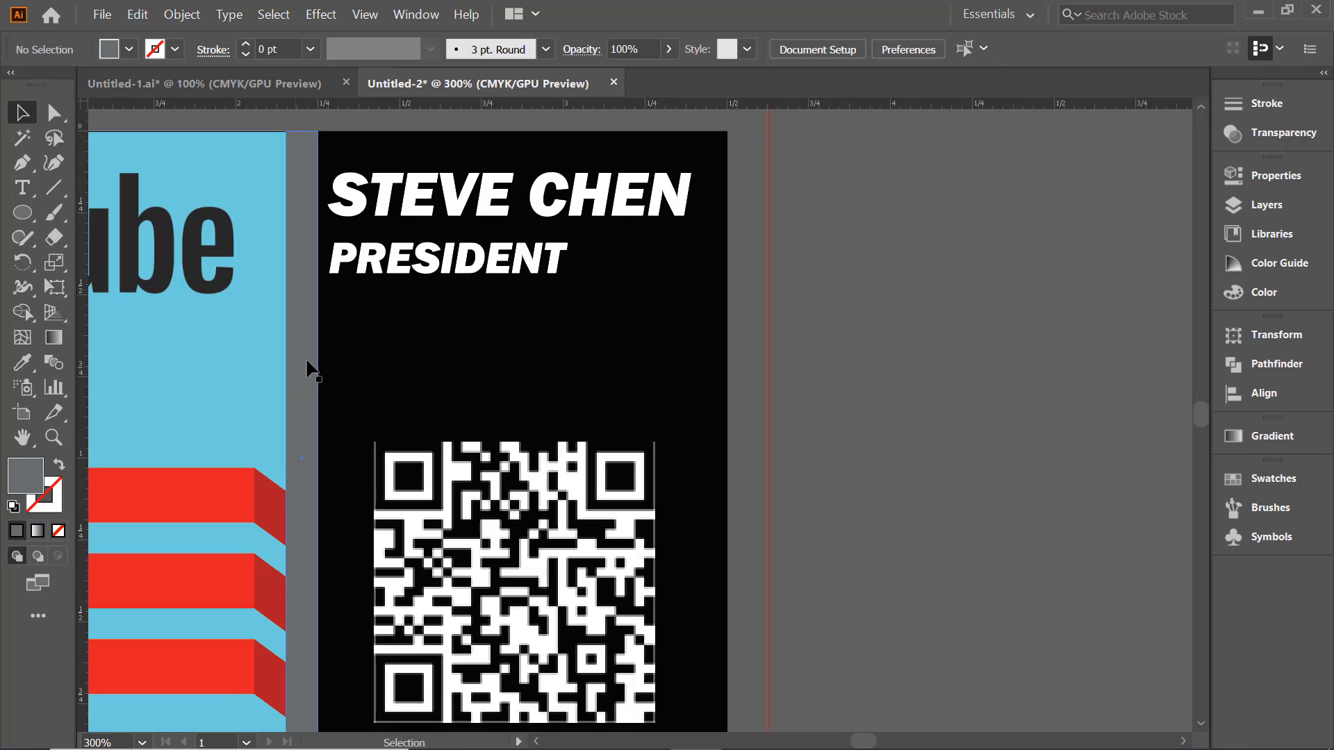
pyautogui.doubleClick(26, 476)
pyautogui.moveTo(793, 478); pyautogui.dragTo(791, 551)
pyautogui.click(1275, 351)
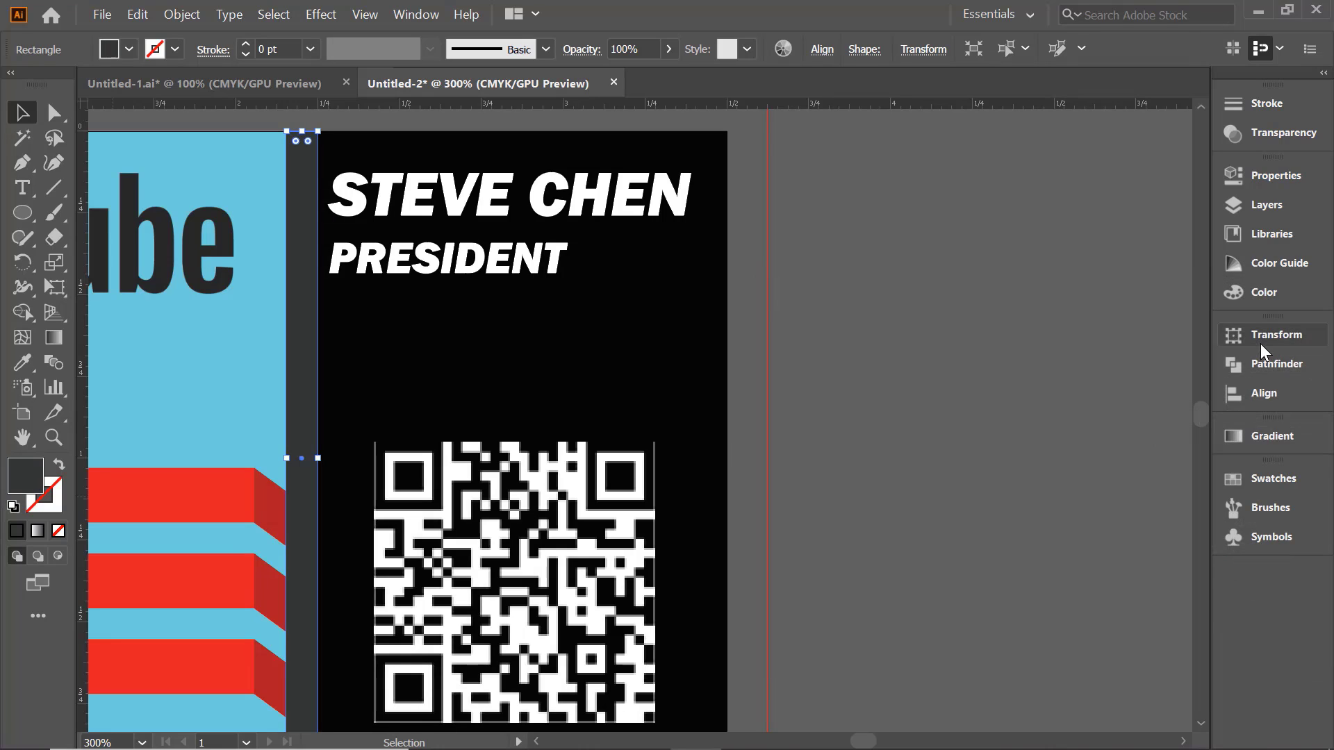
pyautogui.click(1011, 323)
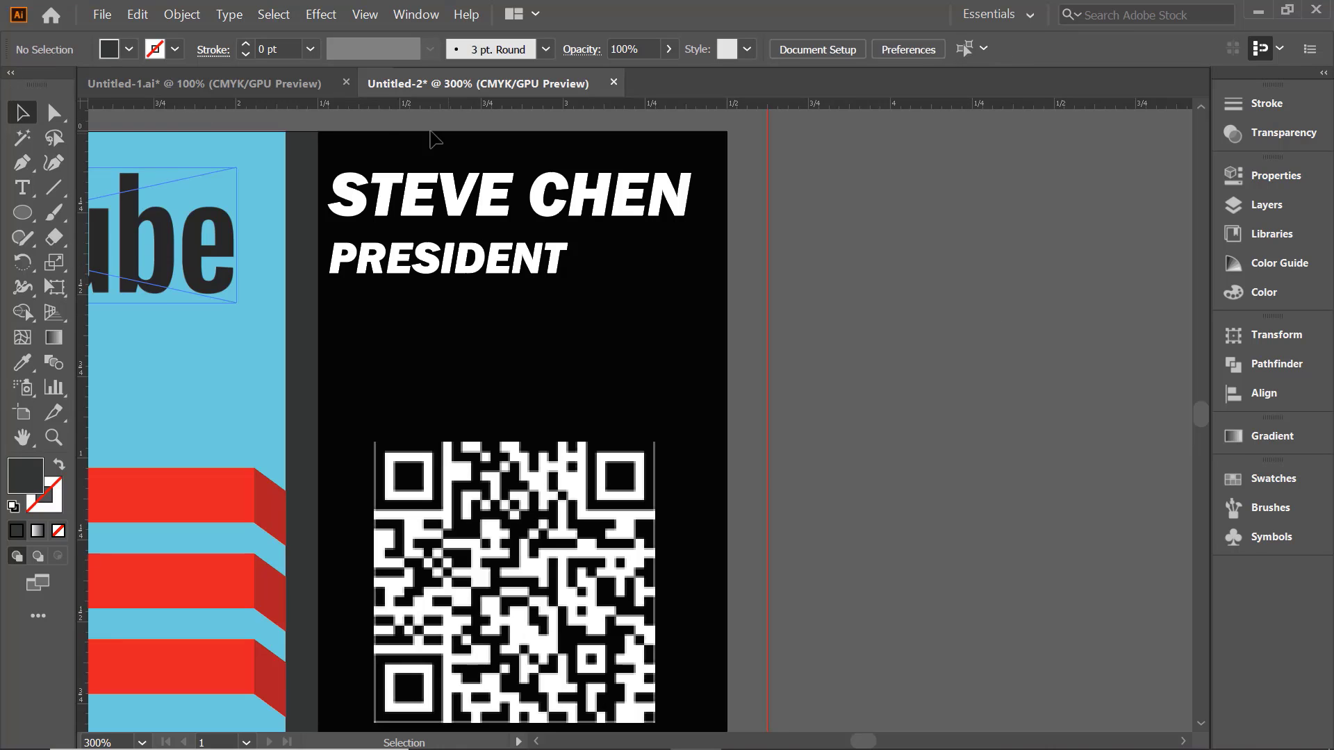
# Start a JPEG export of the business card and choose the New folder inside ZBZB as its destination.
pyautogui.hotkey('ctrl', '1')
pyautogui.click(108, 9)
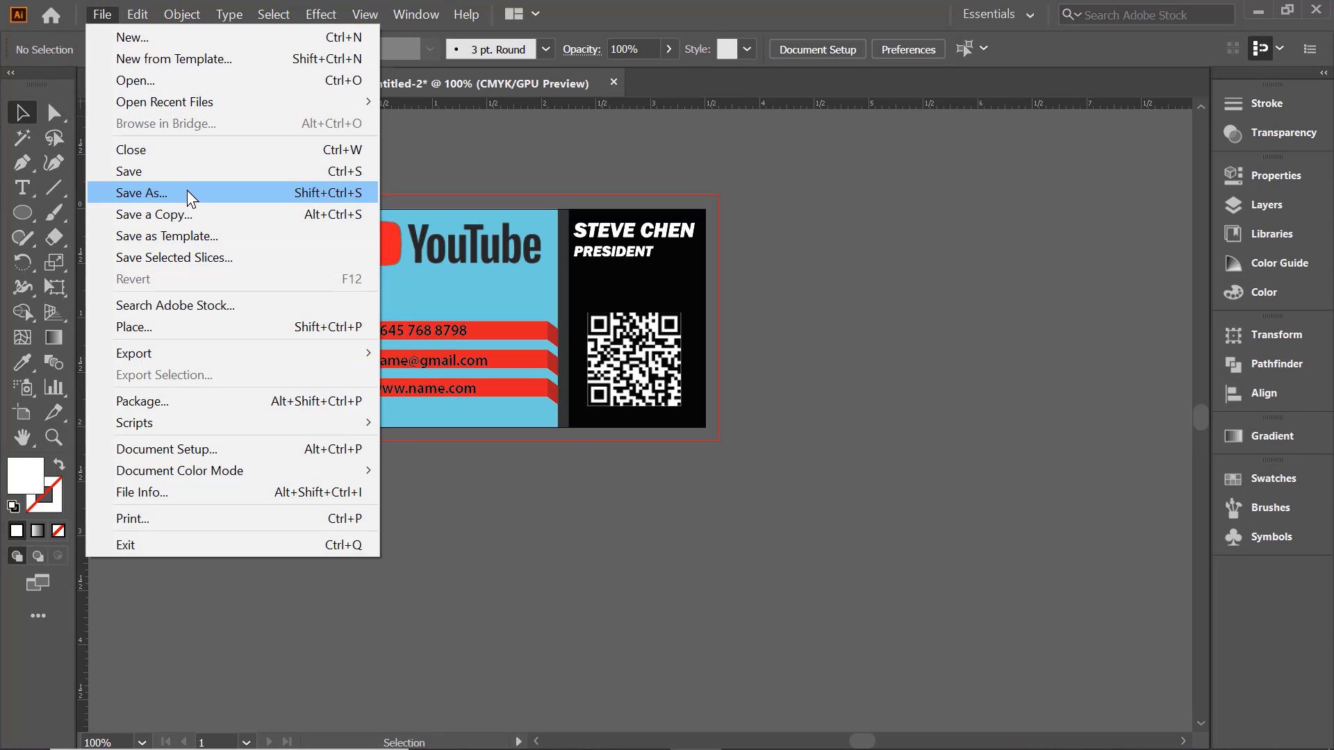
pyautogui.moveTo(207, 354)
pyautogui.click(403, 378)
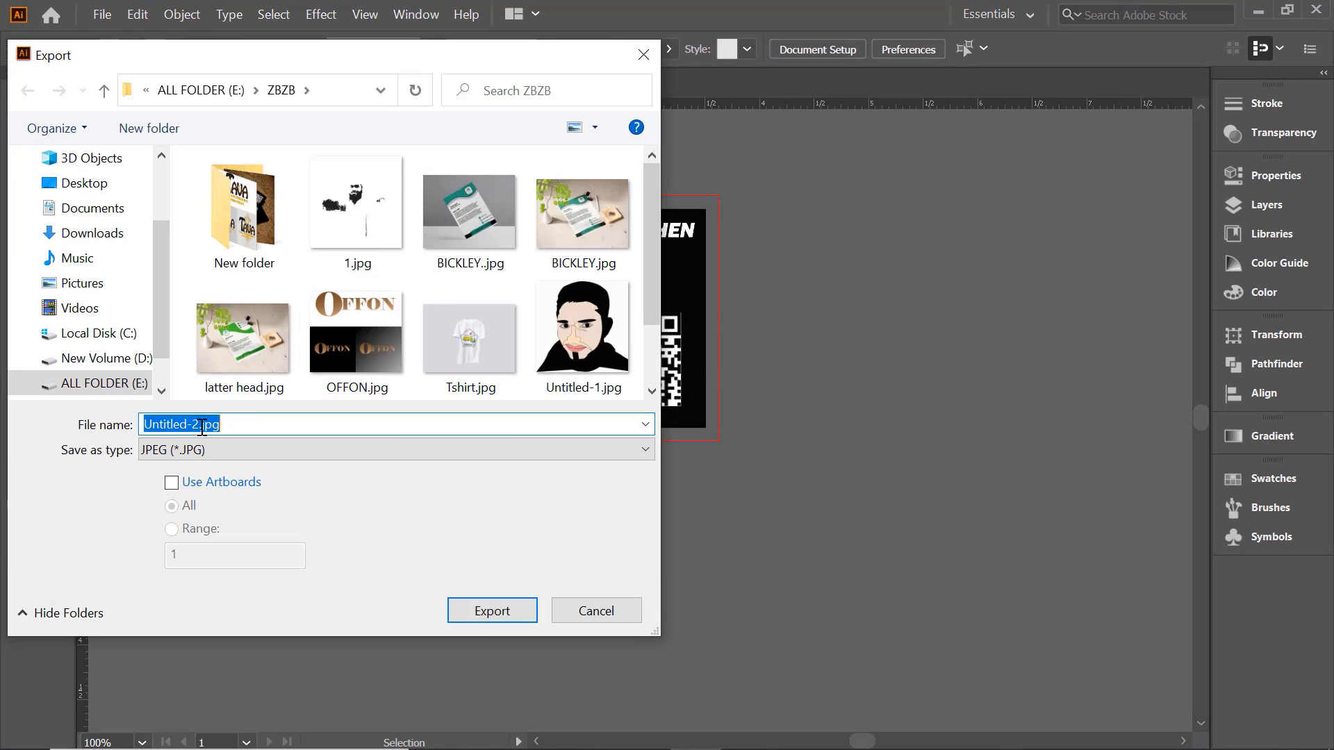
pyautogui.click(202, 425)
pyautogui.doubleClick(226, 216)
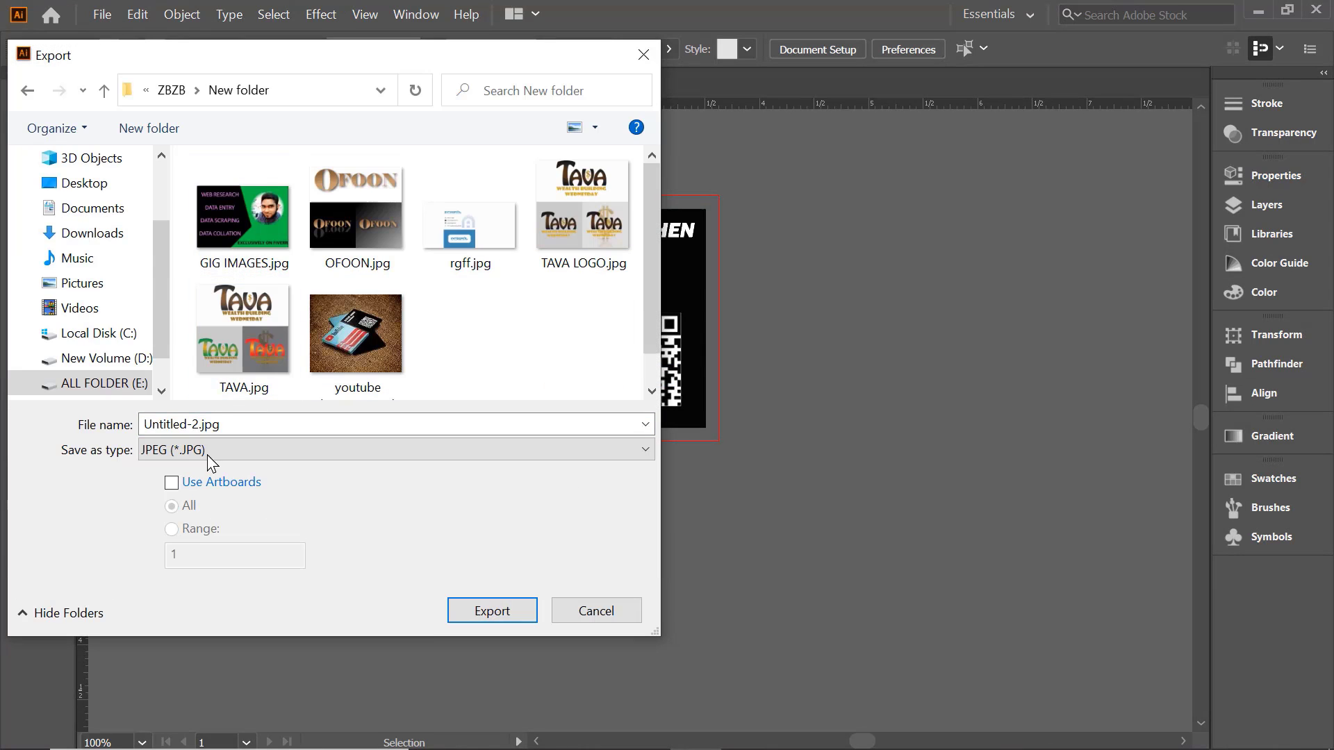
# Name the export "youtube business card.jpg" and export it, accepting the JPEG options.
pyautogui.doubleClick(196, 424)
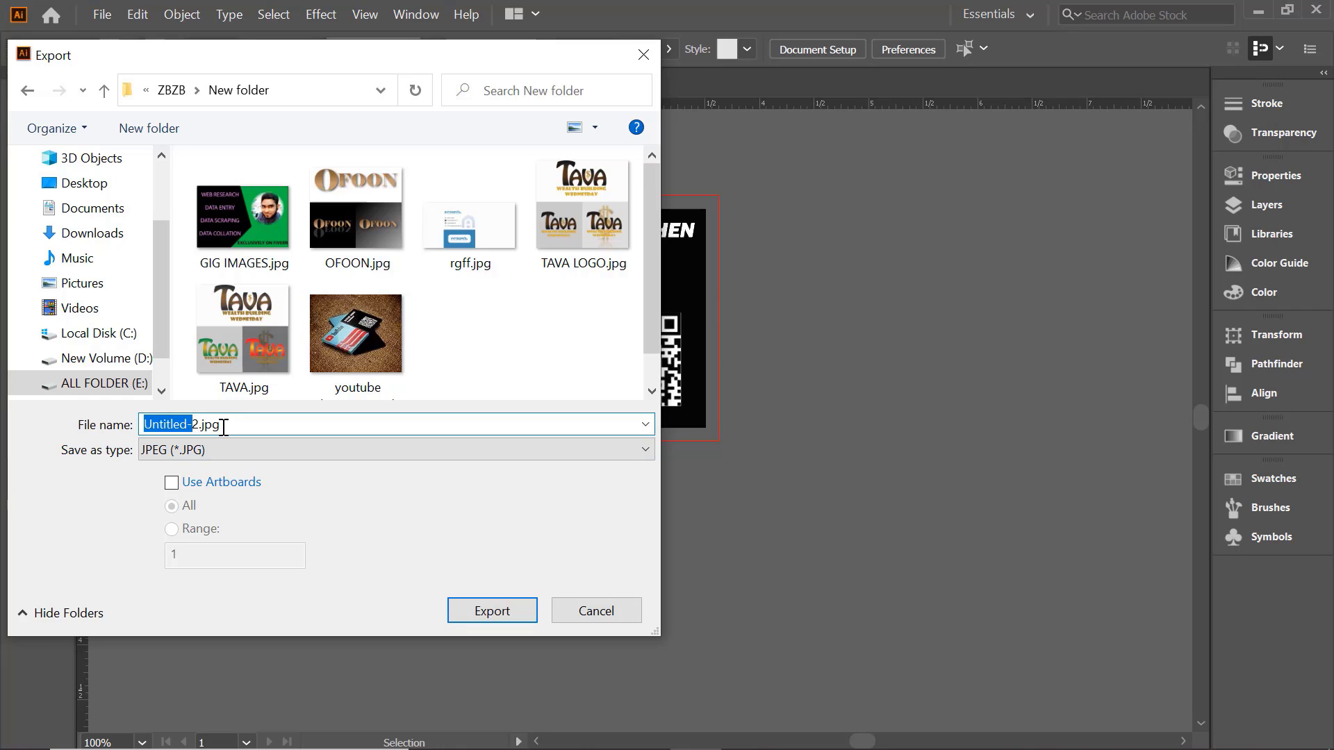
pyautogui.write('yo')
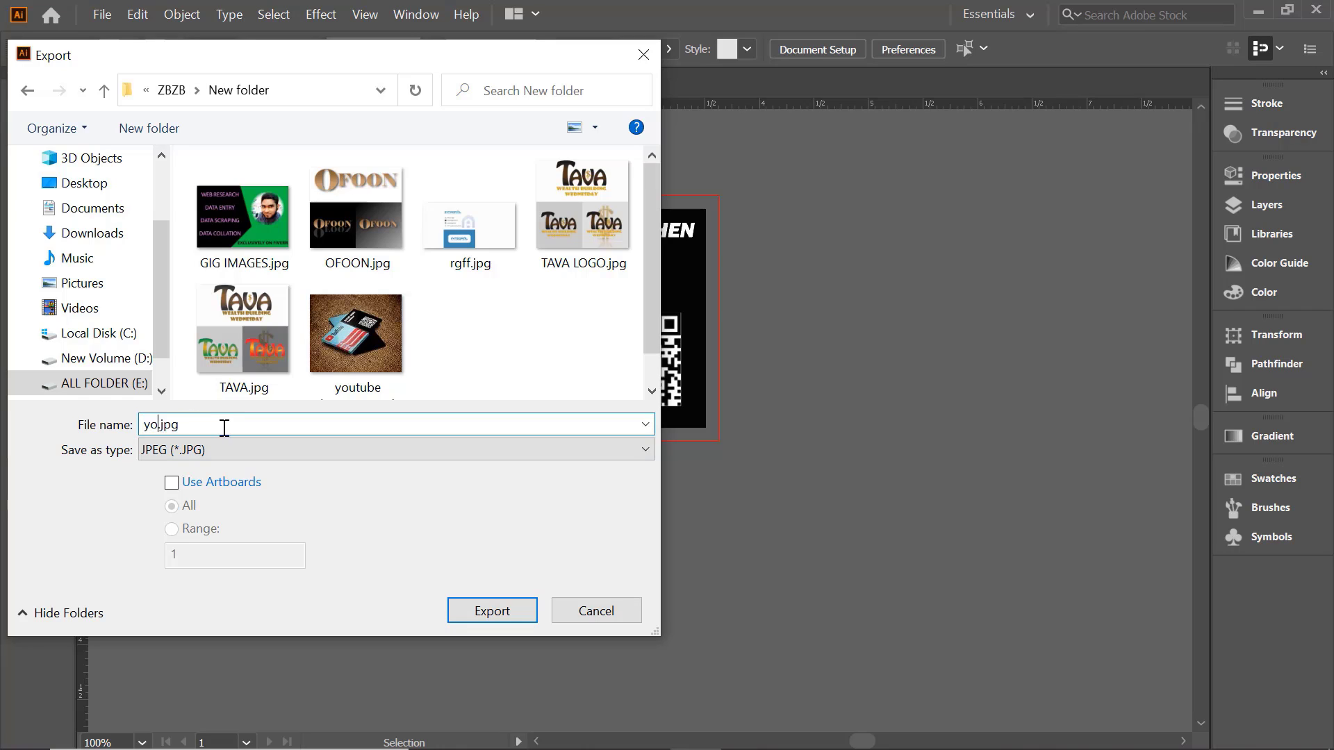
pyautogui.write('utube')
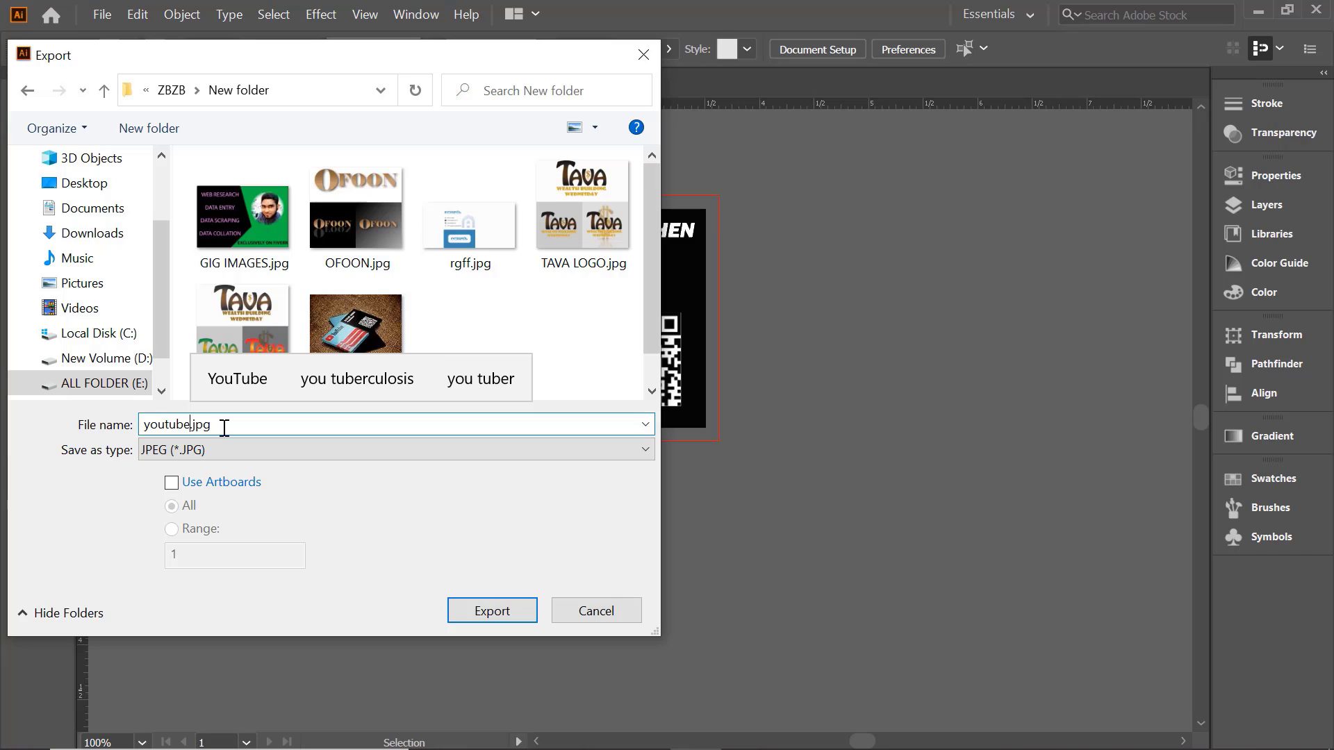
pyautogui.write(' bus')
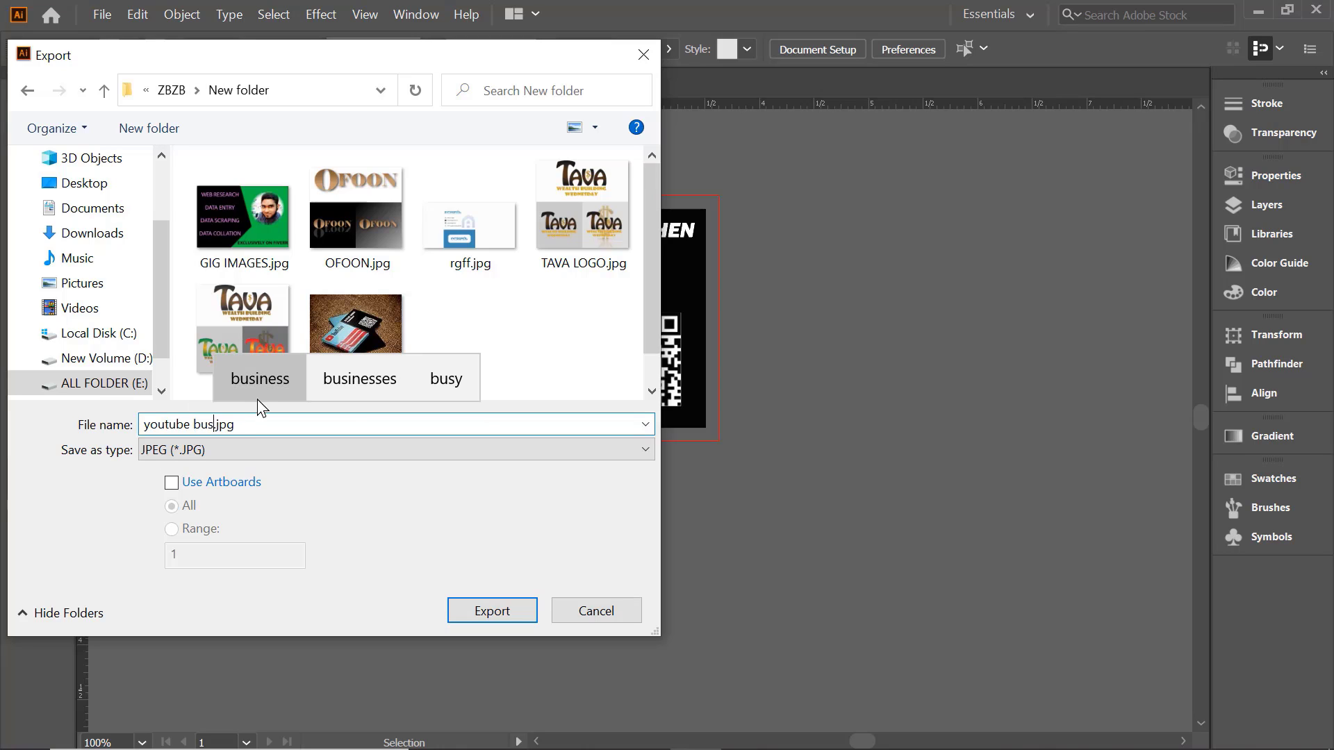
pyautogui.click(259, 379)
pyautogui.write('card')
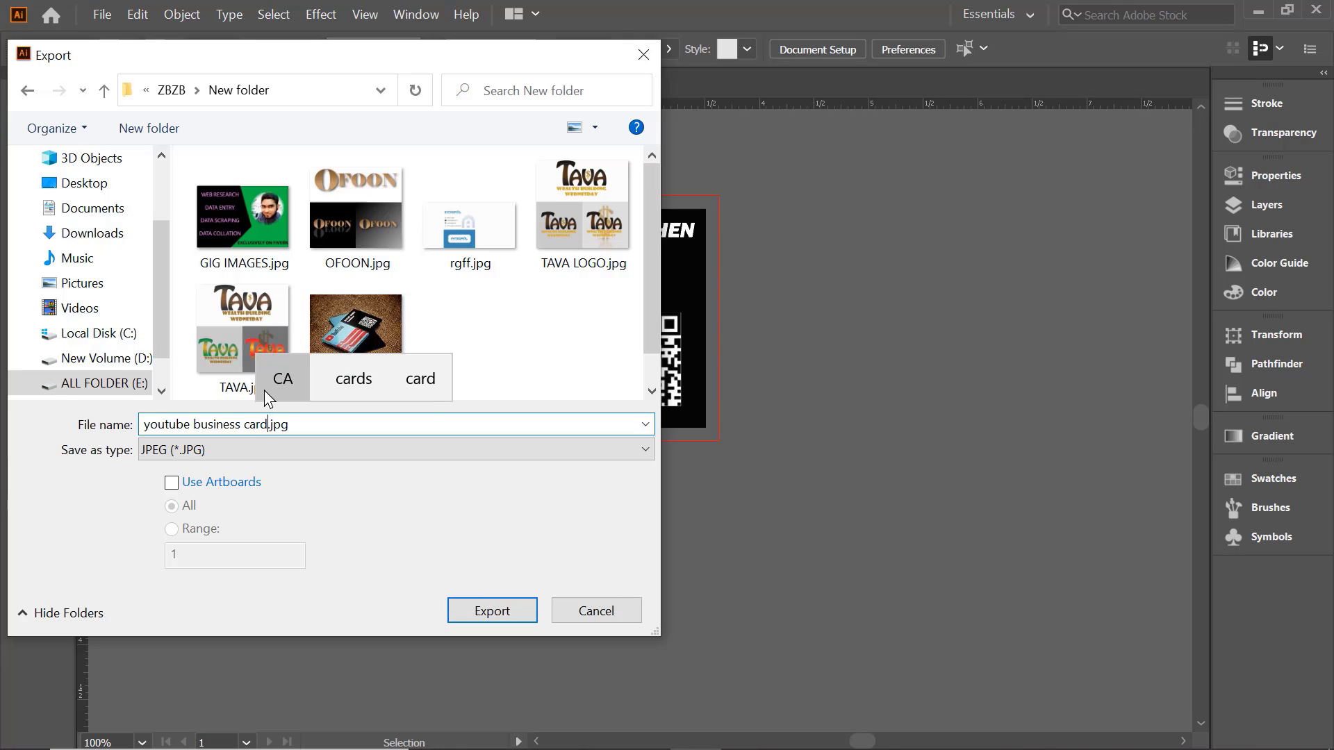
pyautogui.click(505, 614)
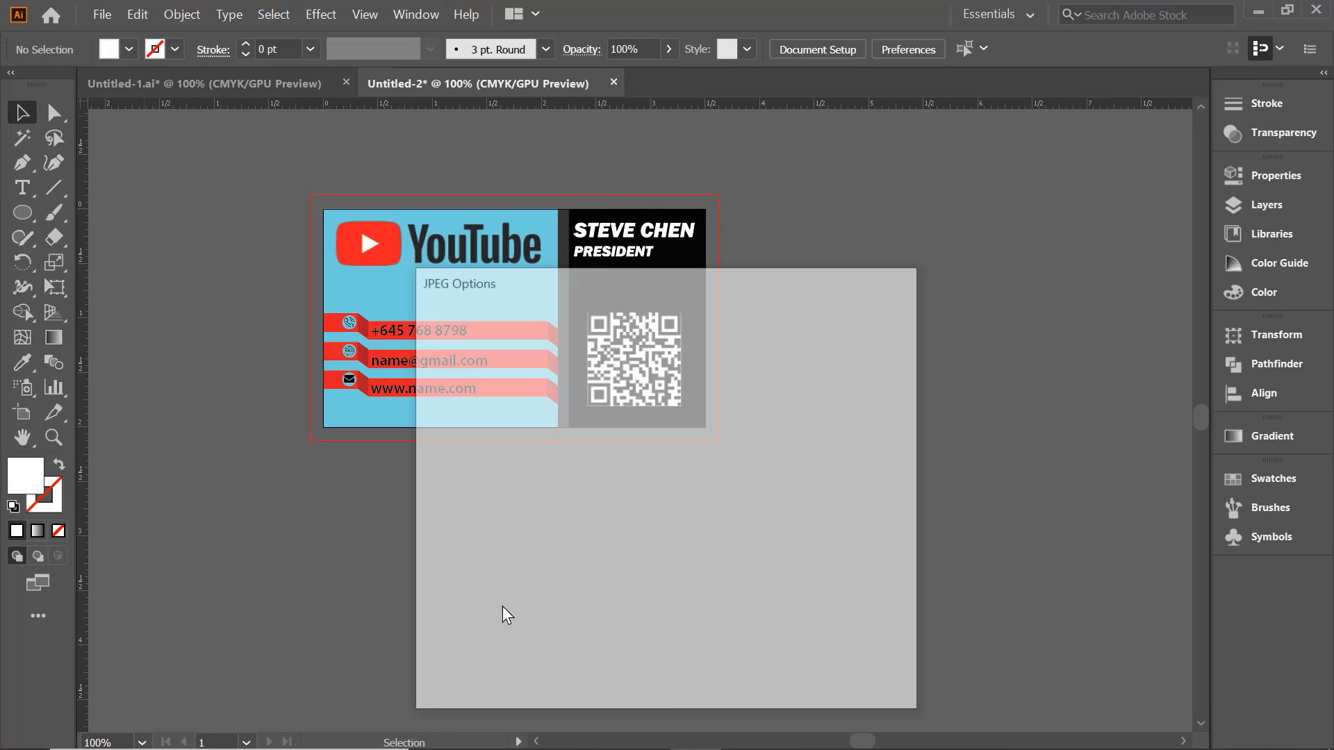
pyautogui.click(768, 673)
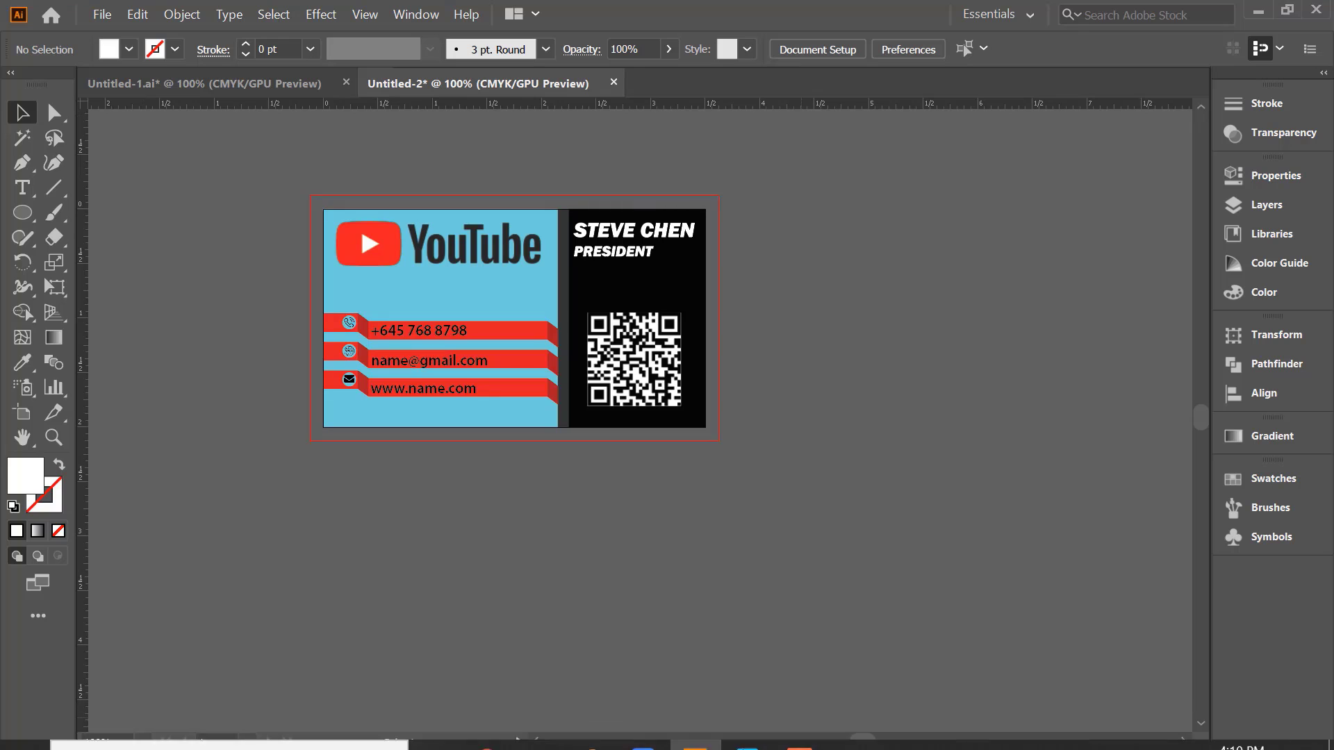
# Switch to File Explorer and go to the mocup file folder under GRAPHICS DISIGN on drive E.
pyautogui.click(1260, 11)
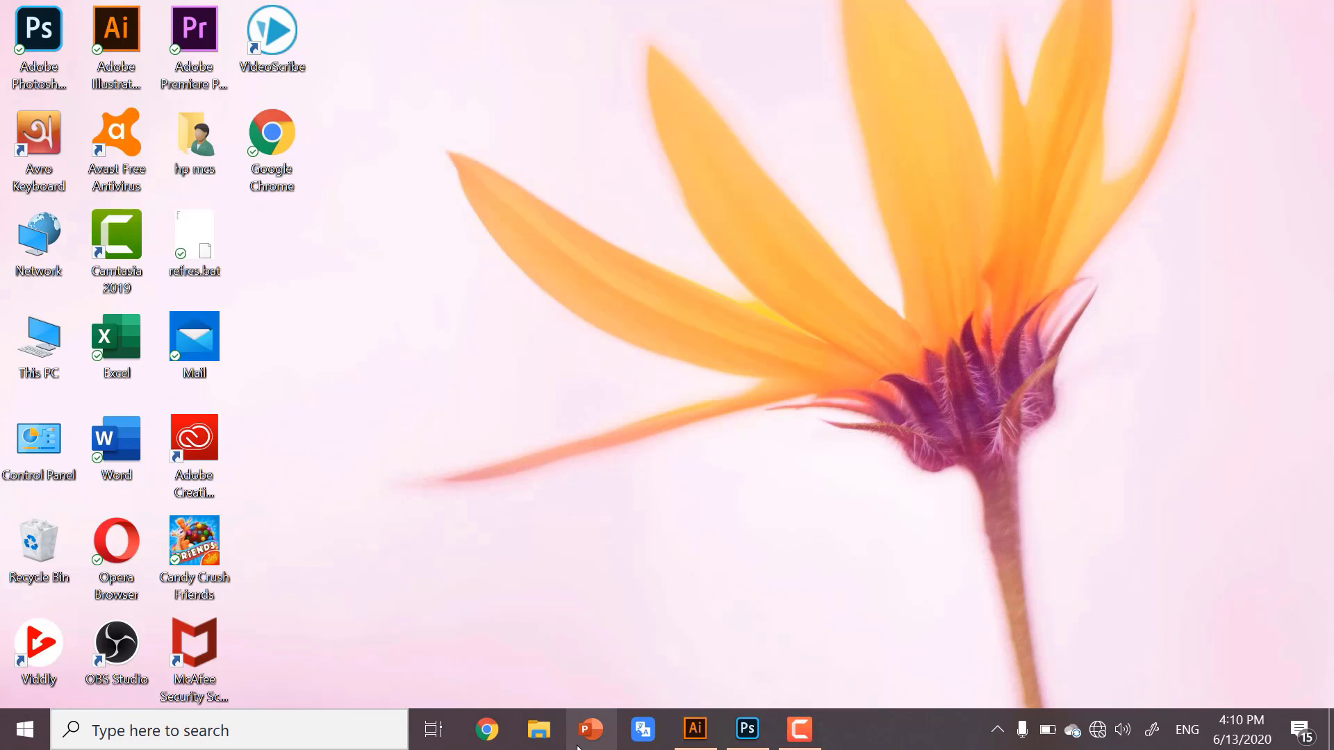
pyautogui.click(538, 729)
pyautogui.scroll(-2, 1126, 333)
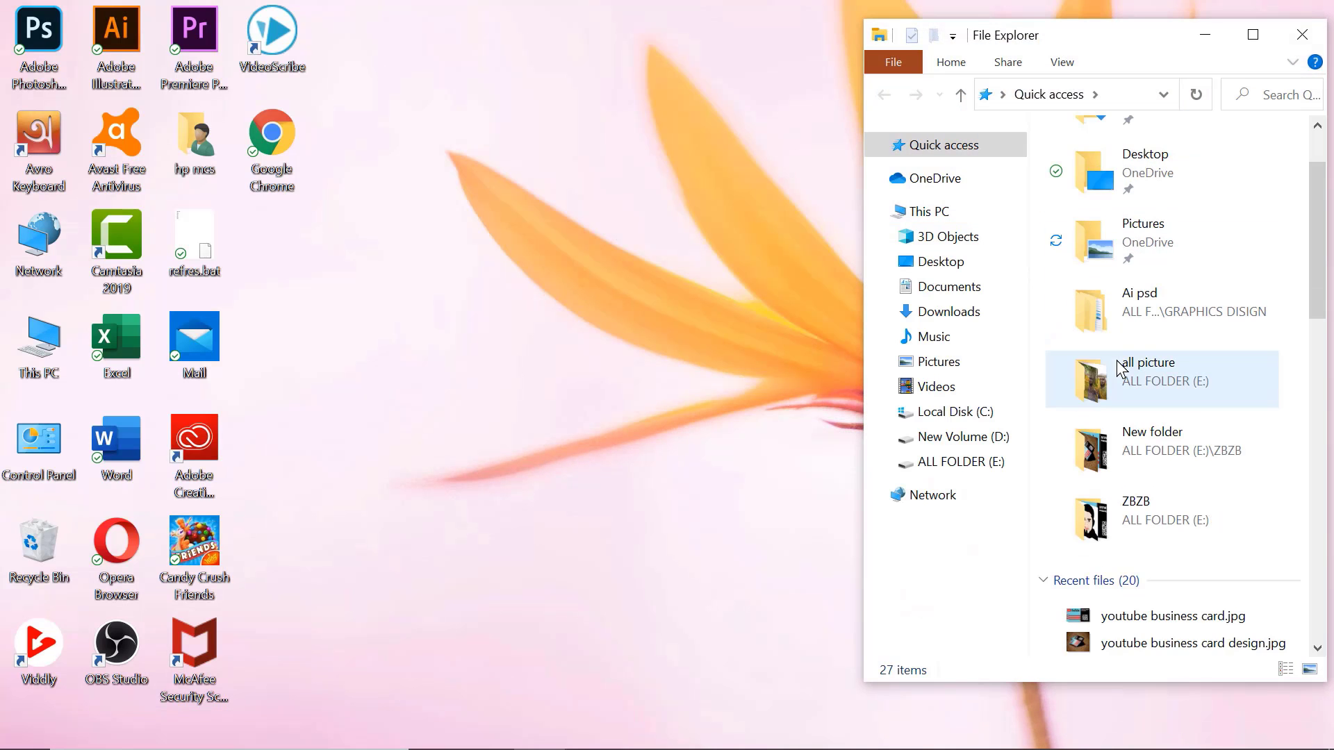
pyautogui.click(947, 467)
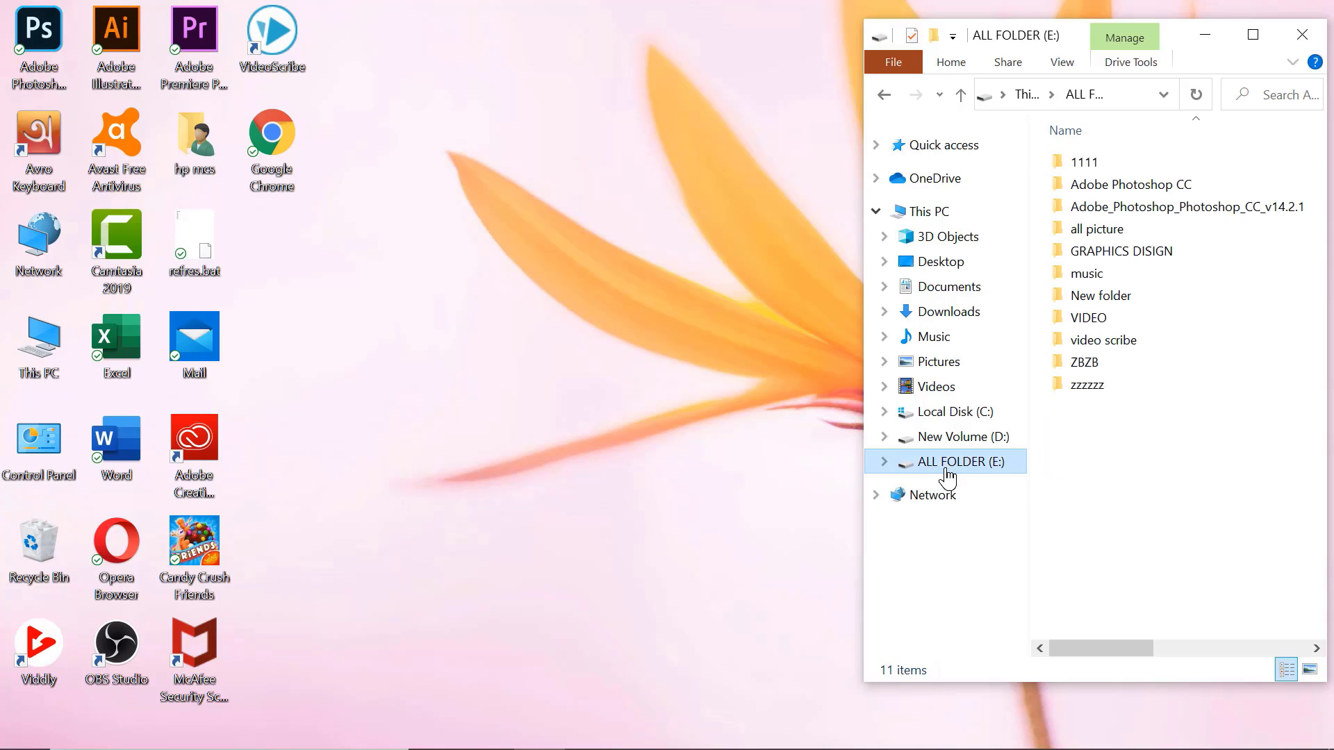
pyautogui.doubleClick(1168, 252)
pyautogui.click(1138, 370)
pyautogui.doubleClick(1142, 373)
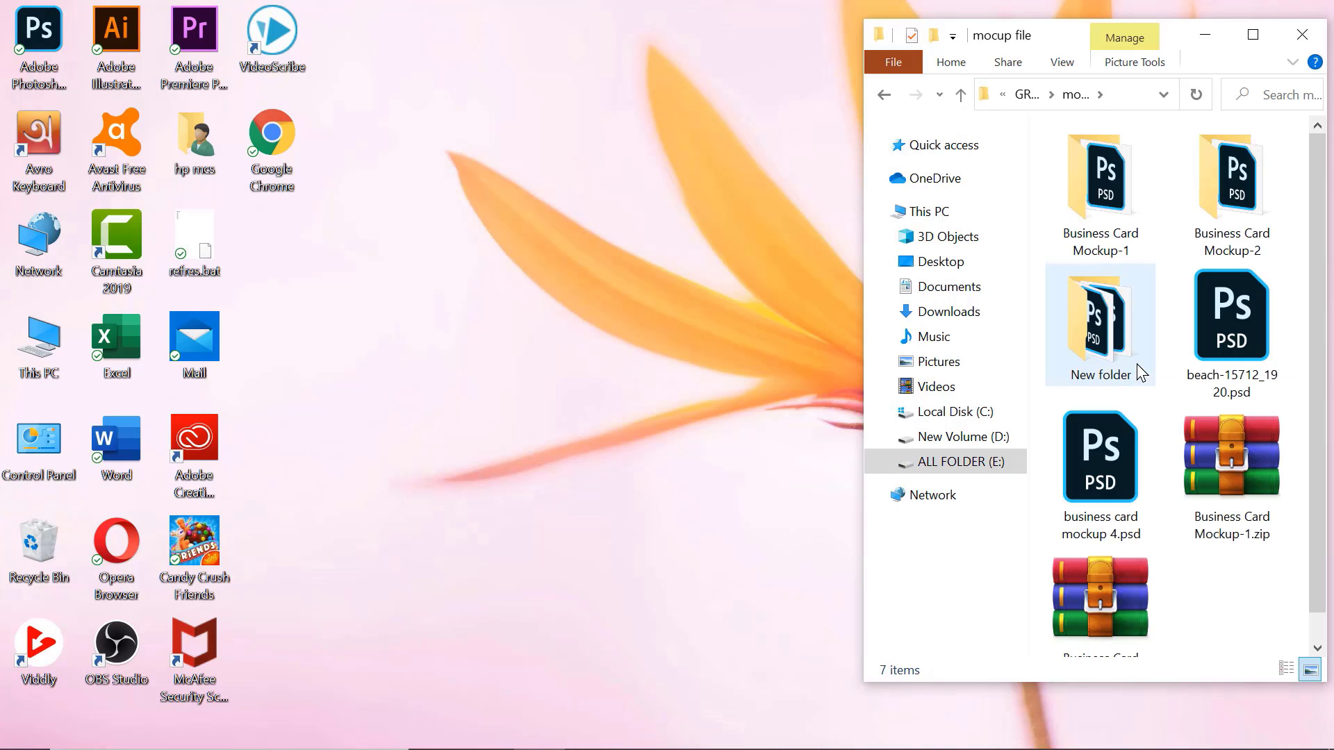
# Open Business Card Mockup-2.psd from the Business Card Mockup-2 folder in Photoshop and dismiss the missing fonts dialog.
pyautogui.doubleClick(1223, 209)
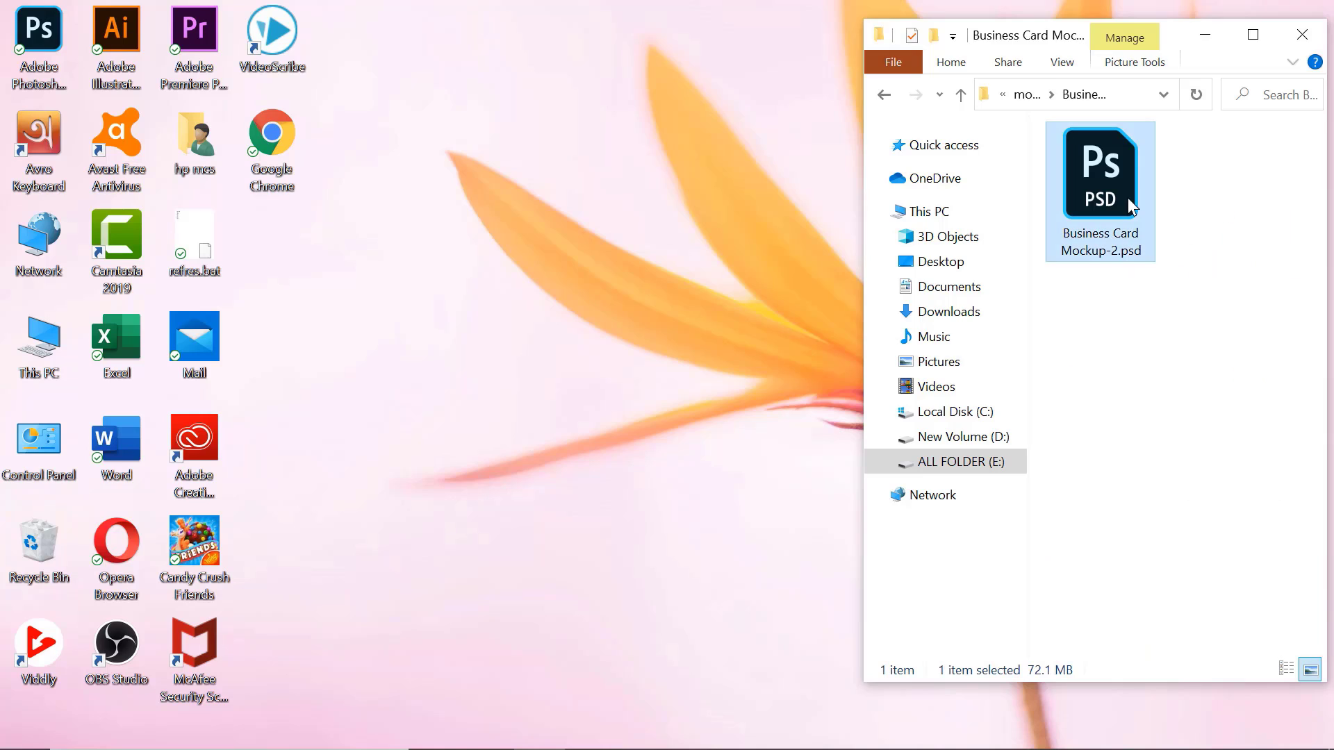
pyautogui.doubleClick(1133, 191)
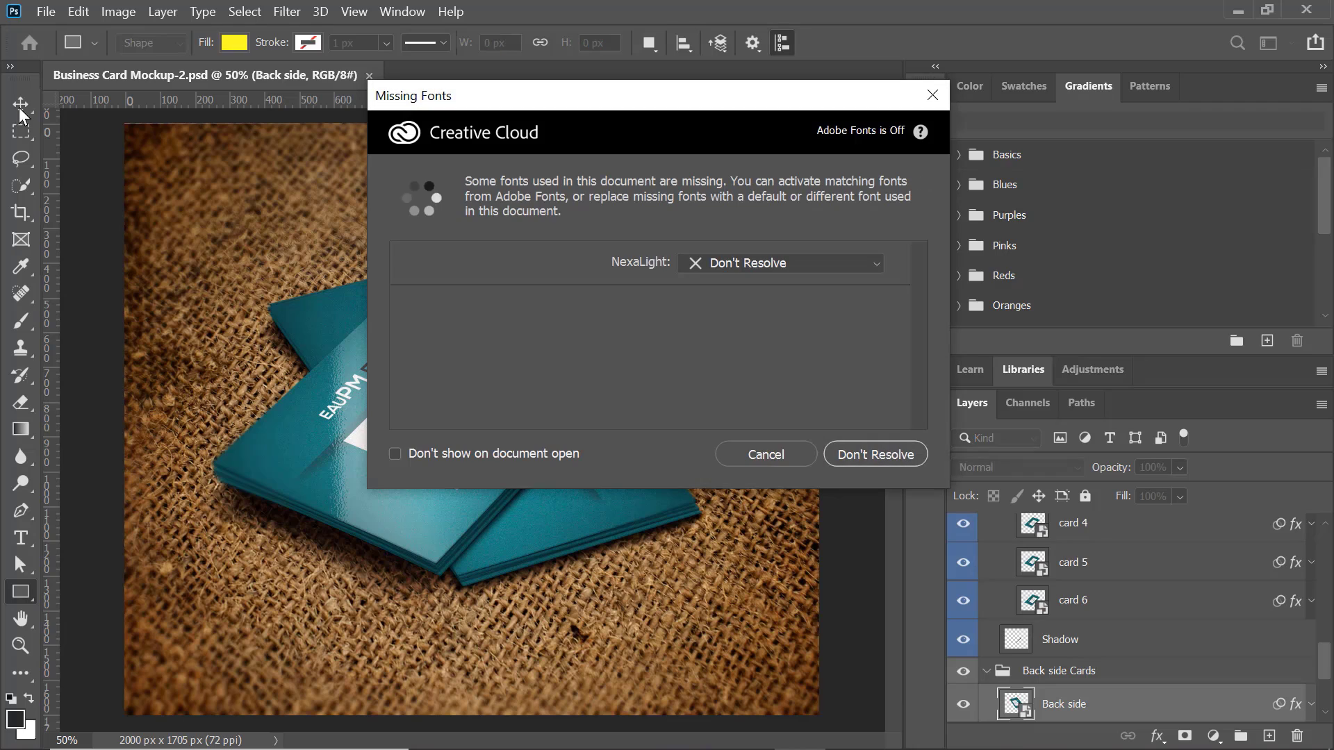
pyautogui.click(743, 454)
pyautogui.press('v')
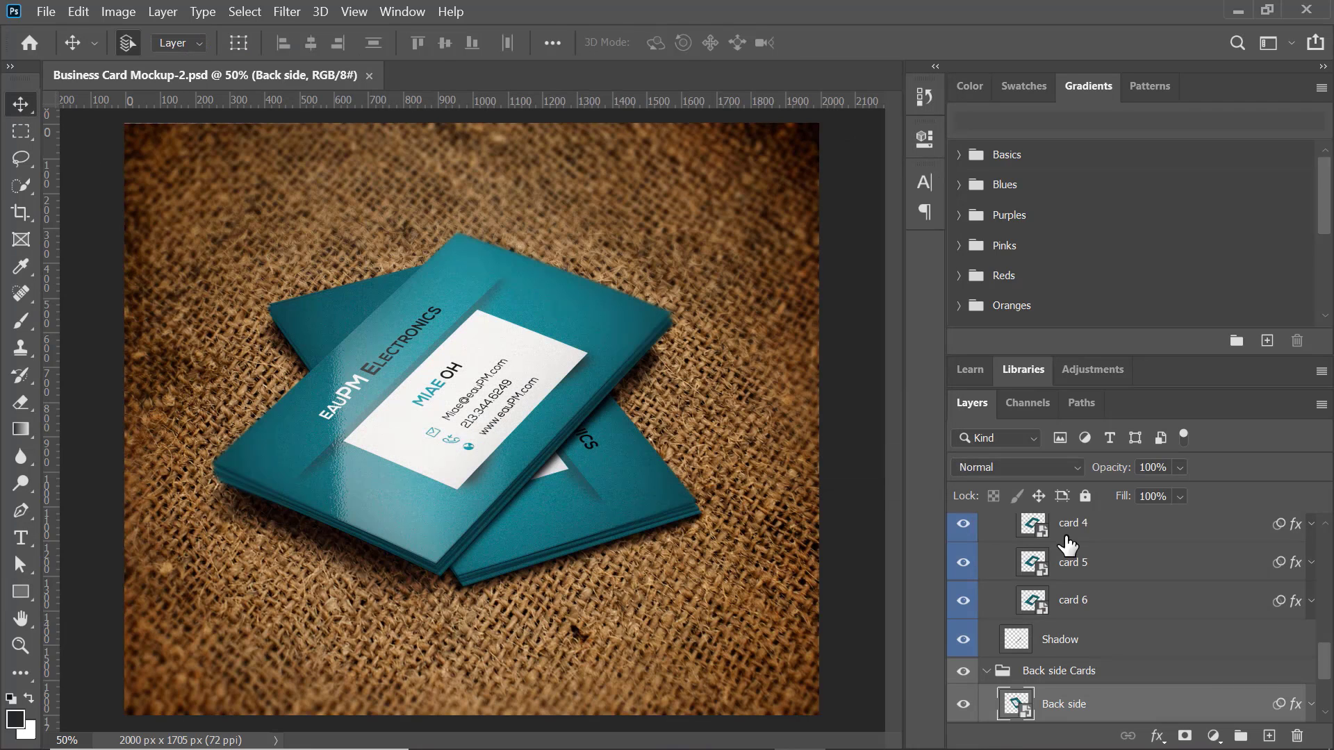
# Open the contents of the Front Card smart object for editing.
pyautogui.scroll(-1, 1070, 560)
pyautogui.scroll(5, 1070, 560)
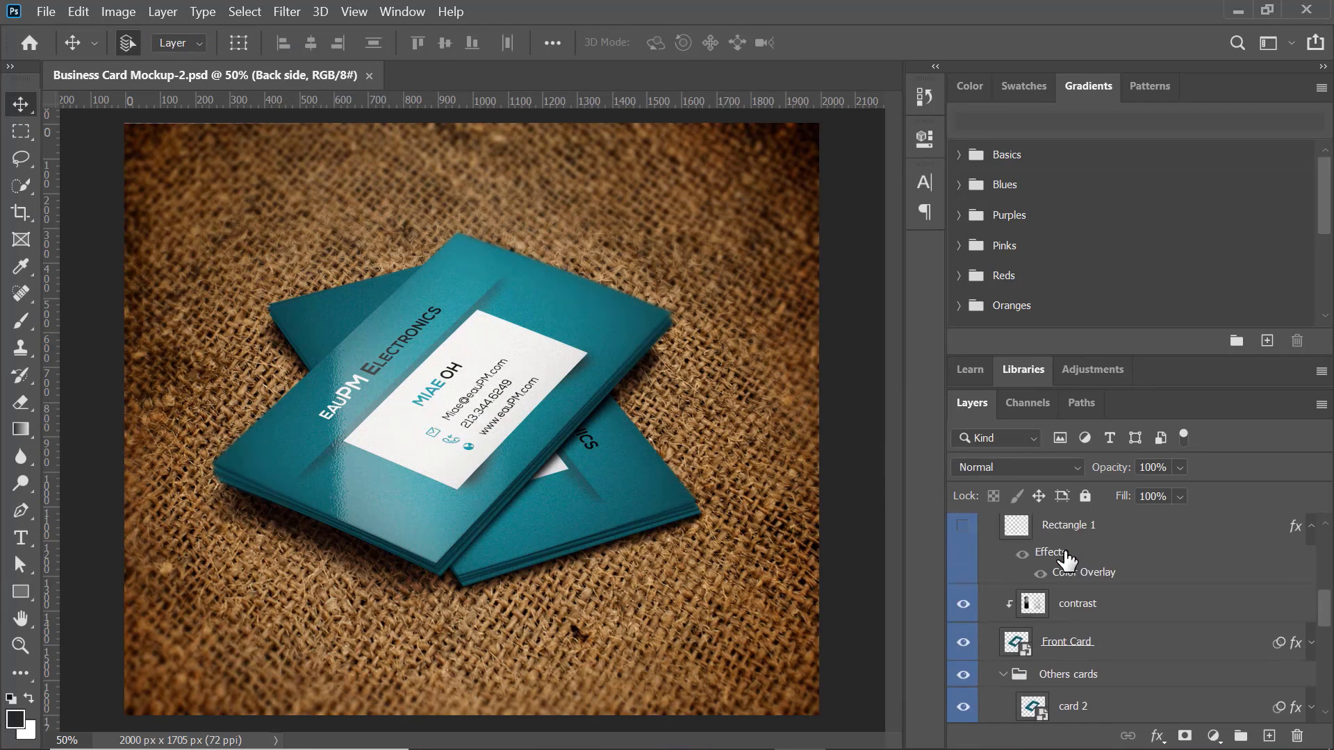
pyautogui.doubleClick(1018, 615)
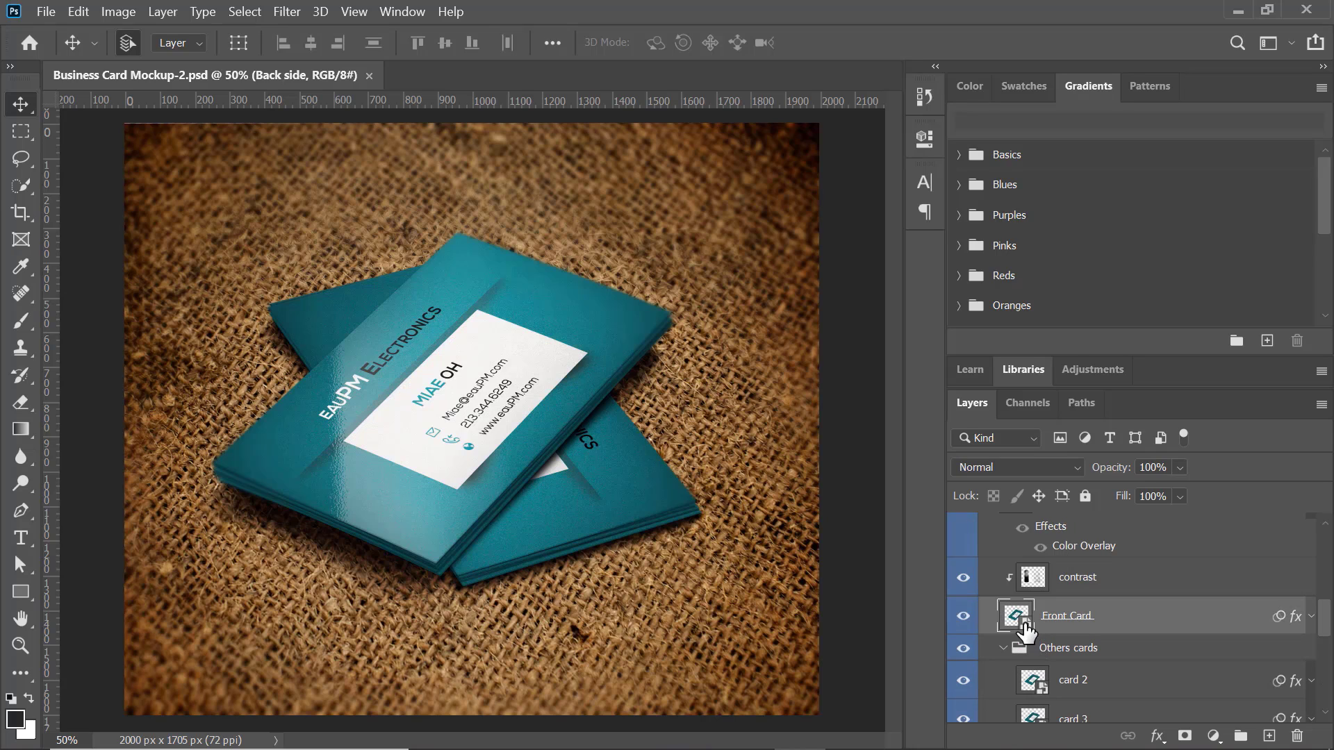
# Place "youtube business card.jpg" from the New folder in ZBZB on drive E into the front card artwork.
pyautogui.click(539, 735)
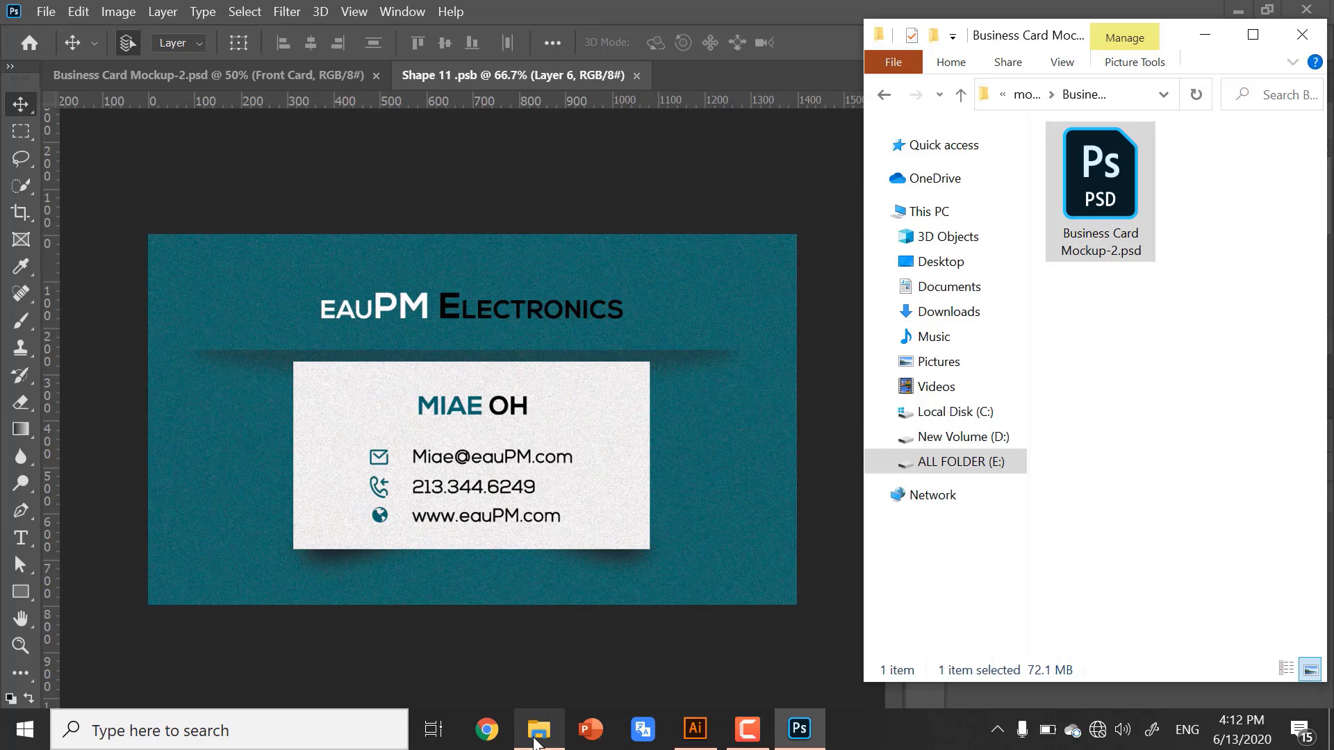
pyautogui.click(965, 462)
pyautogui.doubleClick(1084, 362)
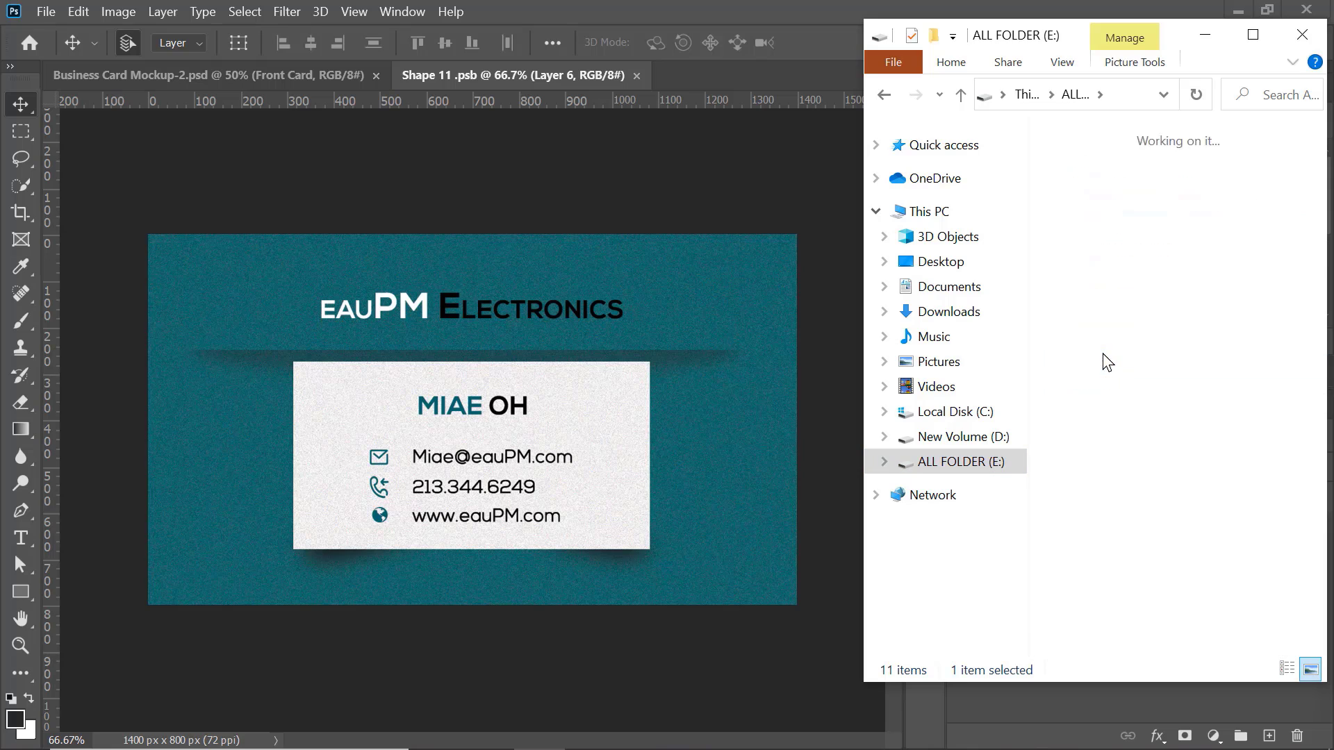
pyautogui.doubleClick(1101, 184)
pyautogui.moveTo(1100, 601); pyautogui.dragTo(387, 437)
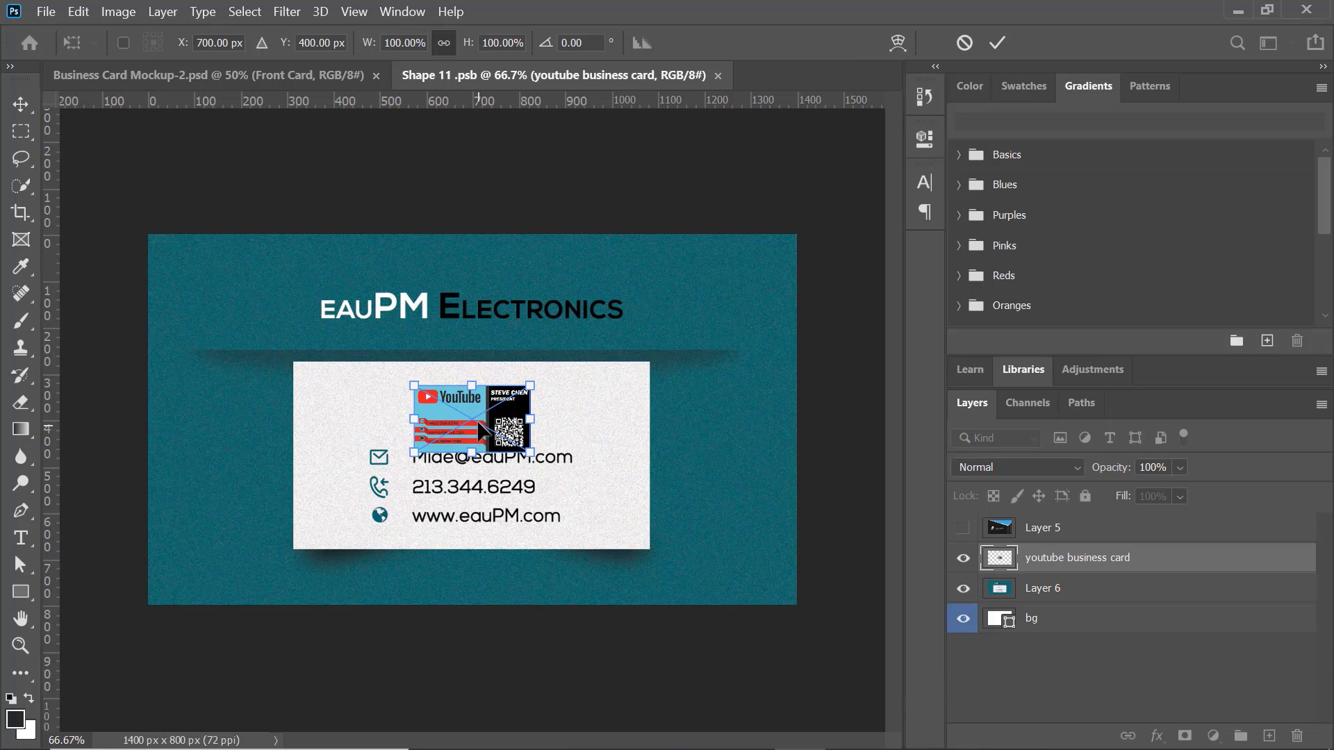
# Scale the placed card to about 558% so it covers the whole canvas, and save the smart object.
pyautogui.moveTo(520, 457); pyautogui.dragTo(799, 606)
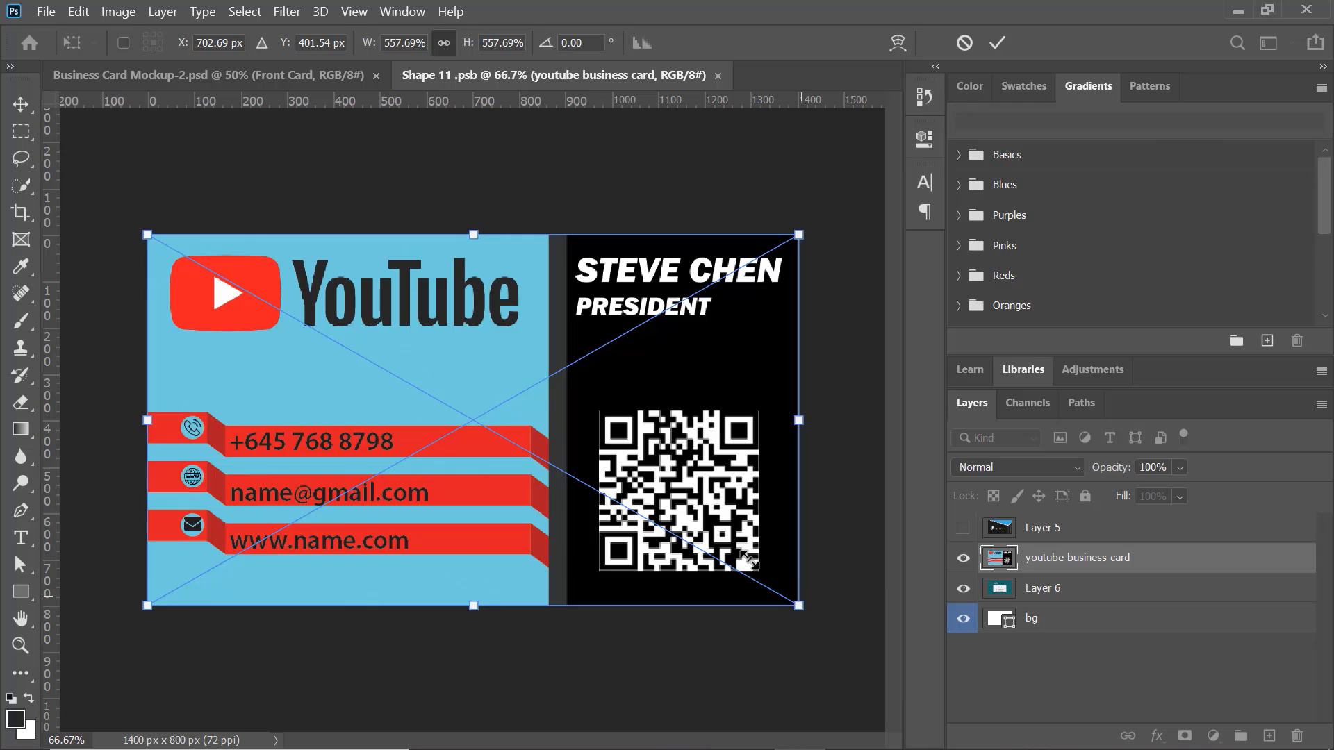
pyautogui.click(988, 691)
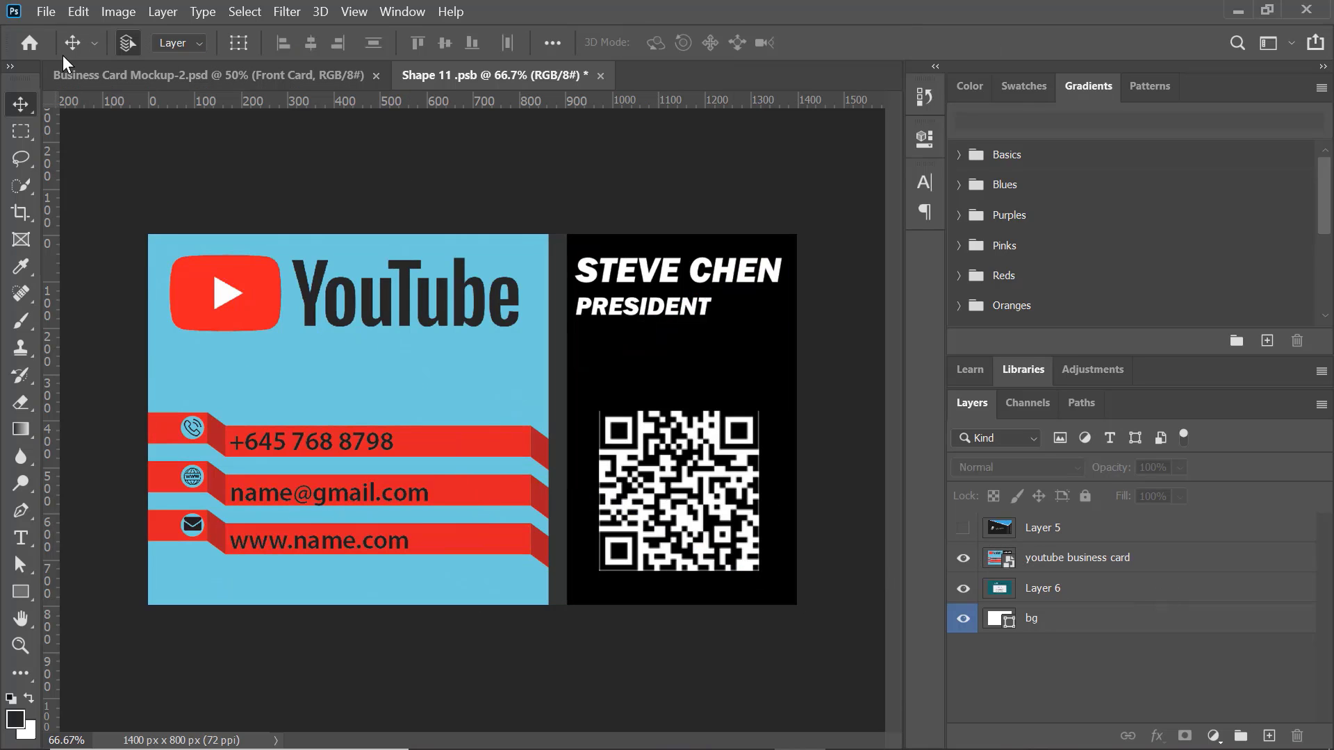
pyautogui.click(46, 12)
pyautogui.click(55, 234)
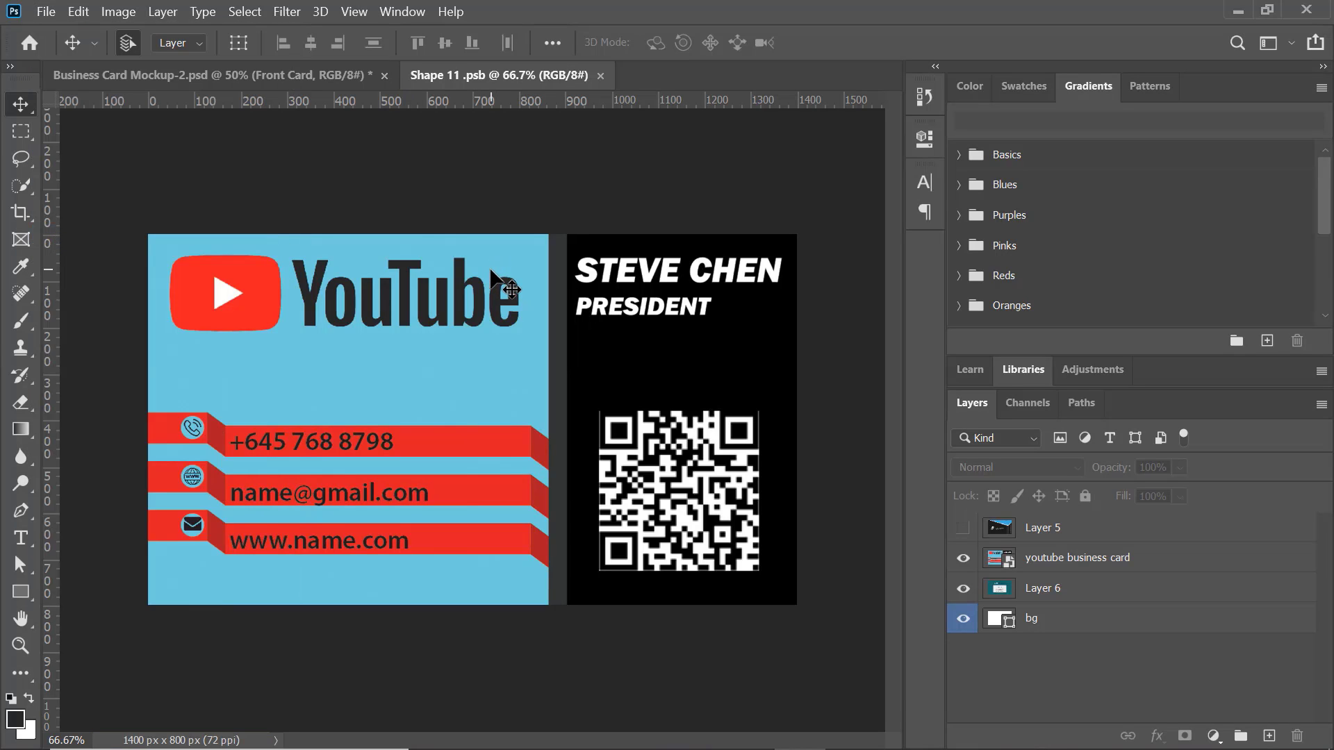
# Open the mockup's Back side smart object contents and copy the YouTube logo from Untitled-1 in Illustrator.
pyautogui.click(315, 75)
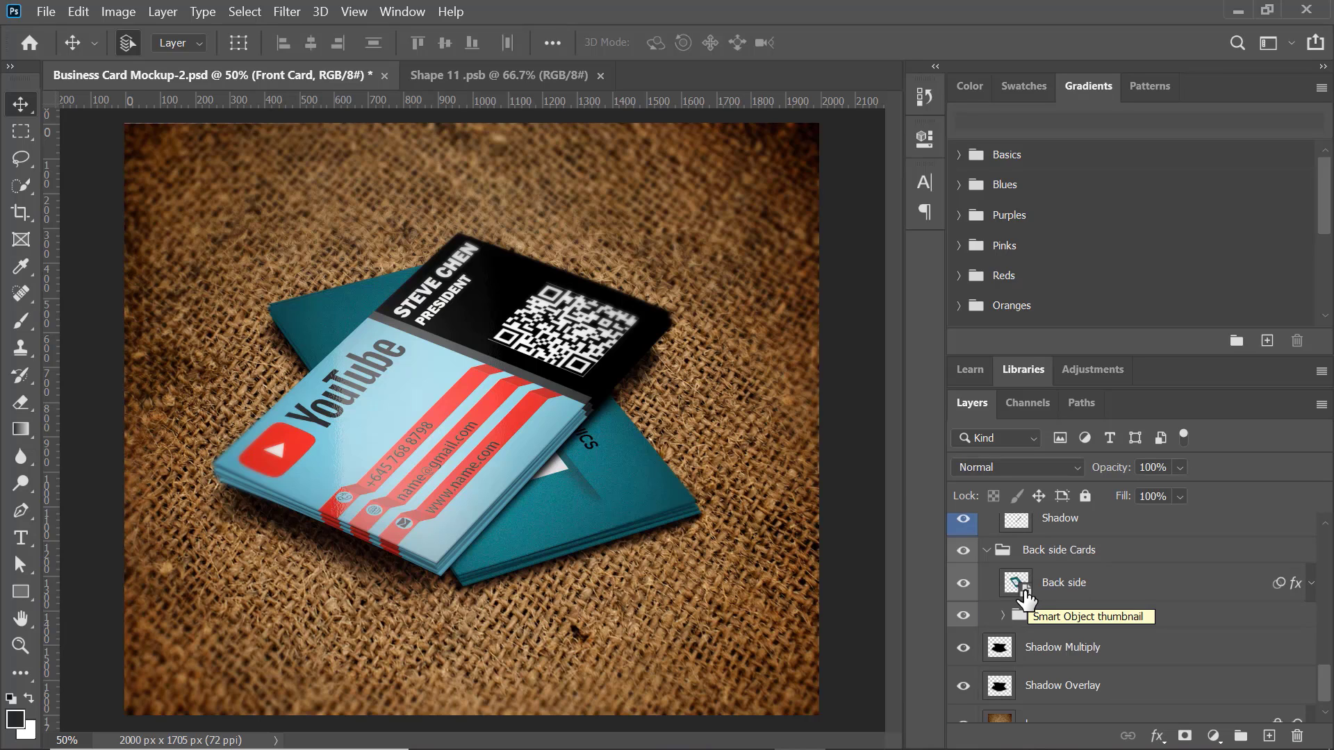
pyautogui.doubleClick(1024, 591)
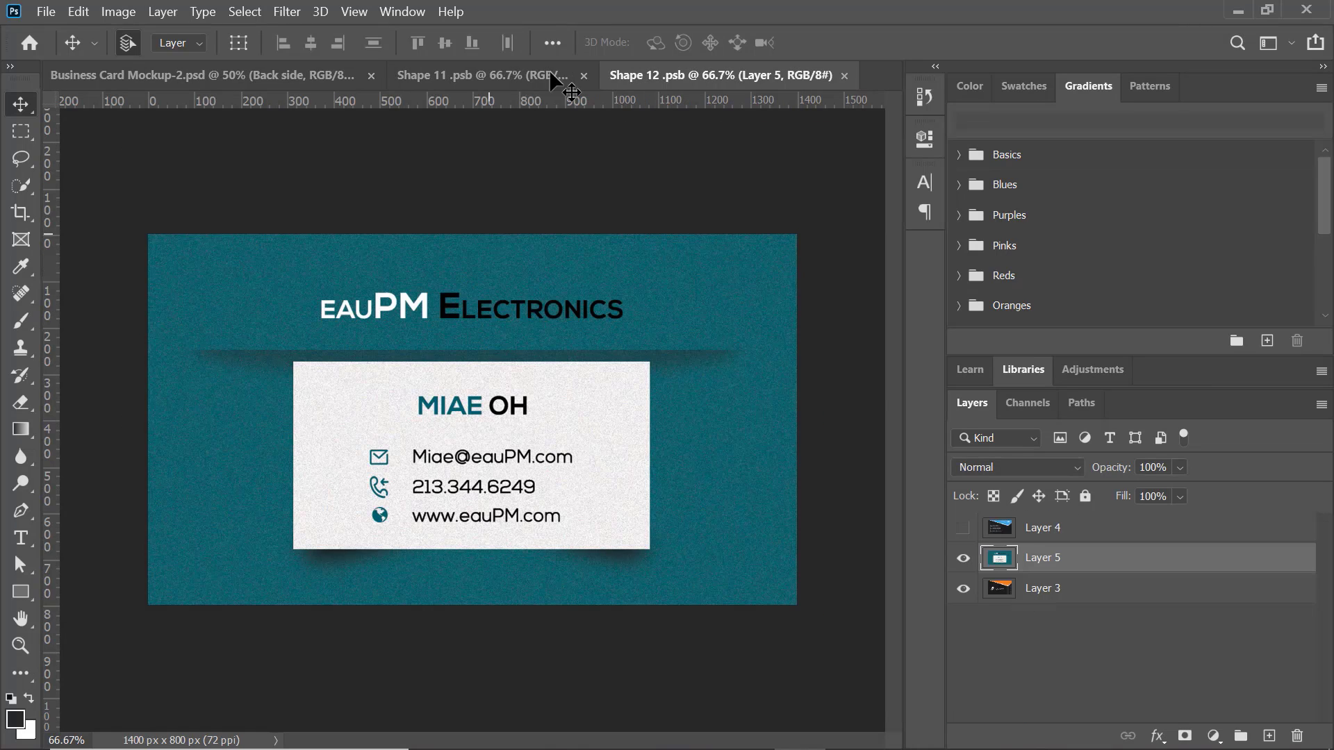
pyautogui.moveTo(560, 741)
pyautogui.click(692, 733)
pyautogui.click(223, 85)
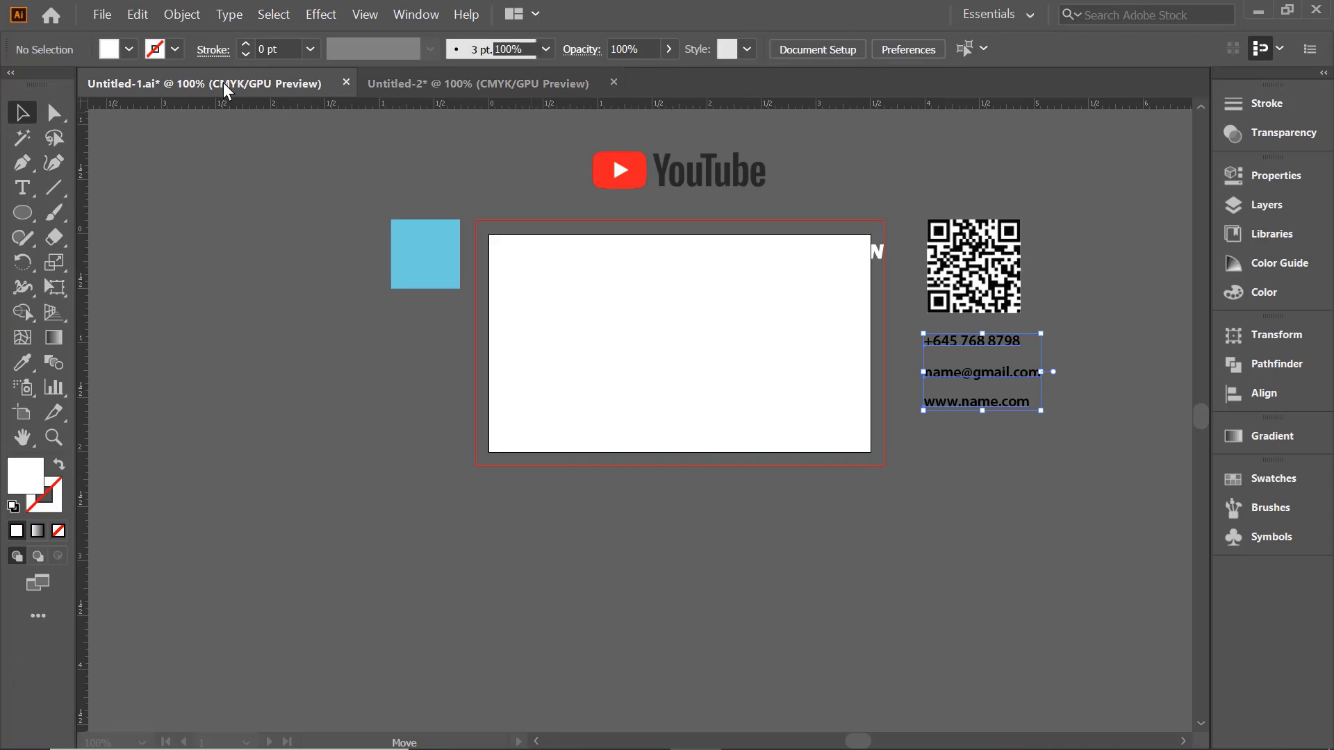
pyautogui.click(684, 179)
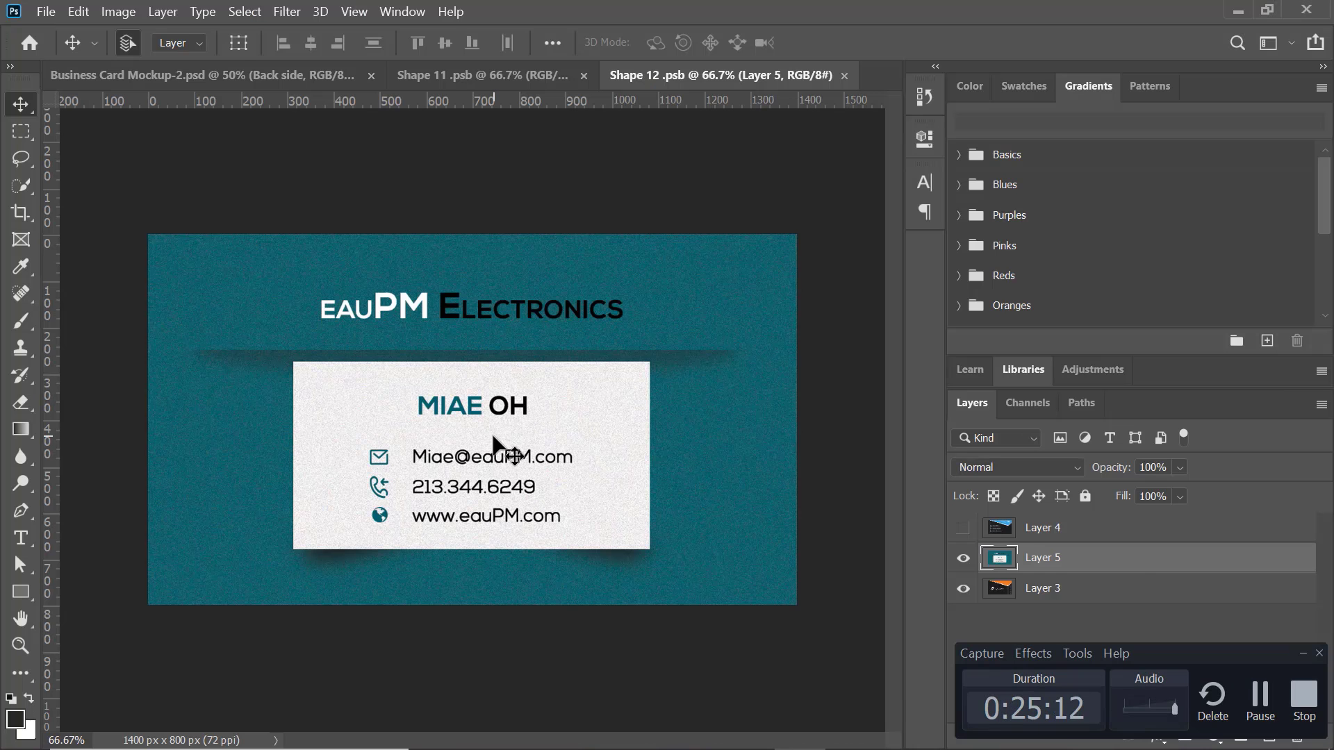
# Paste the YouTube logo into the back side artwork in Photoshop, enlarge it and place it across the canvas's upper edge.
pyautogui.hotkey('ctrl', 'v')
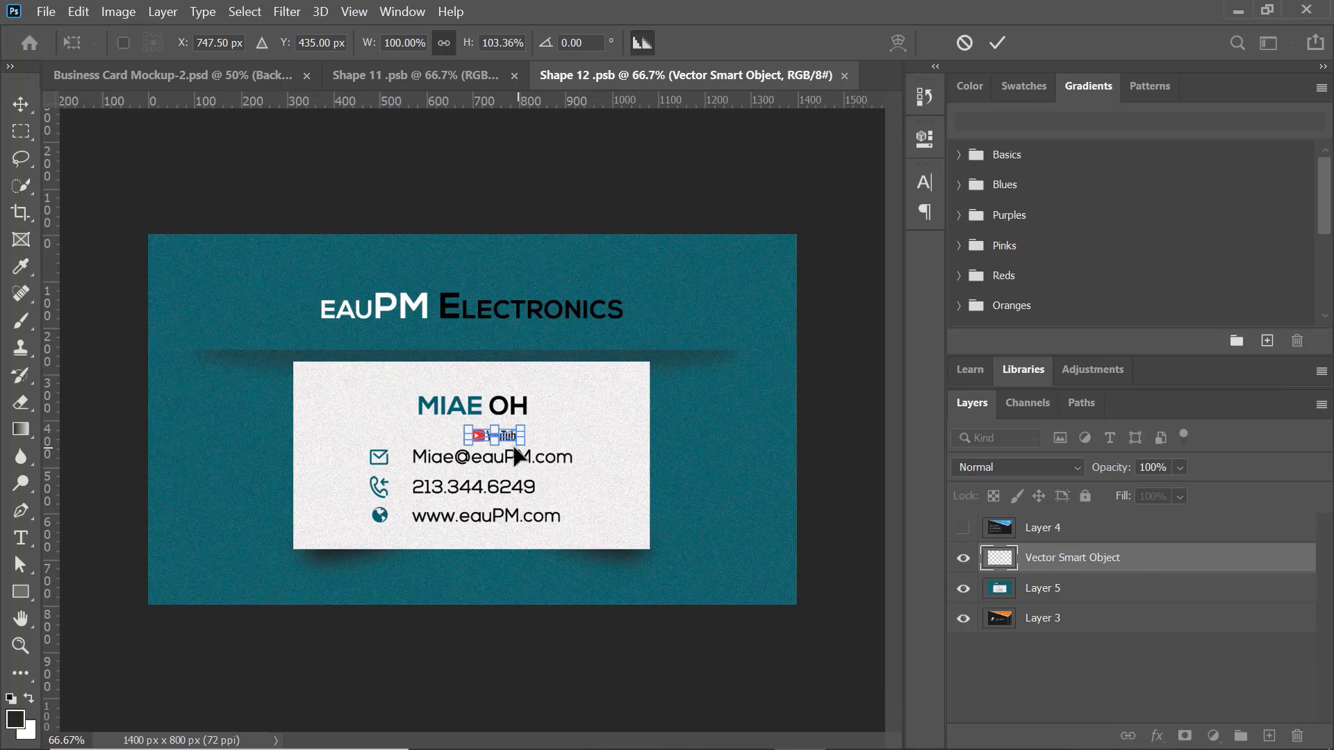
pyautogui.moveTo(599, 478); pyautogui.dragTo(458, 233)
pyautogui.press('Return')
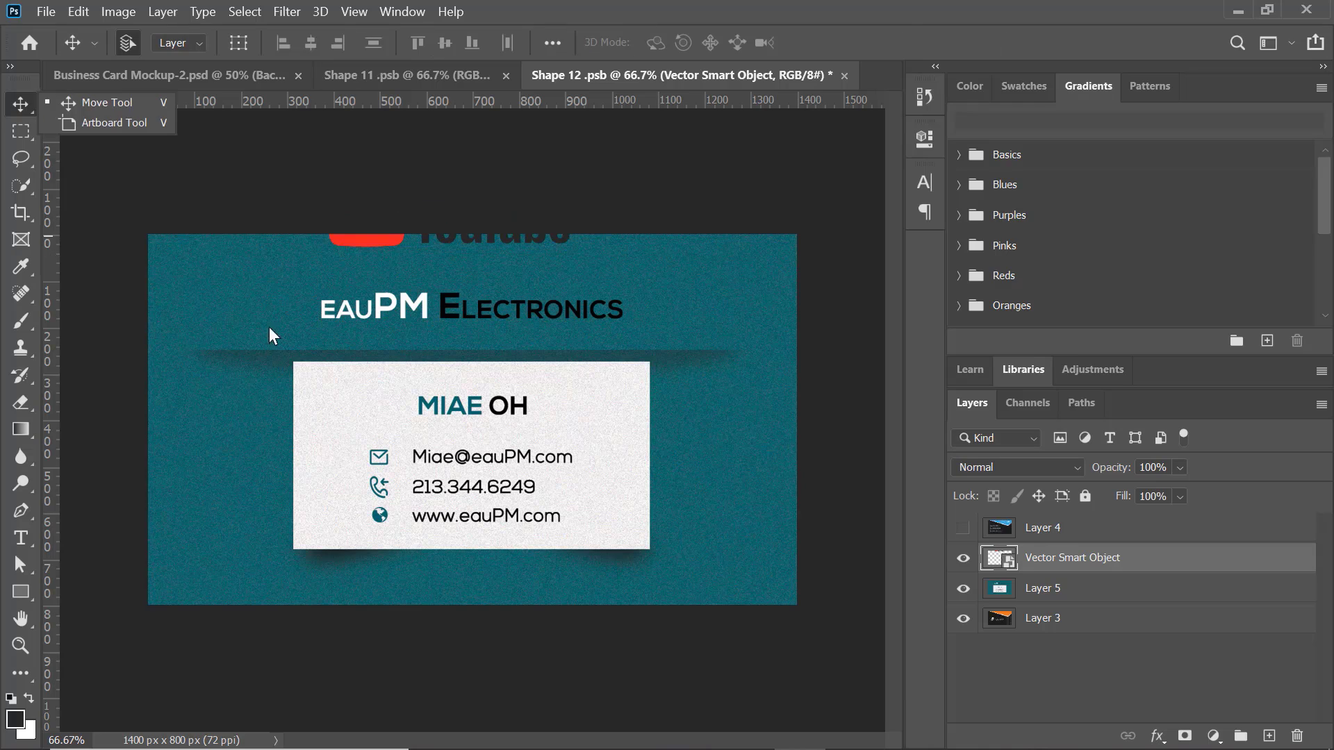
# Add a vertical guide at 700 px and draw a yellow rectangle of about 704 x 807 px over the left half.
pyautogui.moveTo(50, 348); pyautogui.dragTo(278, 351)
pyautogui.hotkey('ctrl', 'z')
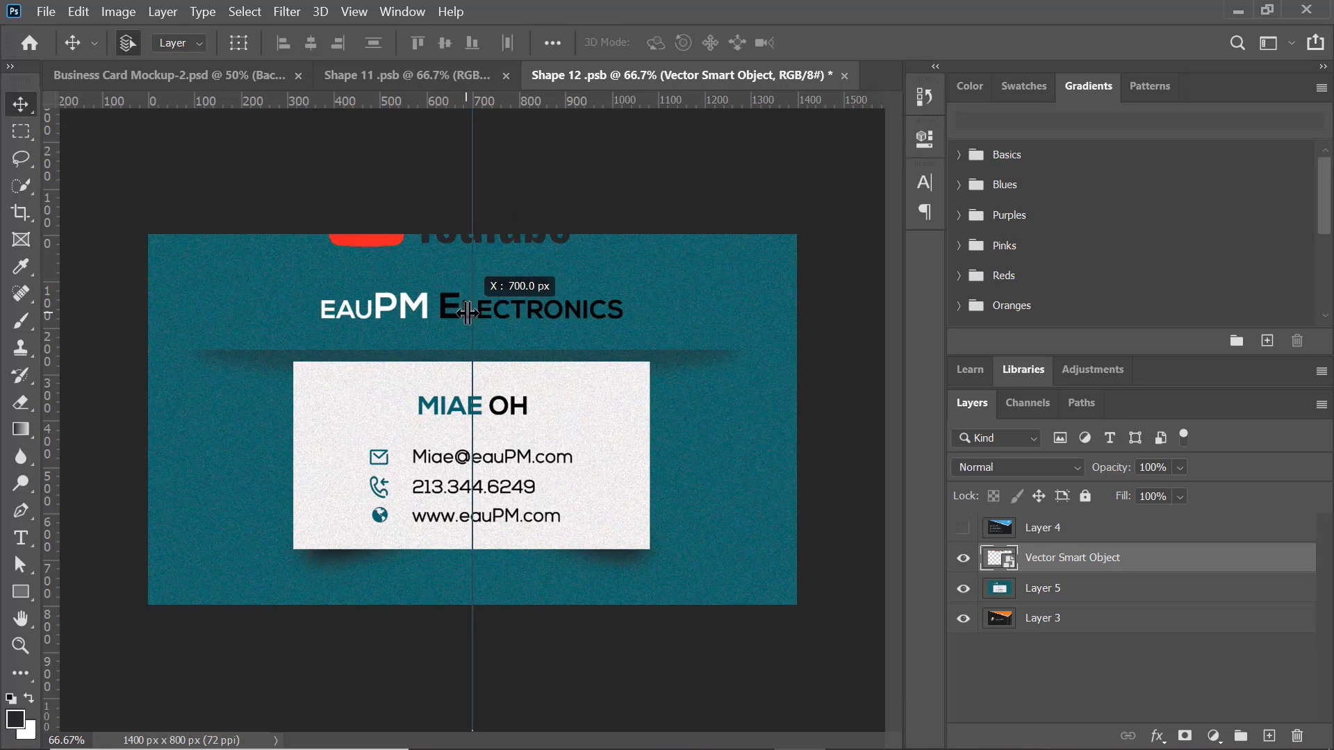
pyautogui.click(20, 592)
pyautogui.moveTo(146, 230); pyautogui.dragTo(485, 611)
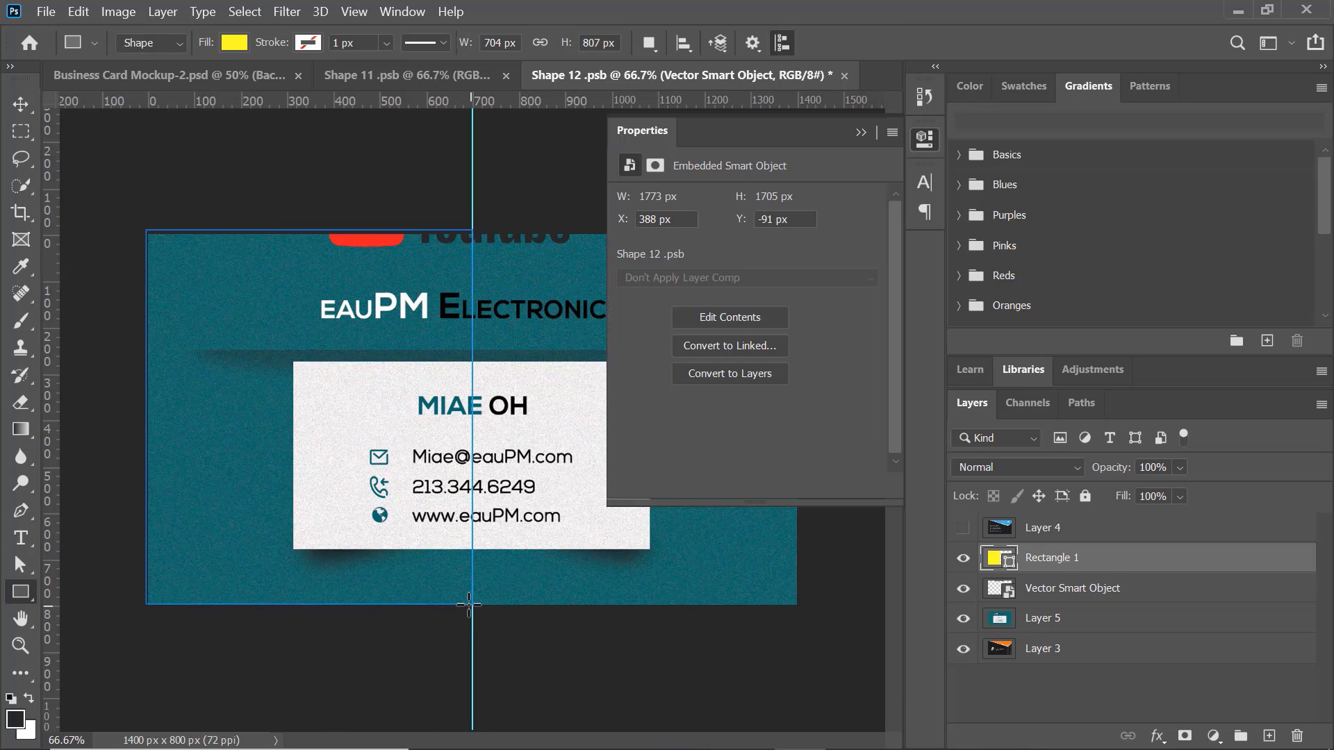
# Resize the yellow rectangle to fit the left half of the canvas up to the center guide.
pyautogui.press('v')
pyautogui.hotkey('ctrl', 't')
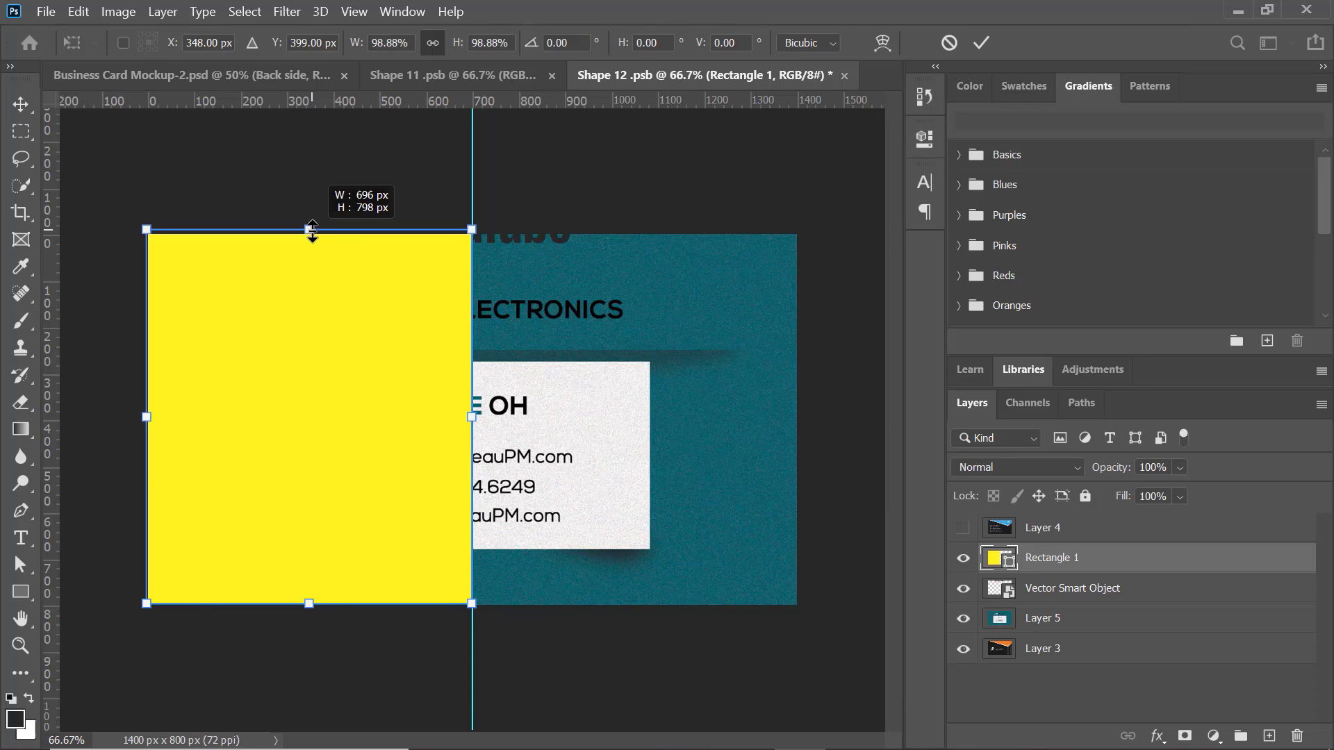
pyautogui.moveTo(147, 420); pyautogui.dragTo(140, 420)
# Change the rectangle's fill color to black.
pyautogui.doubleClick(1010, 563)
pyautogui.moveTo(813, 431); pyautogui.dragTo(757, 500)
pyautogui.press('Return')
# Duplicate the black rectangle and place the copy over the right half of the canvas, against the center guide.
pyautogui.moveTo(440, 426); pyautogui.dragTo(751, 447)
pyautogui.click(377, 507)
pyautogui.hotkey('ctrl', 't')
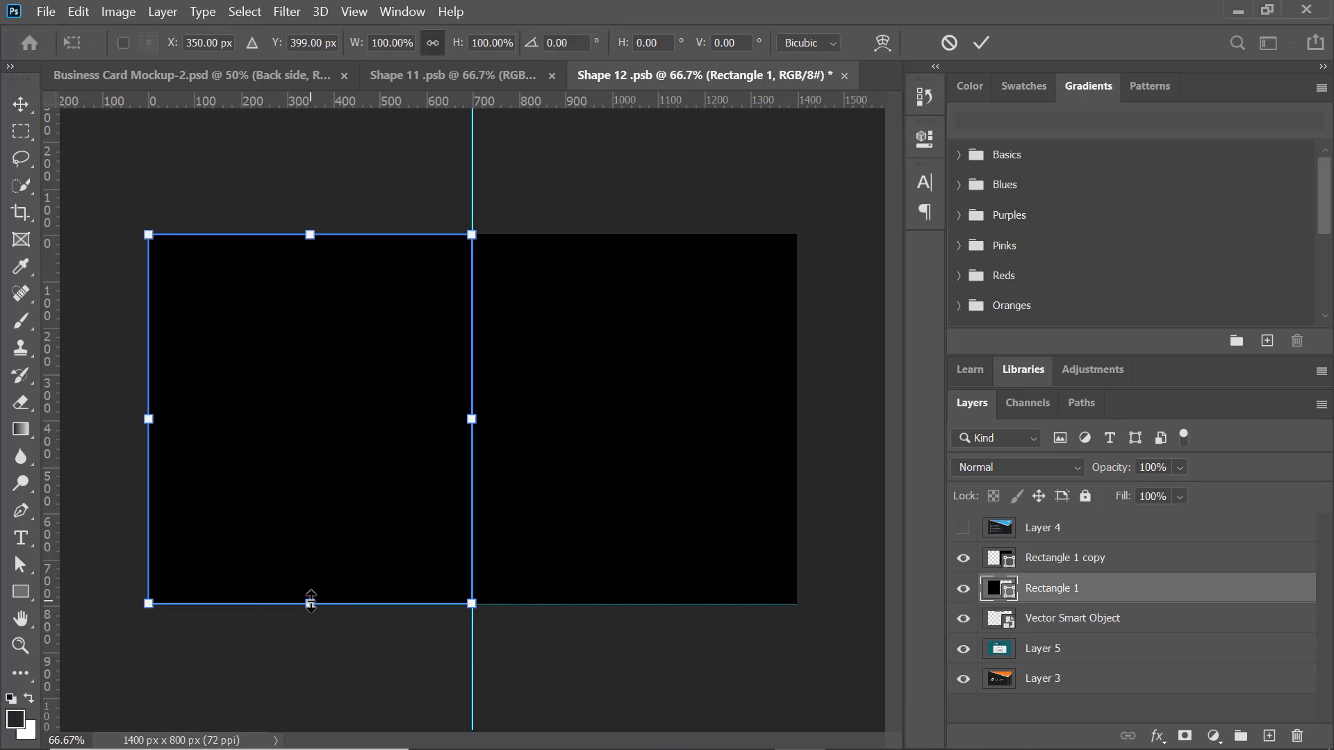
pyautogui.press('Escape')
pyautogui.hotkey('ctrl', 'z')
pyautogui.moveTo(381, 448); pyautogui.dragTo(708, 456)
# Set the fill color of the right-hand rectangle copy to blue #3bbfe5.
pyautogui.doubleClick(1001, 560)
pyautogui.click(1063, 333)
pyautogui.click(968, 223)
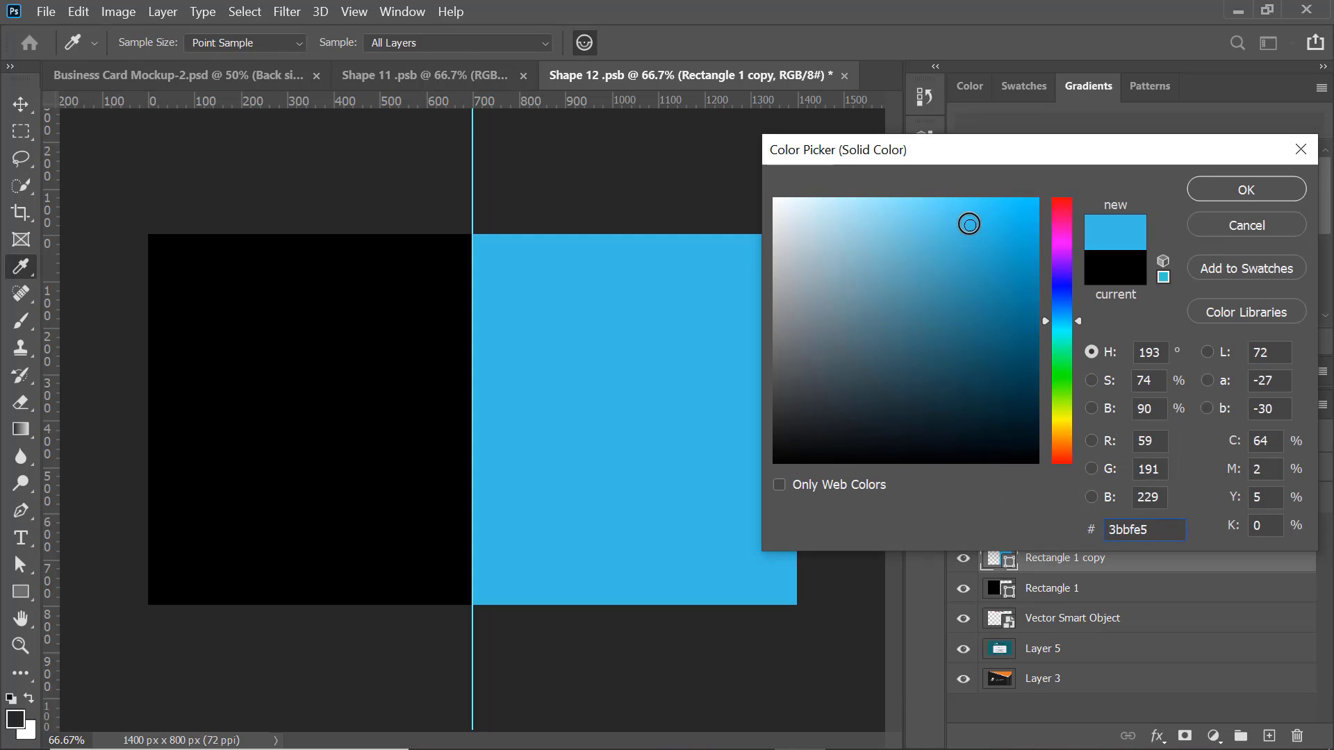
pyautogui.press('Return')
# Move the YouTube logo layer above both rectangles and bring the light blue square from the original card design into the artwork.
pyautogui.moveTo(1043, 621); pyautogui.dragTo(1063, 549)
pyautogui.click(695, 729)
pyautogui.moveTo(426, 255); pyautogui.dragTo(300, 452)
pyautogui.press('Return')
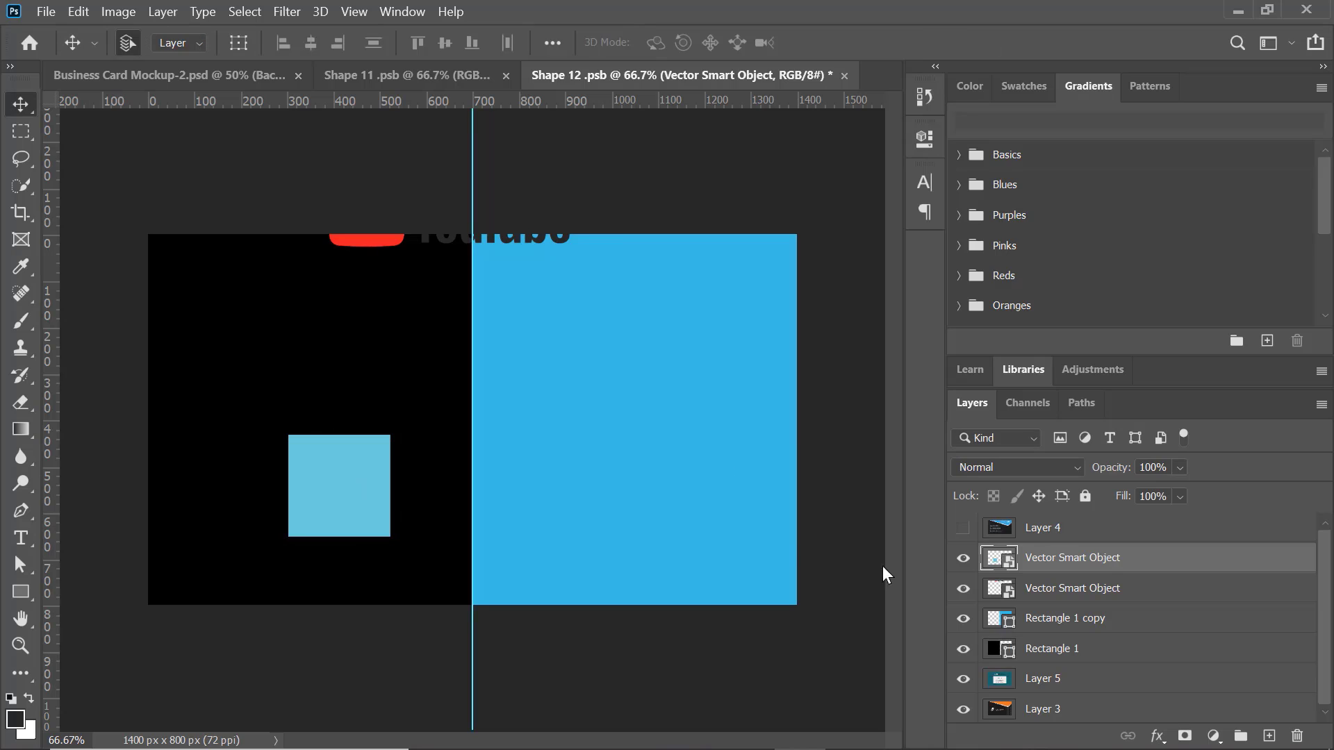
# Recolor the right rectangle with the color sampled from the light blue square, and delete the square.
pyautogui.doubleClick(1001, 618)
pyautogui.click(339, 483)
pyautogui.click(1246, 191)
pyautogui.click(325, 496)
pyautogui.press('Delete')
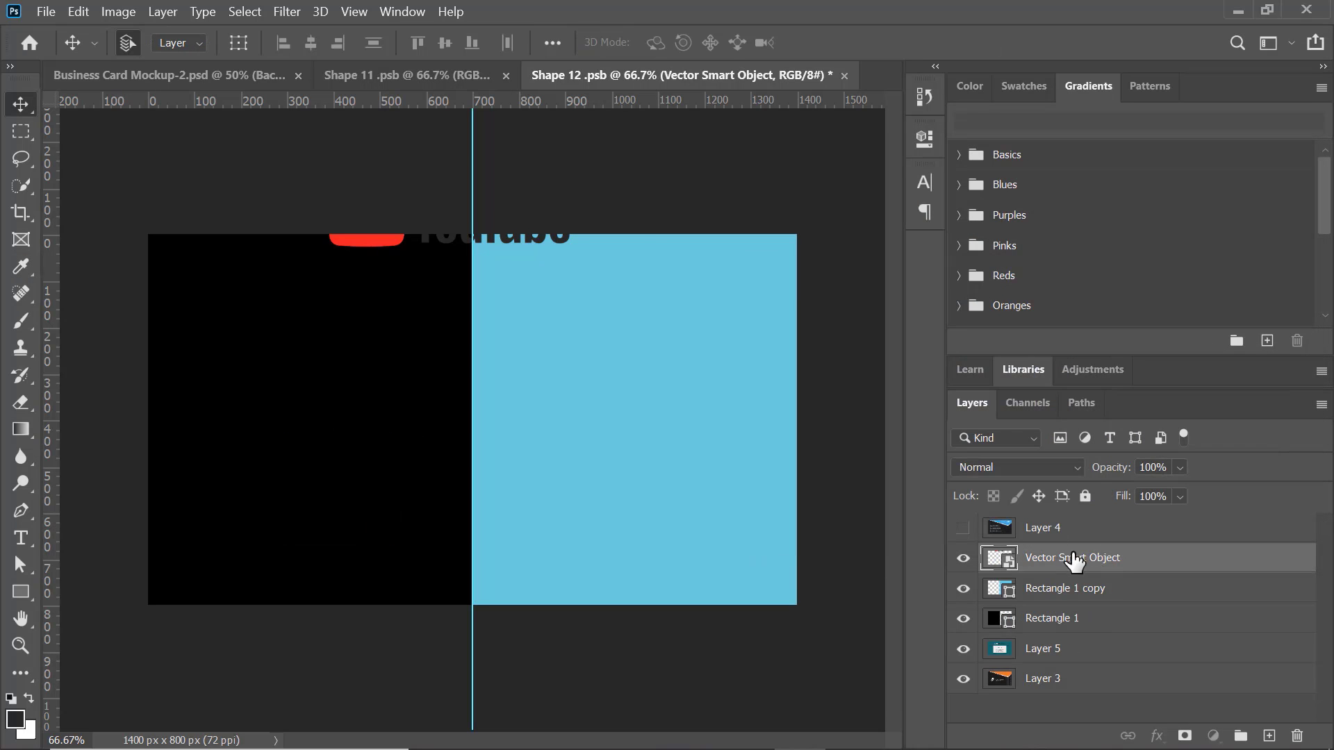
# Move the YouTube logo fully onto the canvas at about X 700 px, Y 224 px, and nudge it slightly to the right.
pyautogui.hotkey('ctrl', 't')
pyautogui.moveTo(447, 244); pyautogui.dragTo(525, 372)
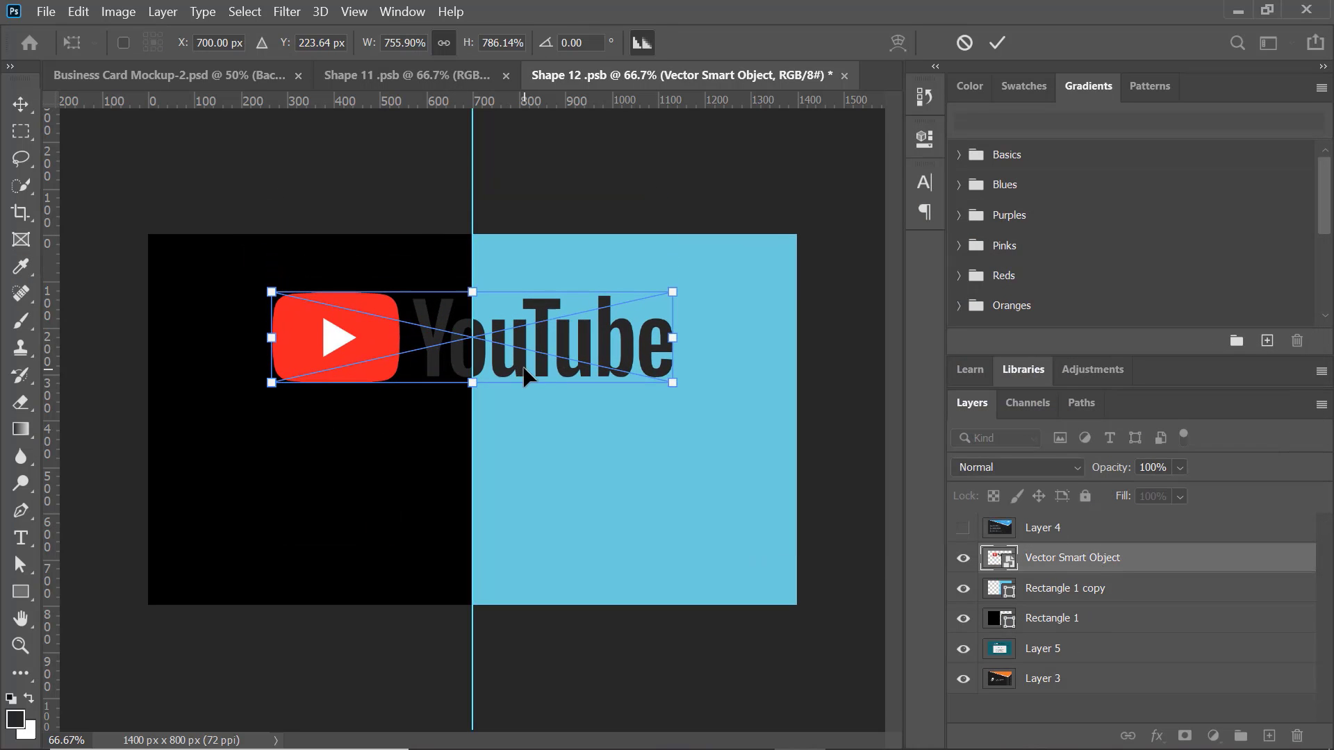
pyautogui.press('Return')
pyautogui.click(528, 373)
pyautogui.press('Right')
pyautogui.press('Right')
pyautogui.press('Right')
pyautogui.press('Right')
pyautogui.press('Right')
pyautogui.press('Right')
pyautogui.press('Right')
pyautogui.press('Right')
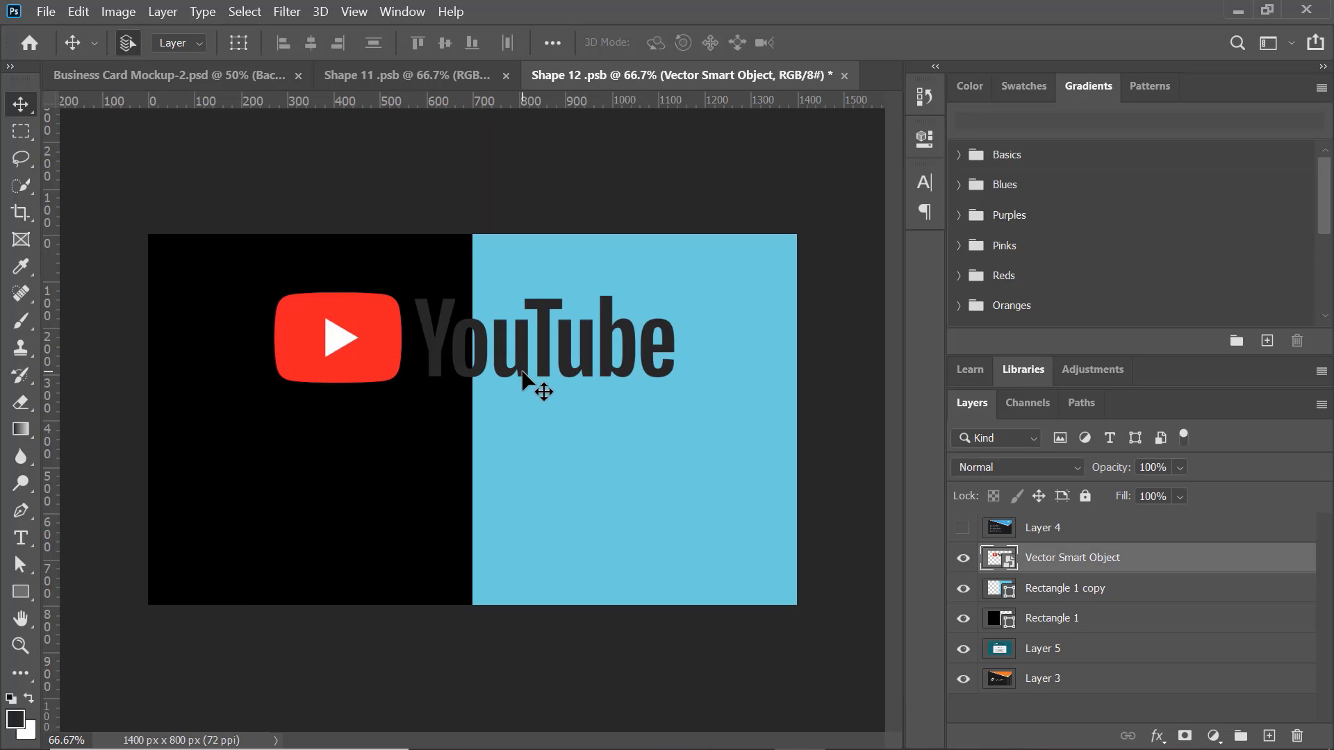
# Bring the QR code from the original card design into the artwork and center it below the YouTube logo.
pyautogui.click(696, 730)
pyautogui.moveTo(995, 281); pyautogui.dragTo(432, 491)
pyautogui.press('Return')
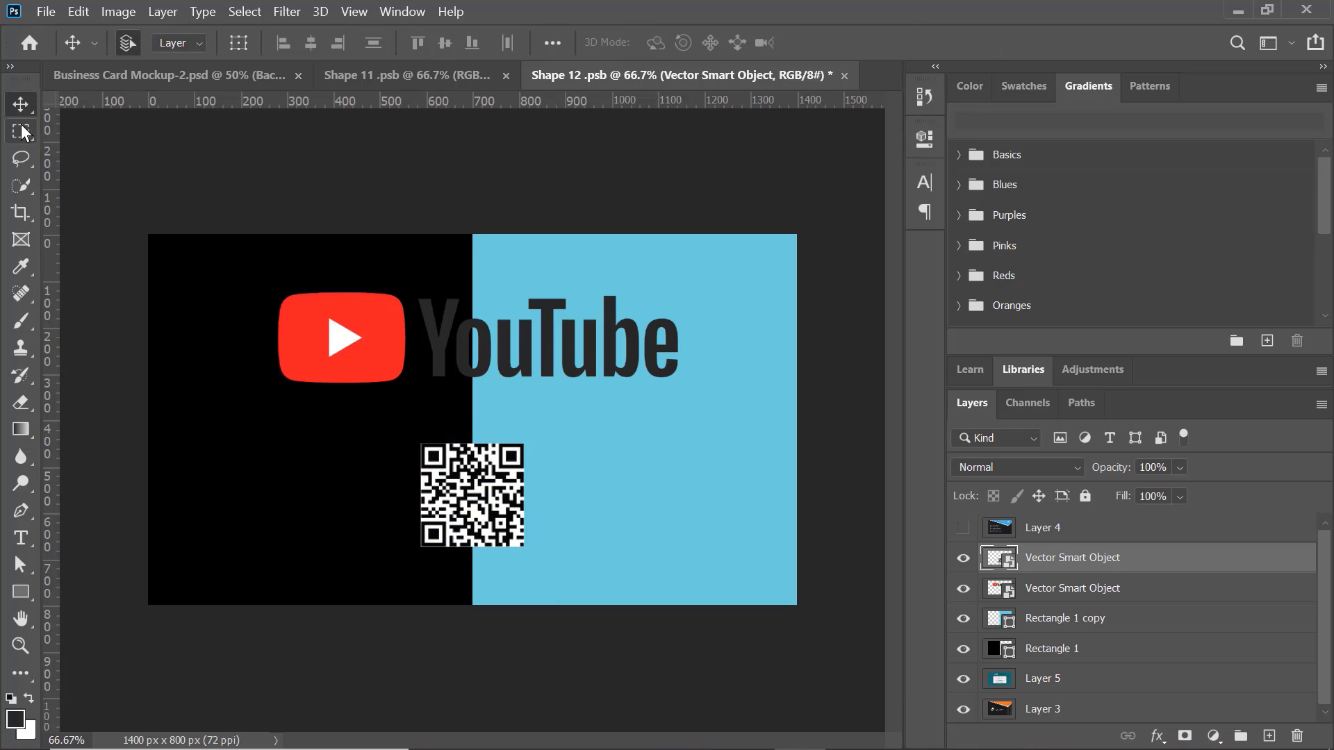
pyautogui.rightClick(21, 538)
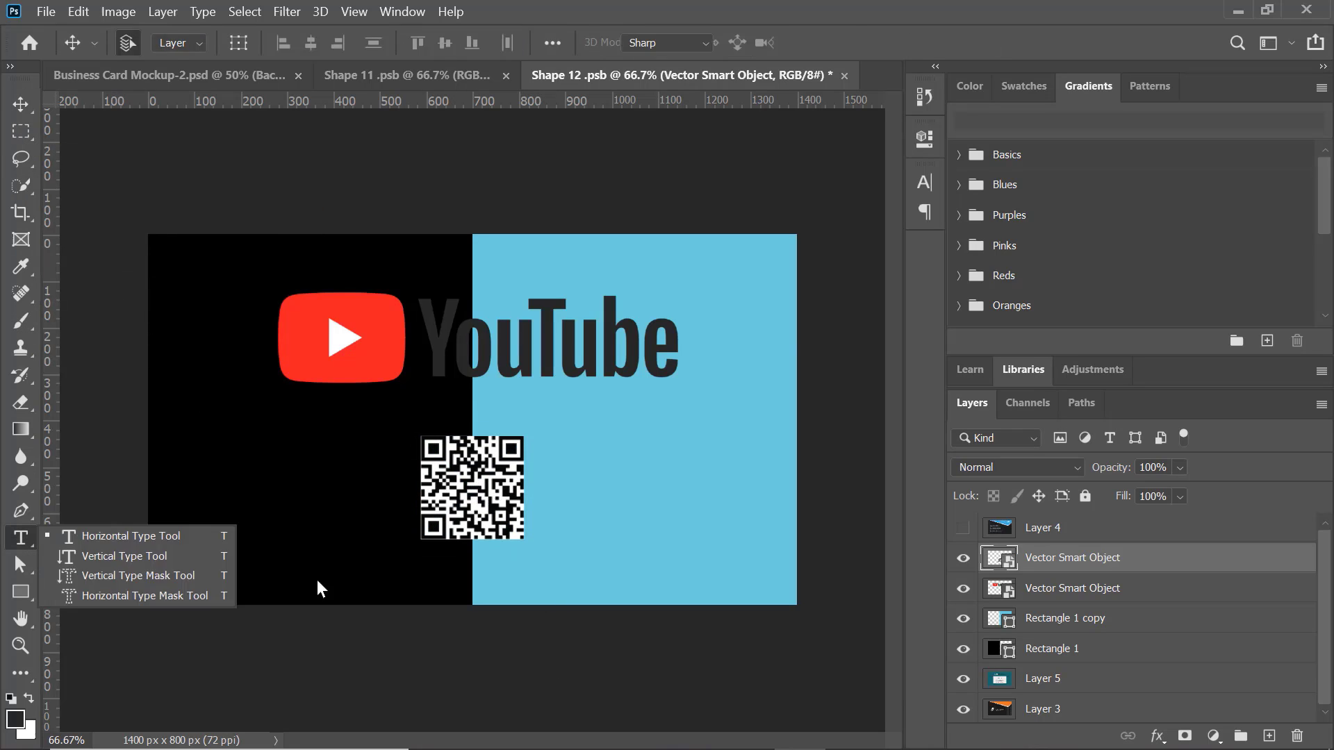
pyautogui.click(118, 534)
pyautogui.click(247, 659)
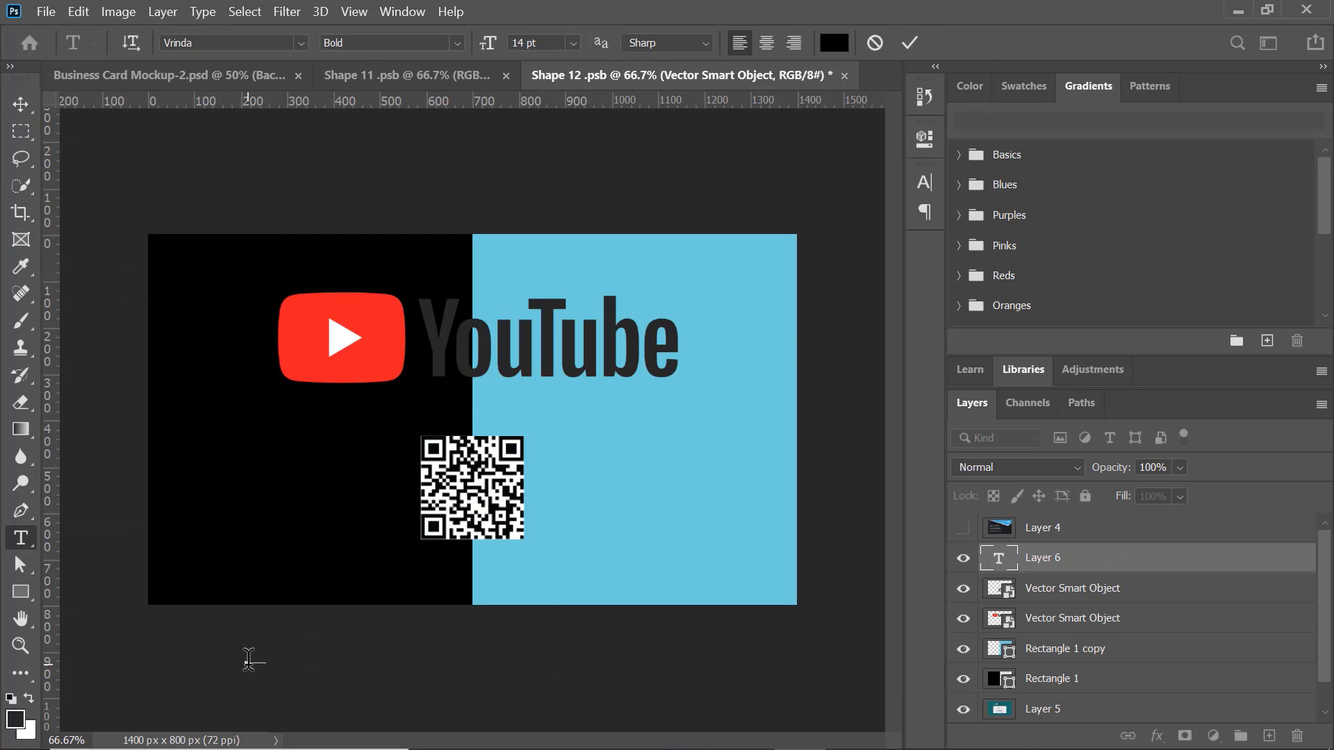
pyautogui.click(21, 105)
pyautogui.hotkey('ctrl', 't')
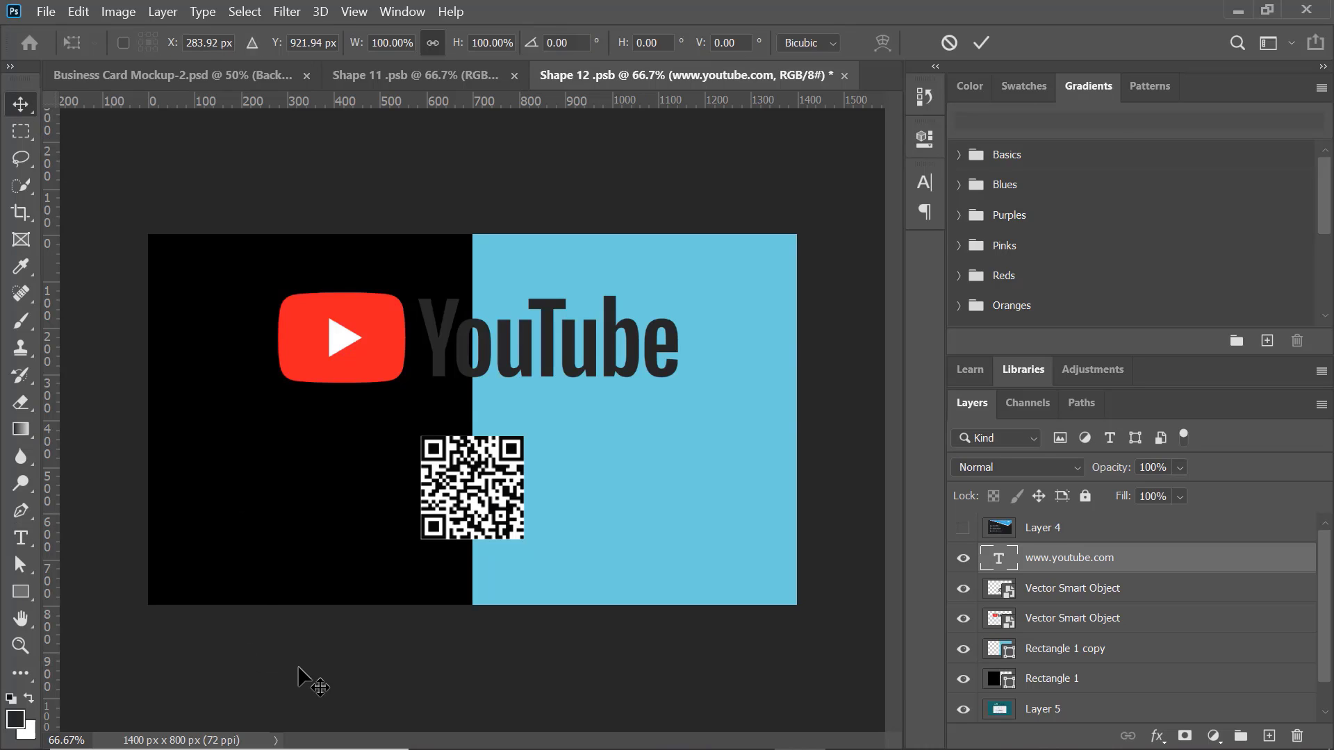
pyautogui.moveTo(313, 668); pyautogui.dragTo(610, 604)
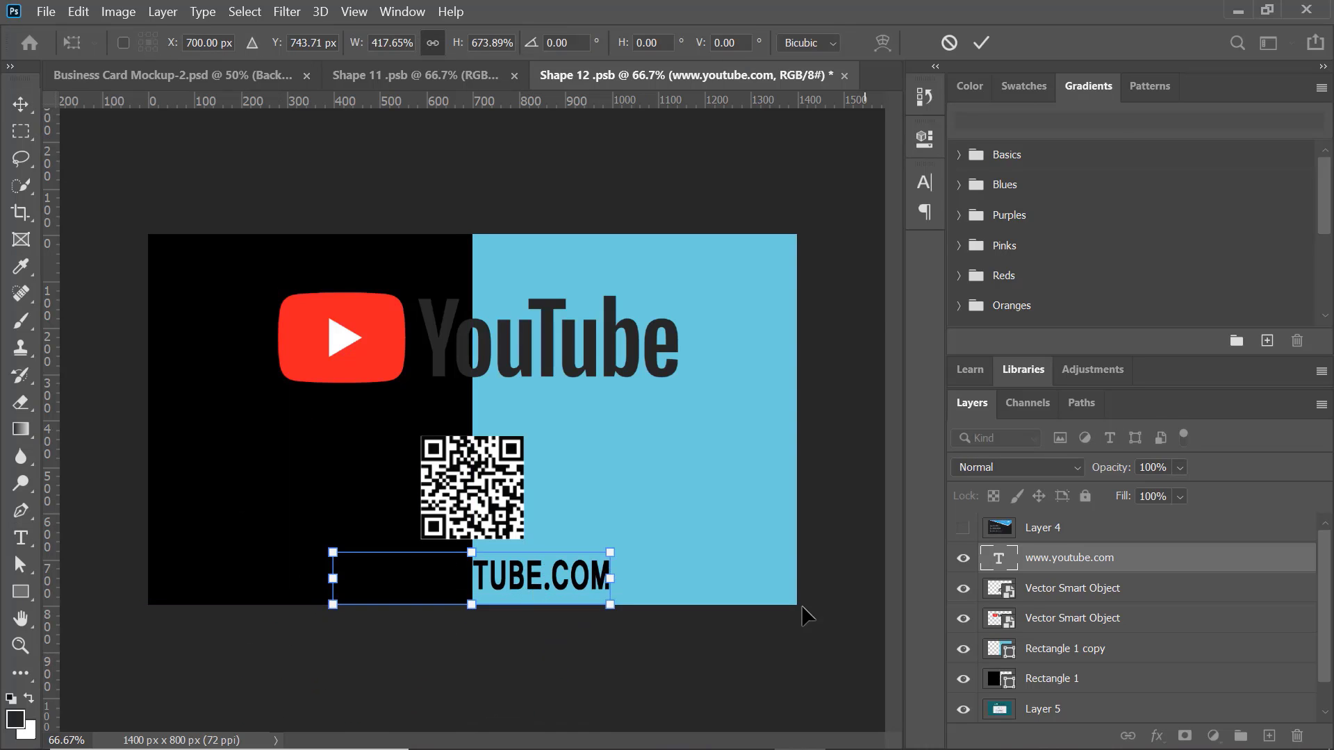
pyautogui.click(924, 182)
pyautogui.click(864, 312)
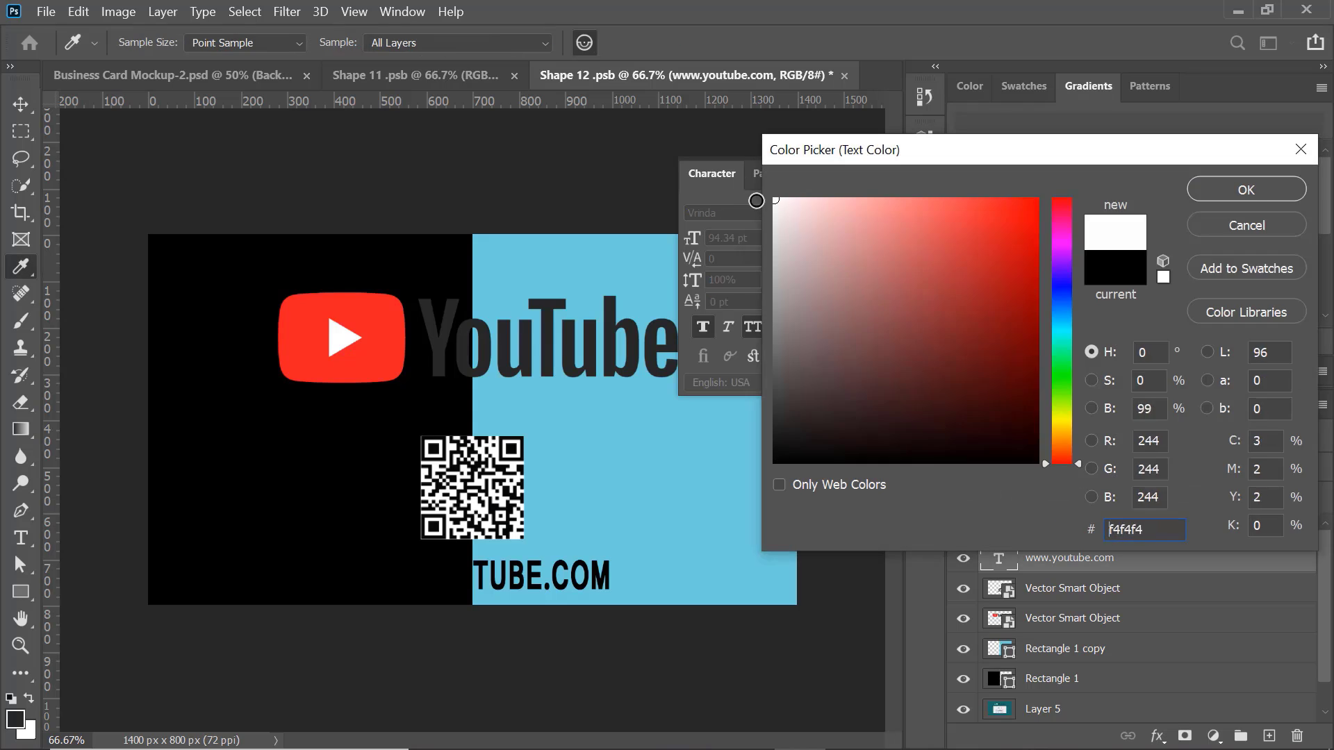
pyautogui.click(1244, 185)
# Stretch the web address line wider and recenter it along the canvas's lower edge.
pyautogui.hotkey('ctrl', 't')
pyautogui.moveTo(611, 579); pyautogui.dragTo(797, 578)
pyautogui.moveTo(568, 550); pyautogui.dragTo(483, 585)
pyautogui.click(434, 643)
# Save the back side artwork and return to the Business Card Mockup-2.psd document.
pyautogui.click(47, 12)
pyautogui.click(83, 237)
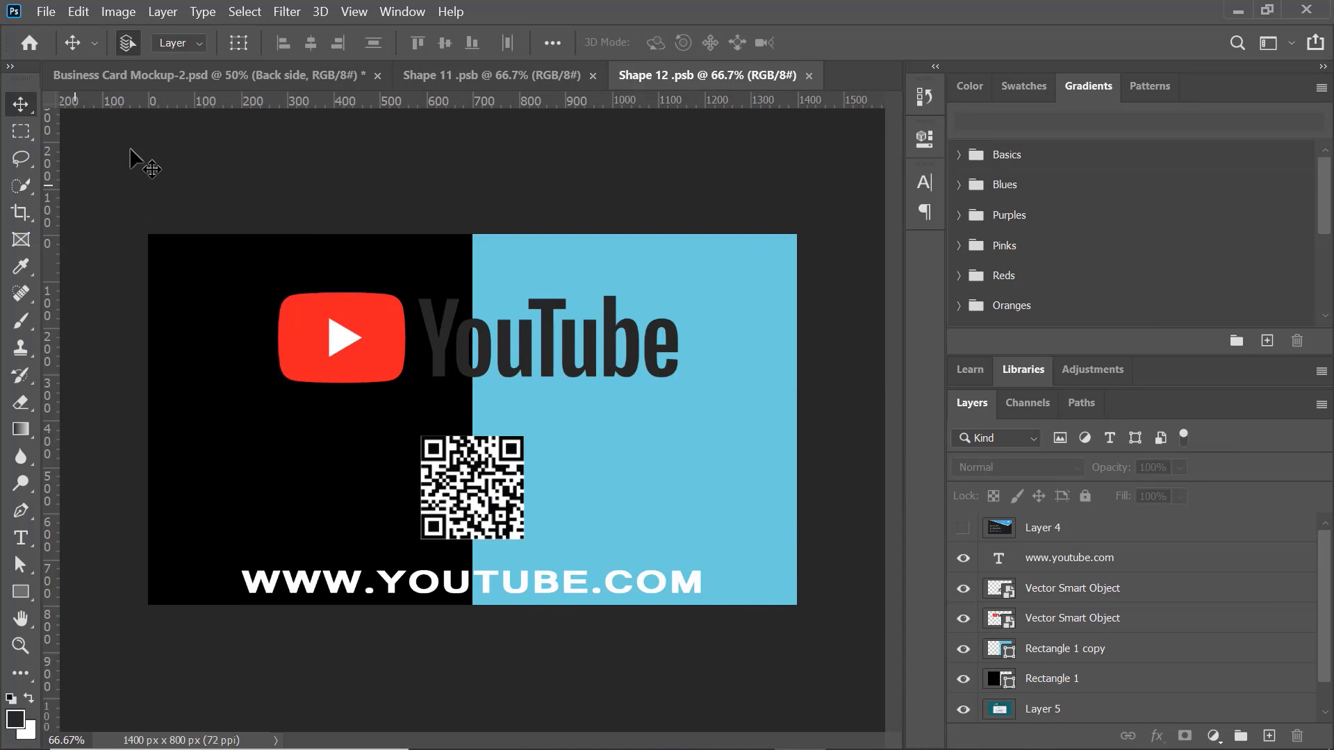
pyautogui.click(229, 75)
# Save the mockup as a maximum-quality JPEG named youtube business card design.jpg, replacing the existing file.
pyautogui.hotkey('ctrl', 'shift', 's')
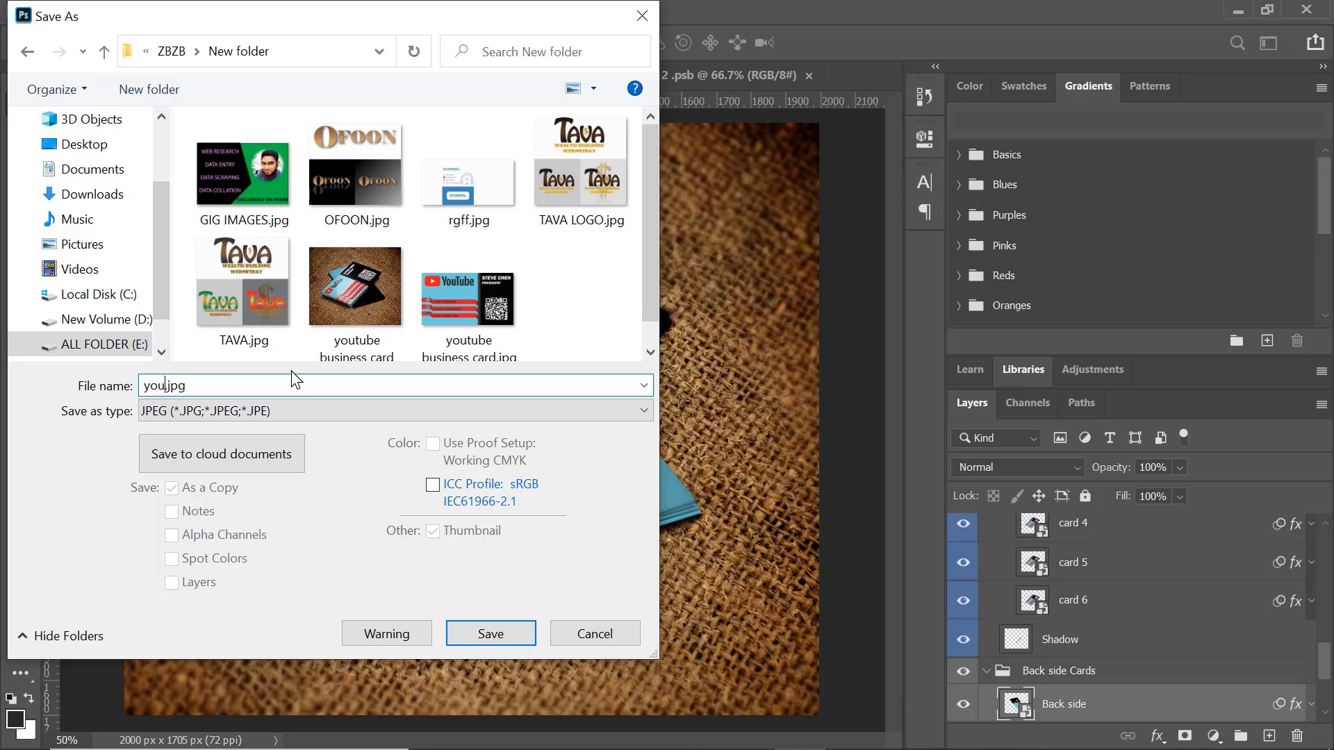
pyautogui.write('tube ')
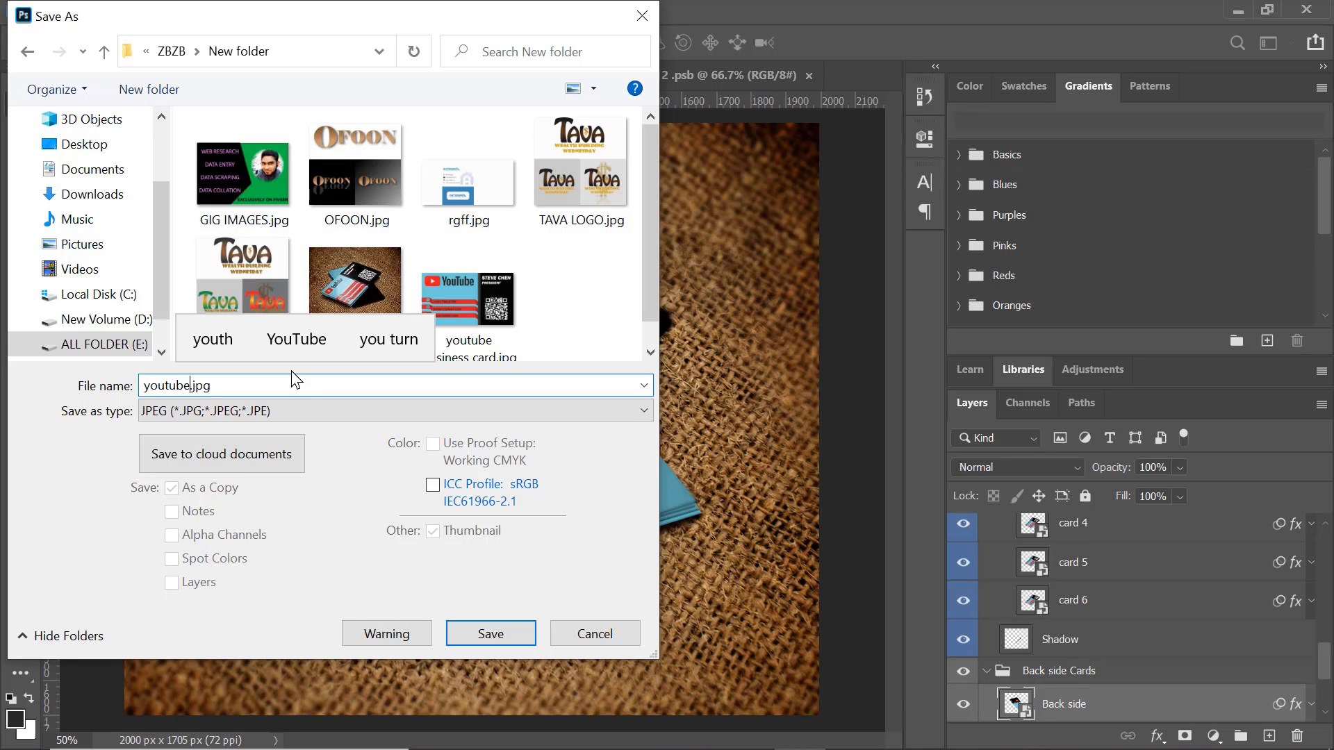
pyautogui.write('b')
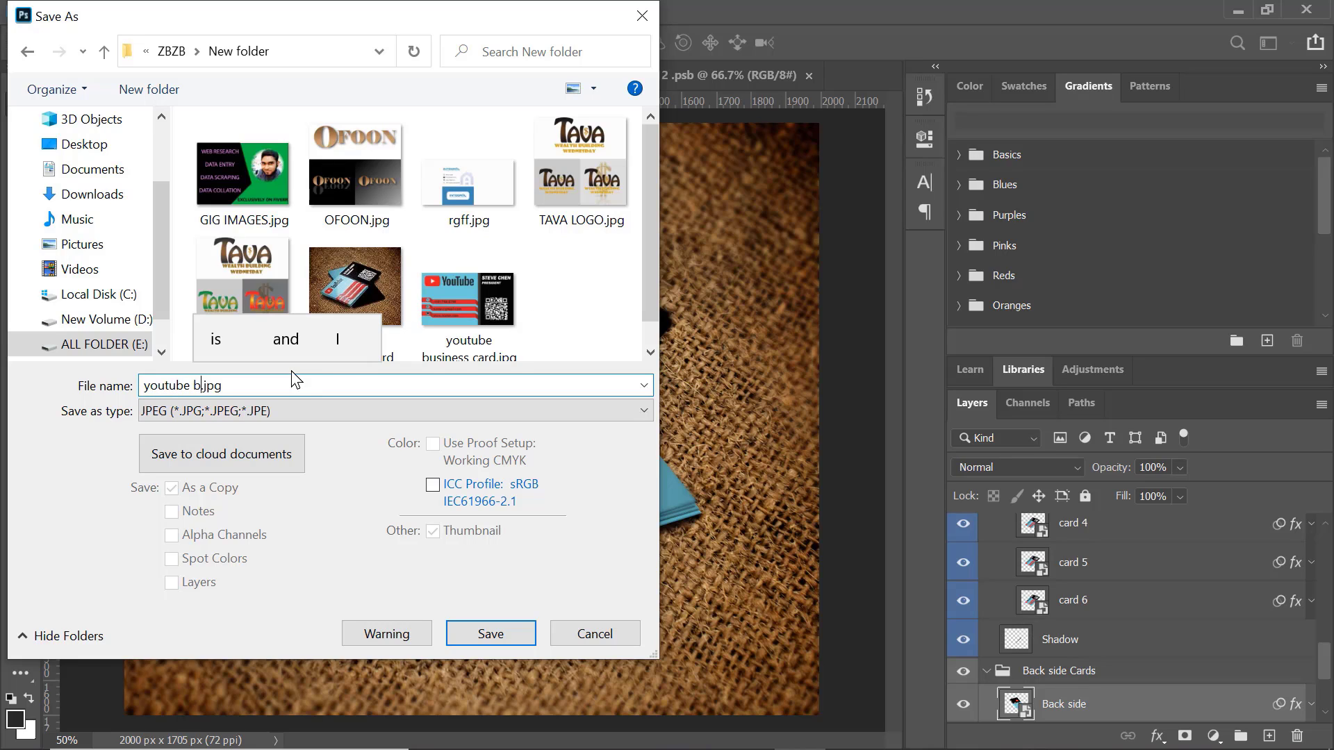
pyautogui.write('usi')
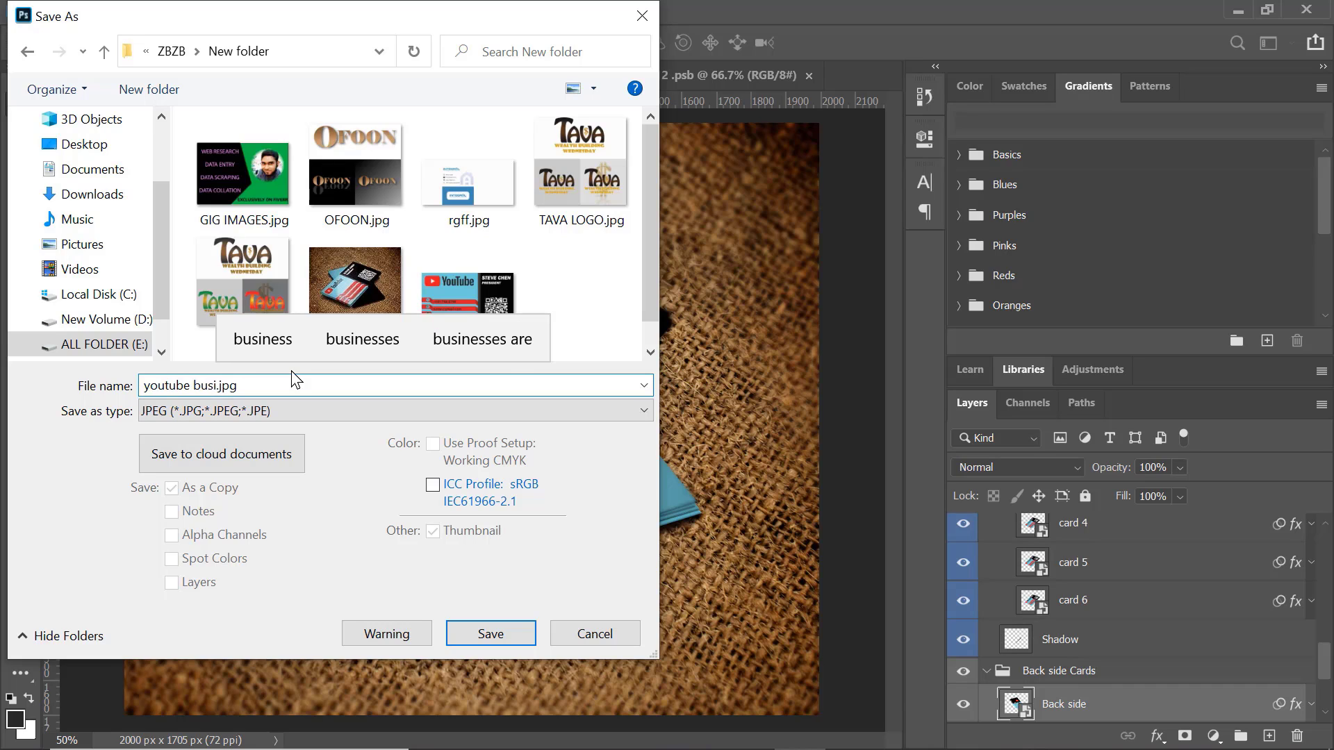
pyautogui.click(269, 351)
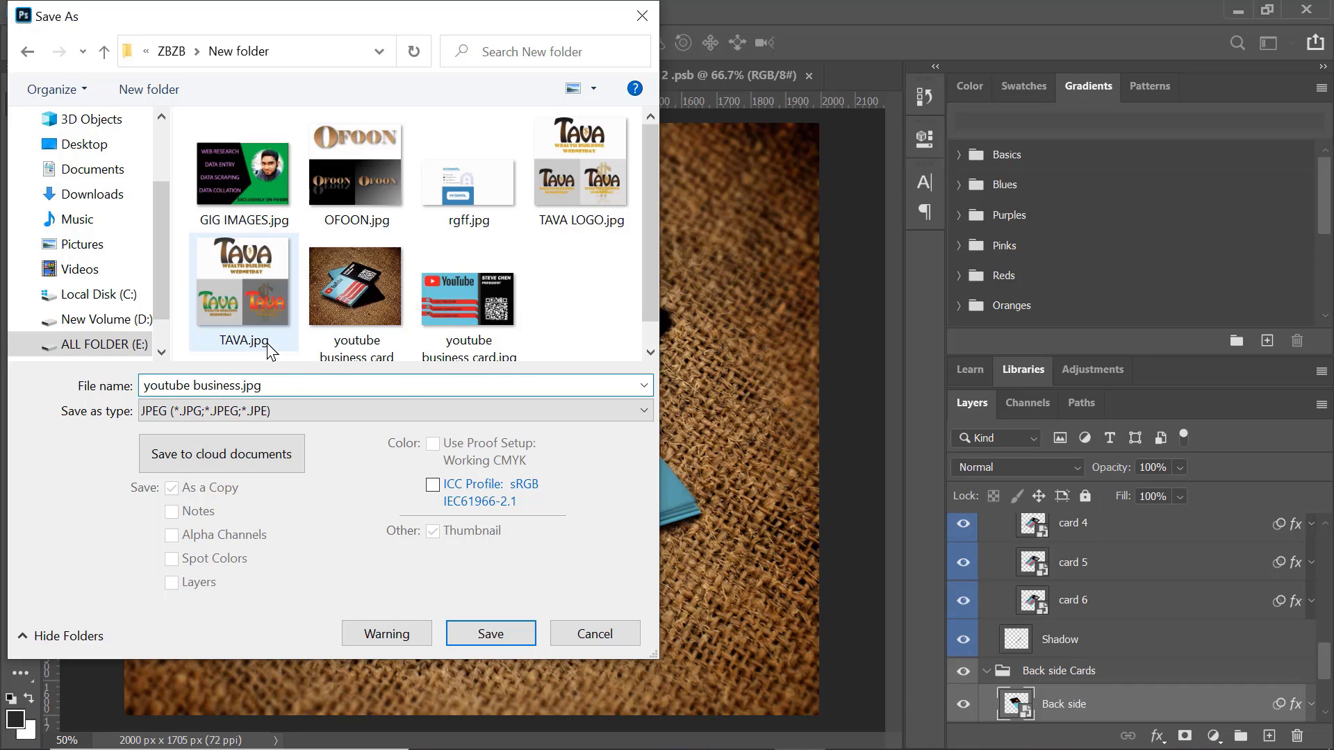
pyautogui.write('card')
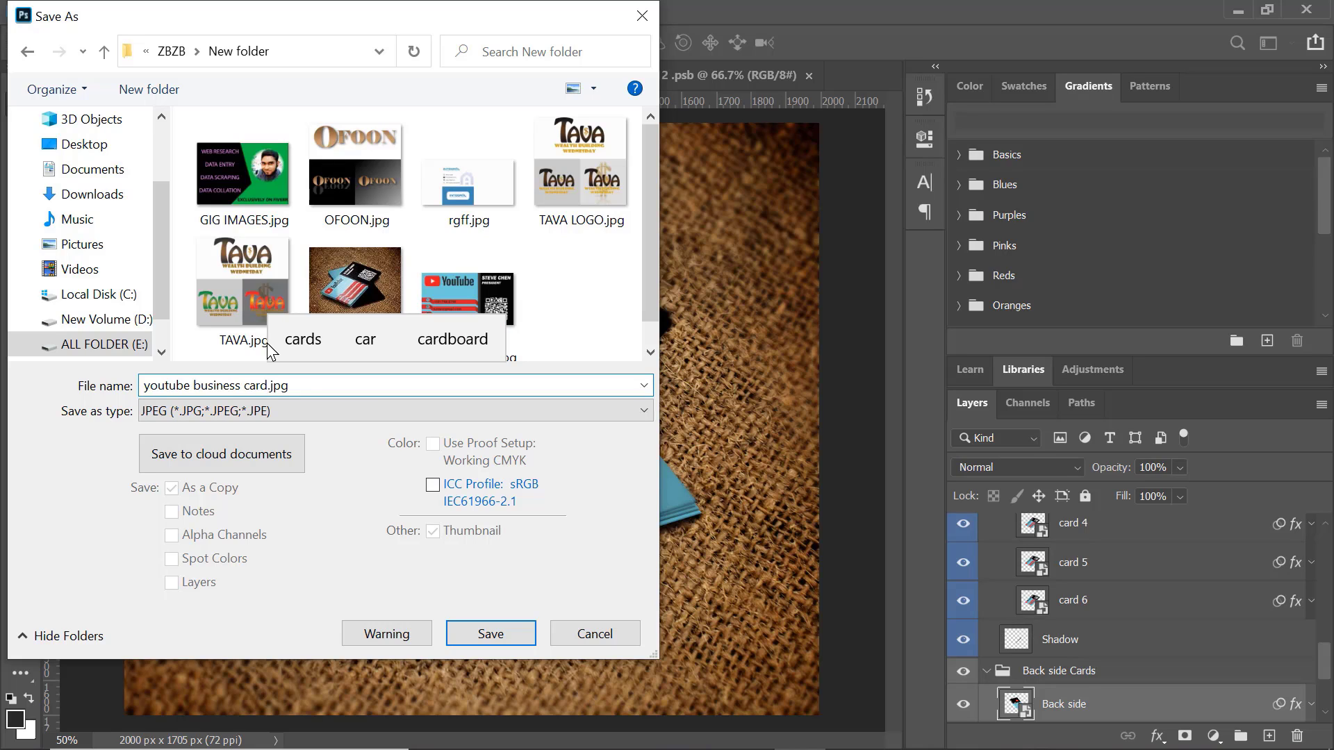
pyautogui.write(' d')
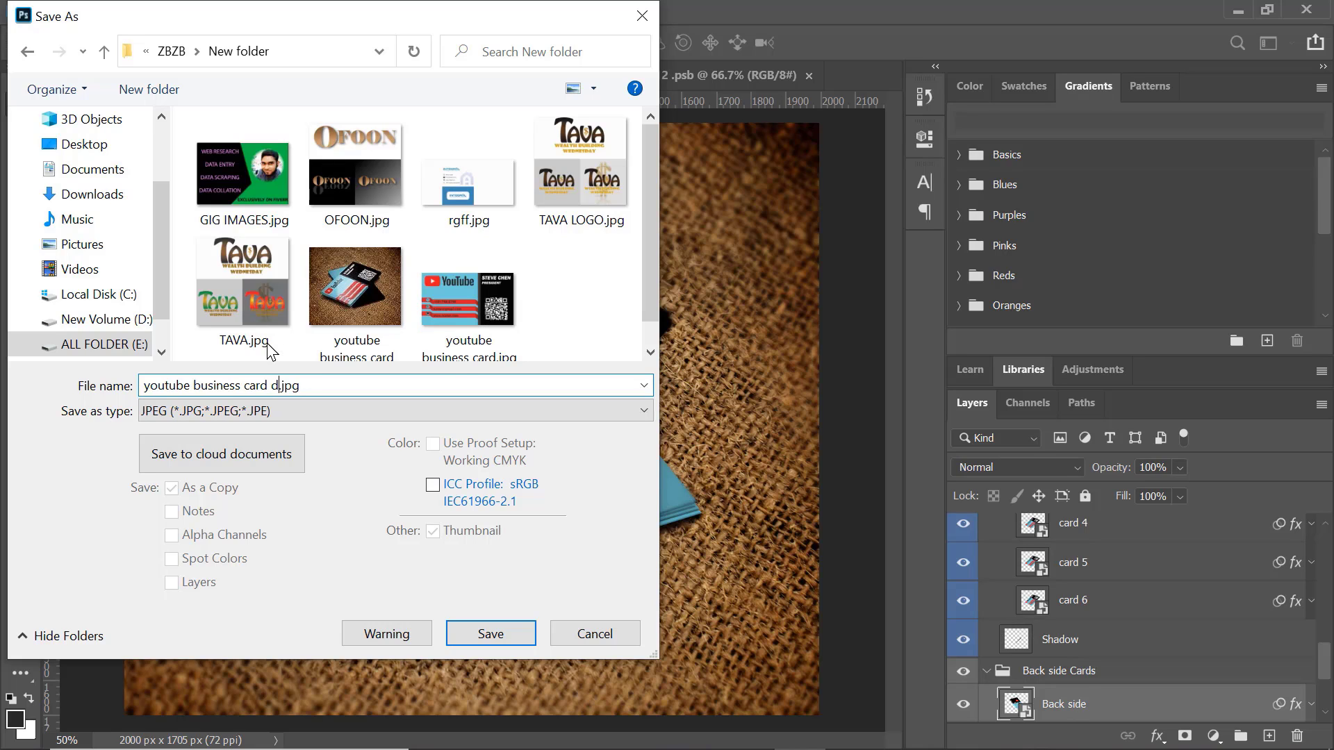
pyautogui.write('esign')
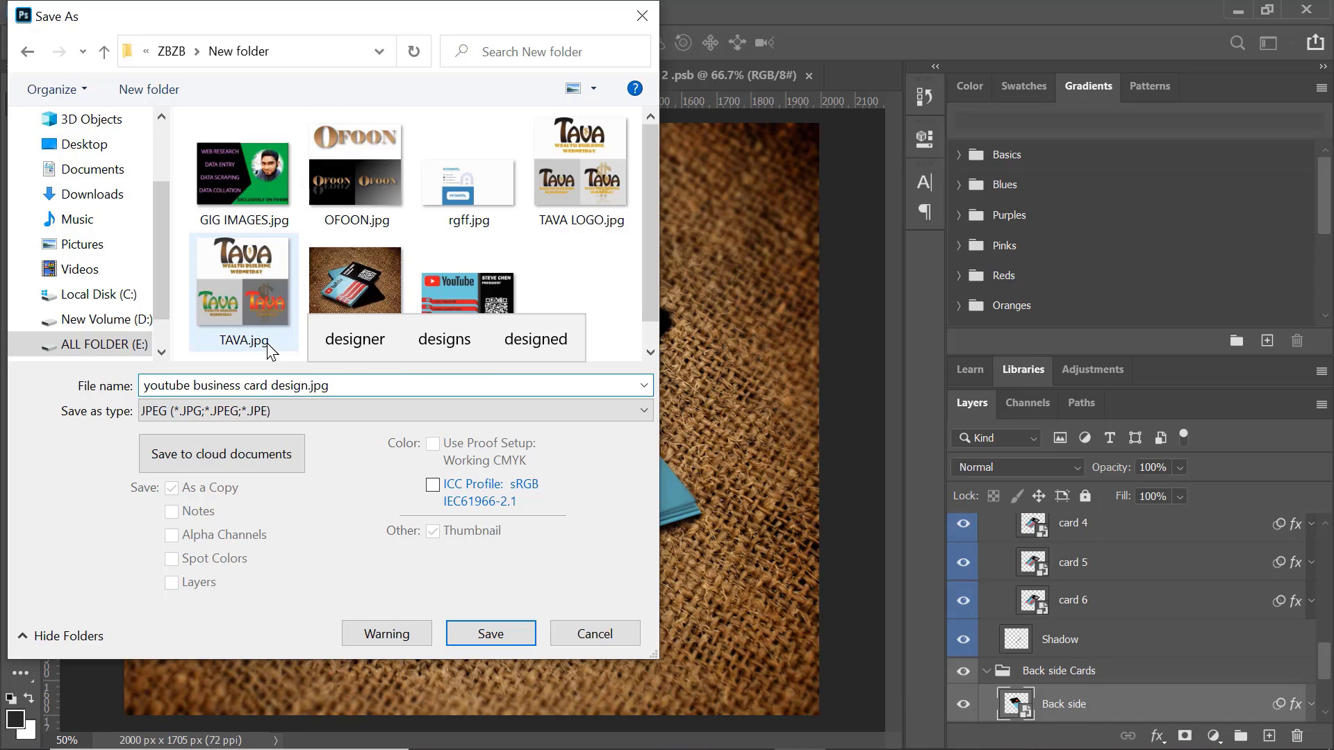
pyautogui.press('Return')
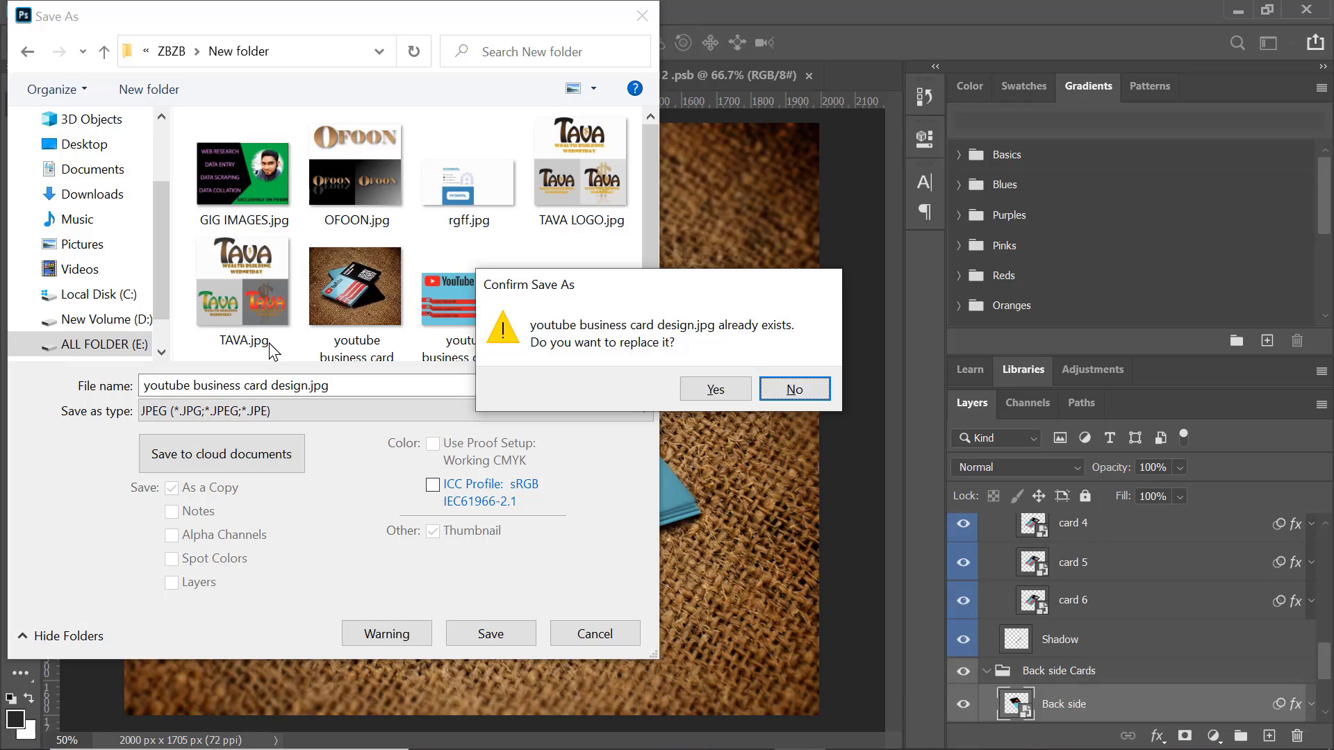
pyautogui.click(730, 394)
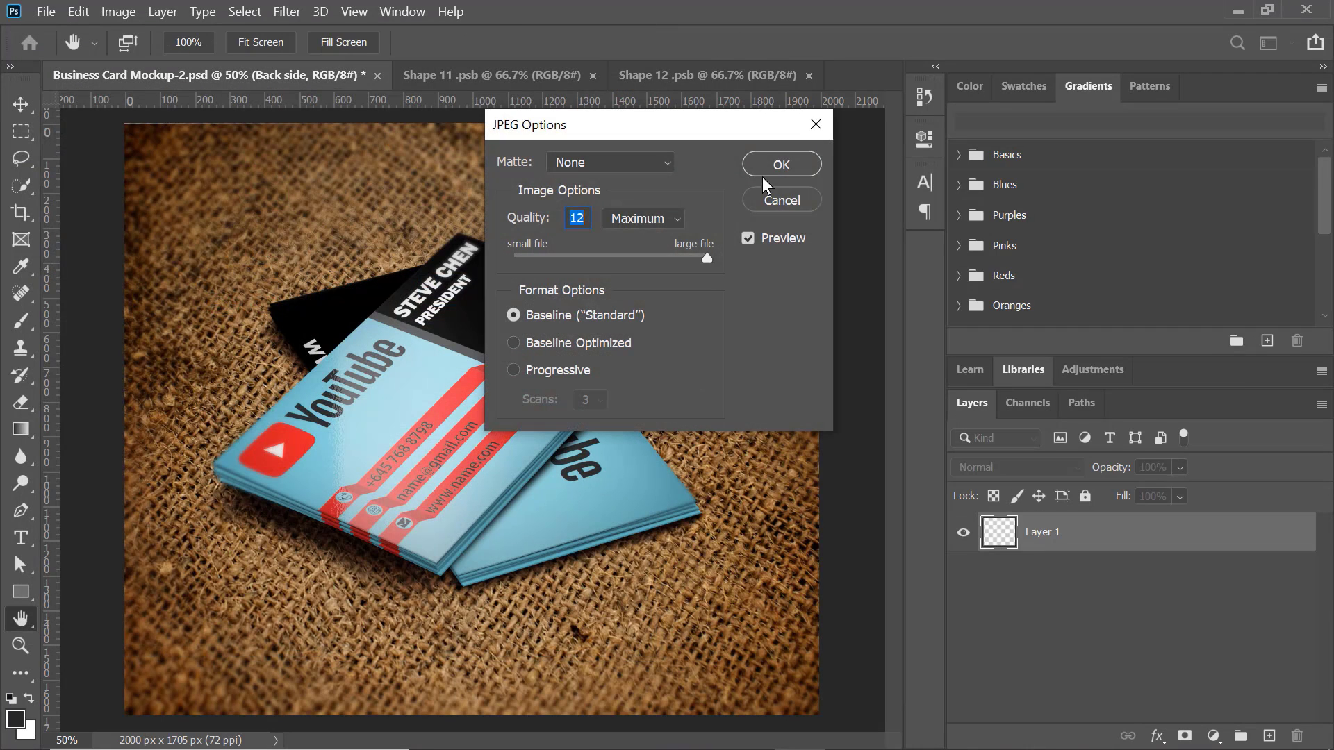
pyautogui.click(787, 172)
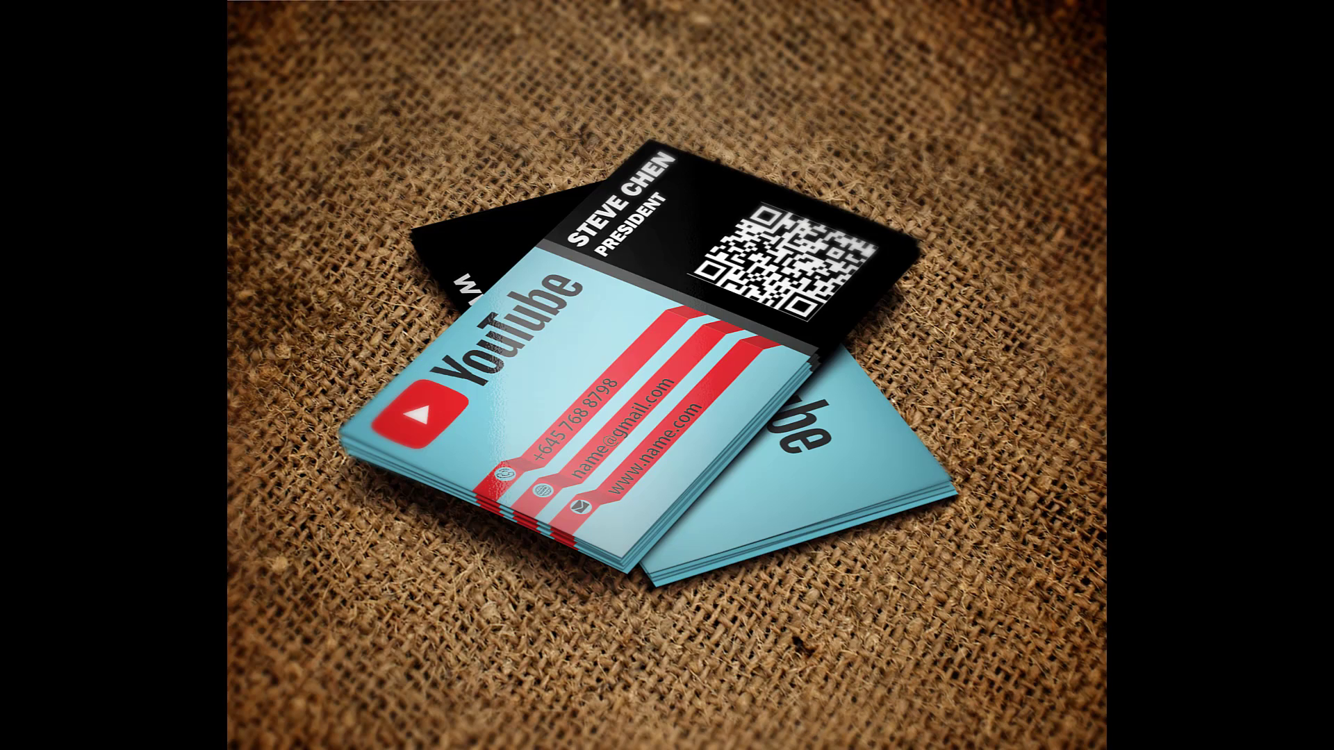